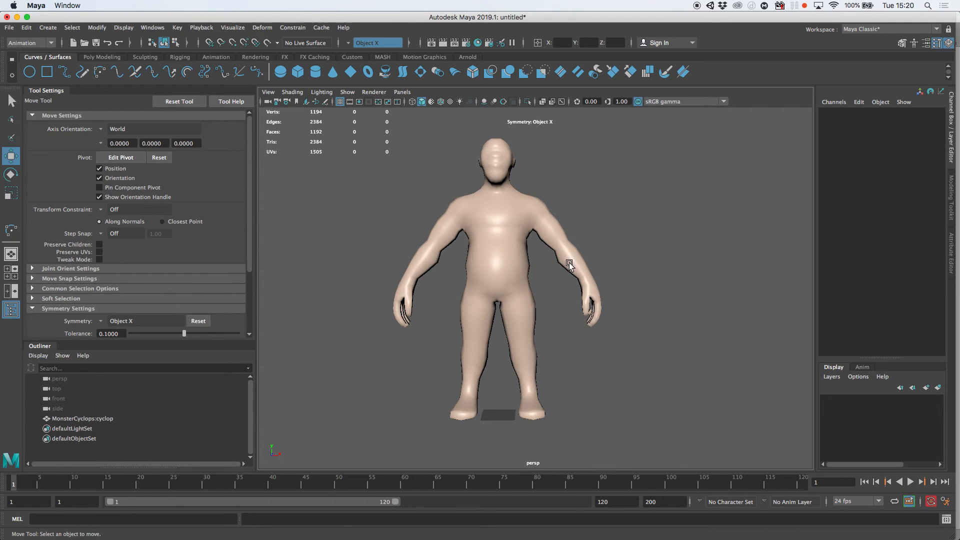
Step: Select the vertices of the cyclop mesh's hands and arms on both sides, from the fingers up to near the shoulders
click(587, 295)
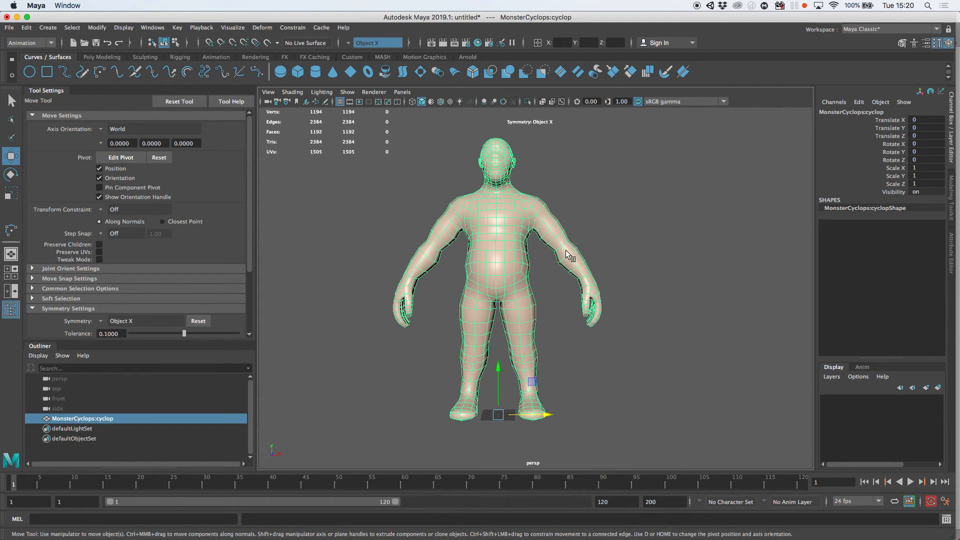
right_drag(577, 262, 543, 270)
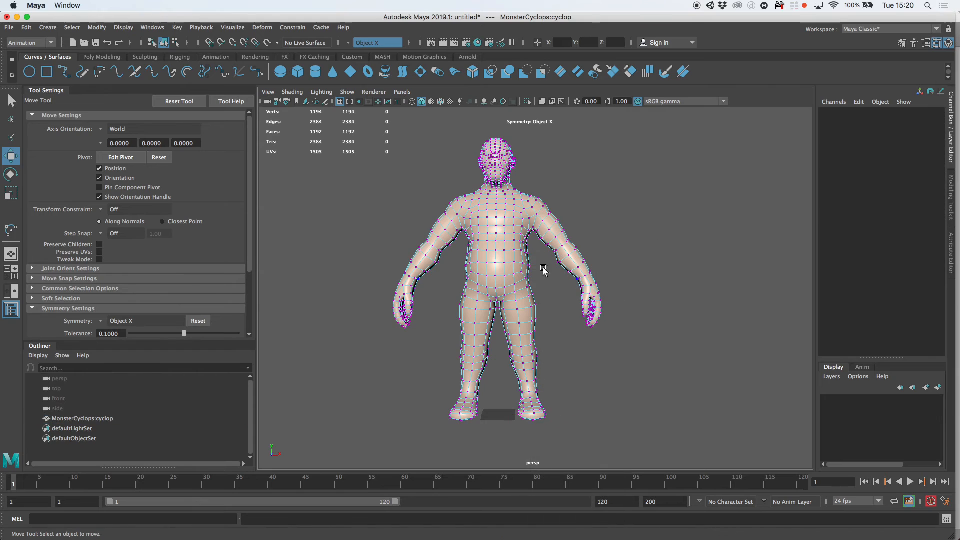
drag(632, 360, 594, 318)
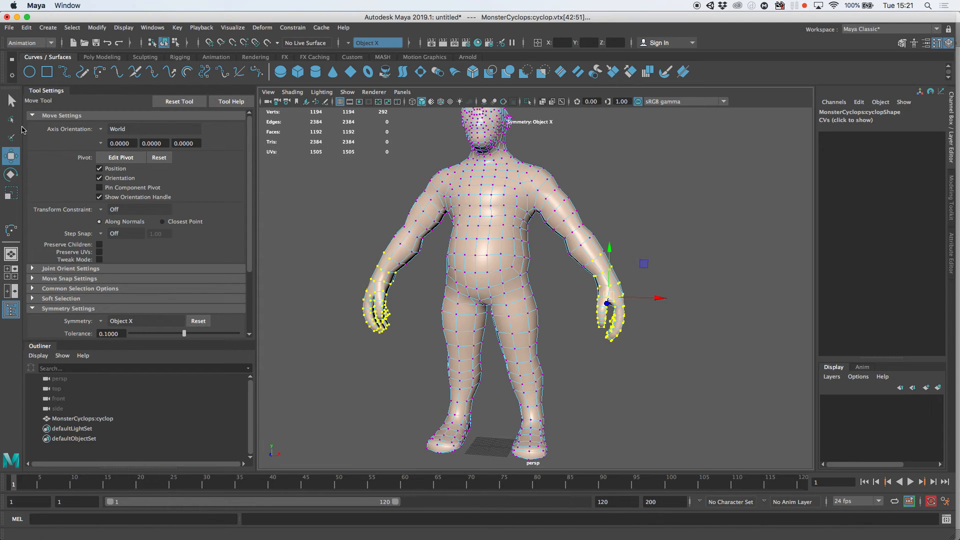
click(11, 119)
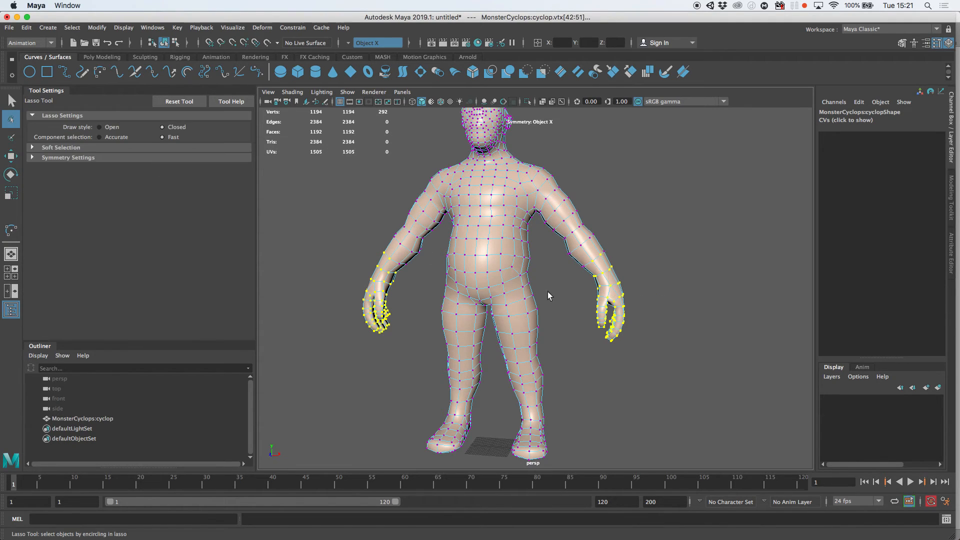
shift+drag(559, 321, 636, 272)
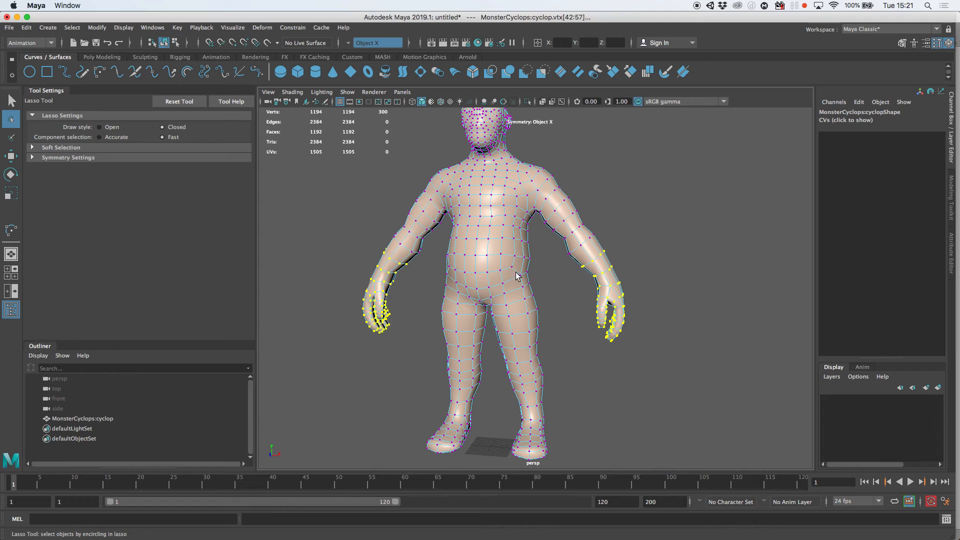
key(shift+period)
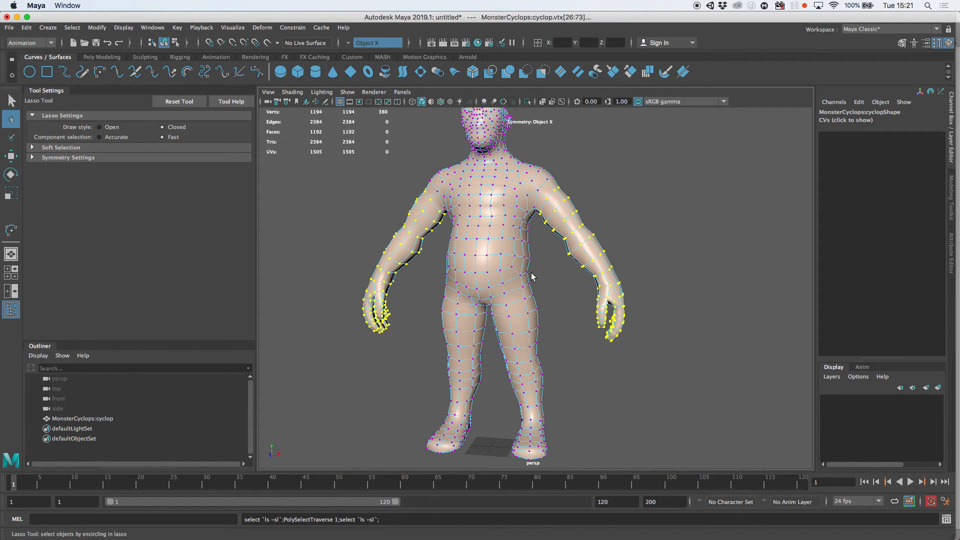
Step: Reposition the pivot of the selected arm vertices at the armpit, undoing the accidental move of the vertices
alt+drag(587, 246, 601, 245)
key(w)
drag(578, 212, 580, 181)
key(super+z)
key(d)
drag(583, 214, 583, 157)
drag(630, 204, 577, 198)
key(d)
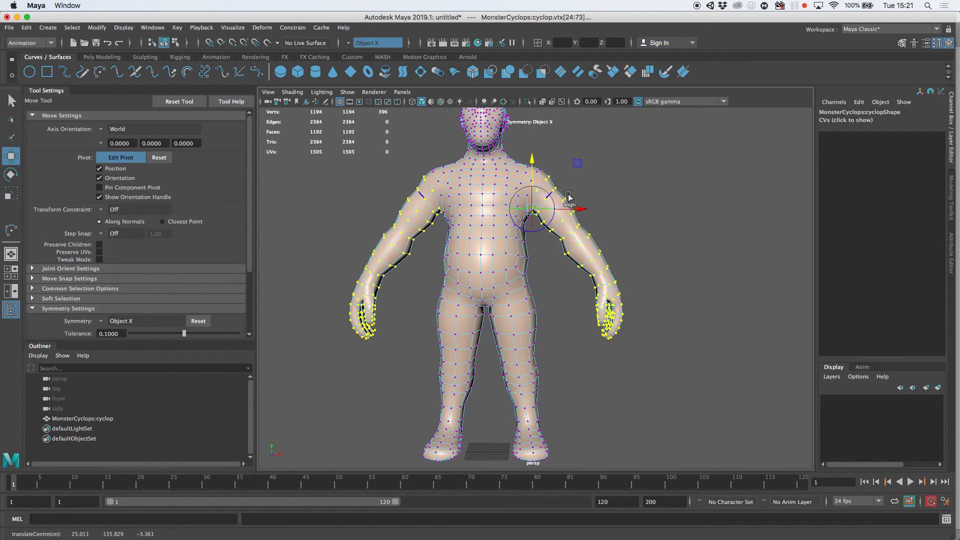
Step: Rotate the selected arm vertices up until both arms are nearly horizontal in a T-pose
key(e)
drag(541, 232, 602, 206)
key(w)
Step: Smooth the bump on top of both shoulders by applying Average Vertices to its vertices
scroll(535, 158, up, 10)
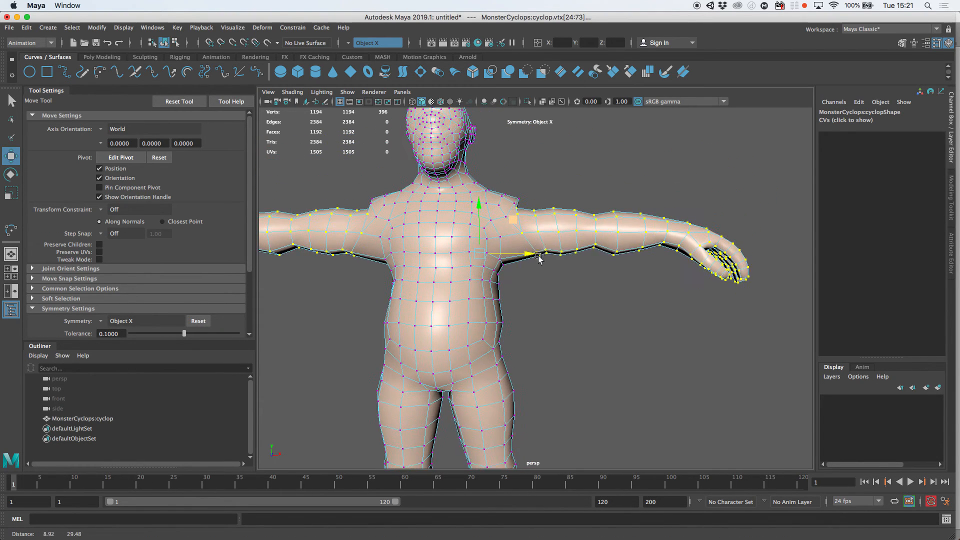
drag(475, 157, 523, 196)
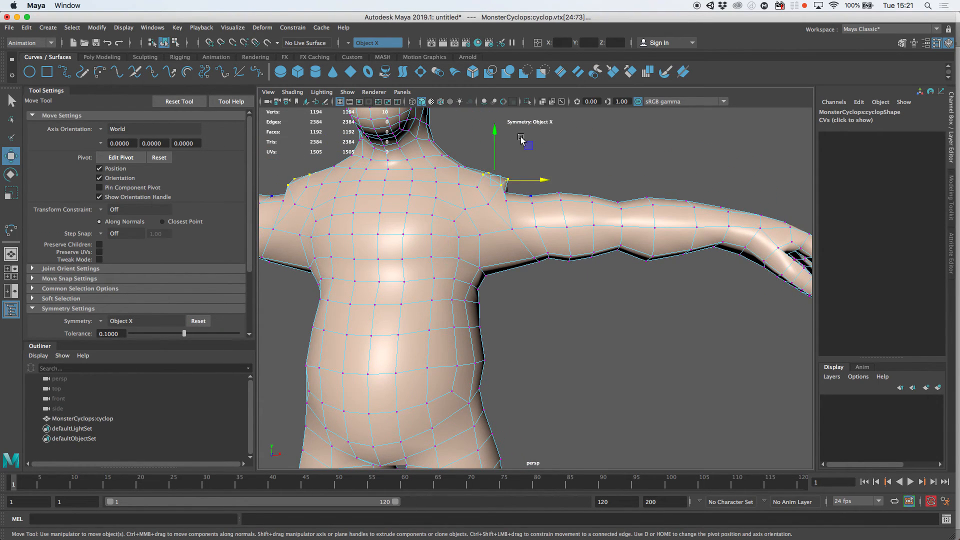
click(55, 44)
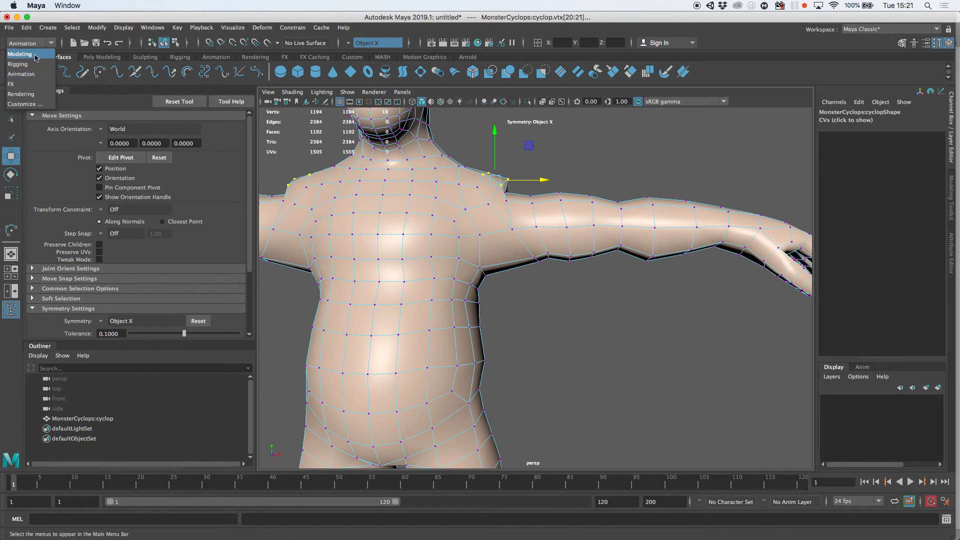
click(51, 50)
click(214, 28)
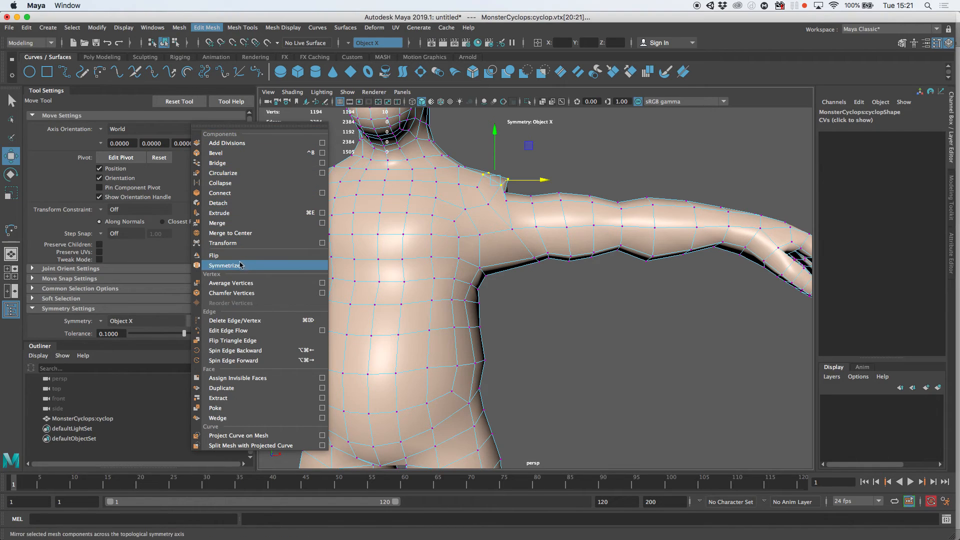
click(231, 283)
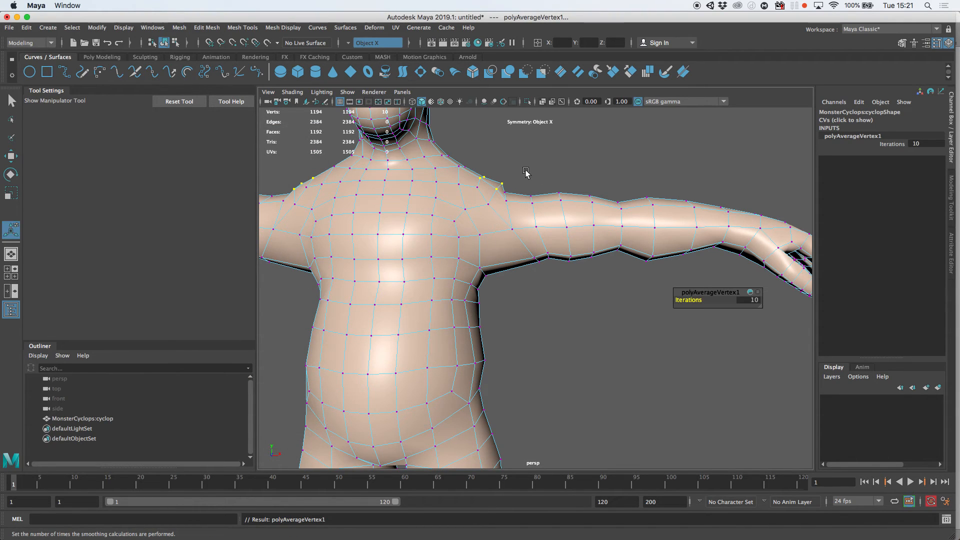
Step: Average the uneven vertices at the back of both shoulders
click(504, 164)
alt+drag(504, 164, 293, 186)
click(560, 173)
key(g)
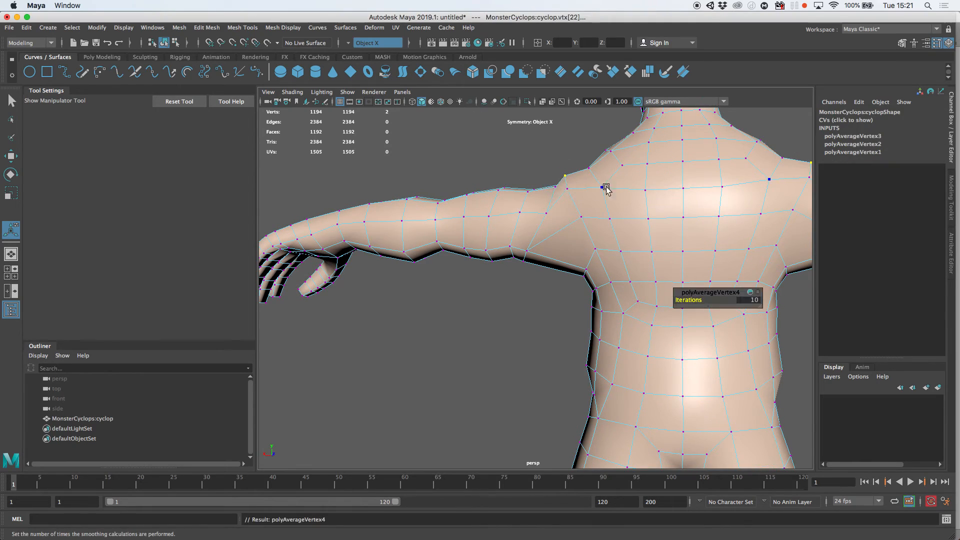
Step: Expand the vertex selection over both arms and shoulders, and raise it slightly
alt+right_drag(631, 173, 581, 165)
alt+middle_drag(581, 165, 420, 214)
alt+drag(420, 213, 692, 220)
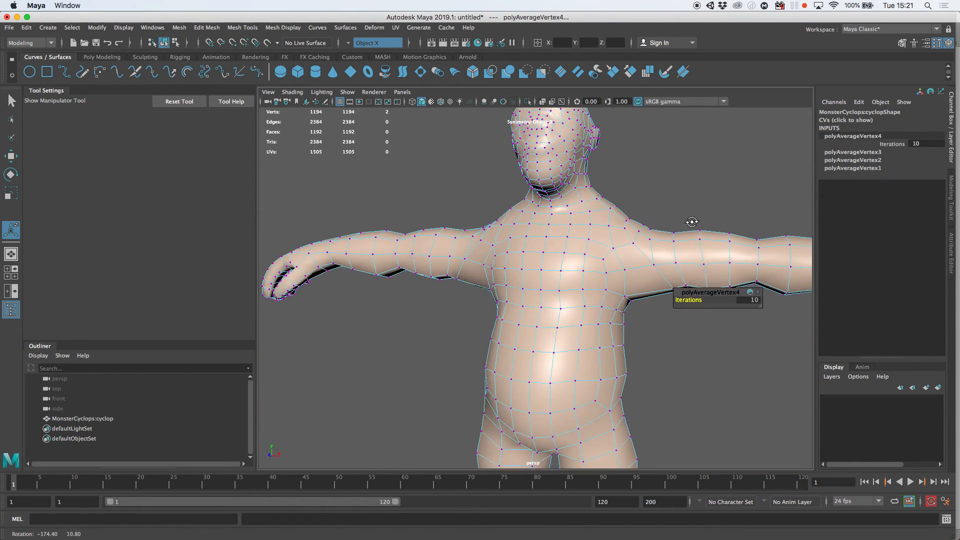
alt+right_drag(692, 220, 612, 190)
alt+drag(613, 190, 778, 330)
key(shift+period)
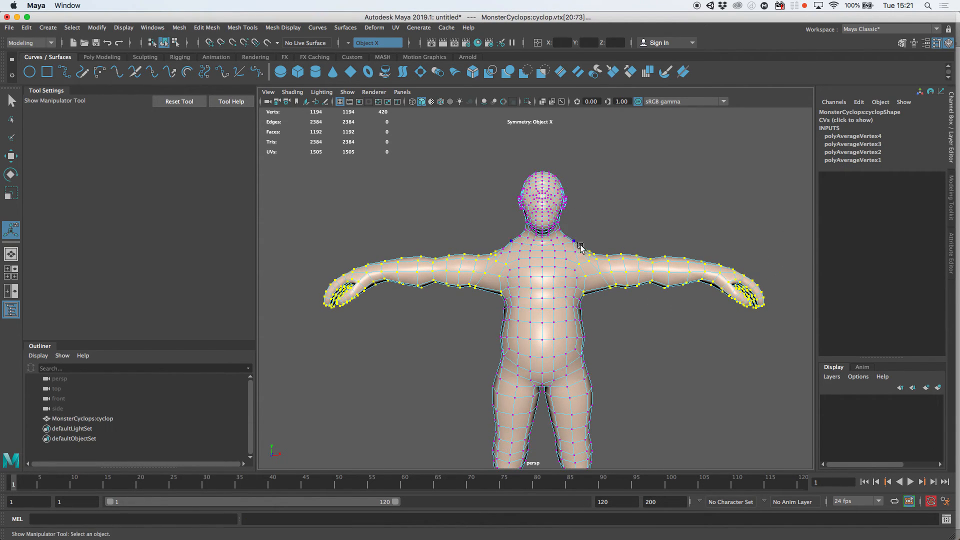
key(w)
drag(674, 233, 674, 226)
Step: Average the vertices at the top of both shoulder joints repeatedly and nudge them slightly upward
alt+right_drag(602, 214, 682, 223)
drag(602, 216, 613, 236)
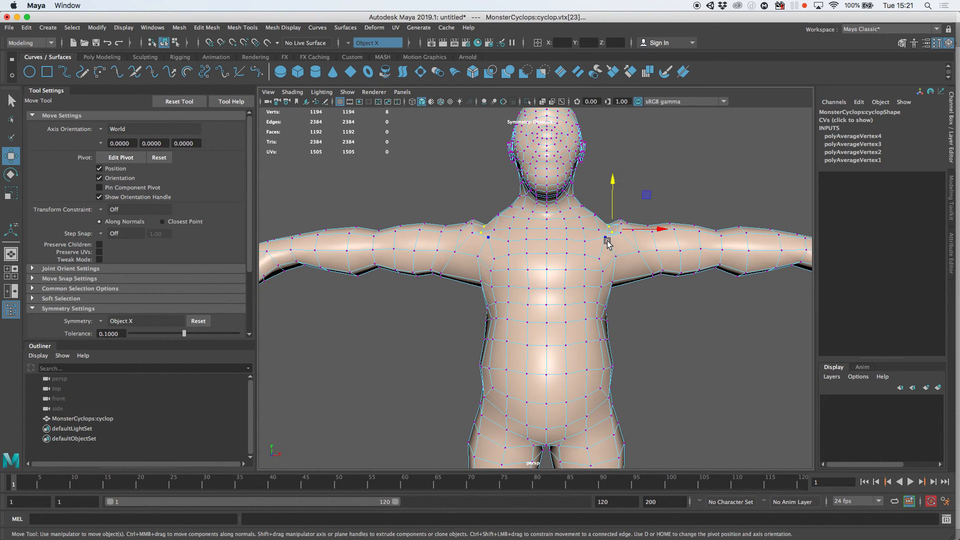
key(g)
key(g)
key(g)
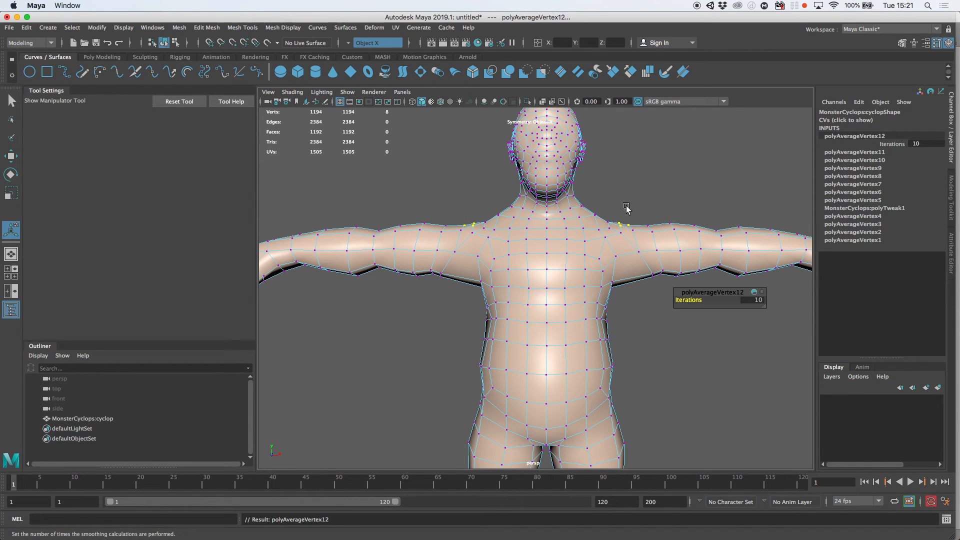
key(w)
drag(621, 179, 621, 175)
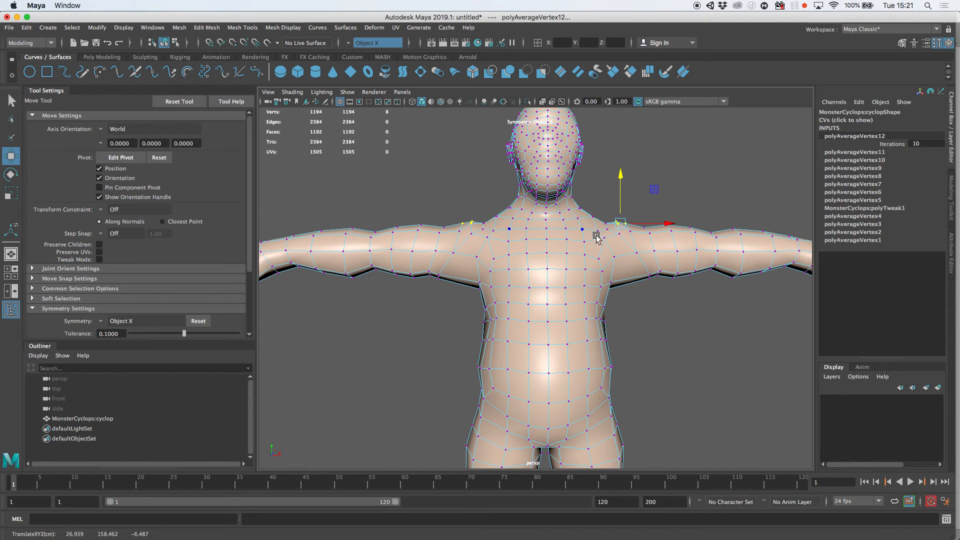
Step: Return the cyclop mesh to object mode and select the whole body
alt+drag(590, 238, 550, 226)
right_click(550, 226)
right_drag(553, 229, 598, 212)
click(637, 172)
alt+drag(533, 230, 545, 249)
click(542, 258)
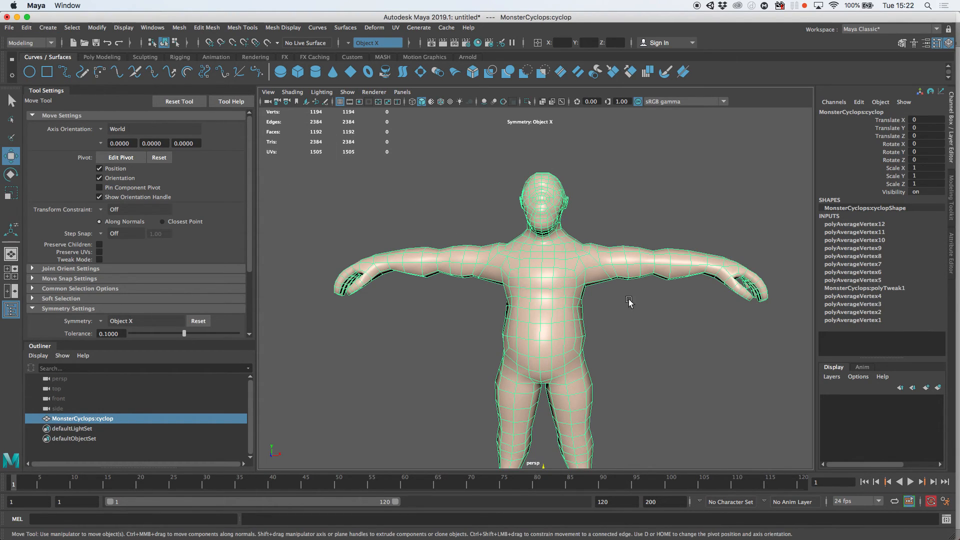
scroll(660, 302, down, 5)
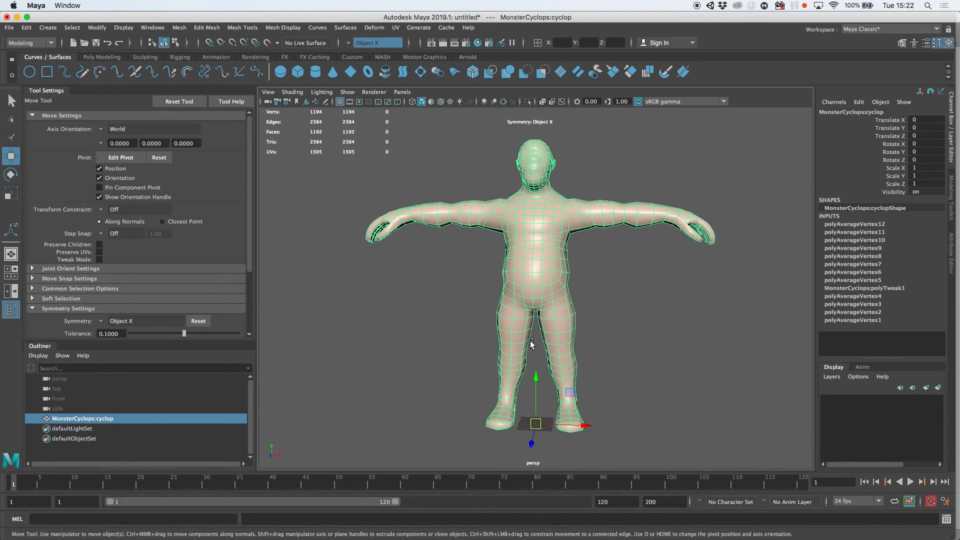
scroll(567, 398, up, 3)
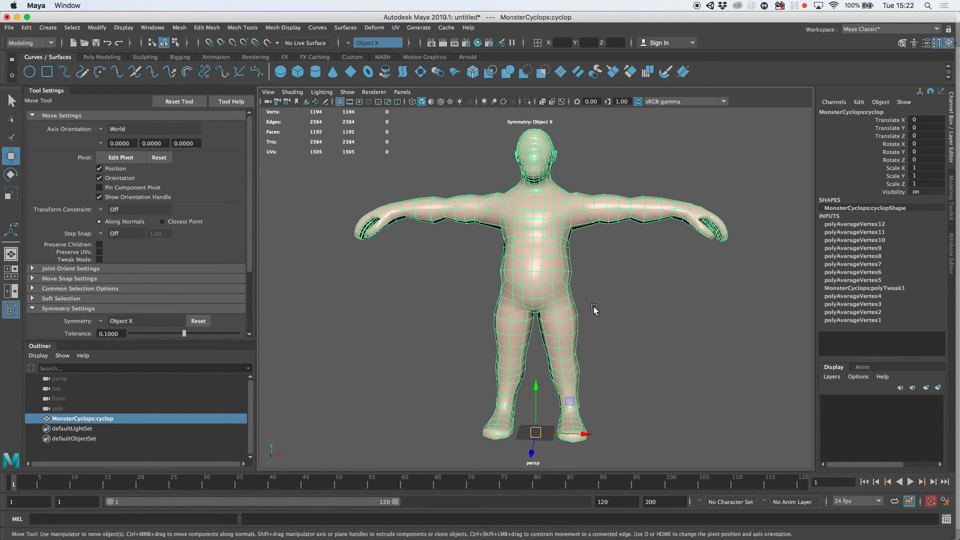
Step: Offset the mesh's pivot beside the body and reset it to the world origin with absolute coordinates of 0
key(d)
drag(530, 420, 399, 253)
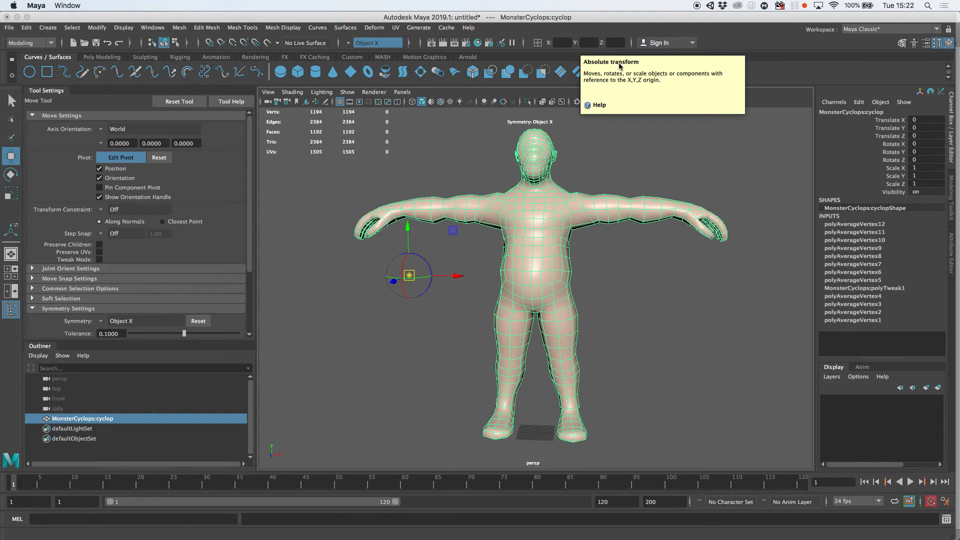
click(566, 43)
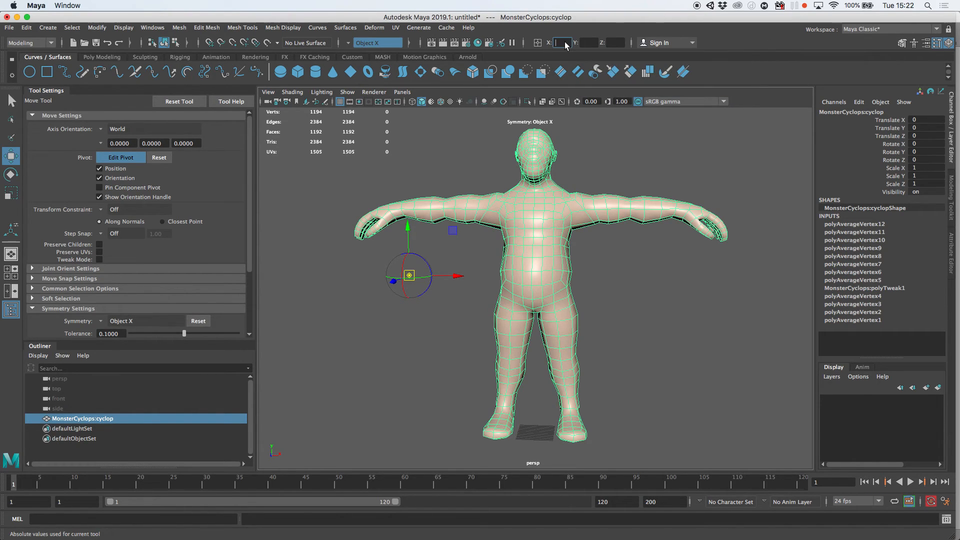
key(Tab)
key(Tab)
text(0)
key(Return)
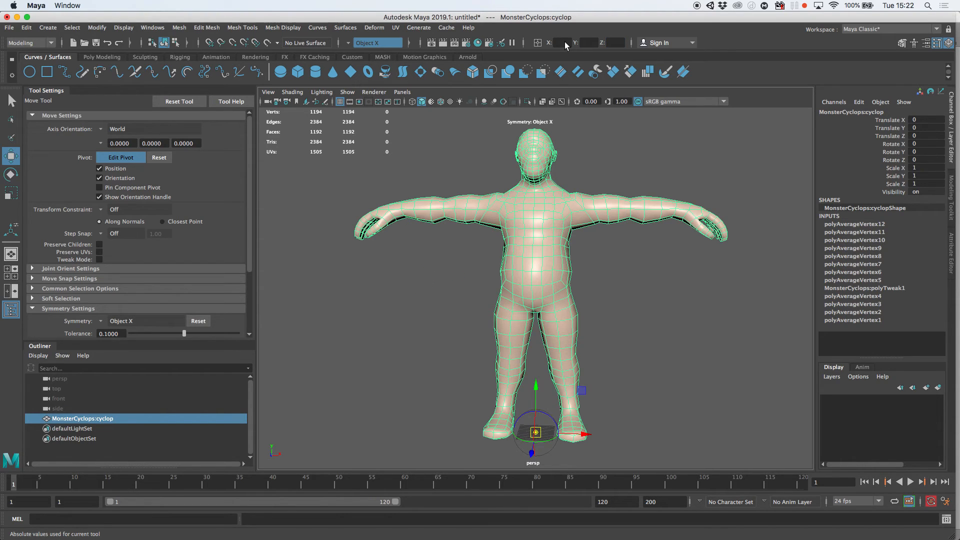
key(e)
key(w)
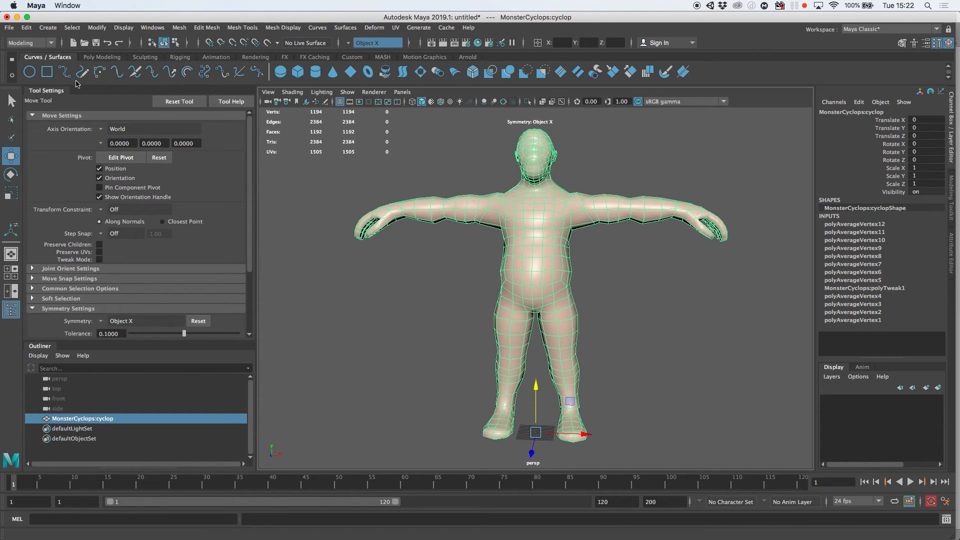
Step: Delete the cyclop mesh's construction history and reselect the mesh
click(27, 28)
mouse_move(180, 146)
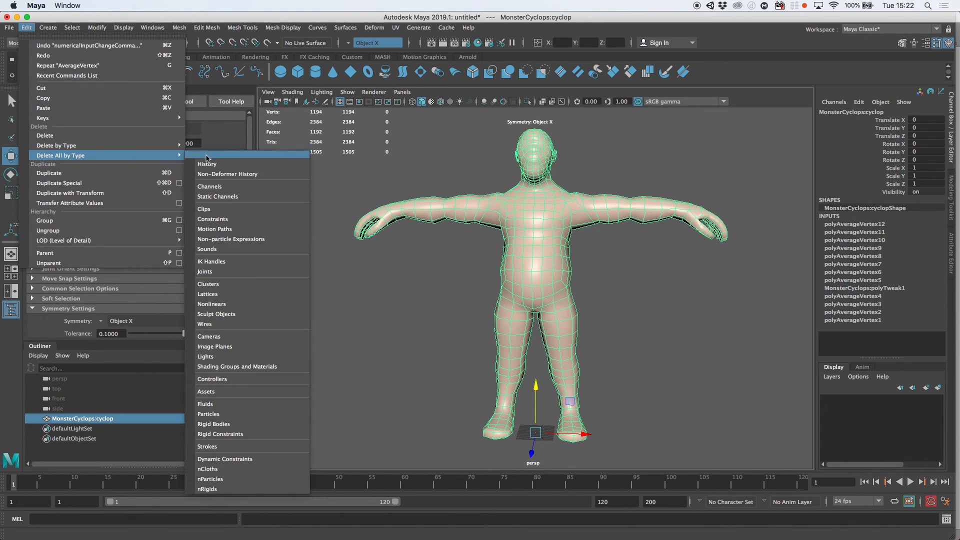
click(216, 155)
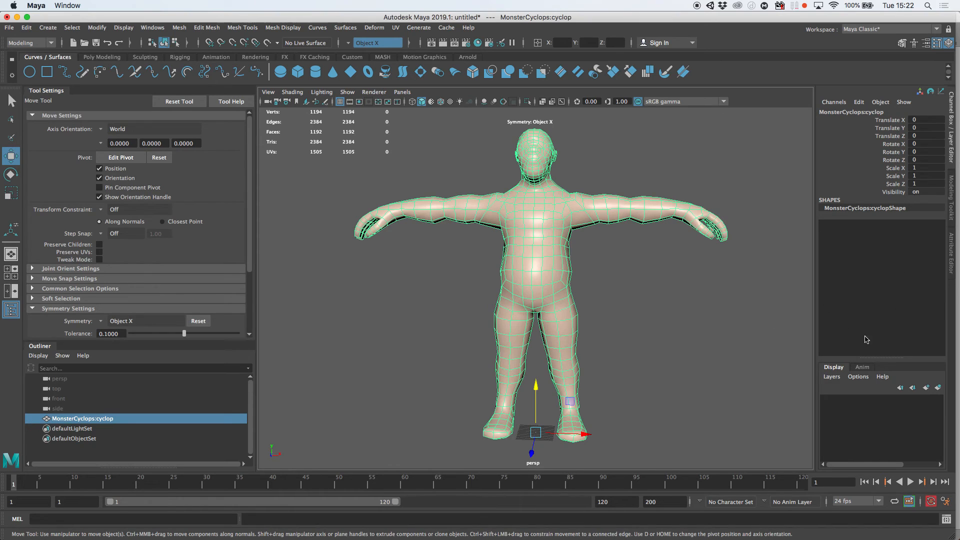
click(642, 306)
click(545, 278)
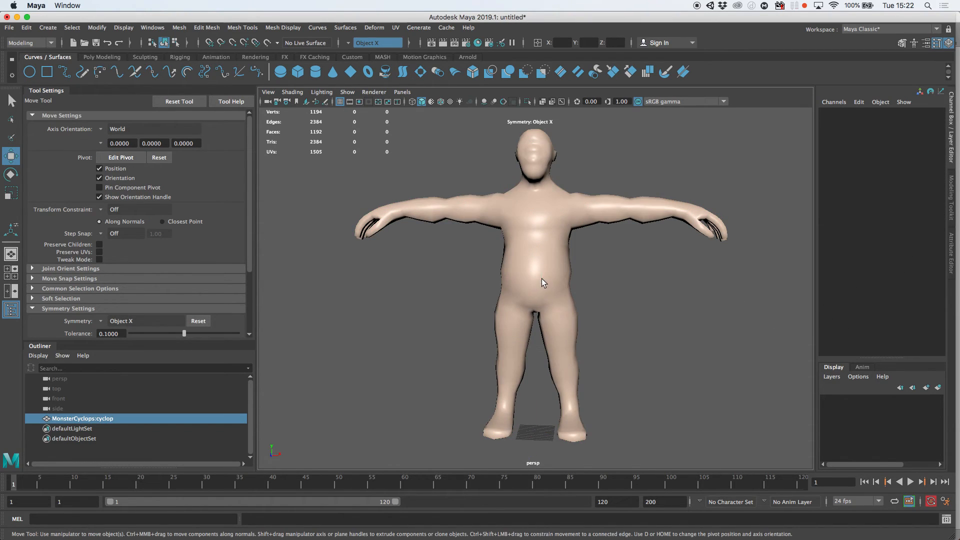
click(464, 285)
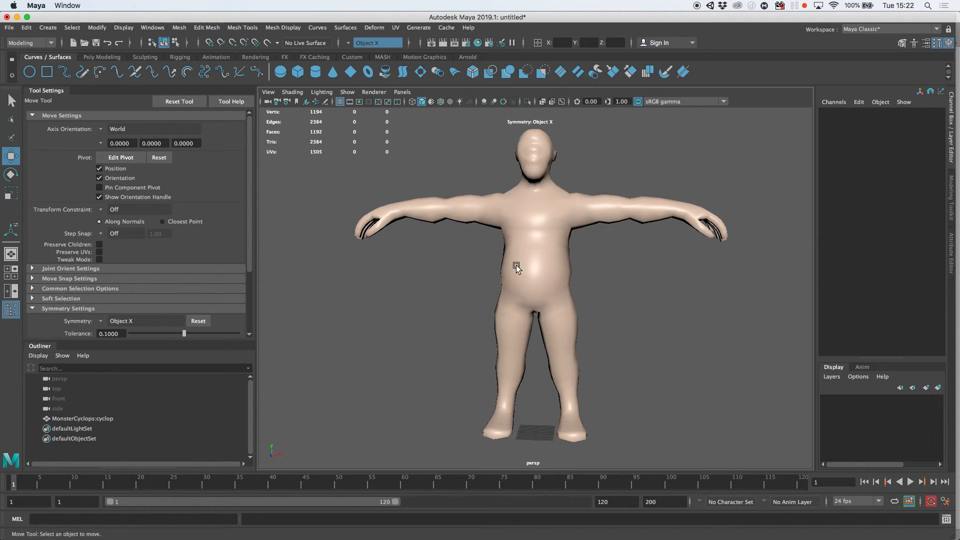
click(547, 273)
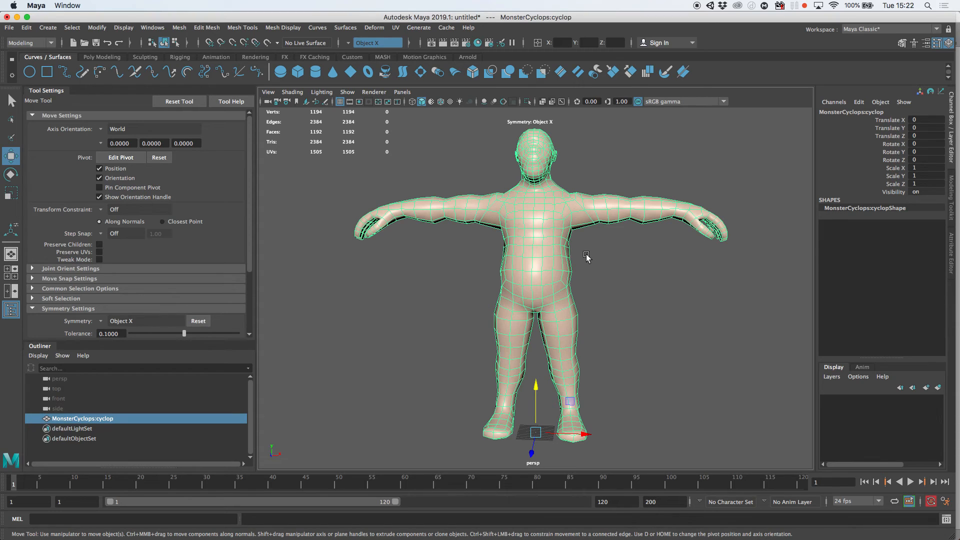
Step: Display the character in a full-size side view and activate the Joint tool
alt+drag(629, 292, 523, 279)
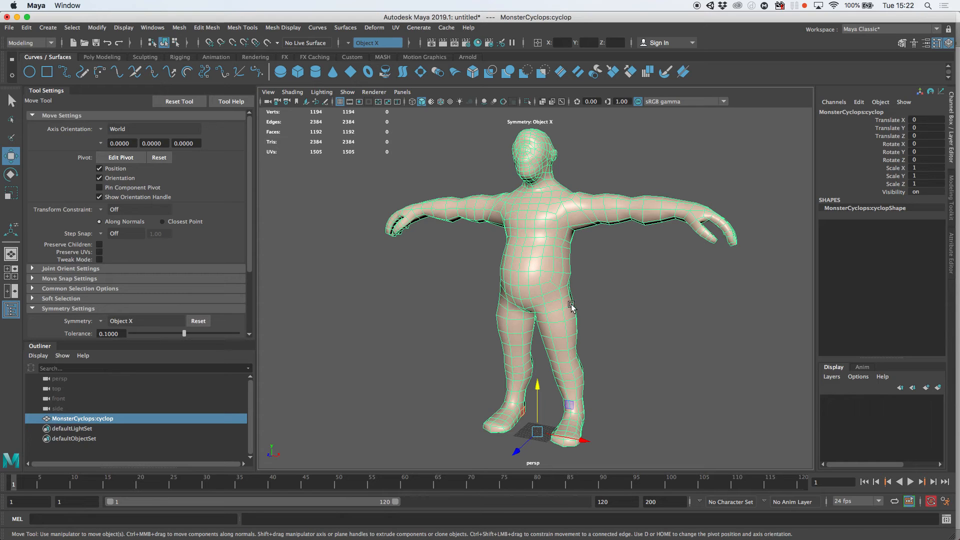
key(space)
key(space)
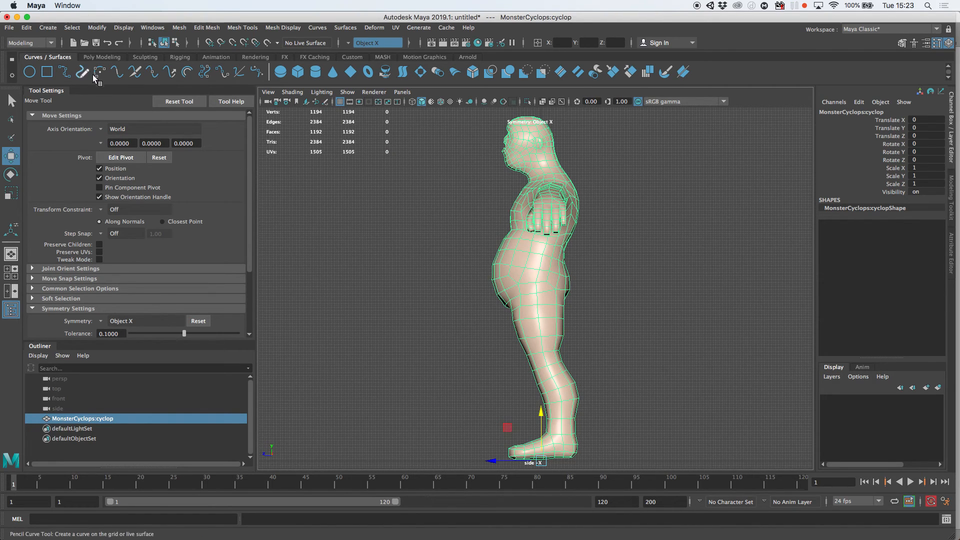
click(181, 58)
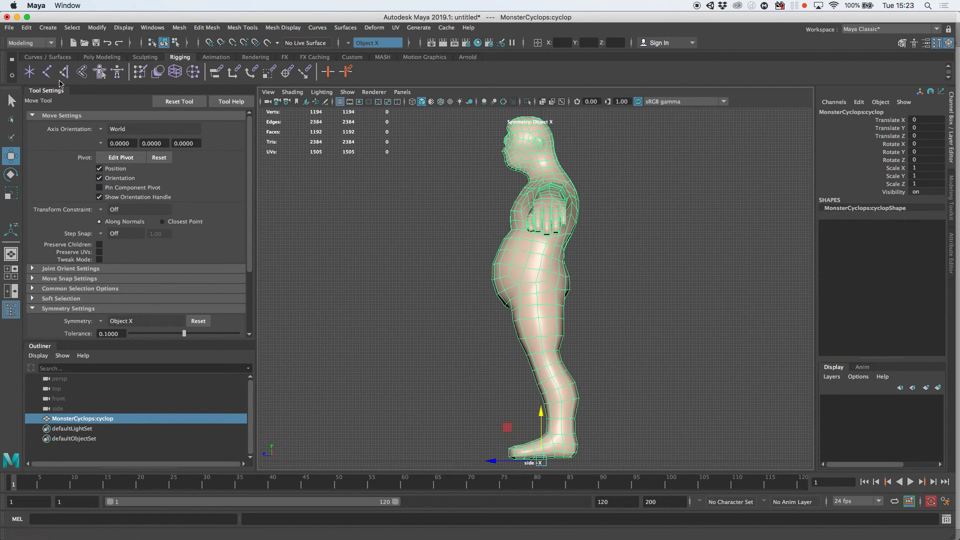
click(30, 71)
Step: Turn on X-Ray Joints and Wireframe on Shaded for the character in the side view
scroll(535, 246, up, 5)
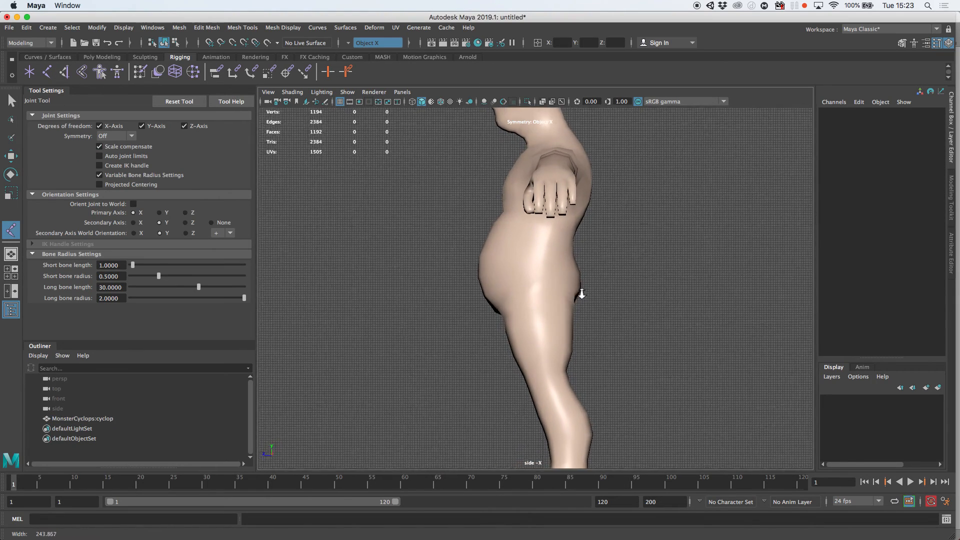
click(292, 92)
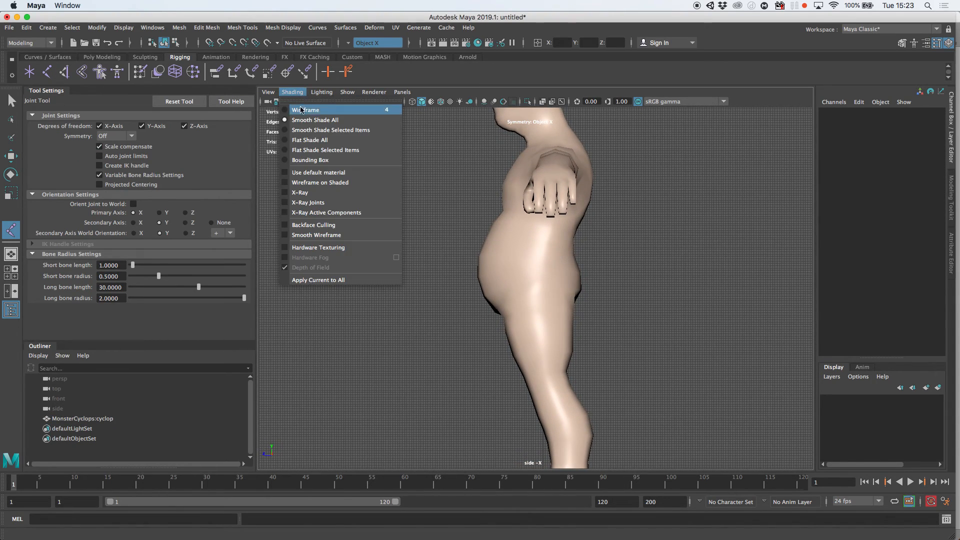
click(313, 202)
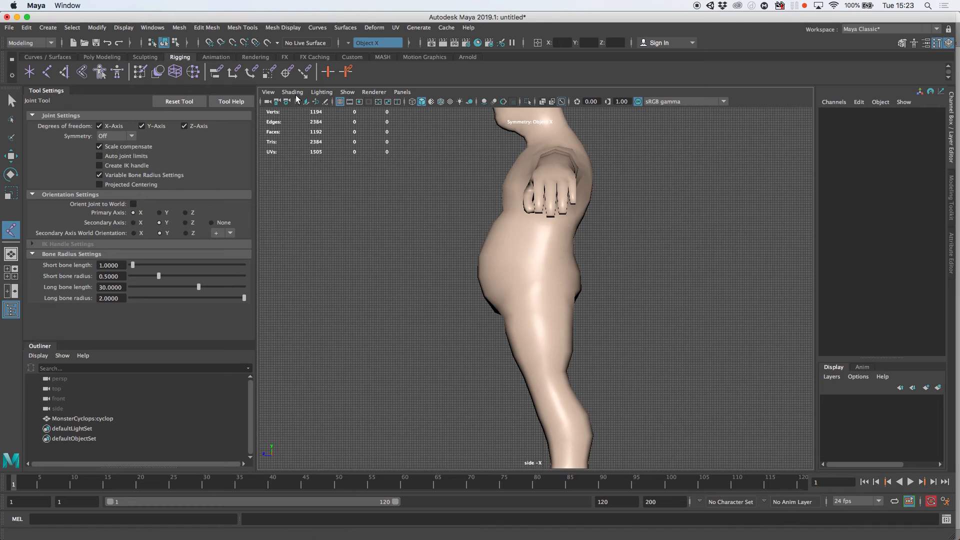
click(293, 92)
click(313, 182)
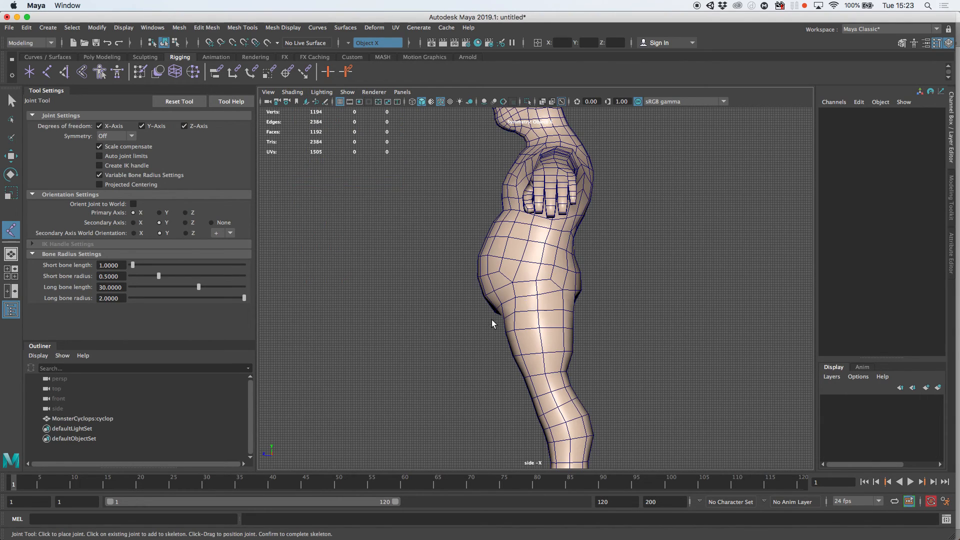
Step: Build a five-joint spine chain in the side view from the pelvis through waist, upper chest and head base to the top of the head
scroll(615, 313, up, 3)
click(556, 275)
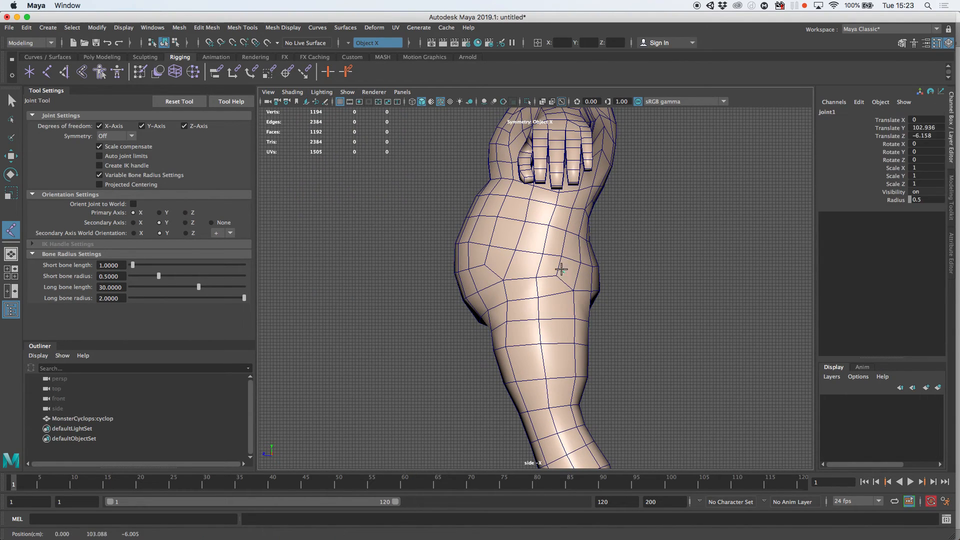
click(561, 192)
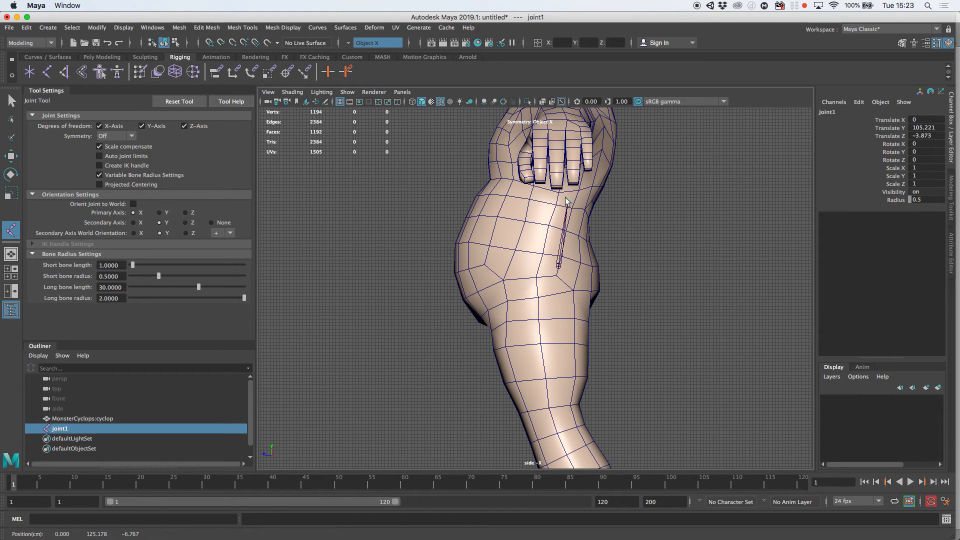
alt+middle_drag(575, 176, 551, 252)
click(550, 177)
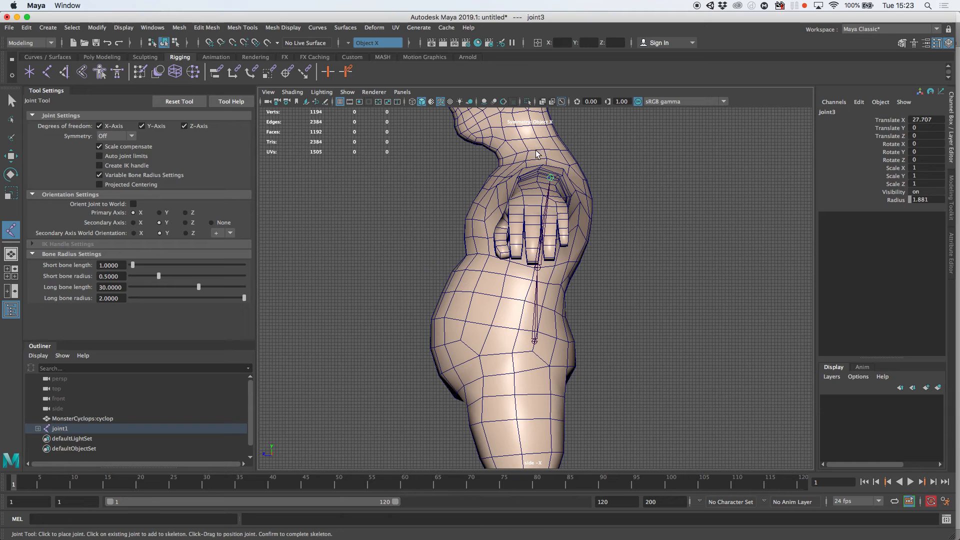
alt+middle_drag(535, 143, 545, 231)
click(531, 204)
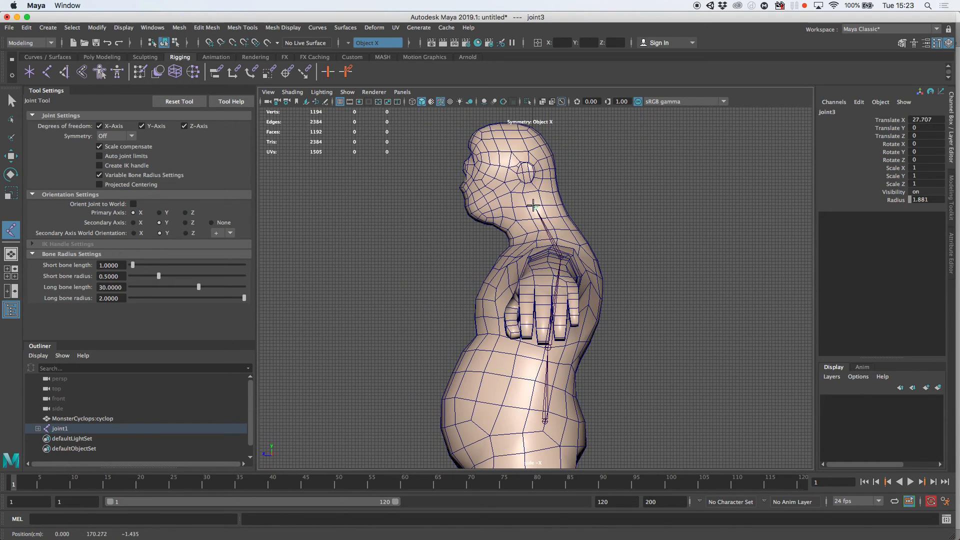
click(523, 122)
key(Return)
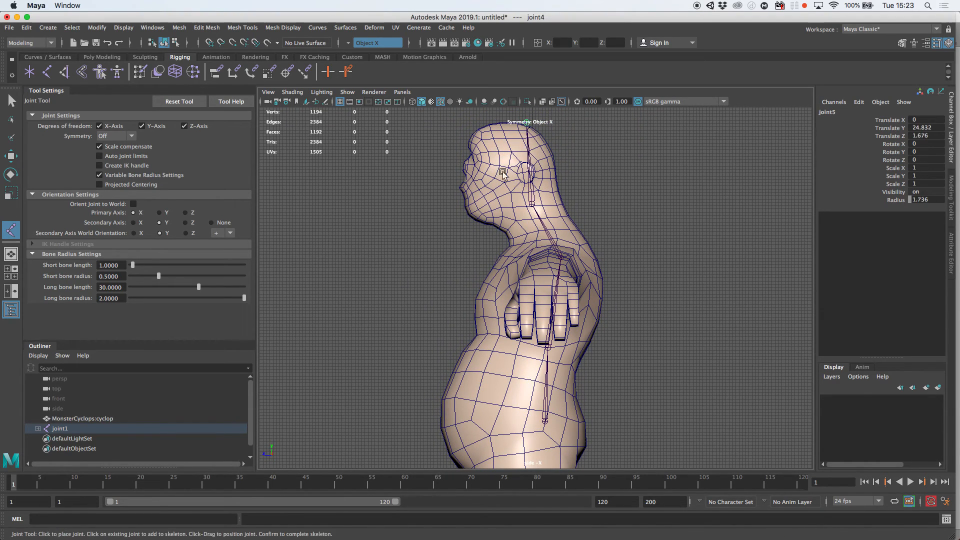
key(w)
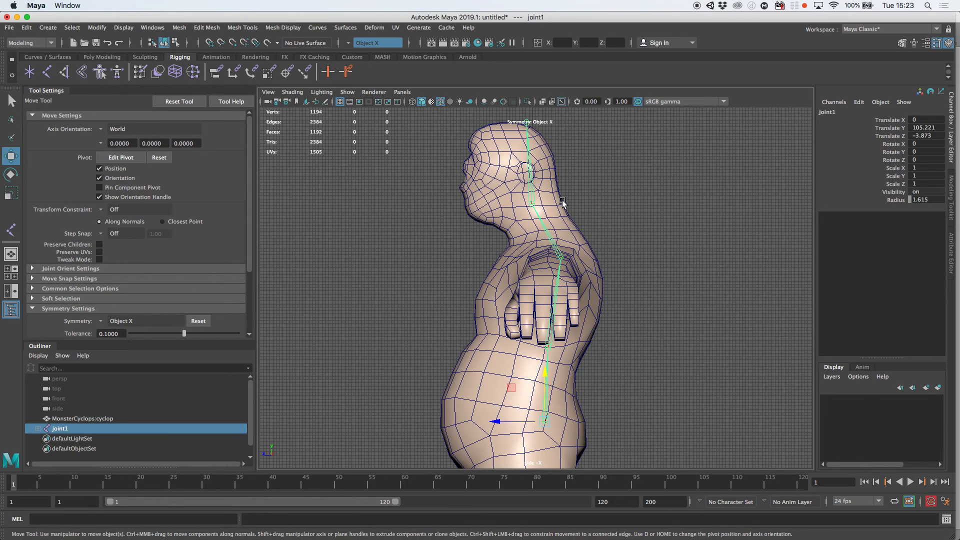
Step: Display the character in a full-size front view with Wireframe on Shaded and X-Ray Joints enabled
key(space)
key(f)
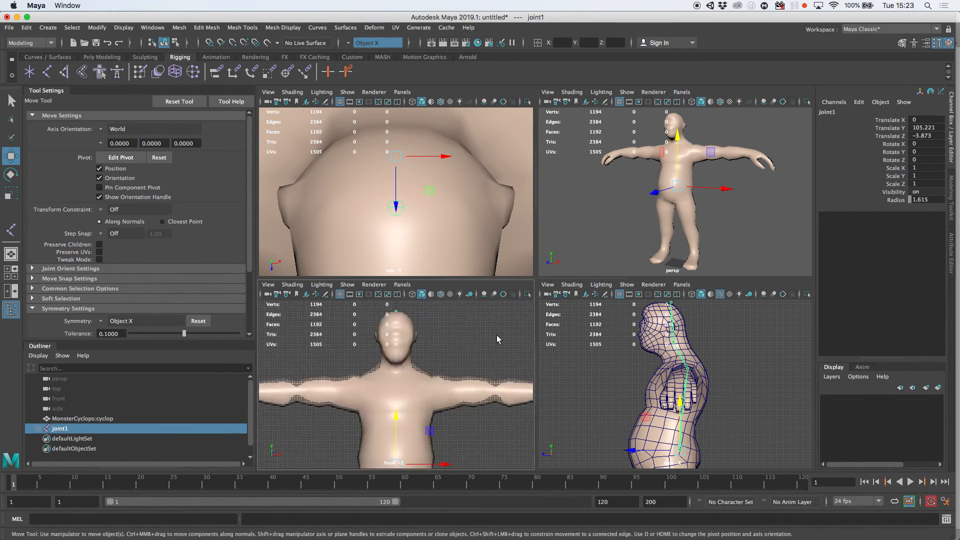
key(space)
scroll(582, 265, up, 2)
click(293, 92)
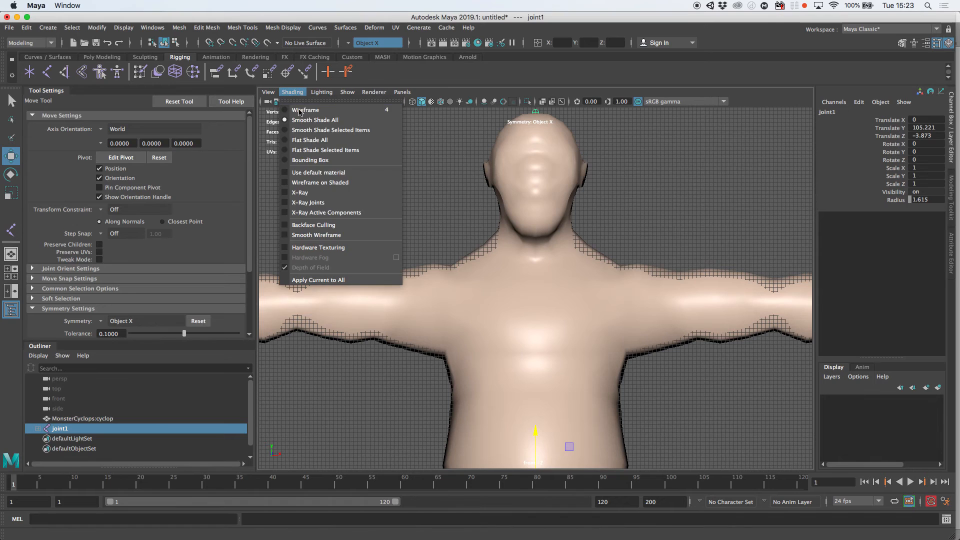
click(325, 182)
click(292, 92)
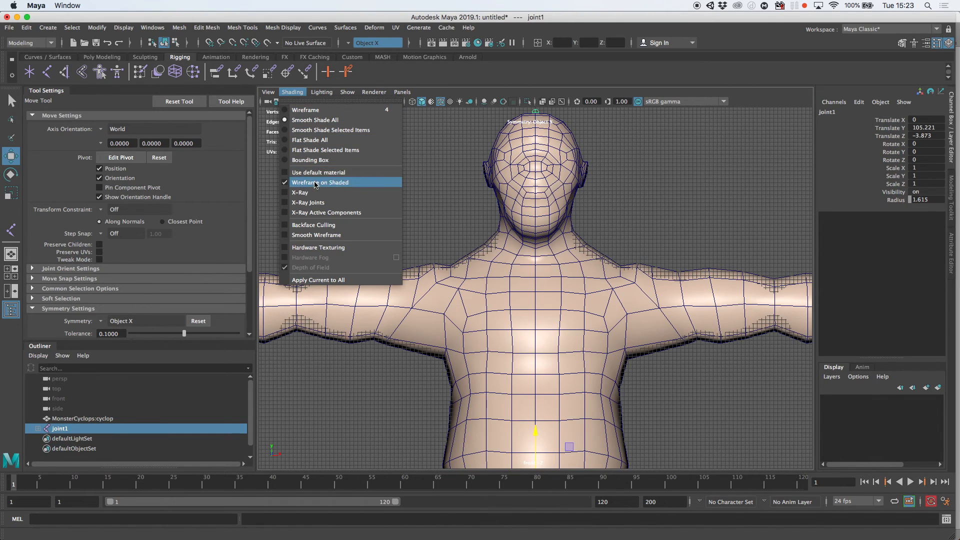
click(330, 202)
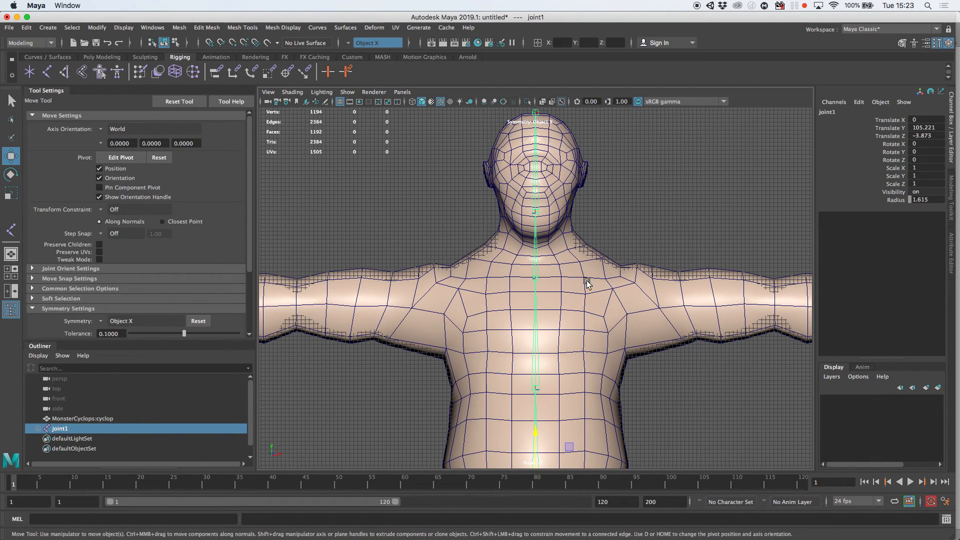
click(546, 289)
key(super+z)
key(super+z)
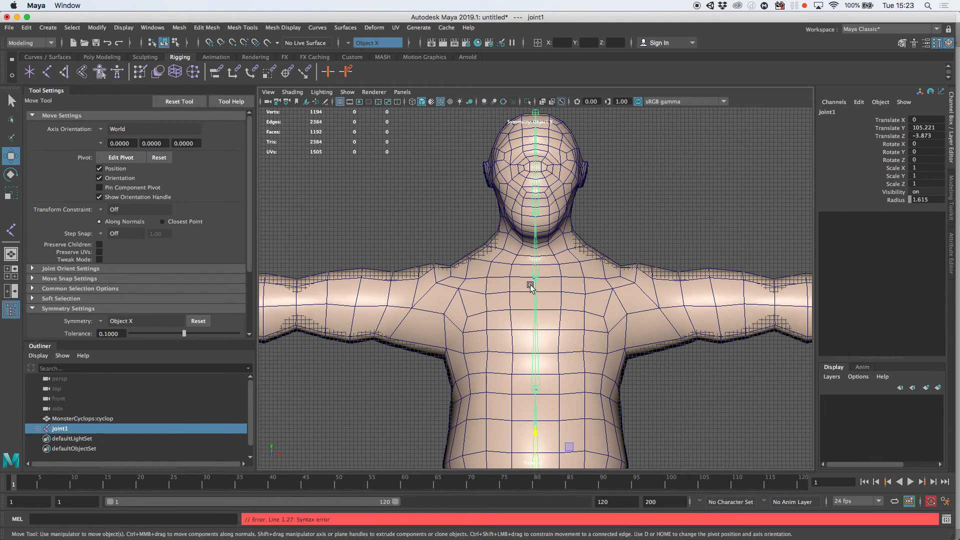
Step: Start an arm chain in the front view with a clavicle joint just beside the chest joint and a joint at the shoulder
click(47, 71)
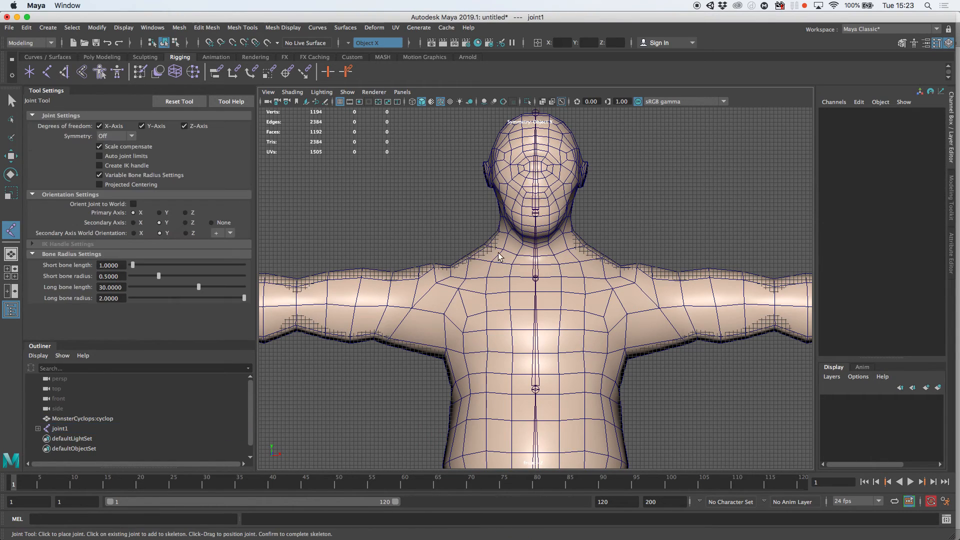
click(543, 289)
drag(542, 285, 542, 290)
drag(620, 286, 624, 285)
key(Return)
Step: Continue the arm chain with one joint at the elbow and one at the wrist
alt+middle_drag(745, 306, 548, 269)
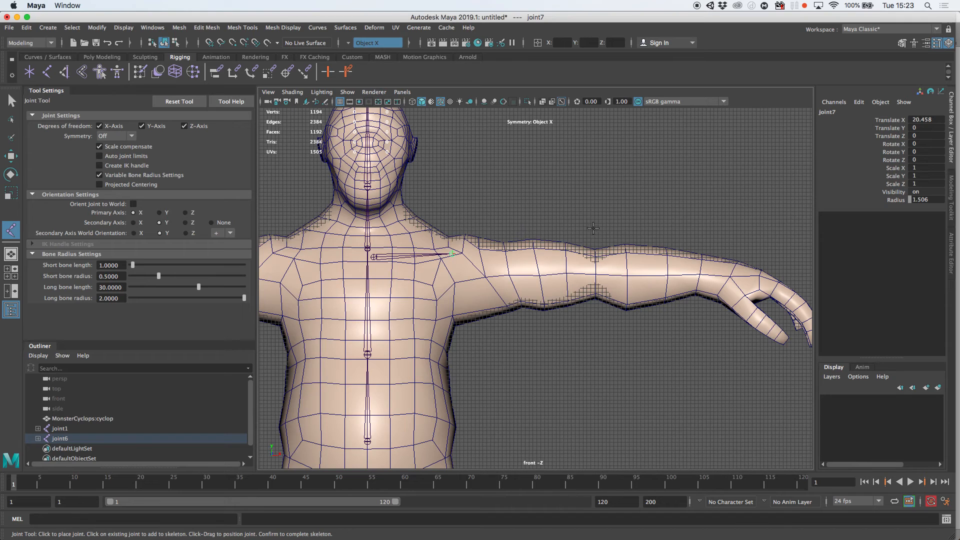
click(596, 269)
click(731, 275)
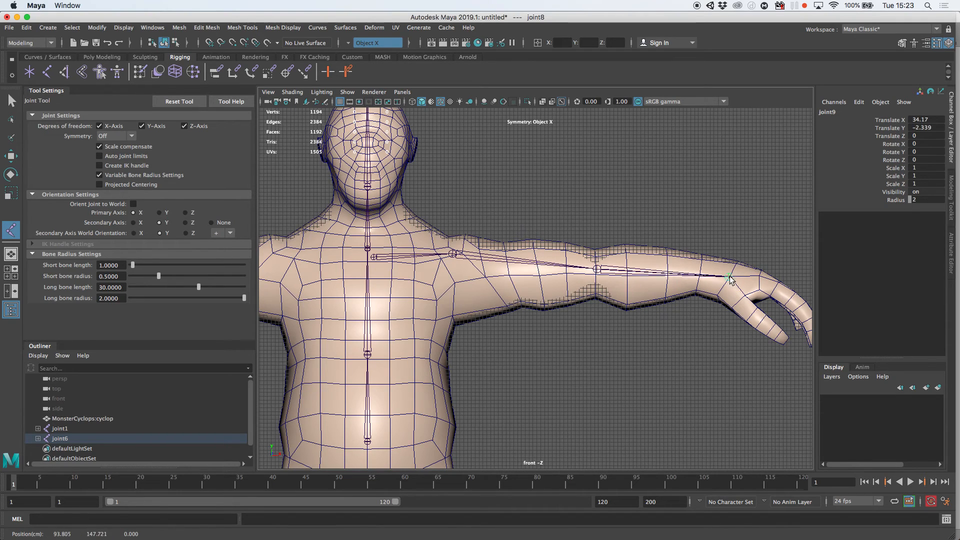
drag(732, 279, 732, 274)
Step: Extend the arm chain through the hand with knuckle, mid-finger and fingertip joints, and finish the chain
alt+middle_drag(732, 274, 620, 251)
drag(578, 262, 567, 249)
click(598, 274)
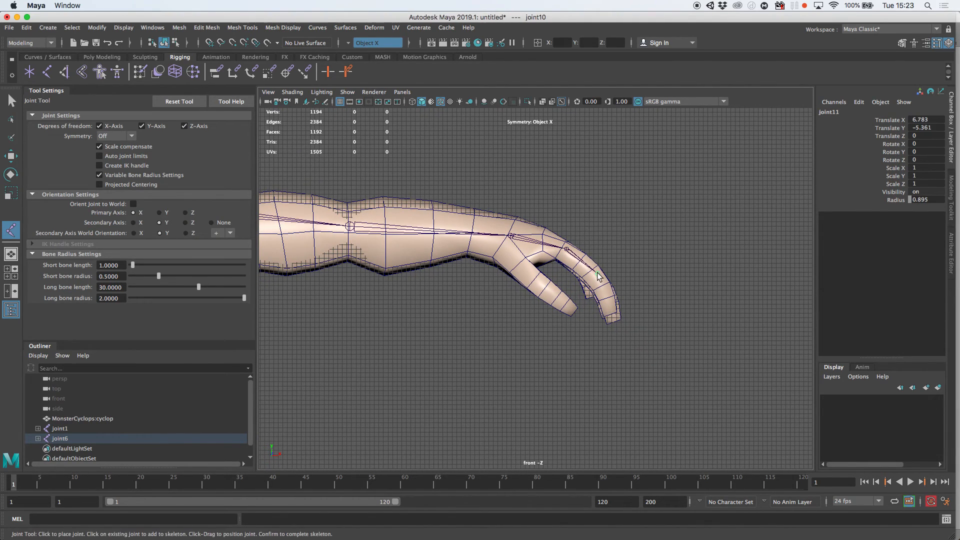
drag(613, 315, 613, 317)
key(w)
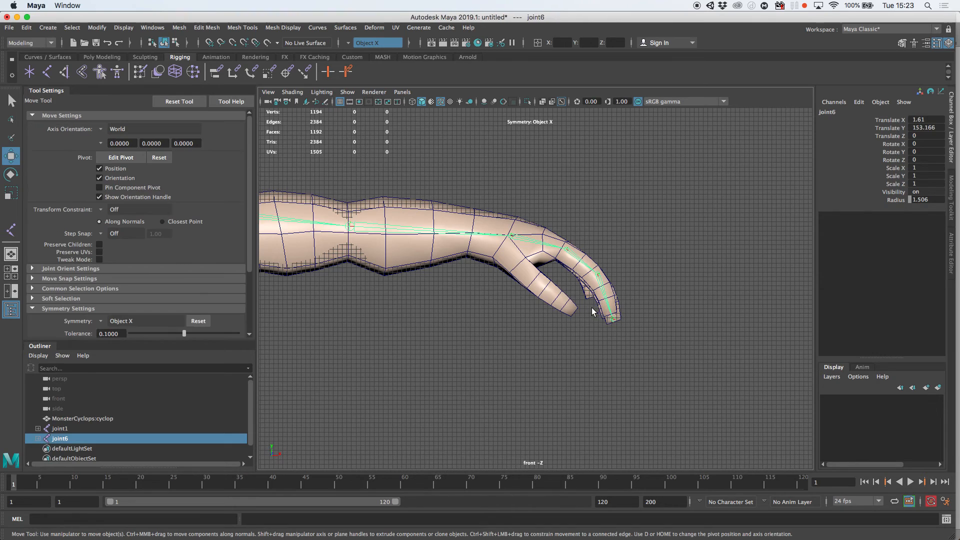
Step: Create a separate three-joint chain along the thumb, from its base to its tip
key(y)
click(509, 258)
drag(530, 279, 535, 285)
click(571, 311)
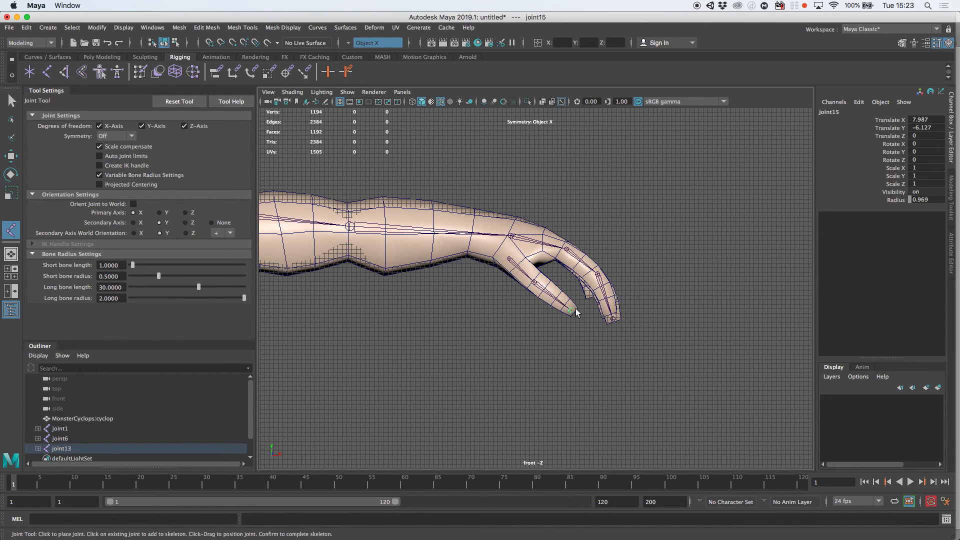
key(Return)
key(w)
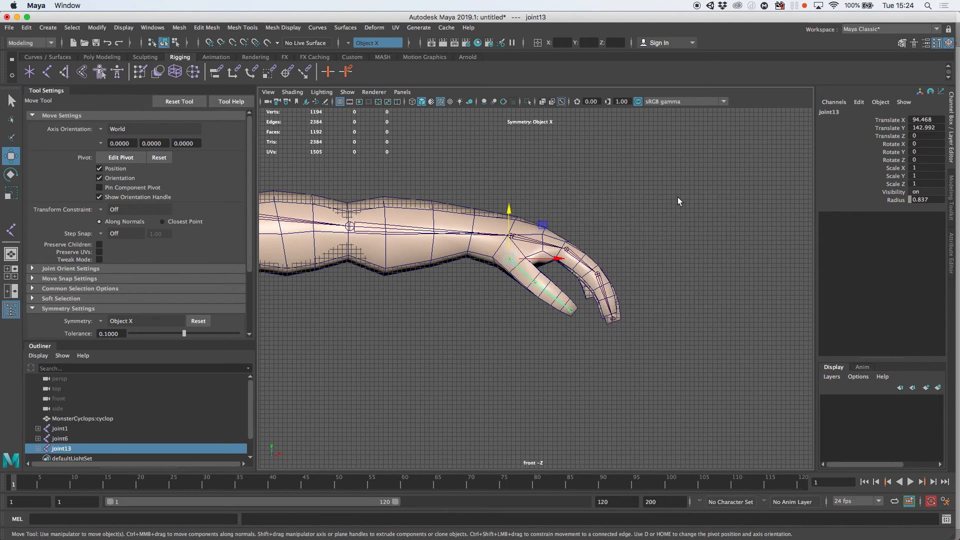
Step: Frame the thumb joints in a full-size perspective view with X-Ray Joints and Wireframe on Shaded enabled
key(space)
key(space)
key(f)
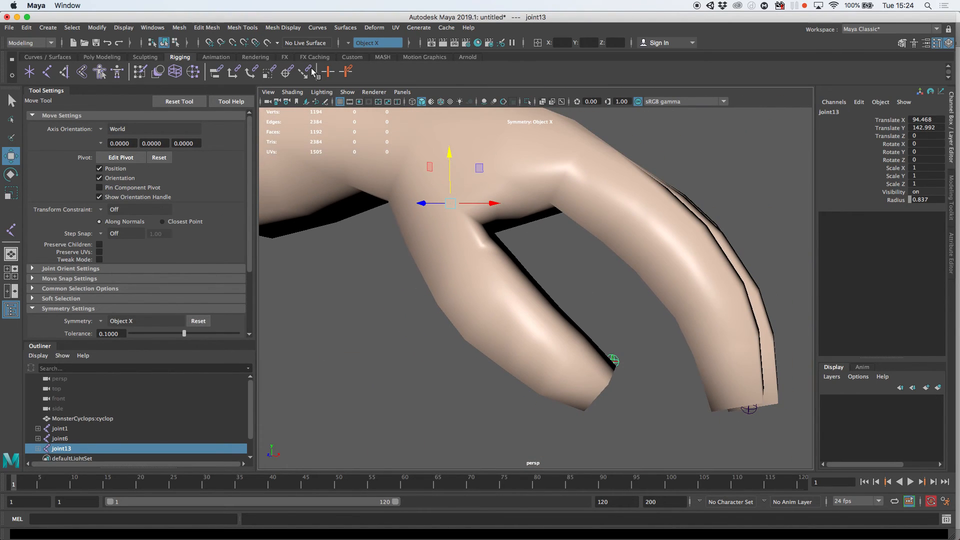
click(292, 92)
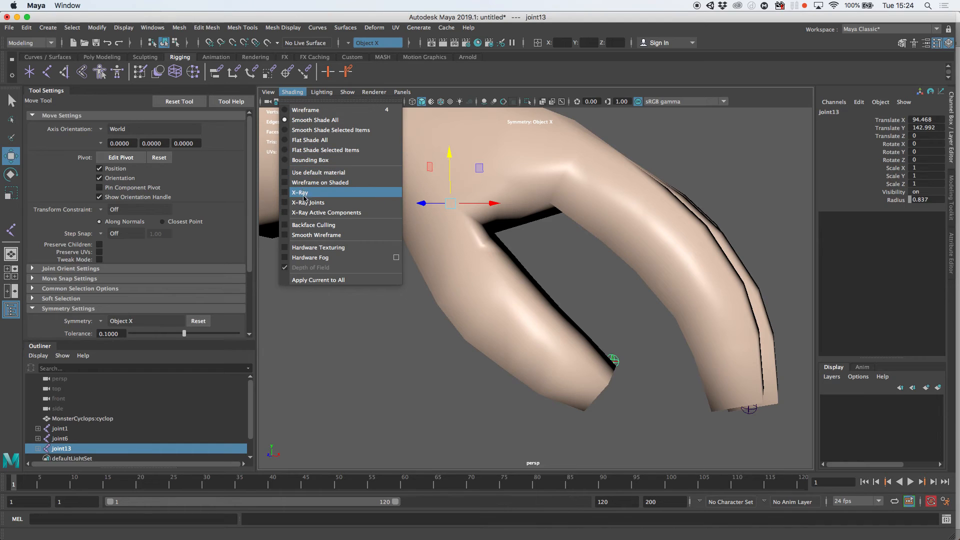
click(305, 202)
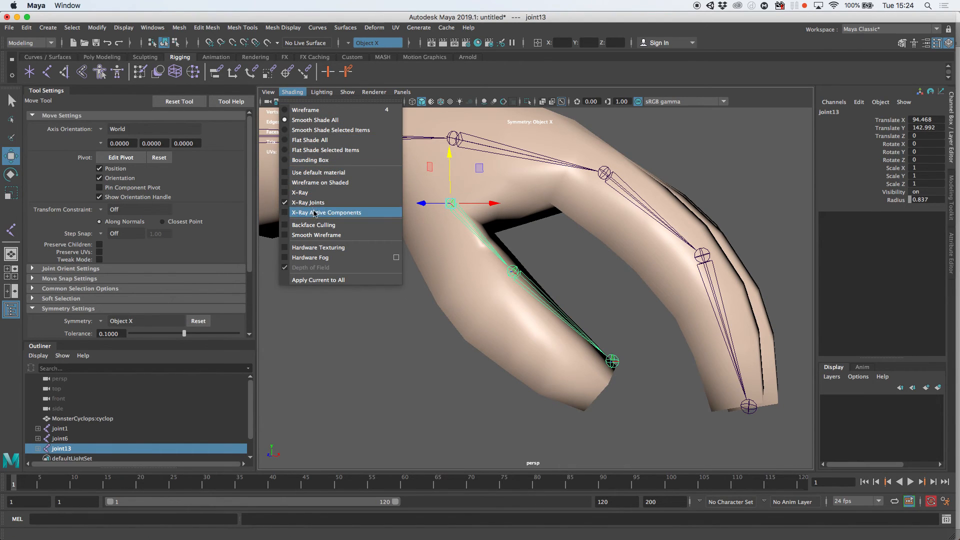
click(320, 183)
Step: Parent the thumb chain to the wrist joint
alt+drag(488, 188, 451, 204)
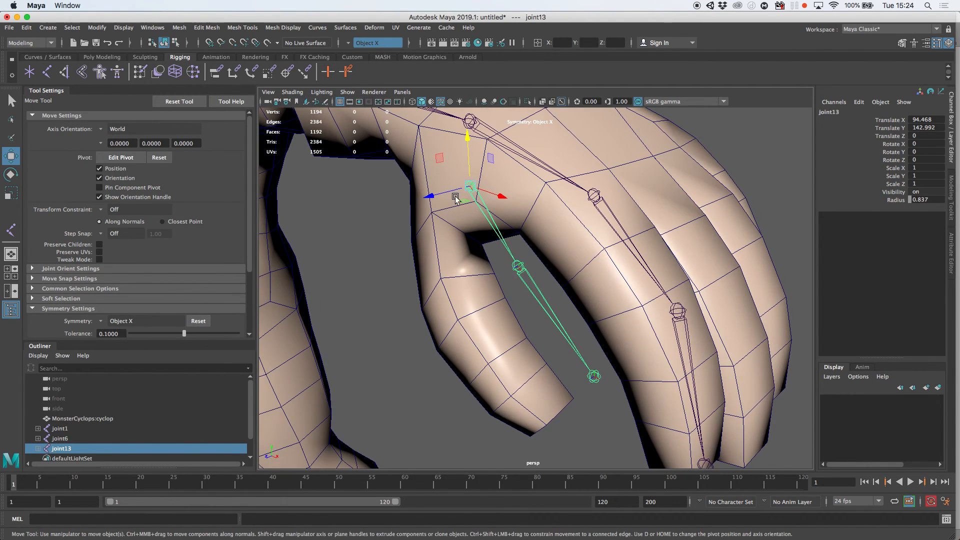
shift+click(469, 127)
key(p)
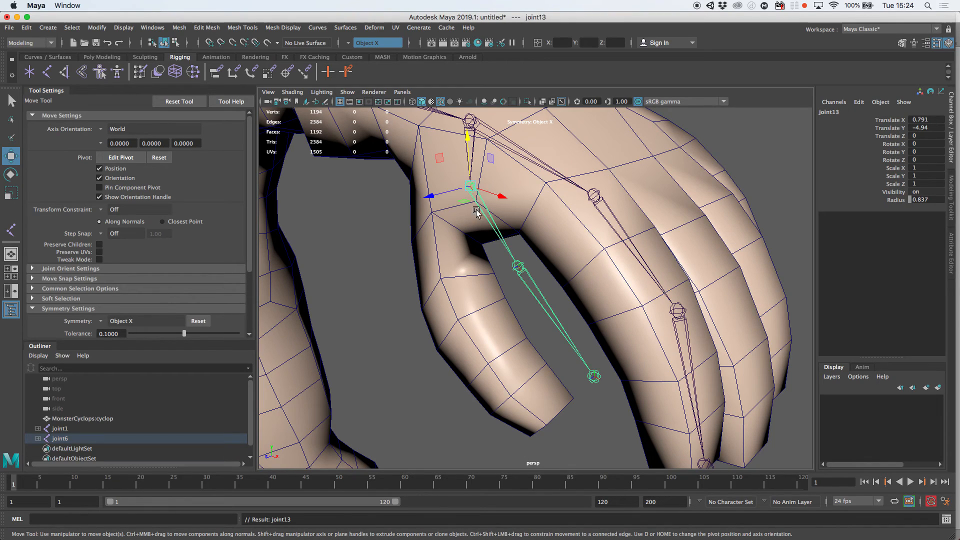
Step: Move the thumb chain's base joint forward into the base of the thumb mesh
scroll(532, 218, down, 3)
drag(443, 216, 415, 223)
alt+drag(408, 265, 585, 228)
drag(573, 186, 576, 202)
alt+drag(583, 238, 501, 373)
Step: Reposition the remaining thumb joints so the chain runs through the middle of the thumb mesh to its tip
click(537, 383)
alt+drag(547, 350, 467, 219)
mouse_move(487, 227)
alt+mouse_down()
mouse_move(494, 241)
mouse_move(500, 220)
alt+mouse_up()
drag(470, 188, 474, 207)
alt+drag(515, 245, 639, 281)
drag(603, 345, 604, 348)
alt+drag(638, 280, 519, 271)
click(516, 290)
click(594, 338)
drag(592, 340, 601, 335)
Step: Select the thumb's base joint and adjust the manipulator size while editing its pivot
click(453, 233)
mouse_move(456, 235)
alt+mouse_down()
mouse_move(489, 269)
mouse_move(465, 246)
mouse_move(468, 235)
alt+mouse_up()
key(d)
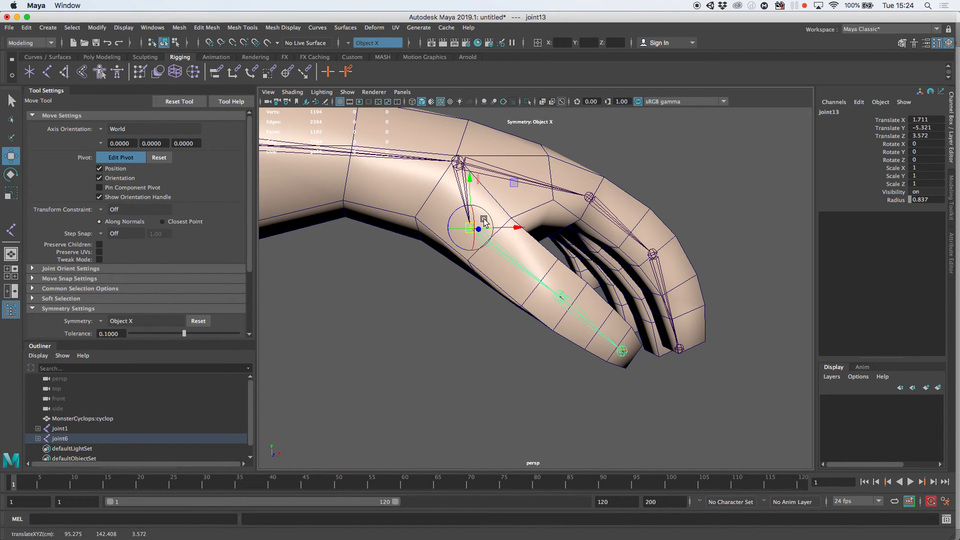
key(plus)
key(plus)
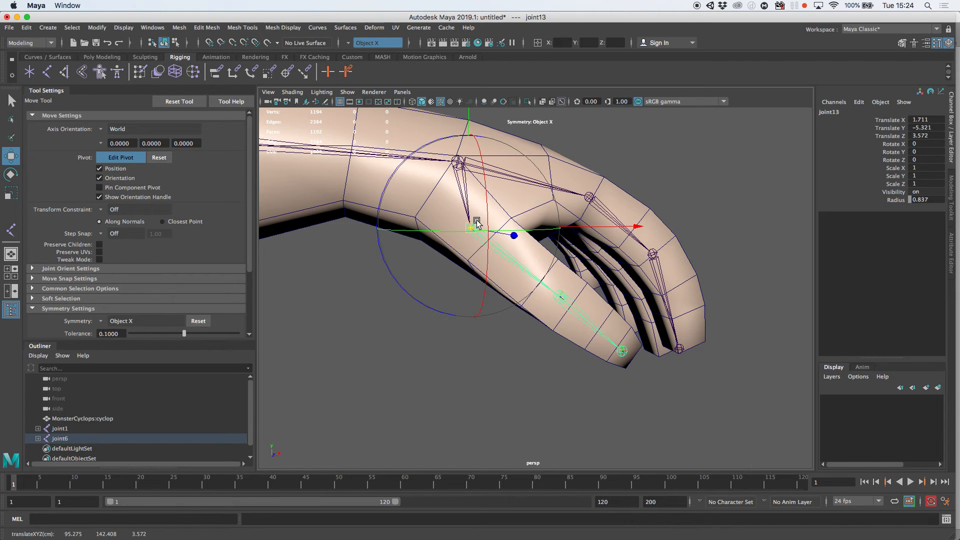
key(plus)
key(minus)
key(minus)
key(plus)
key(plus)
key(minus)
alt+drag(622, 284, 542, 285)
key(d)
Step: Shift only the wrist joint's pivot to the centre of the wrist, at a Translate Z of about -5.7, leaving its child joints in place
alt+drag(587, 230, 463, 302)
click(539, 175)
alt+right_drag(540, 176, 522, 198)
key(d)
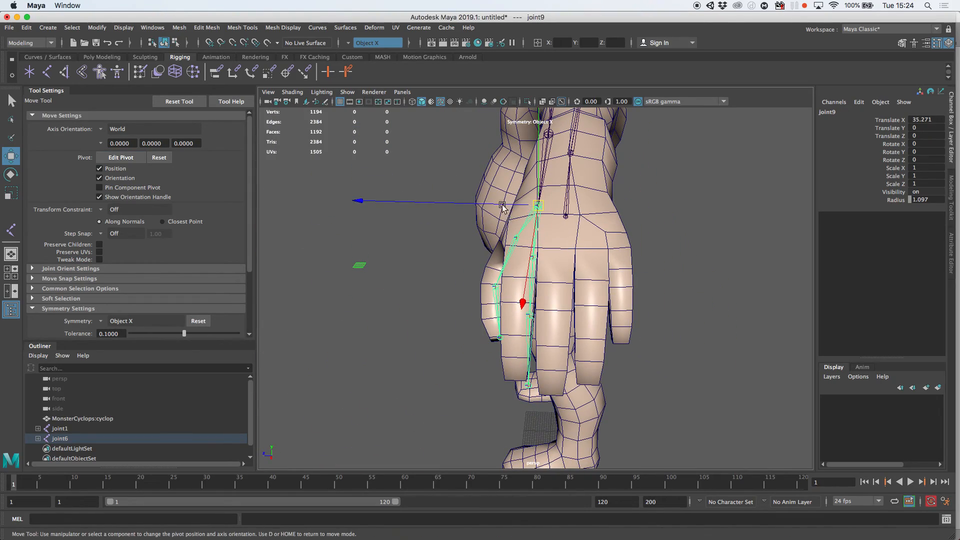
key(minus)
drag(446, 204, 480, 208)
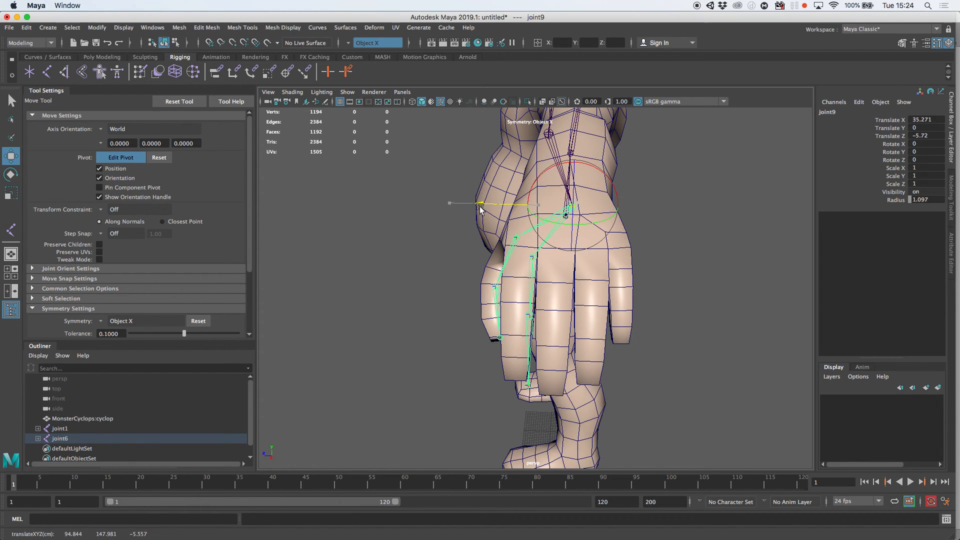
Step: Move the finger chain from its knuckle joint sideways into the middle finger
click(533, 256)
drag(449, 254, 475, 258)
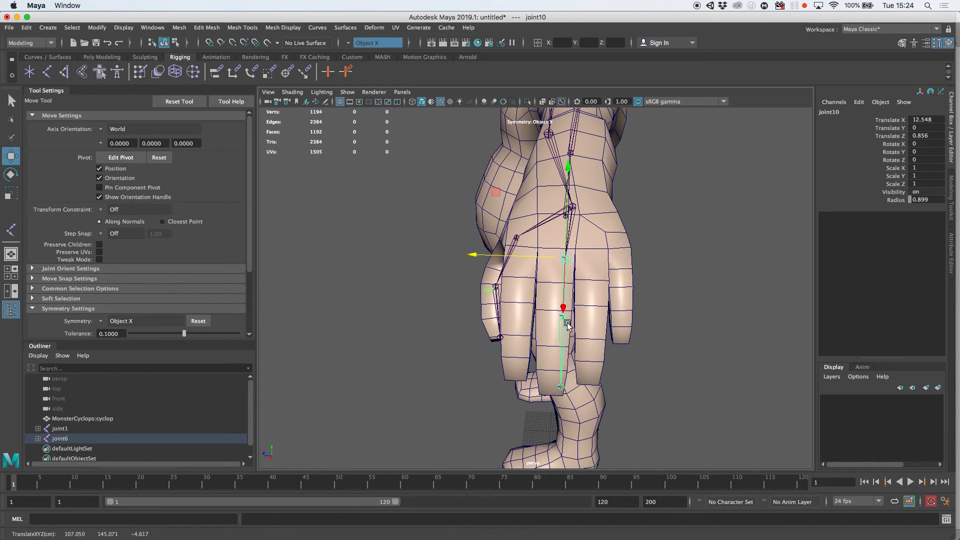
alt+drag(555, 386, 681, 361)
Step: Shift only the elbow joint's pivot to the centre of the elbow, at a Translate Z of about -8.1
alt+right_drag(538, 281, 475, 245)
alt+middle_drag(474, 245, 577, 262)
alt+drag(577, 262, 521, 342)
click(523, 291)
key(d)
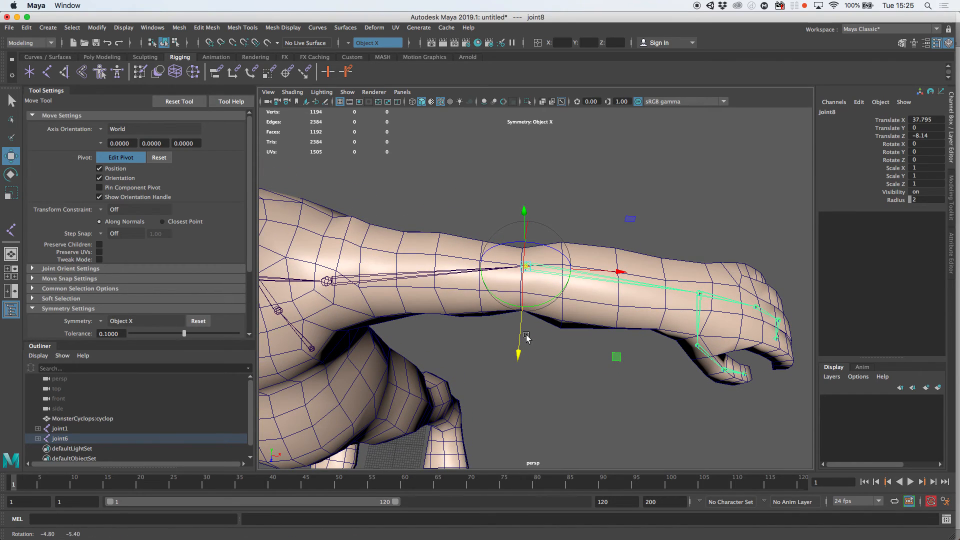
Step: Shift only the shoulder joint's pivot backward along its Z axis into the middle of the shoulder
click(358, 279)
alt+drag(357, 279, 355, 259)
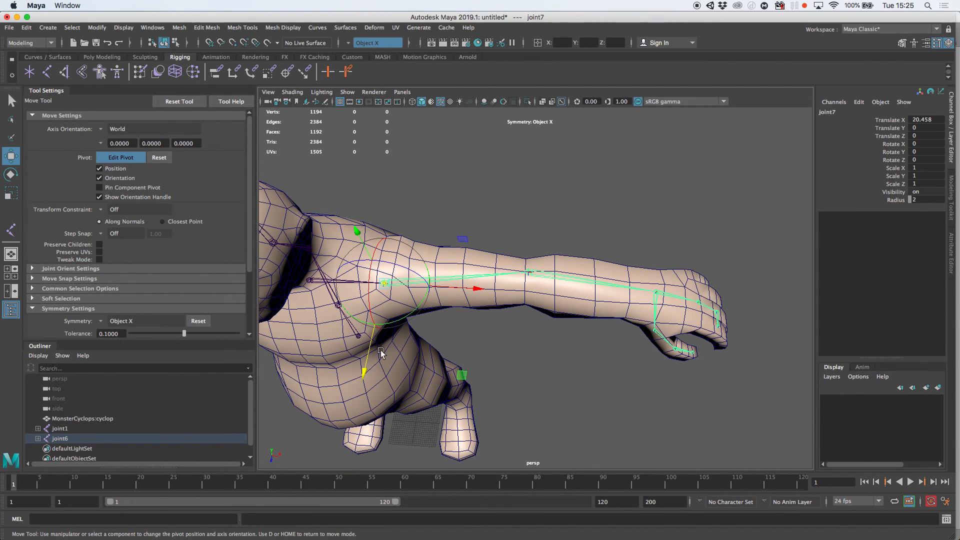
drag(364, 372, 424, 296)
key(d)
Step: Move only the clavicle joint's pivot up and forward in the chest, to about Translate Y 155.85 and Translate Z 7.4
click(335, 265)
mouse_move(401, 233)
alt+mouse_down()
mouse_move(413, 262)
mouse_move(396, 246)
alt+mouse_up()
alt+right_drag(397, 246, 497, 257)
alt+middle_drag(480, 256, 525, 261)
alt+drag(525, 261, 480, 319)
key(d)
drag(391, 284, 407, 254)
drag(431, 192, 433, 172)
alt+drag(434, 176, 522, 238)
key(d)
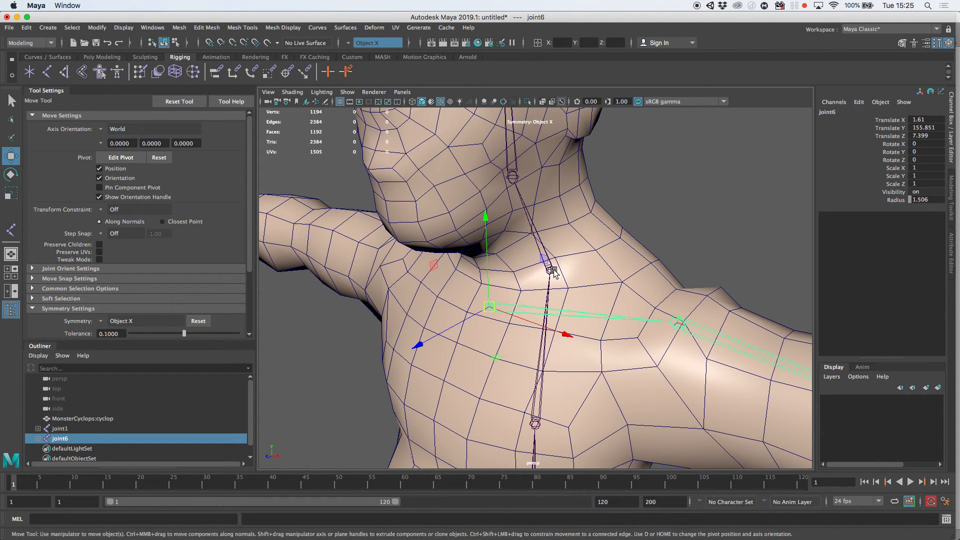
Step: Parent the arm chain's clavicle joint to the spine joint at the base of the neck
shift+click(553, 273)
key(p)
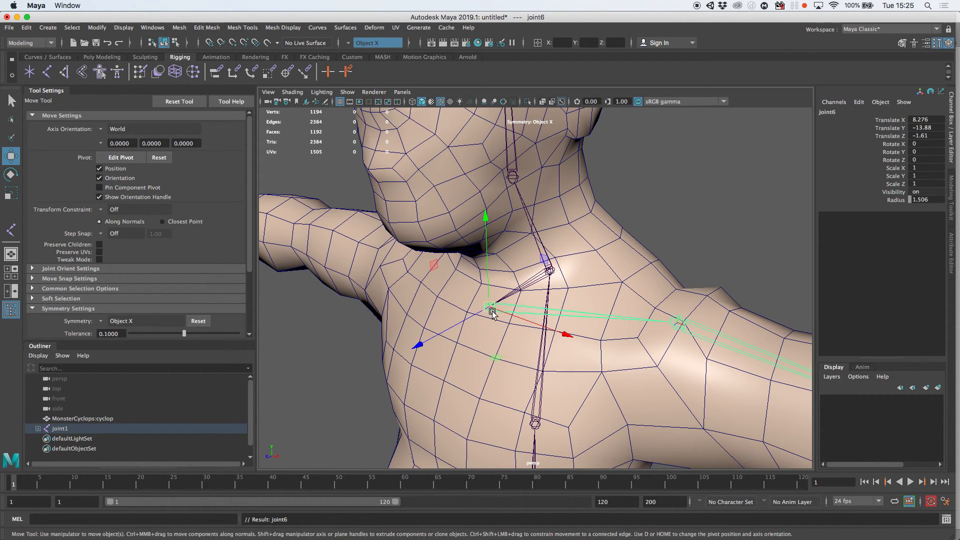
alt+right_drag(604, 276, 540, 292)
alt+drag(540, 292, 568, 294)
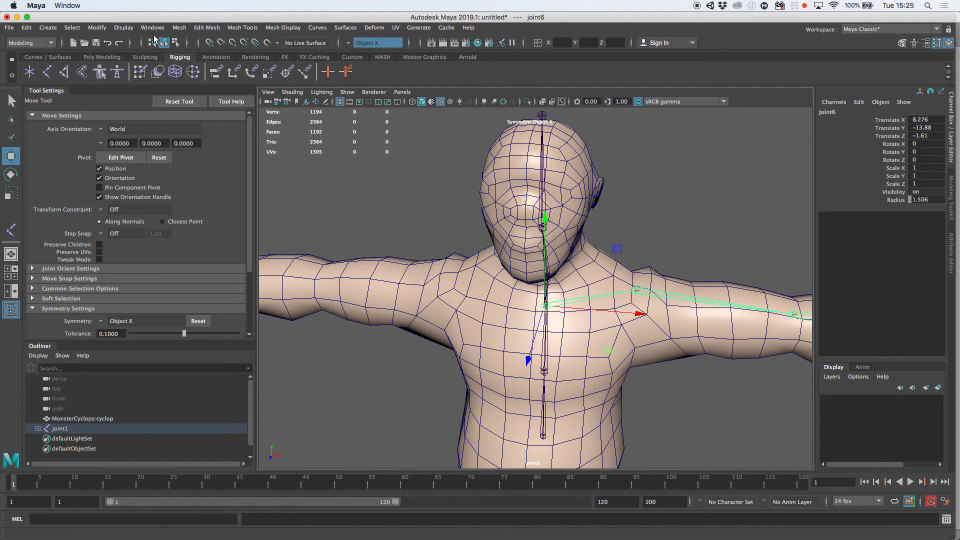
Step: Switch to the Rigging menu set and mirror the arm chain across the YZ plane, checking the Mirror Joint options
click(30, 43)
click(25, 62)
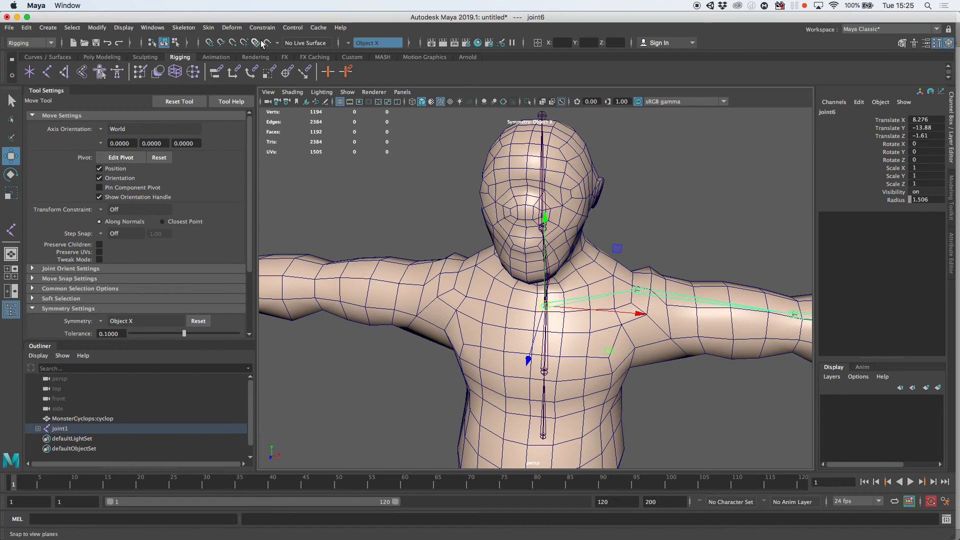
click(192, 29)
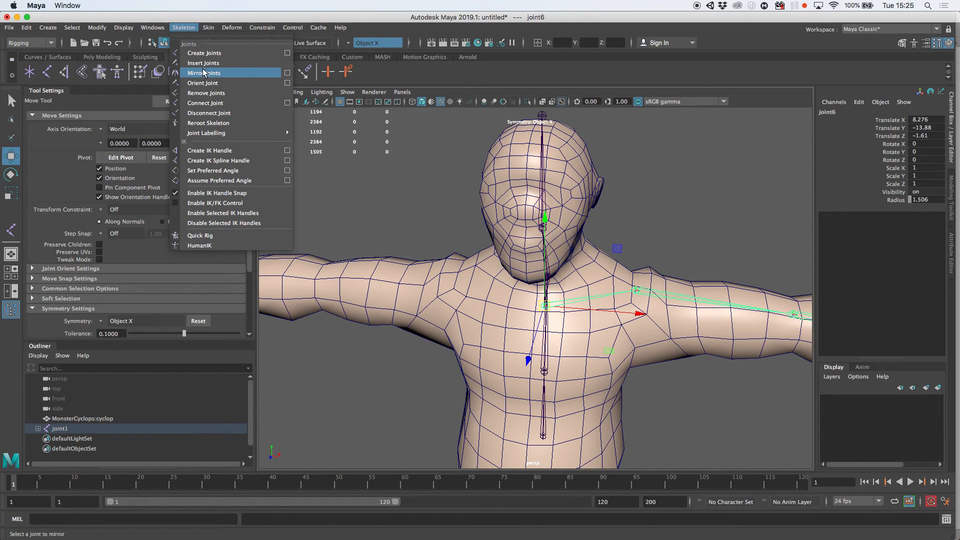
click(205, 74)
click(184, 28)
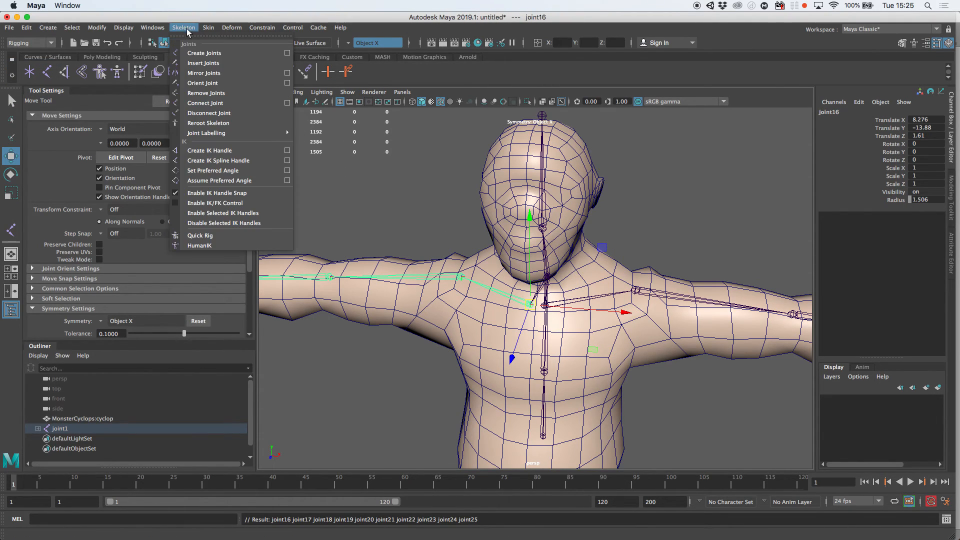
click(287, 73)
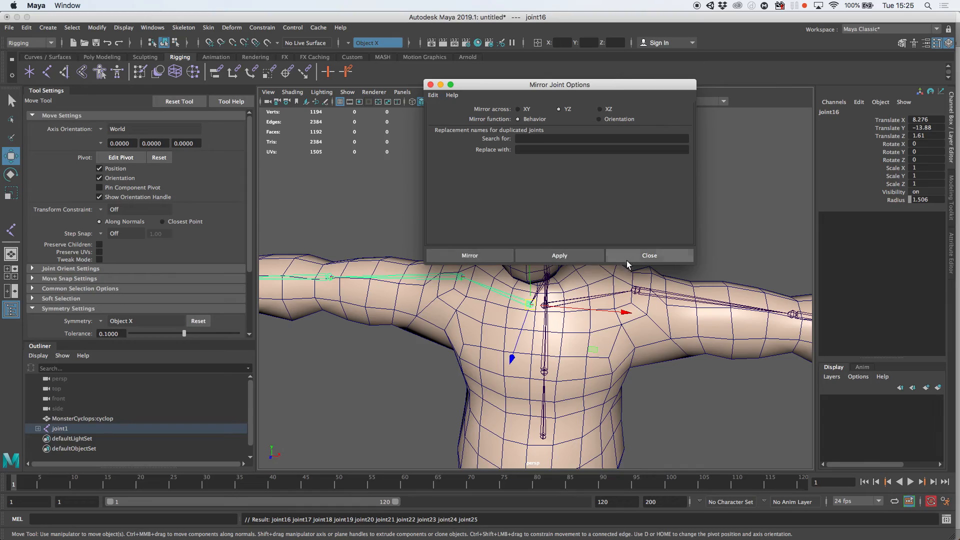
click(649, 256)
Step: Start a new leg chain in the side view, placing a hip joint at about Translate Y 96.9 and a knee joint
scroll(592, 223, down, 5)
scroll(592, 223, up, 2)
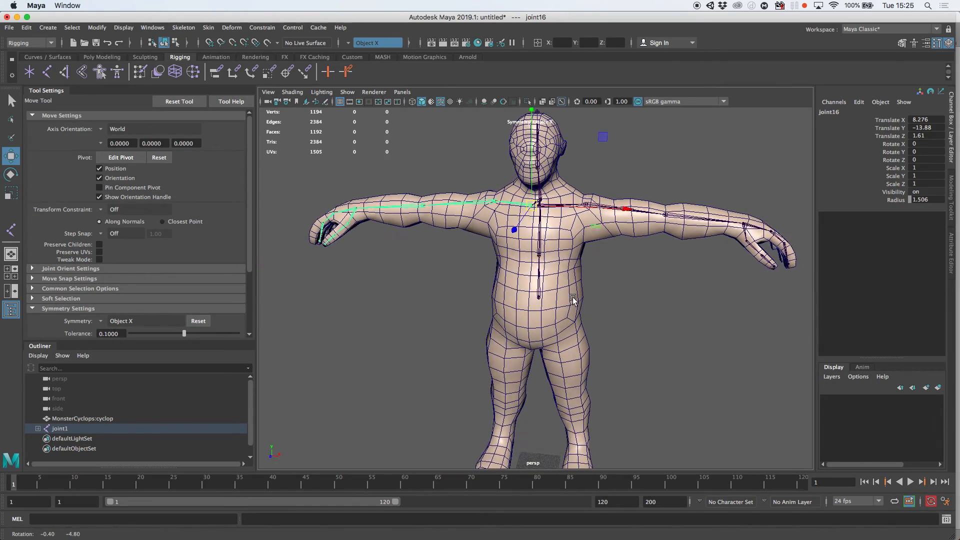
key(space)
key(space)
alt+right_drag(562, 328, 475, 322)
alt+middle_drag(488, 460, 435, 272)
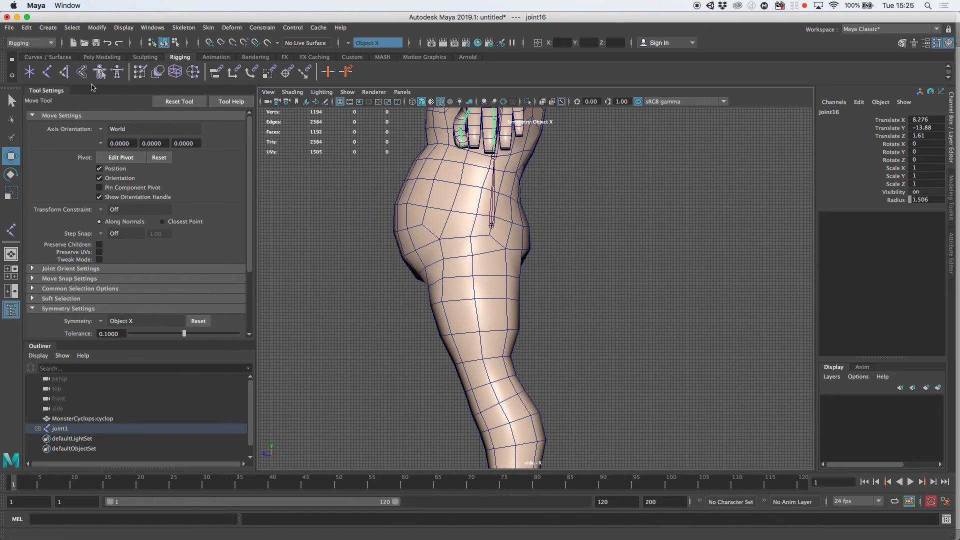
click(47, 71)
click(484, 253)
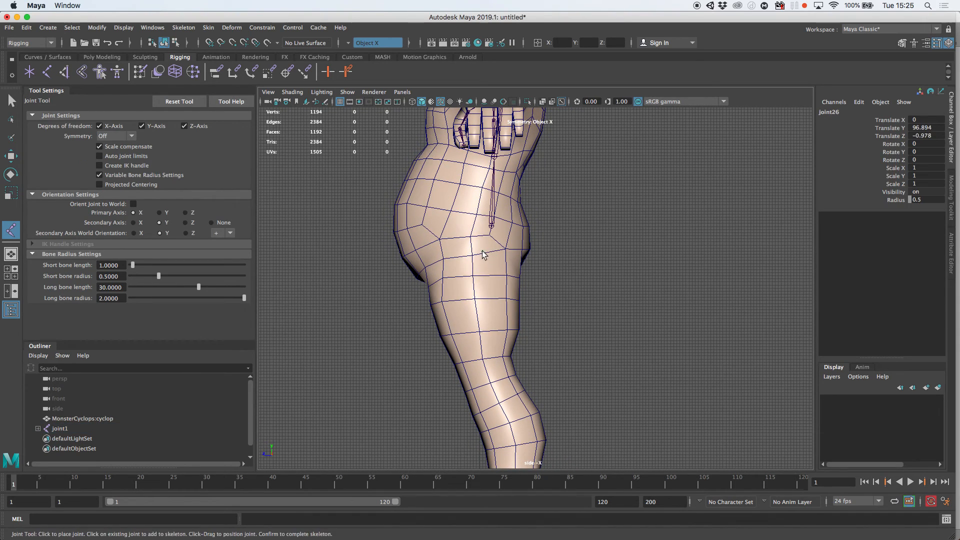
click(478, 380)
Step: Extend the leg chain with an ankle joint and three joints along the sole to the toe tip, and finish the chain
alt+right_drag(510, 388, 502, 303)
alt+middle_drag(501, 303, 501, 150)
drag(515, 349, 514, 342)
click(499, 374)
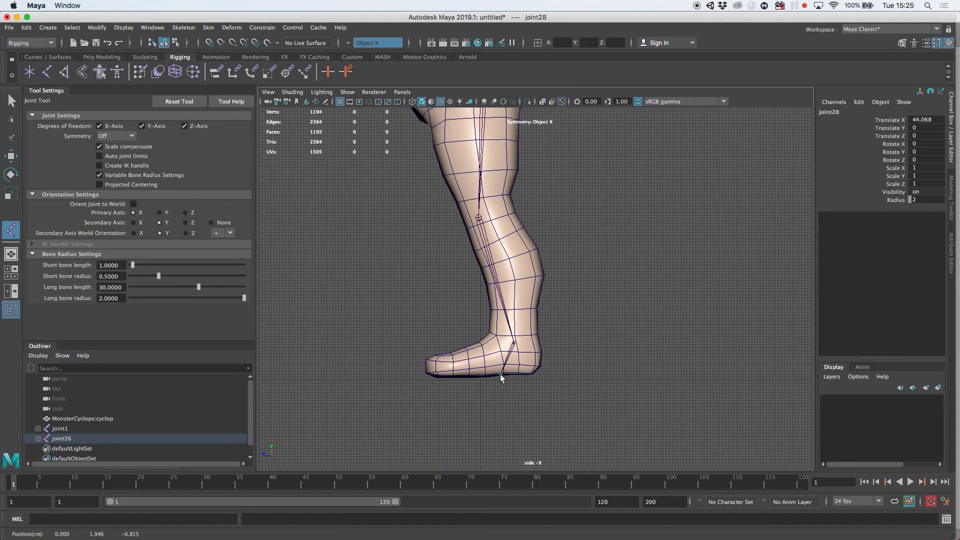
click(432, 374)
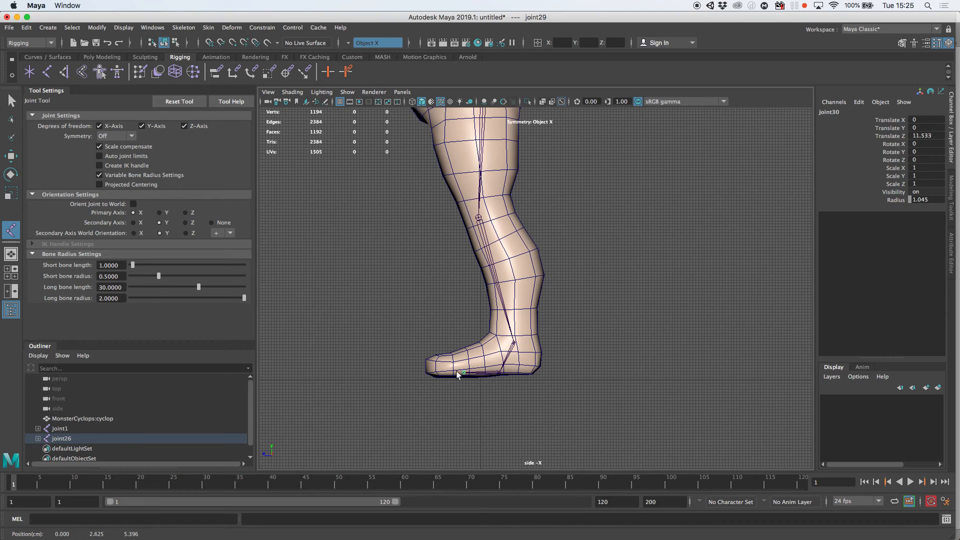
drag(465, 376, 437, 376)
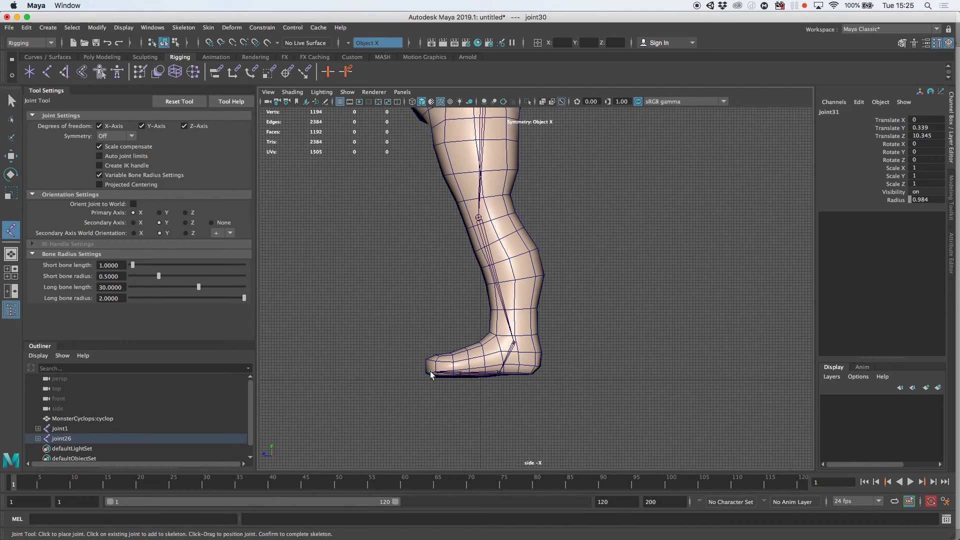
key(w)
Step: Move the whole leg chain sideways along X into the character's left leg, to about Translate X 14
key(space)
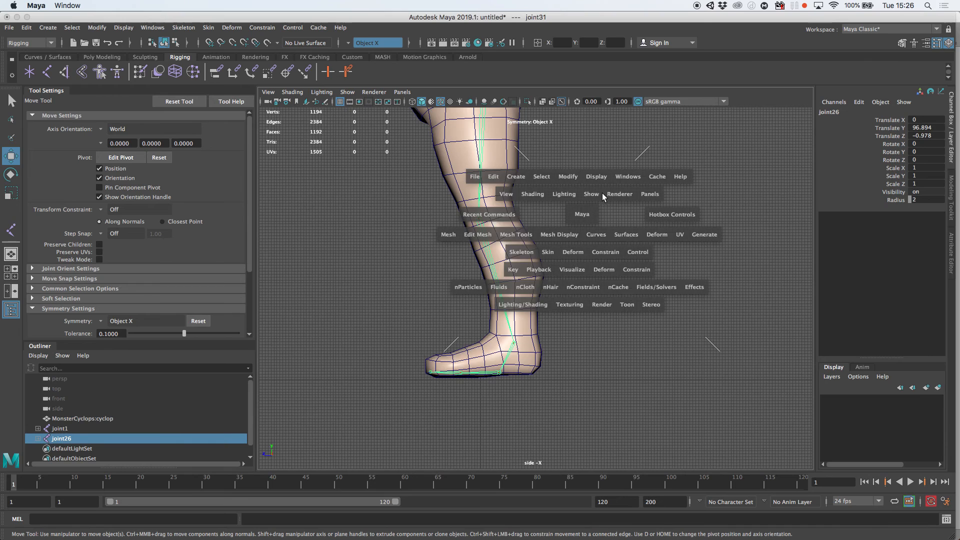
key(space)
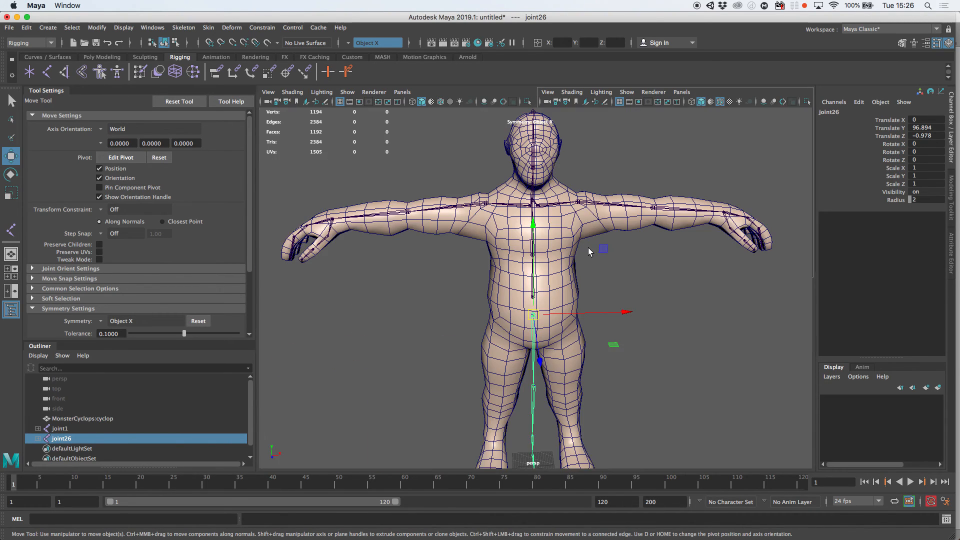
alt+right_drag(588, 248, 609, 313)
drag(631, 332, 665, 339)
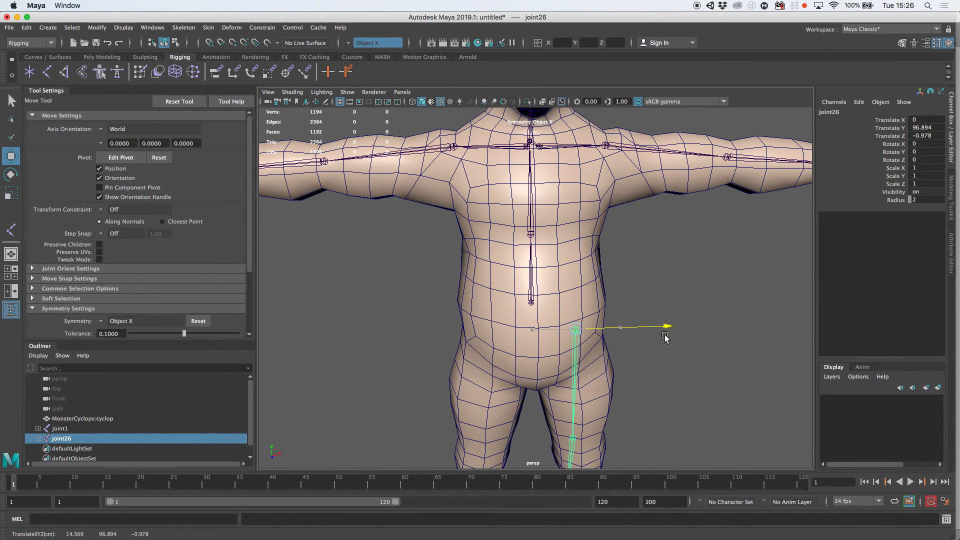
Step: Parent the leg chain's hip joint to the root joint at the base of the spine
shift+click(535, 302)
key(p)
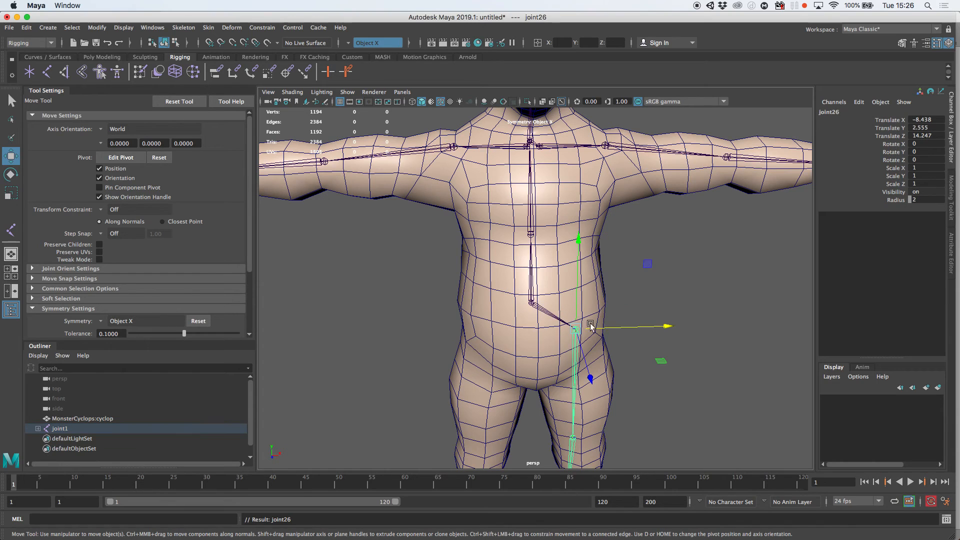
click(700, 250)
Step: Move the hip joint slightly further outward, to about Translate Z 16
alt+right_drag(700, 250, 650, 225)
alt+middle_drag(650, 225, 606, 216)
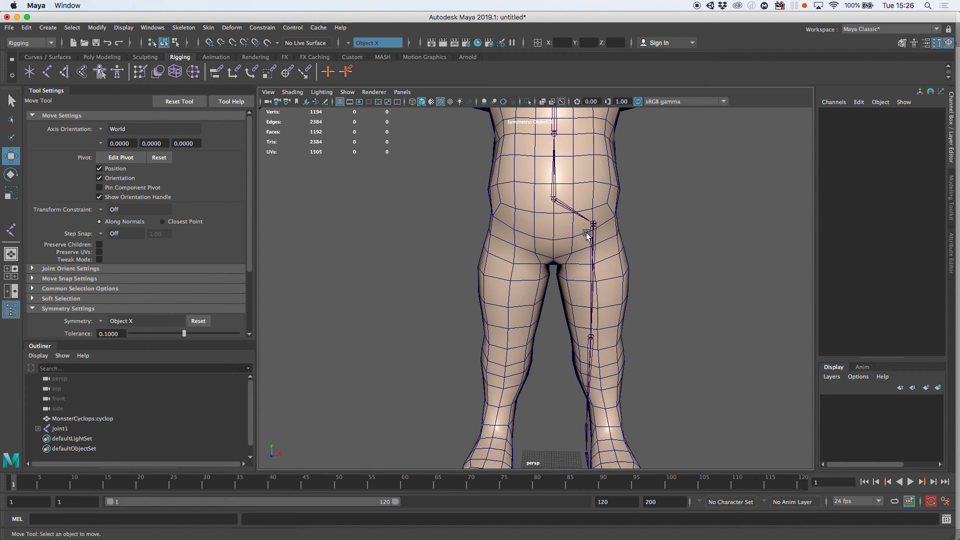
click(596, 224)
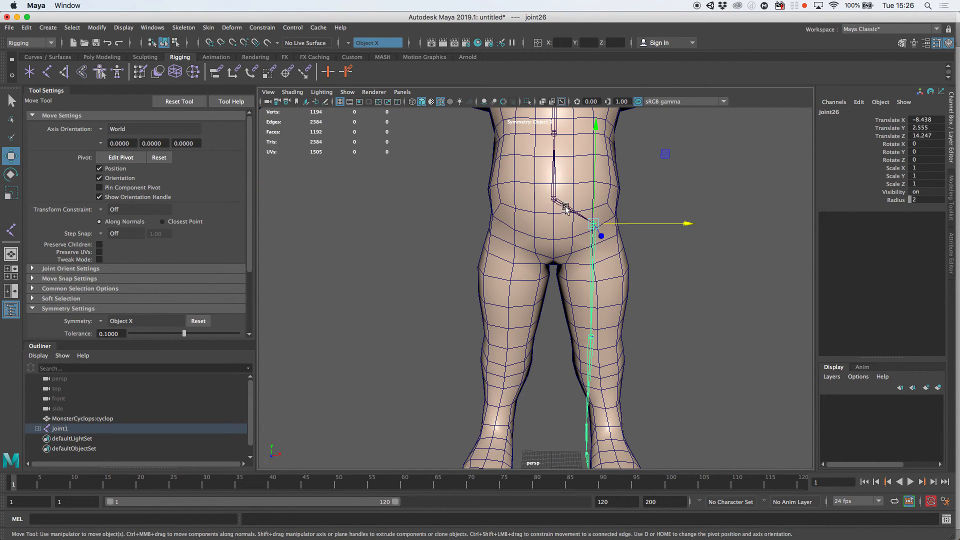
mouse_move(689, 223)
mouse_down()
mouse_move(709, 225)
mouse_move(692, 224)
mouse_up()
key(d)
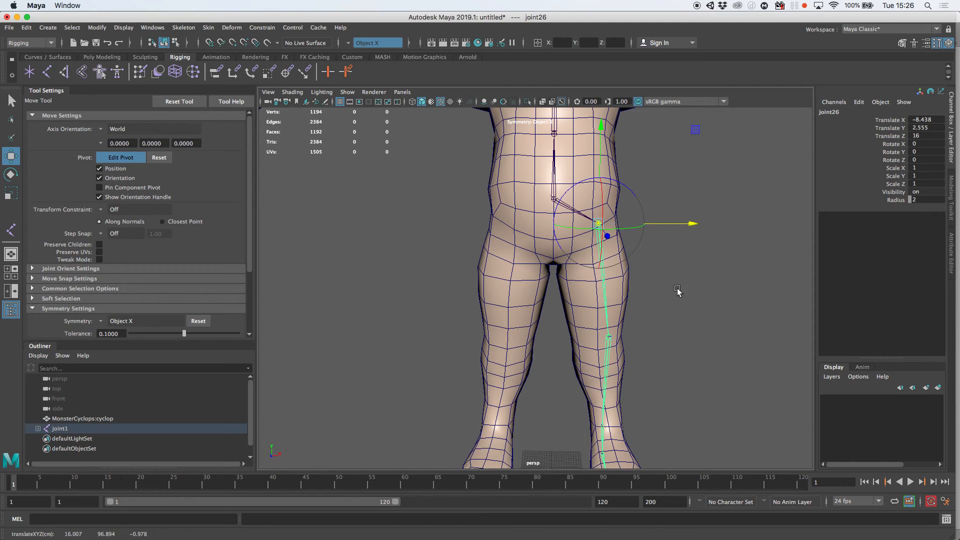
Step: Move the left ankle joint outward into the middle of the ankle, to about Translate Z 2.48
key(Down)
key(Down)
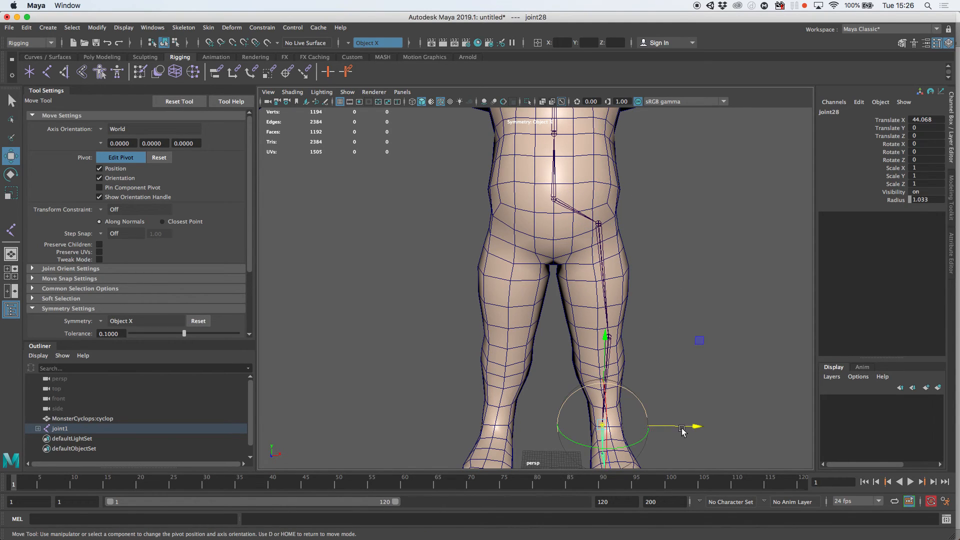
key(d)
drag(683, 430, 705, 426)
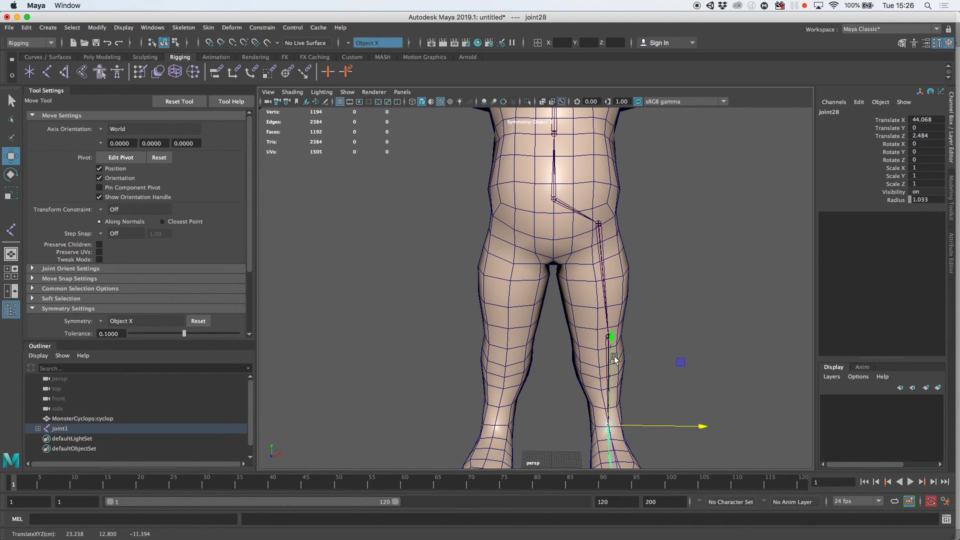
Step: Shift only the left knee joint's pivot sideways to line it up between the hip and ankle
click(694, 369)
click(609, 337)
key(d)
drag(703, 336, 606, 343)
key(d)
click(661, 284)
Step: Mirror the left leg chain from the hip joint to the opposite leg and check the whole hierarchy from the root joint
click(581, 252)
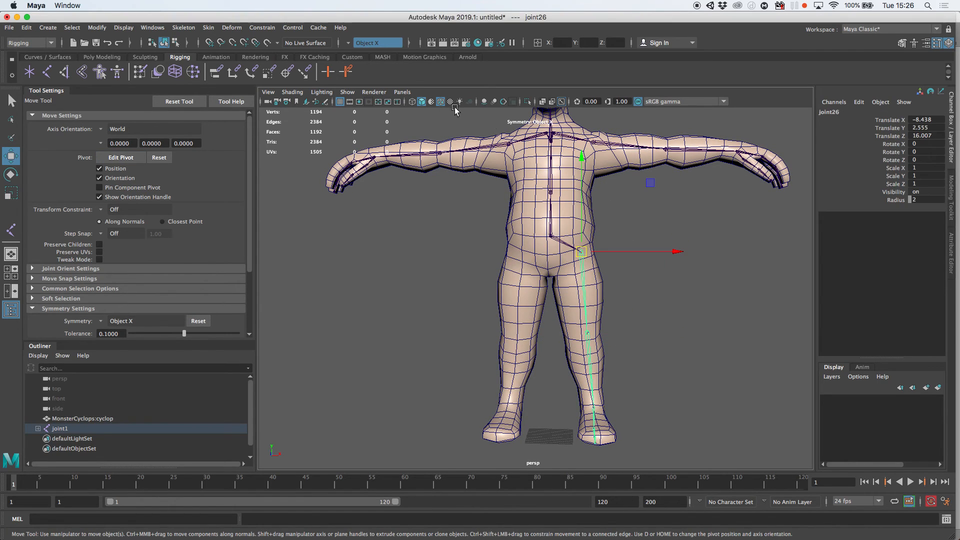
click(189, 28)
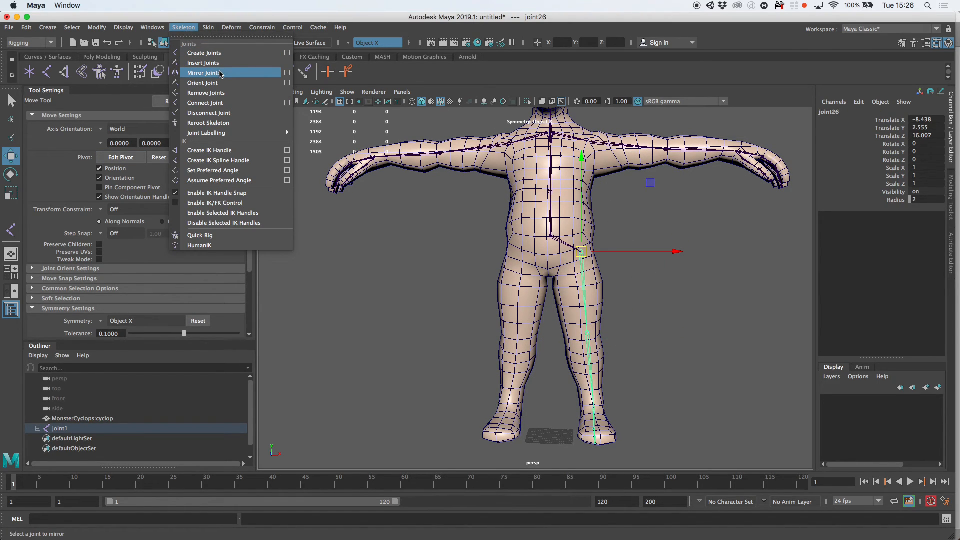
click(221, 74)
alt+drag(694, 274, 580, 215)
click(677, 284)
click(576, 231)
scroll(675, 254, down, 3)
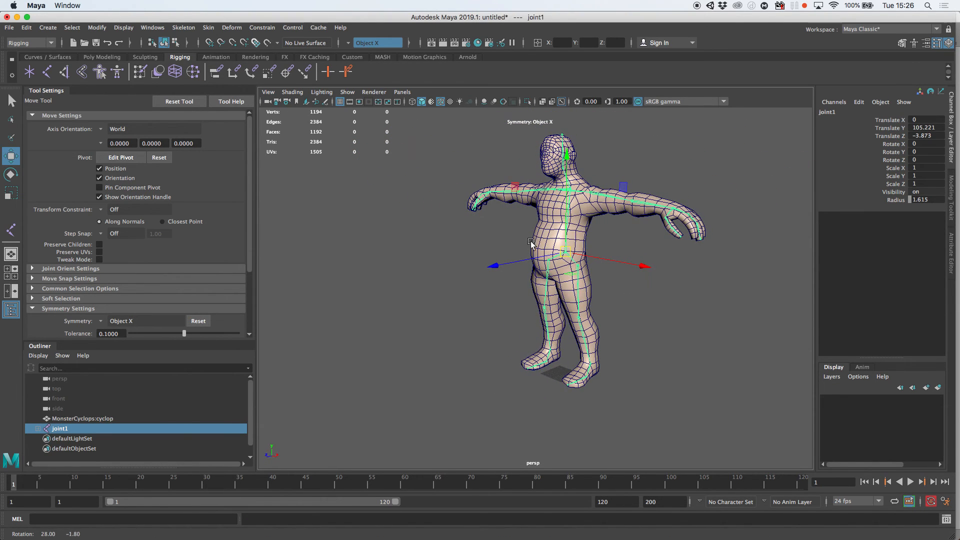
click(628, 306)
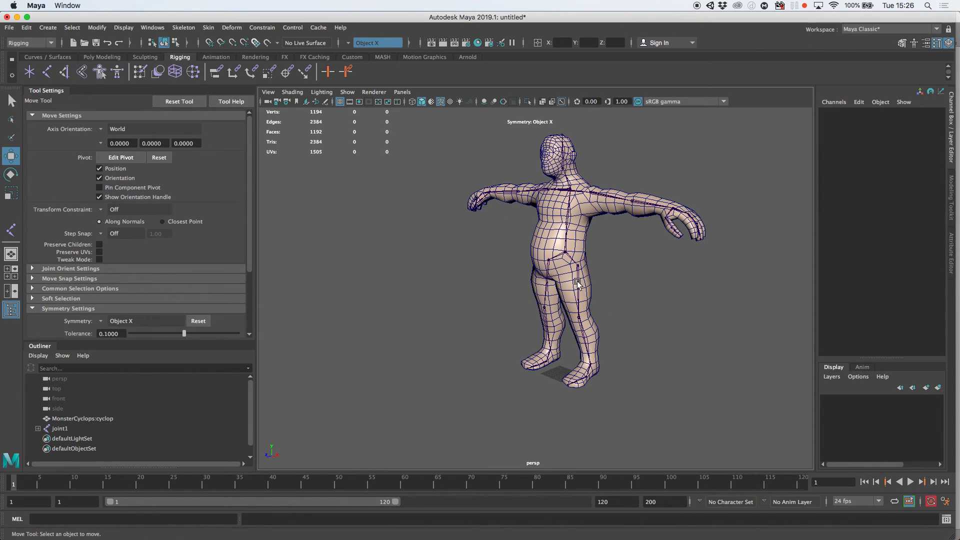
Step: Bind the cyclop mesh to the joint hierarchy using Geodesic Voxel, Dual quaternion skinning, 4 max influences, falloff 0.20 and resolution 256
click(569, 257)
shift+click(546, 237)
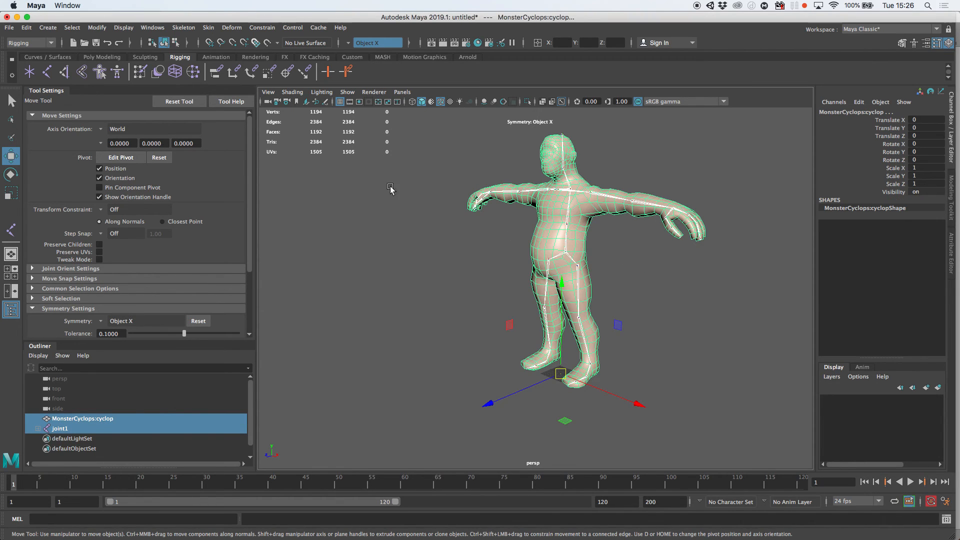
click(208, 28)
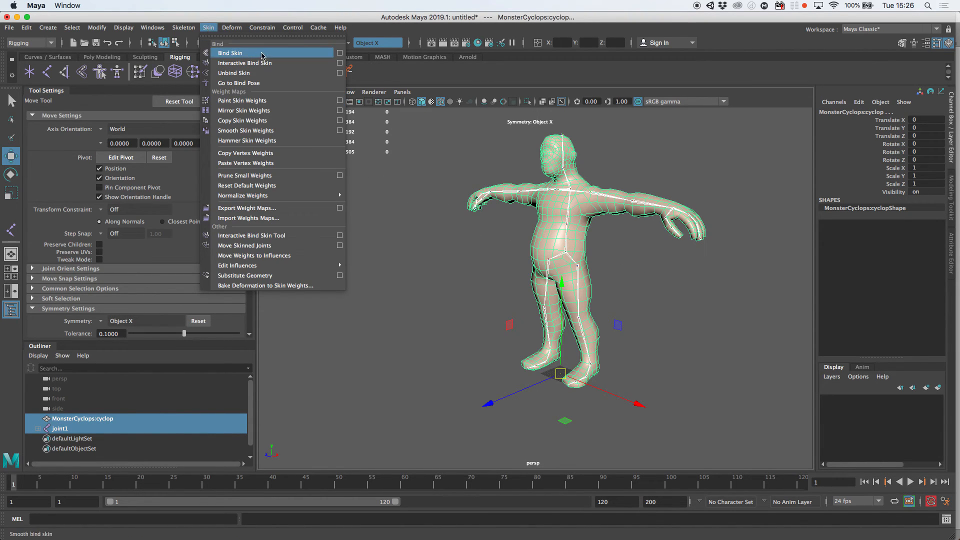
click(341, 54)
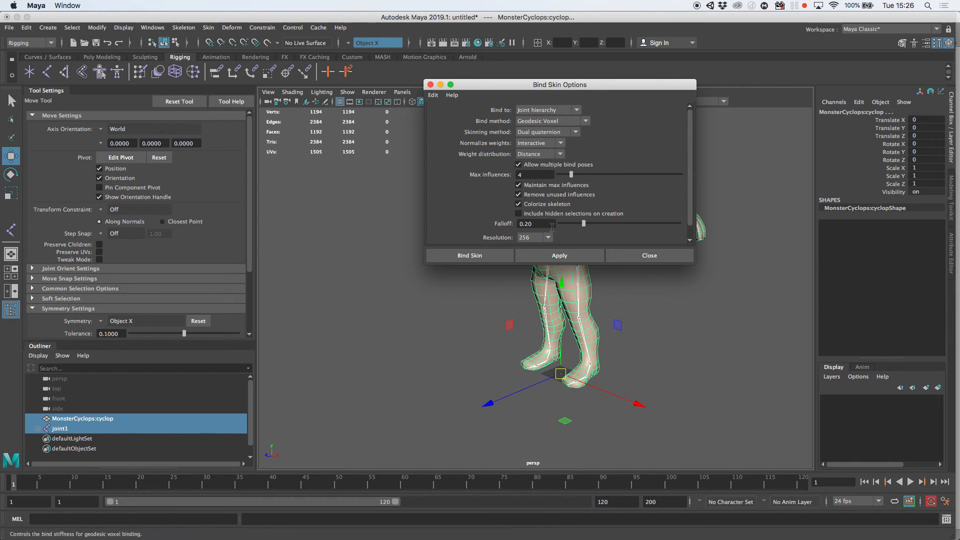
click(469, 256)
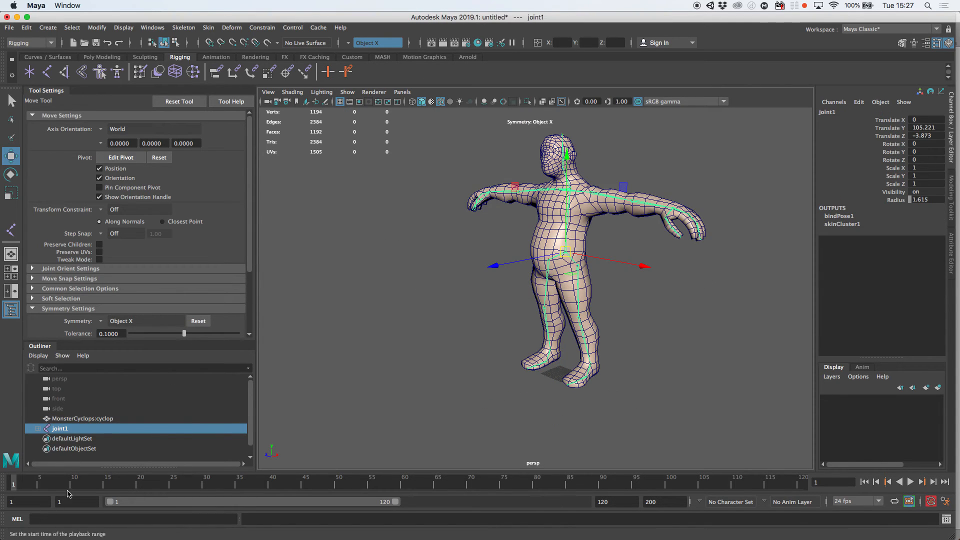
Step: Test the skinning by rotating the character's left shoulder joint, and undo the rotation
click(414, 279)
click(600, 199)
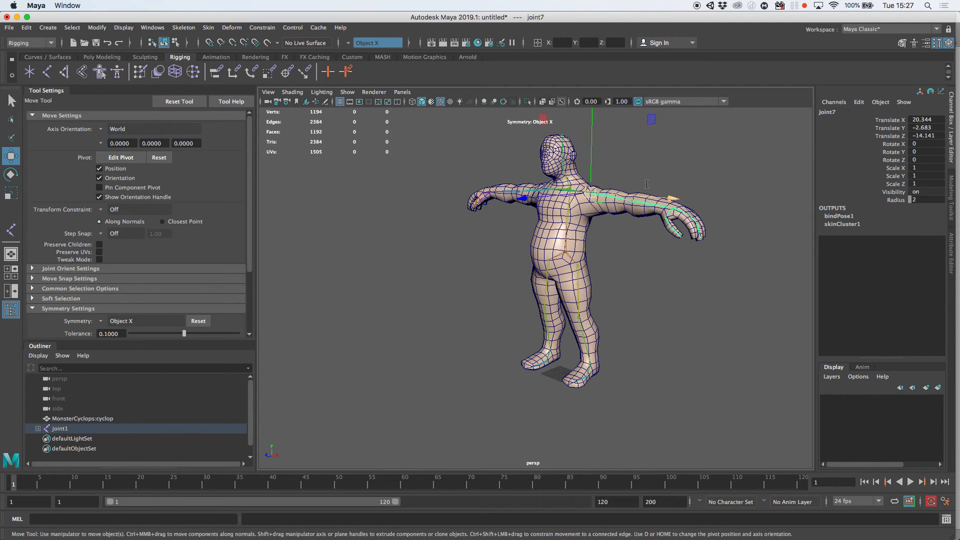
key(e)
drag(665, 160, 669, 185)
key(ctrl+z)
Step: Test the mirrored arm by rotating the character's right shoulder joint from the front, and undo the rotation
alt+drag(475, 242, 496, 174)
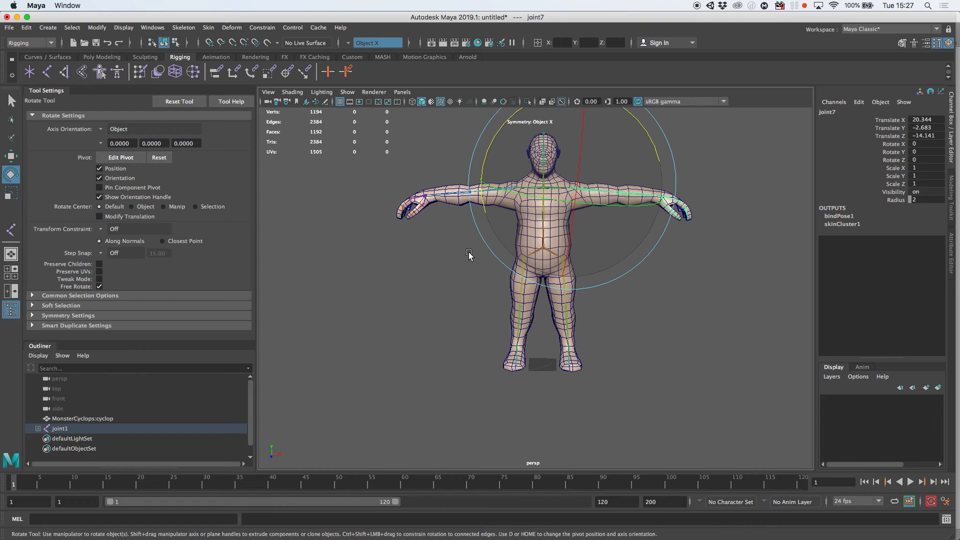
click(496, 174)
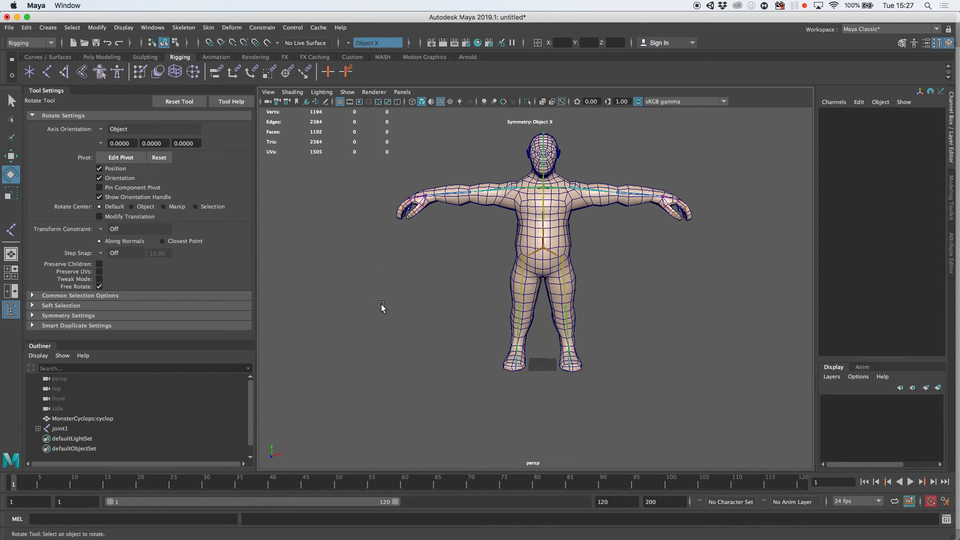
click(506, 192)
drag(592, 160, 600, 153)
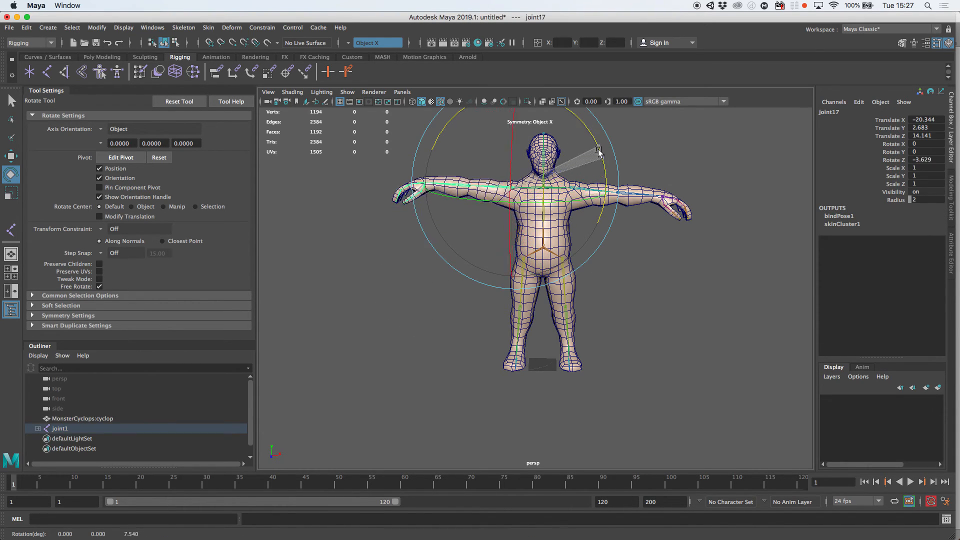
key(ctrl+z)
click(437, 300)
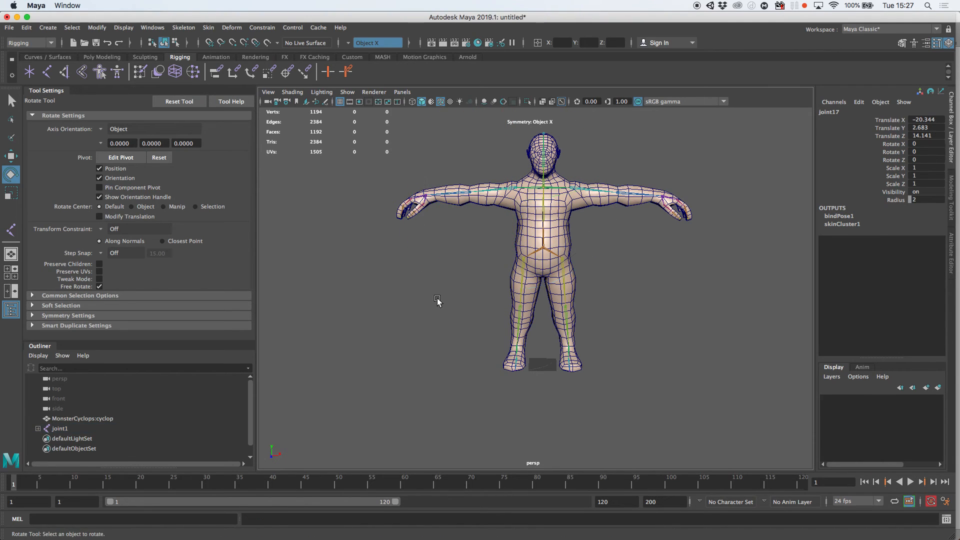
Step: Save the rigged scene to the Desktop folder as a Maya Binary file named cyclops_test
key(q)
key(super+s)
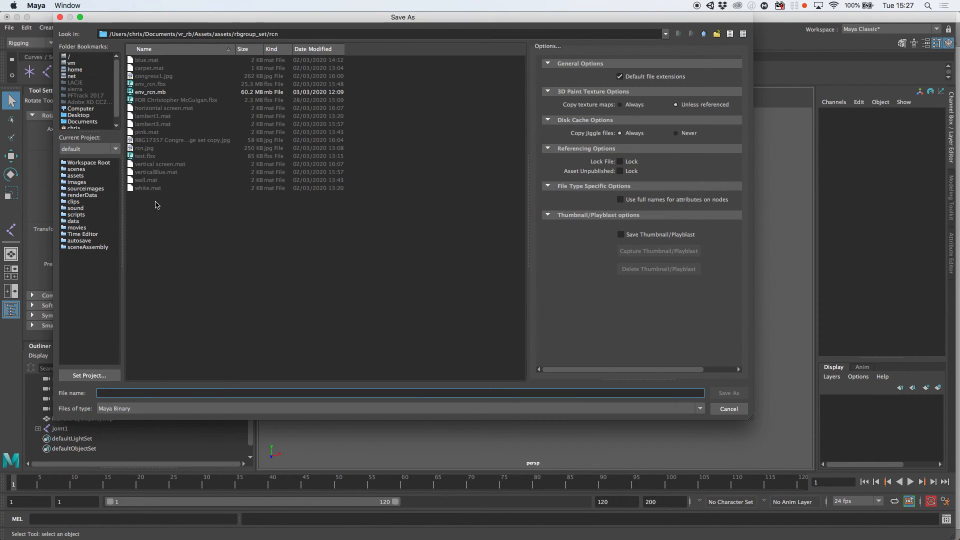
click(79, 116)
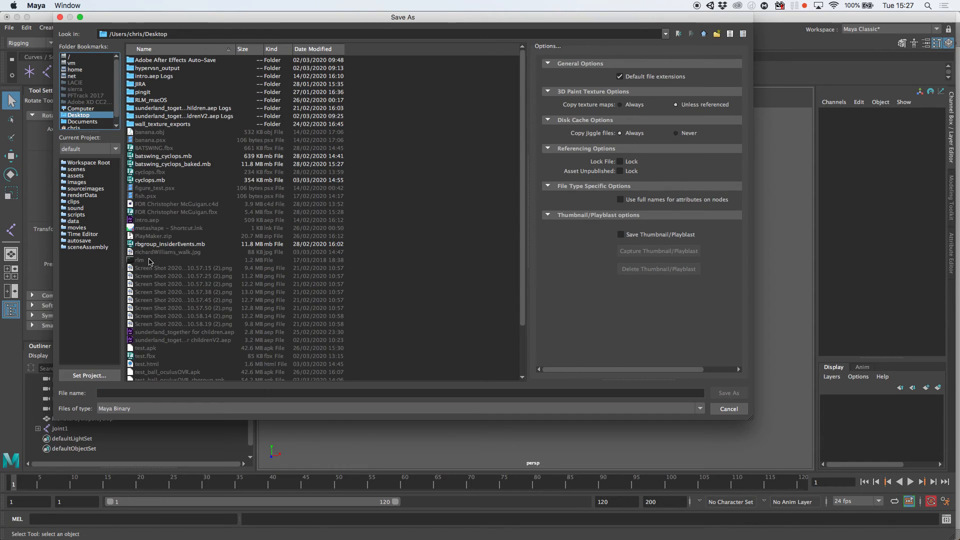
click(123, 394)
text(c)
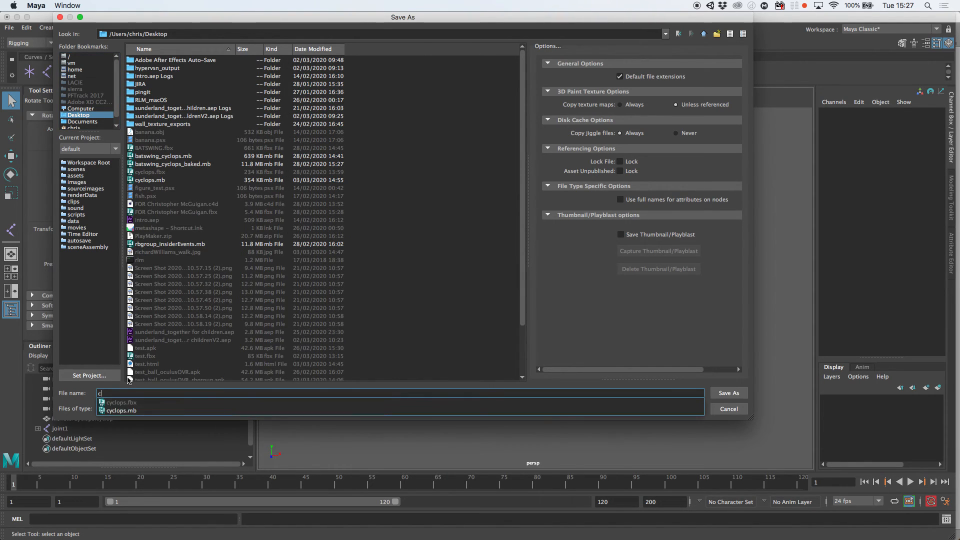
text(_test)
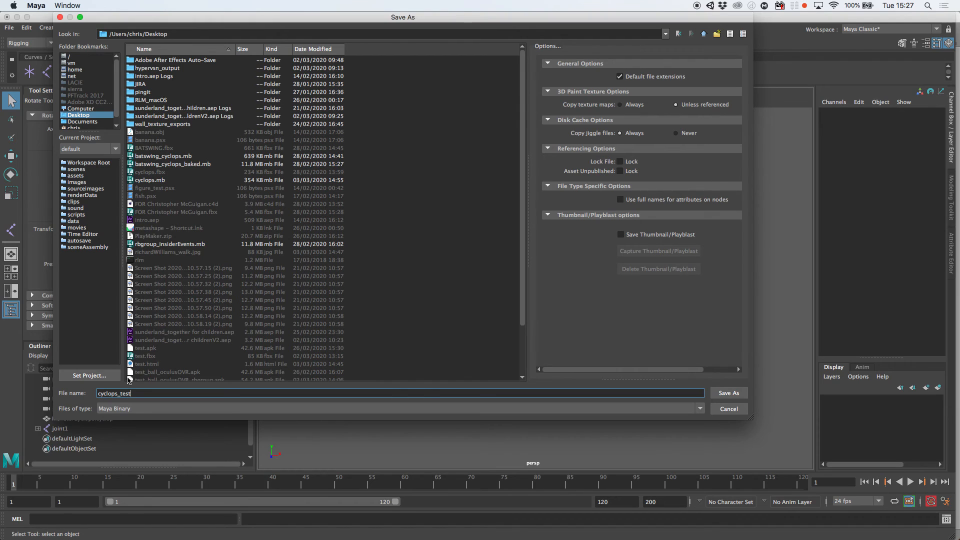
key(Return)
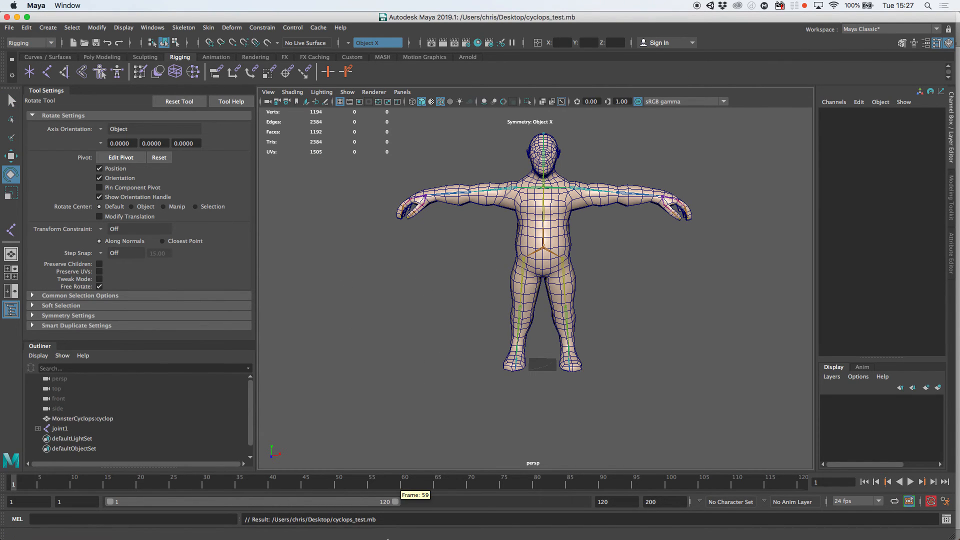
Step: Open Unity Hub, and quit Photoshop without saving the changes to the Untitled-1 document
click(195, 524)
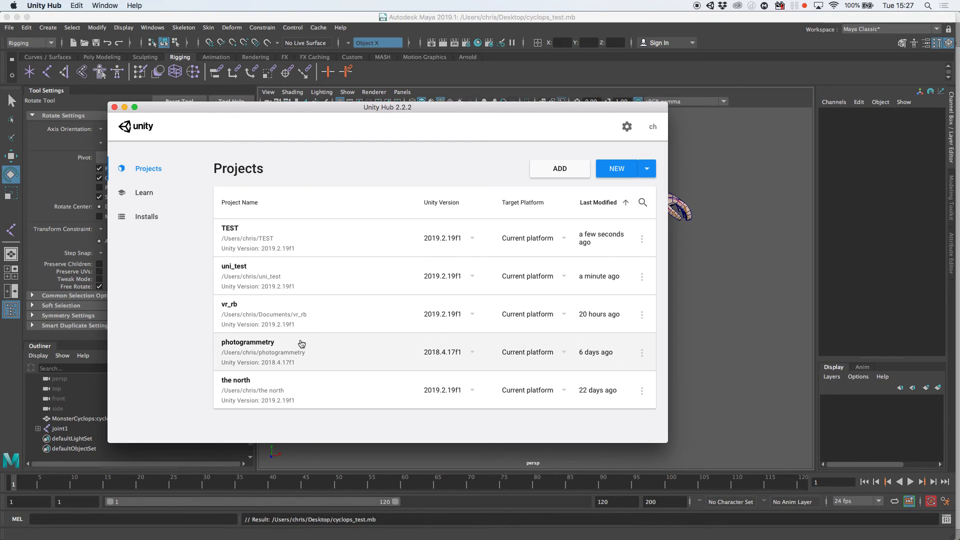
key(super+Tab)
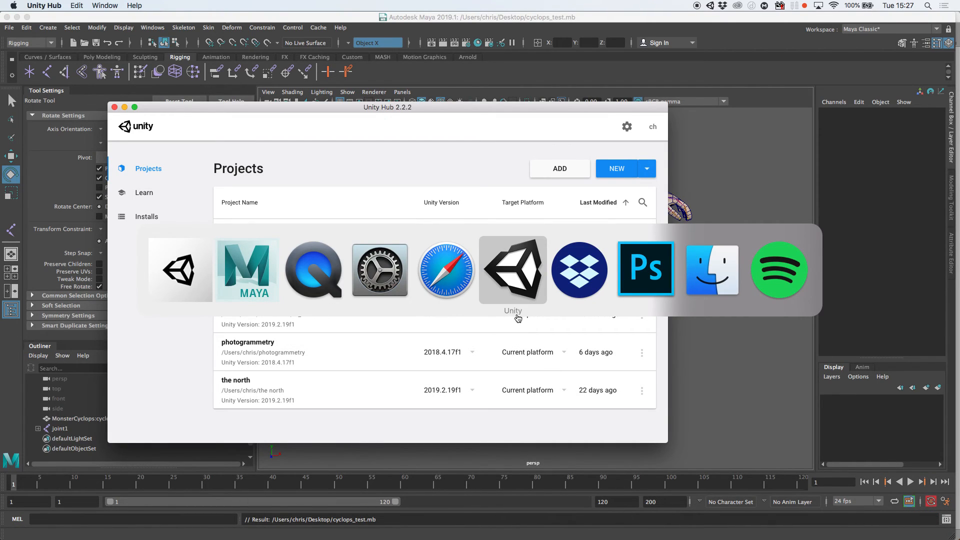
key(super+Tab)
key(super+Tab)
key(super+Tab)
key(super+Tab)
key(super+Tab)
key(super+Tab)
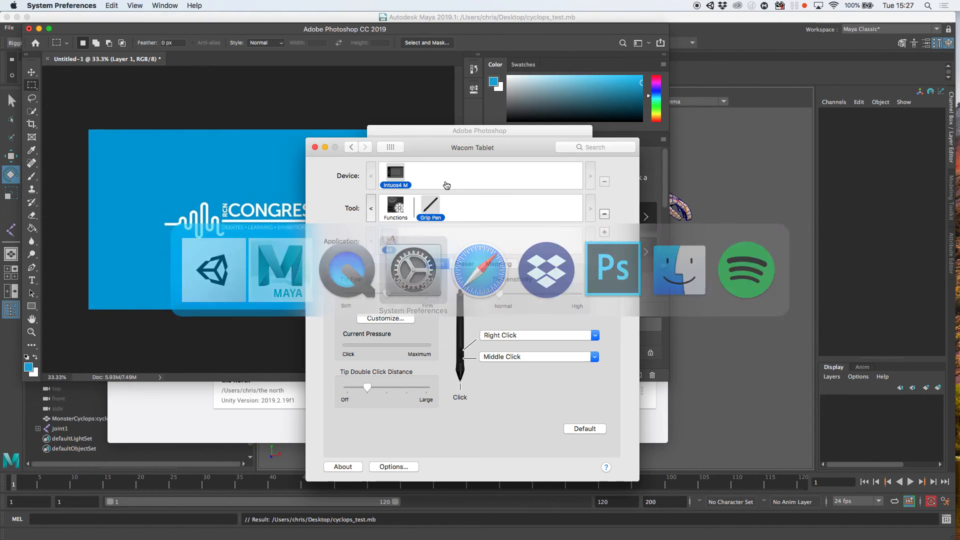
drag(450, 140, 299, 105)
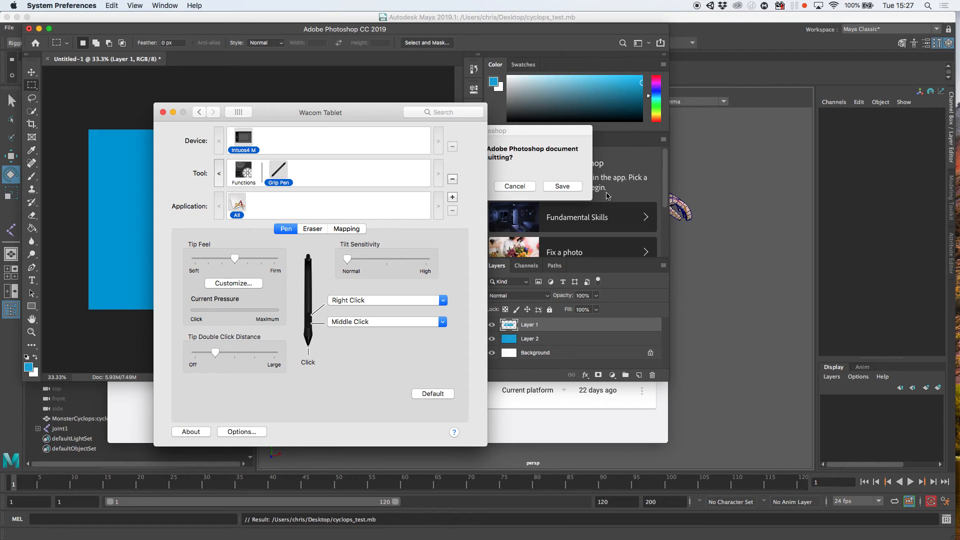
click(507, 181)
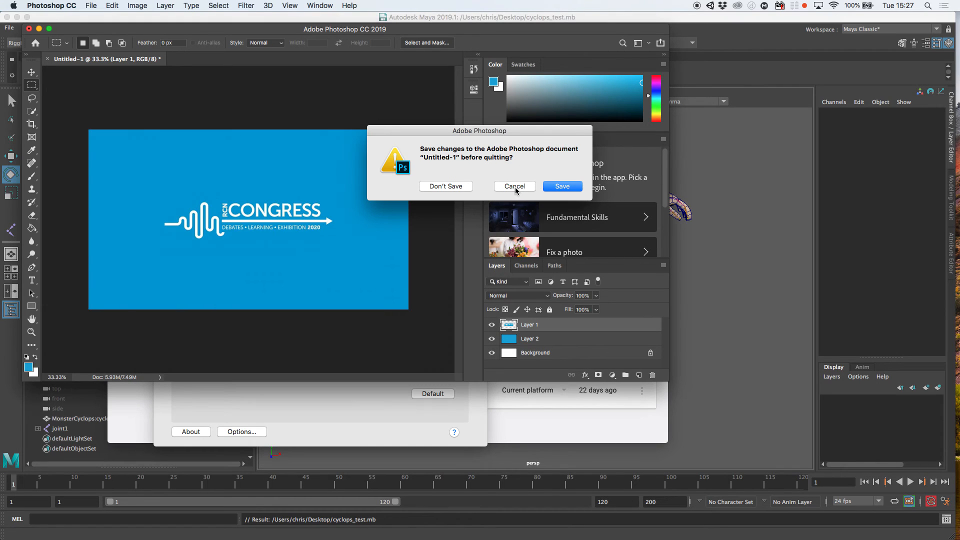
click(448, 188)
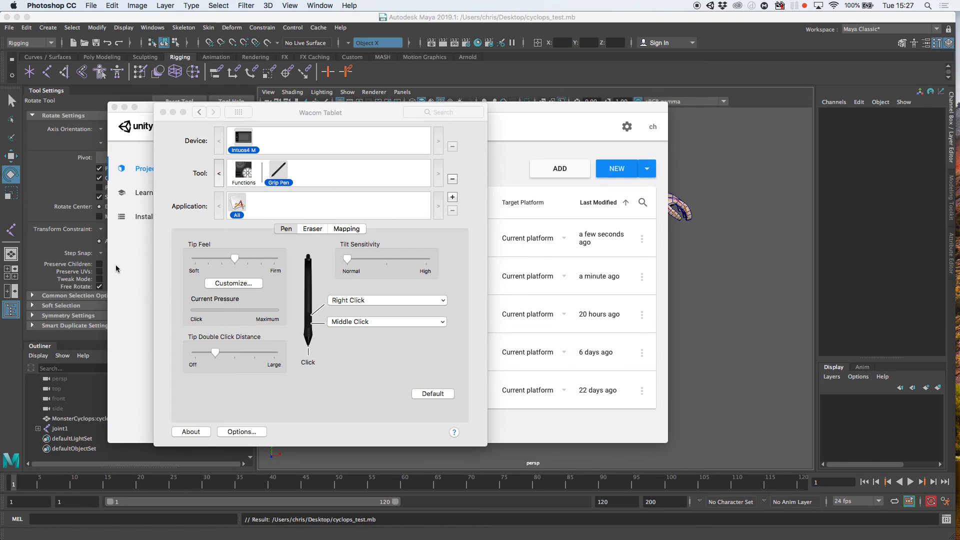
Step: Create a new 3D project named unity_uni_test in Unity Hub and close the Wacom Tablet preferences
click(118, 269)
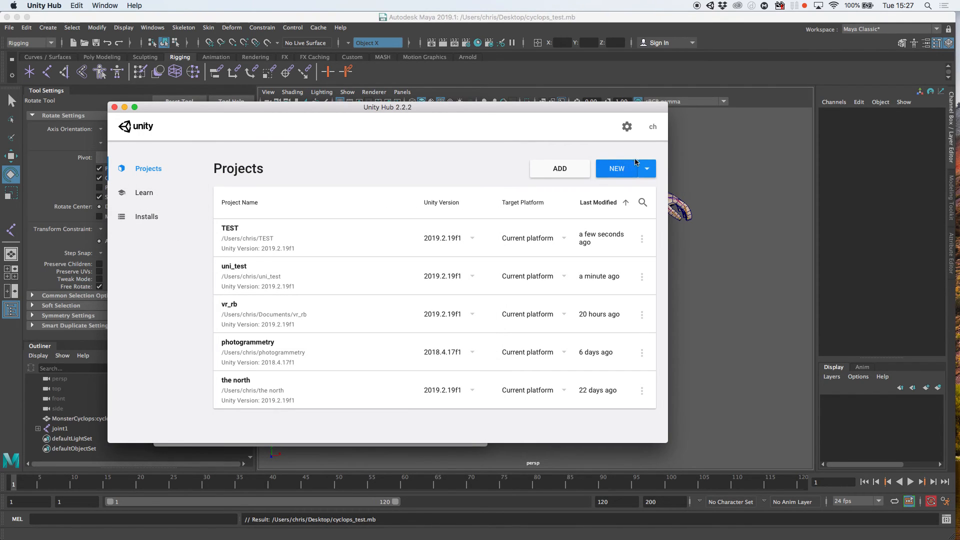
click(622, 169)
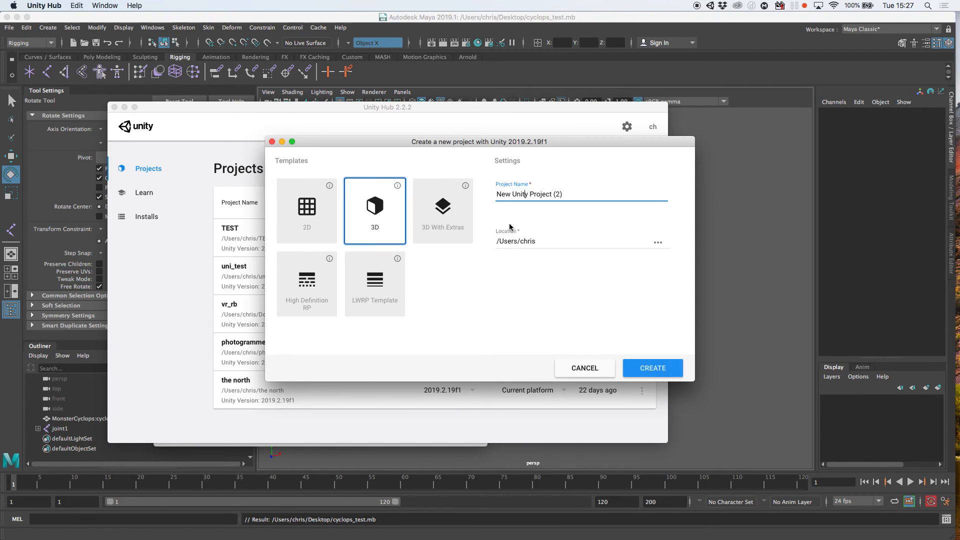
drag(564, 195, 497, 187)
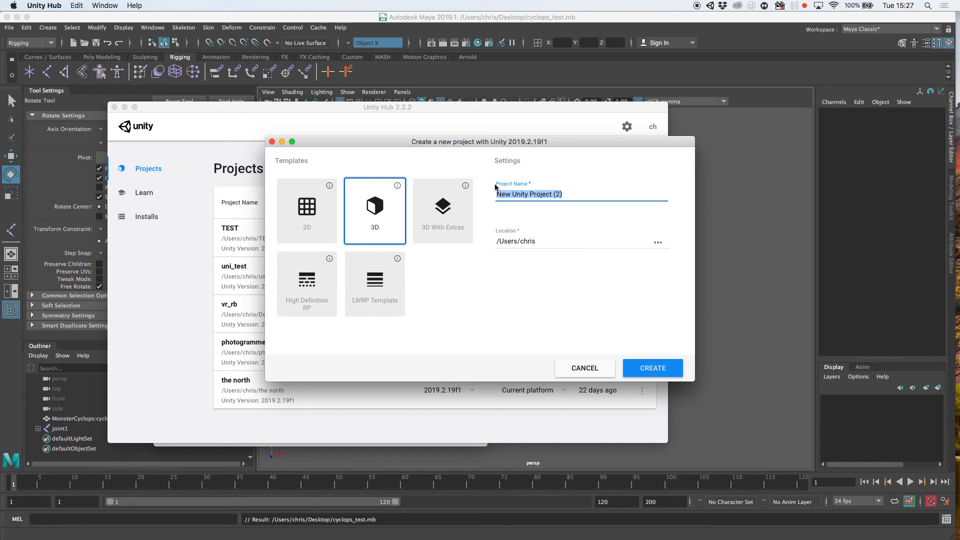
text(uni)
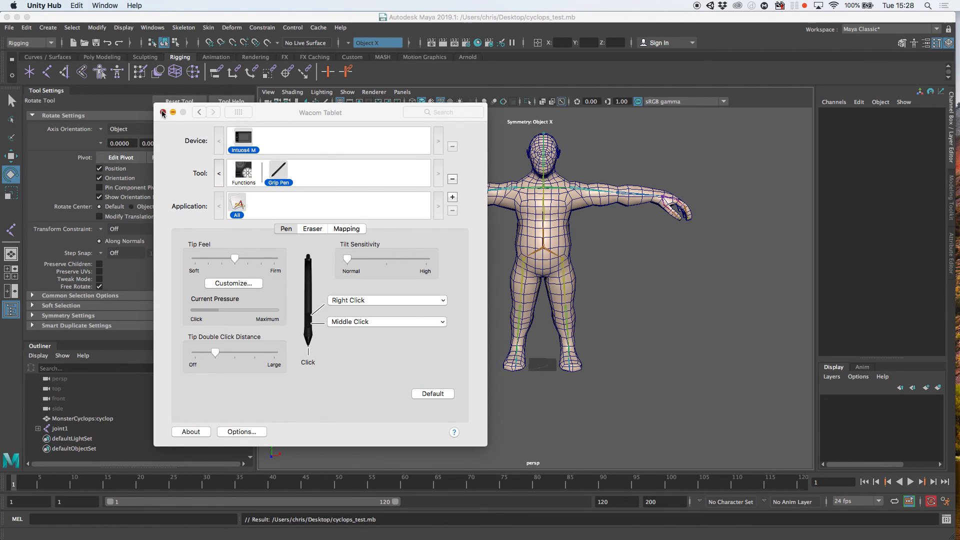
click(163, 112)
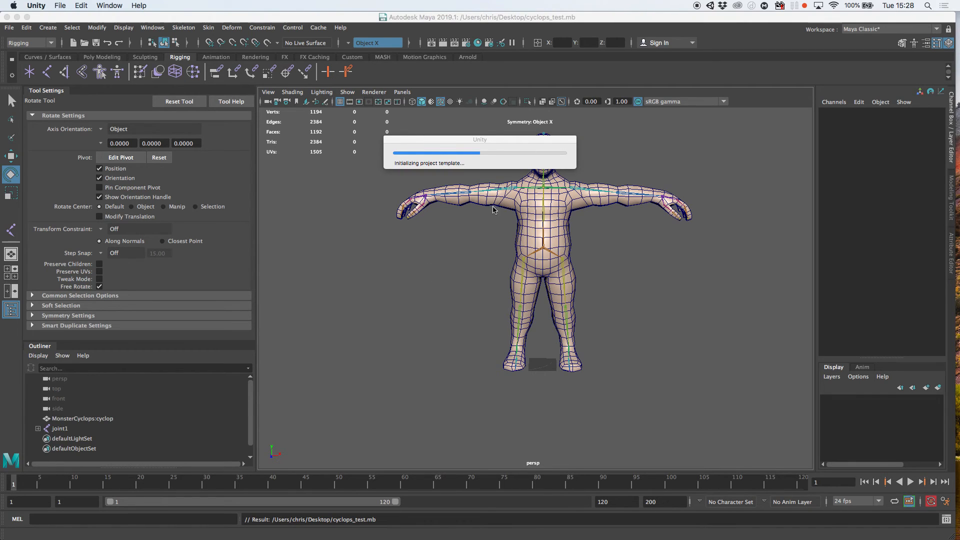
Step: Switch to Finder and minimize the Maya and web browser windows covering the desktop
key(super+Tab)
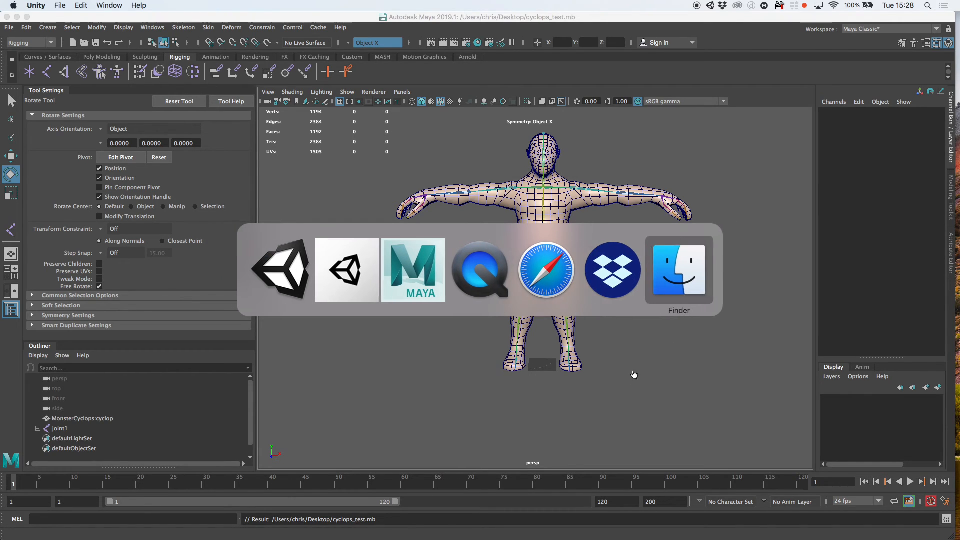
click(645, 270)
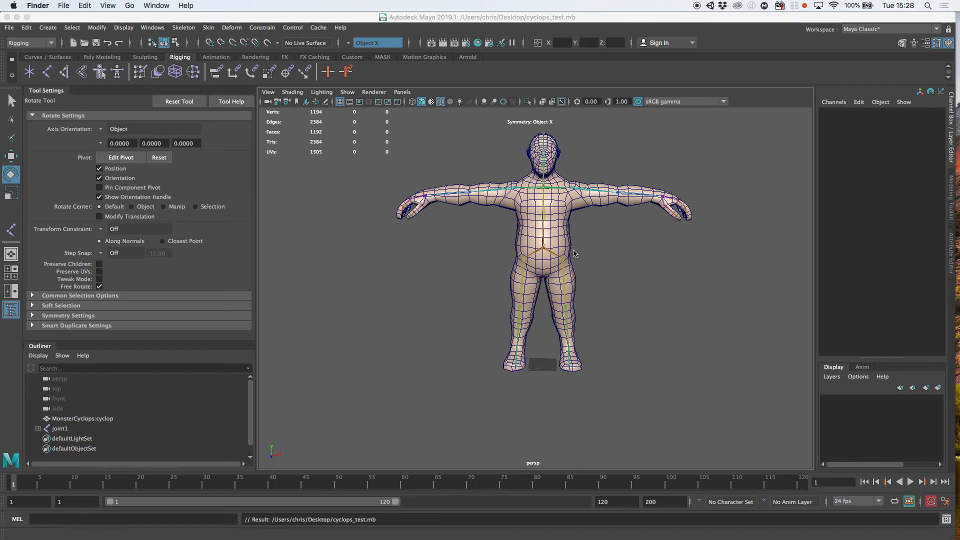
key(super+Tab)
click(381, 277)
mouse_move(620, 538)
click(17, 17)
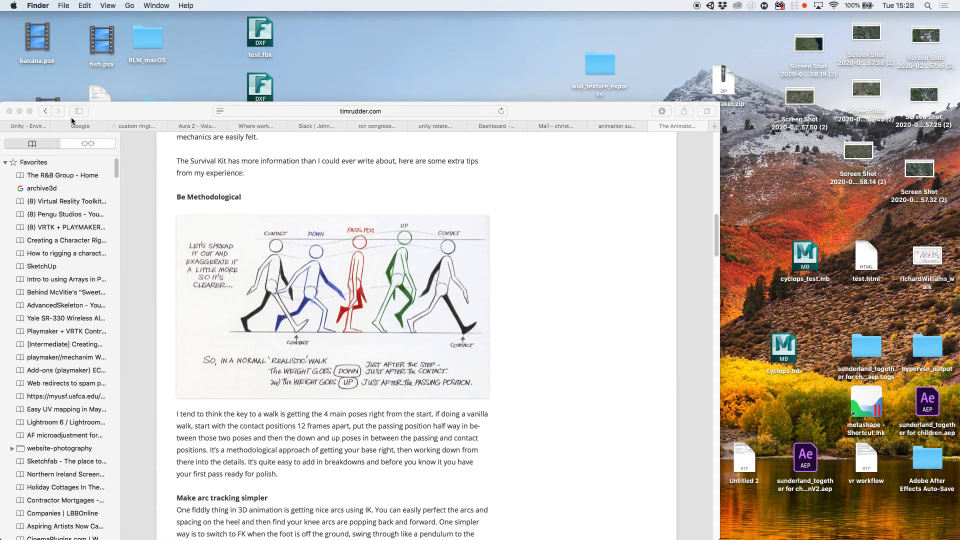
click(19, 111)
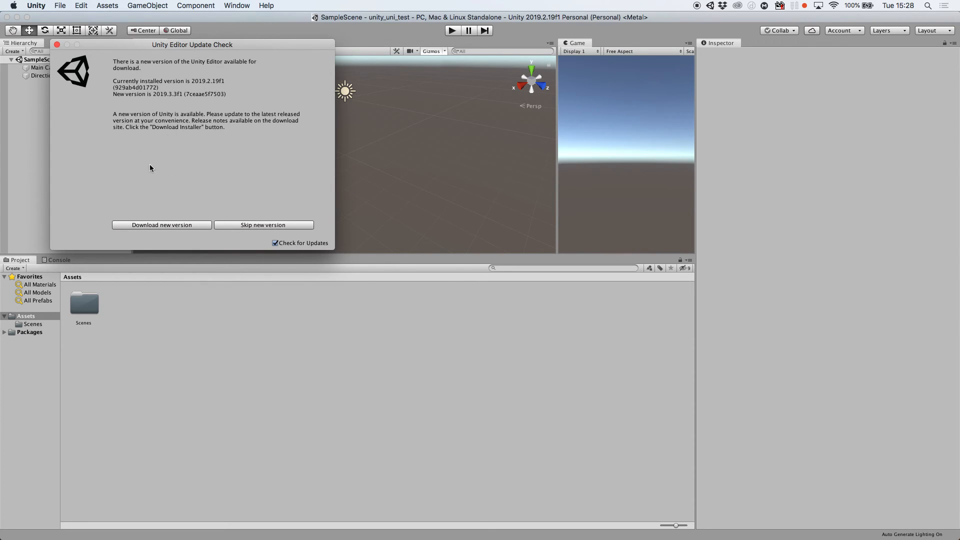
Step: Dismiss the Unity Editor update check and narrow the Hierarchy to give the Scene view more width
click(56, 44)
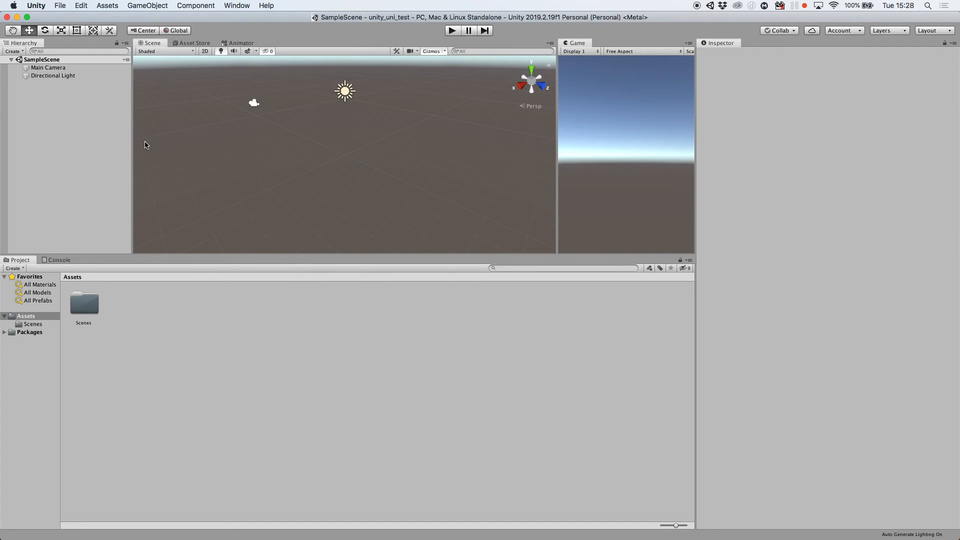
drag(131, 144, 100, 139)
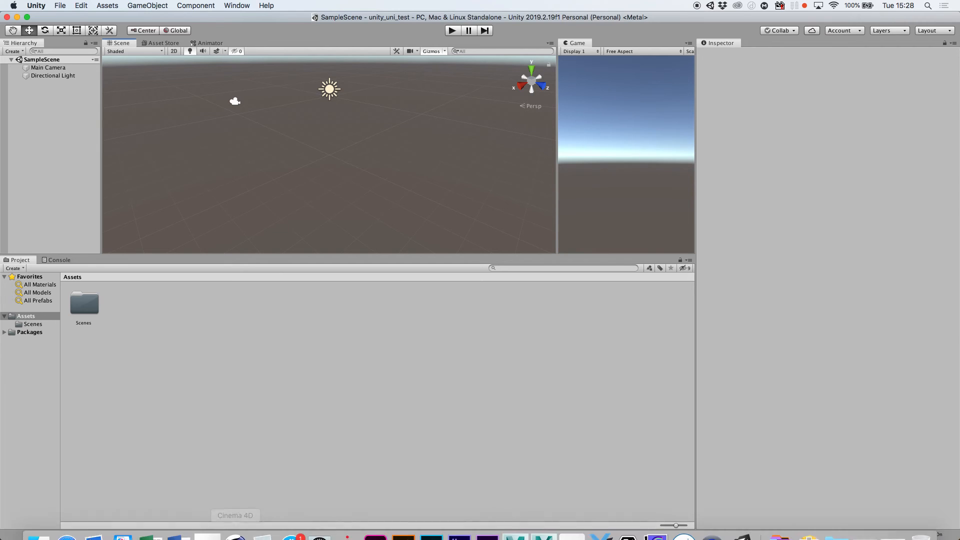
Step: Switch to Maya, select the MonsterCyclops:cyclop mesh together with joint1, and start exporting the selection as FBX
mouse_move(224, 538)
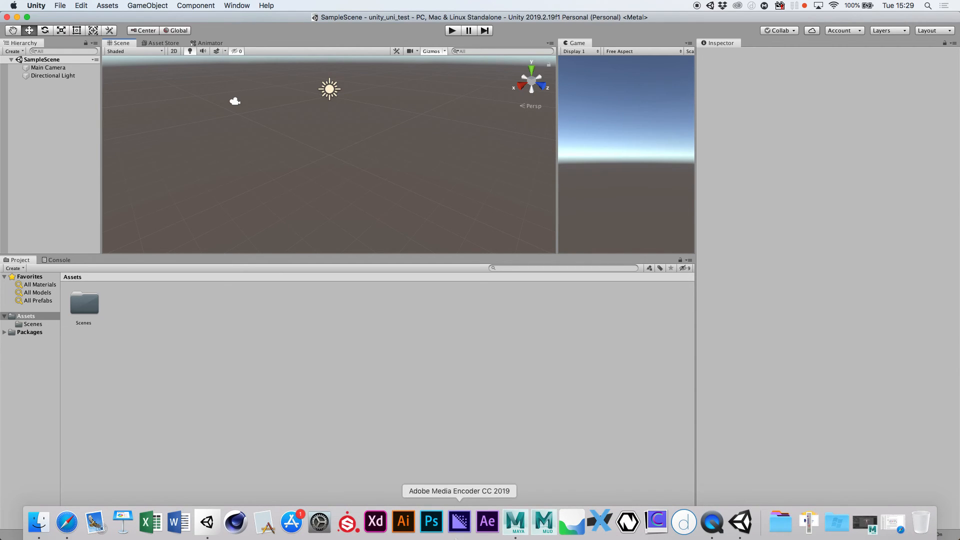
click(515, 521)
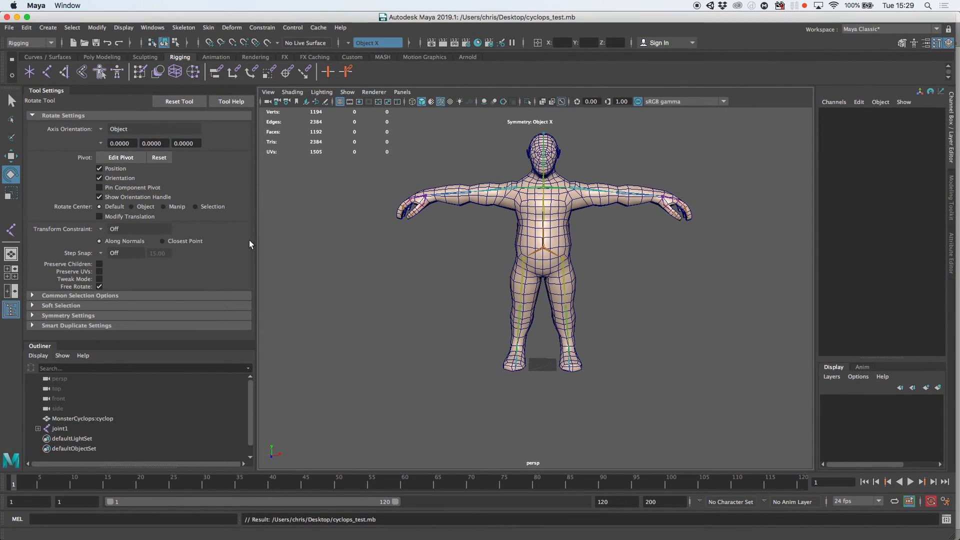
click(65, 418)
shift+click(63, 428)
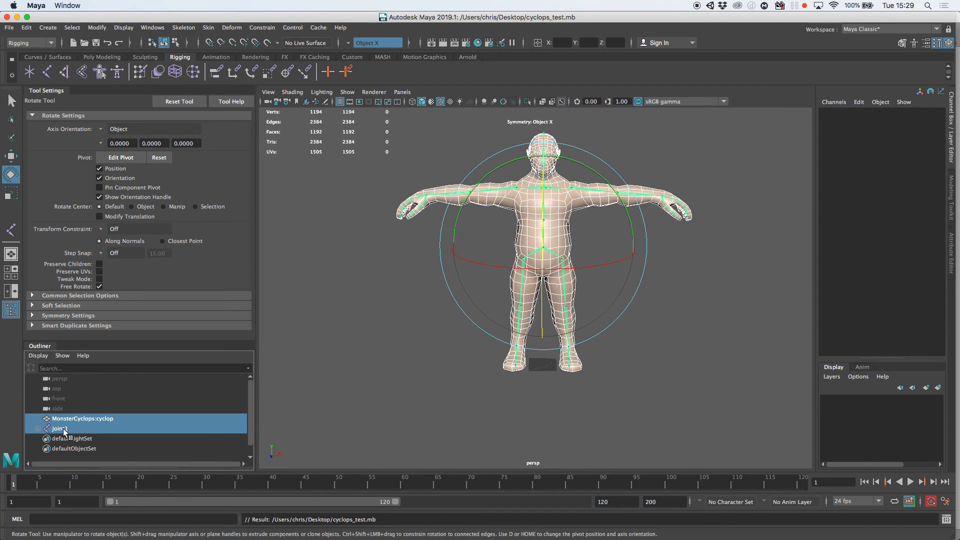
click(10, 28)
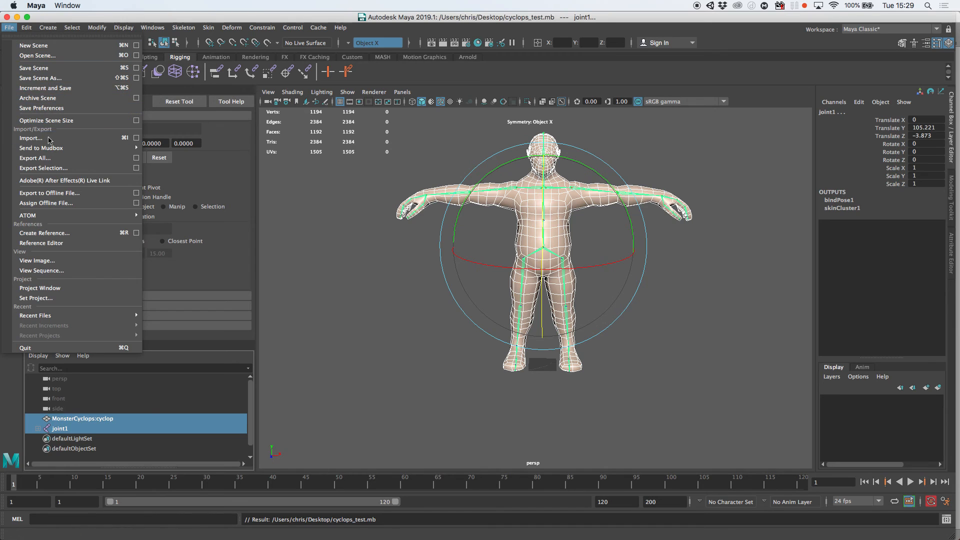
click(43, 168)
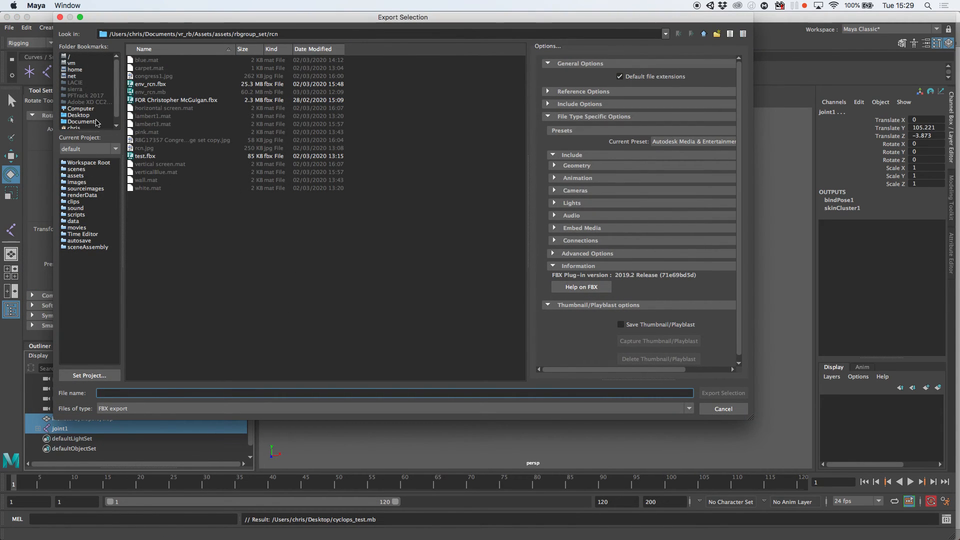
Step: Browse to the Assets/Scenes folder of the unity_uni_test project as the export location
click(83, 122)
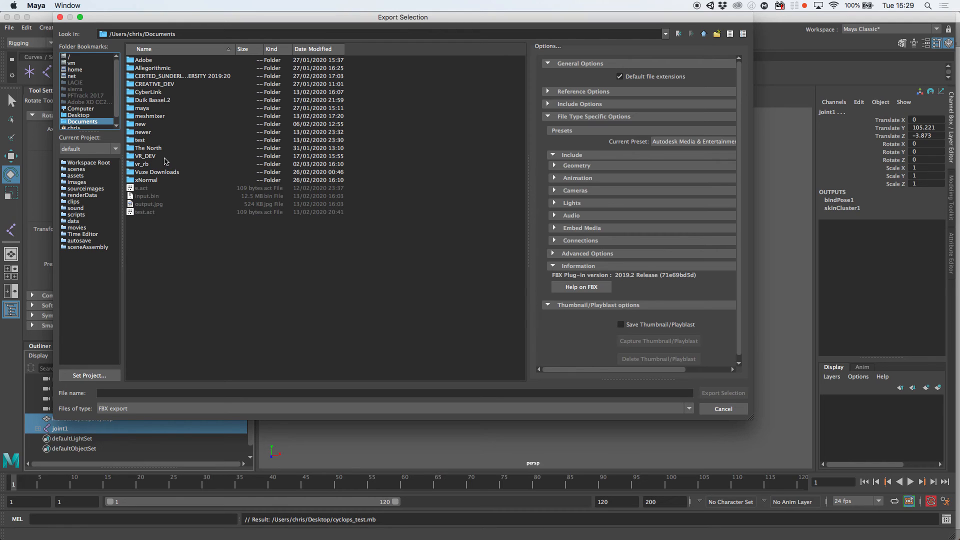
click(83, 127)
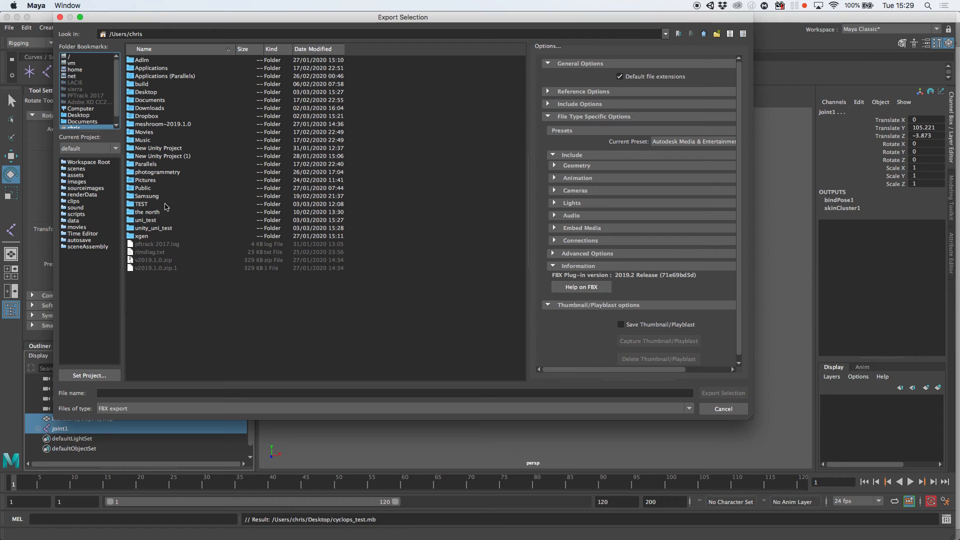
double_click(161, 101)
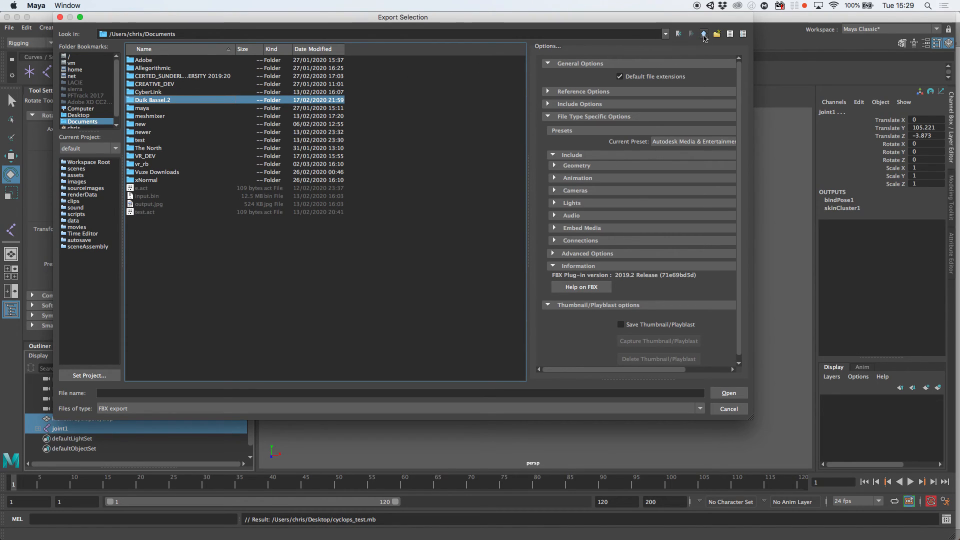
click(703, 33)
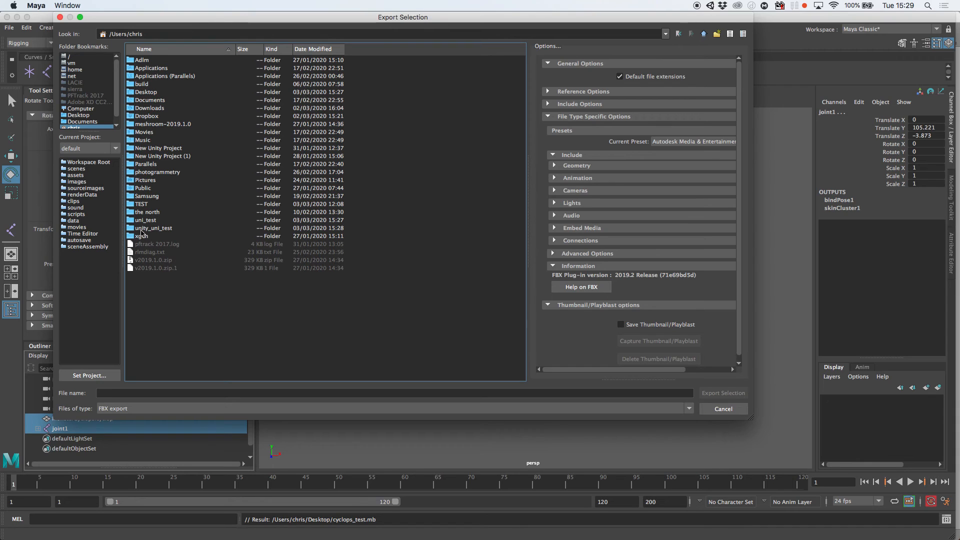
double_click(155, 229)
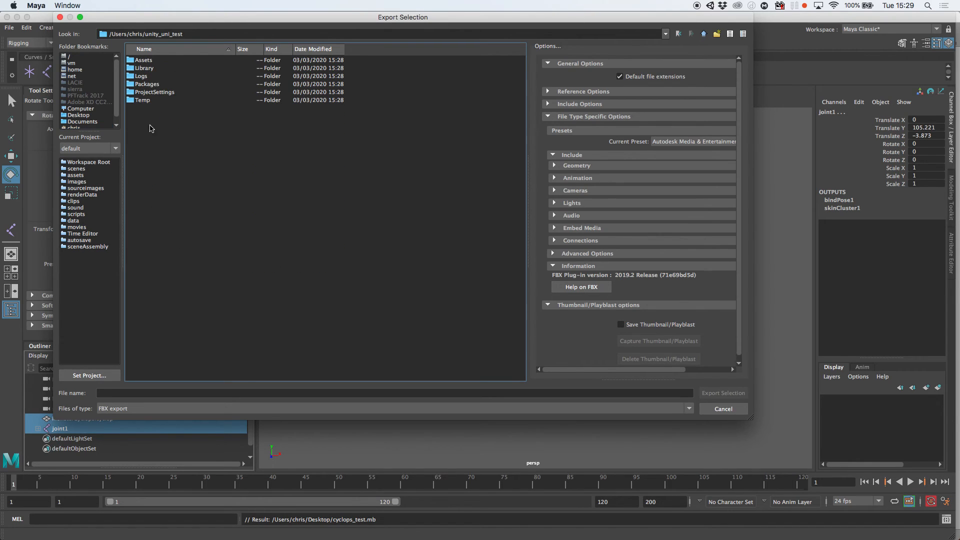
double_click(141, 59)
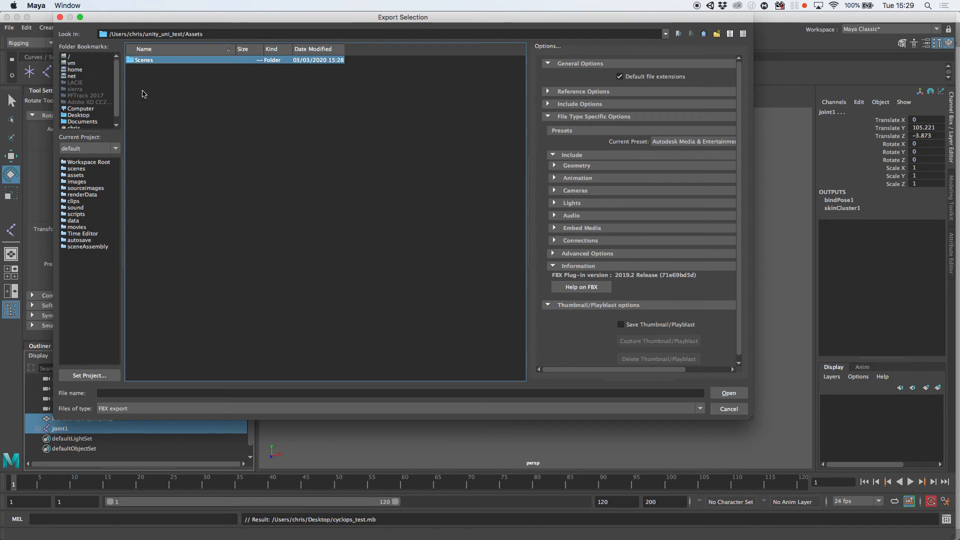
double_click(142, 60)
Step: Create a folder named assets inside Scenes and open it
click(717, 34)
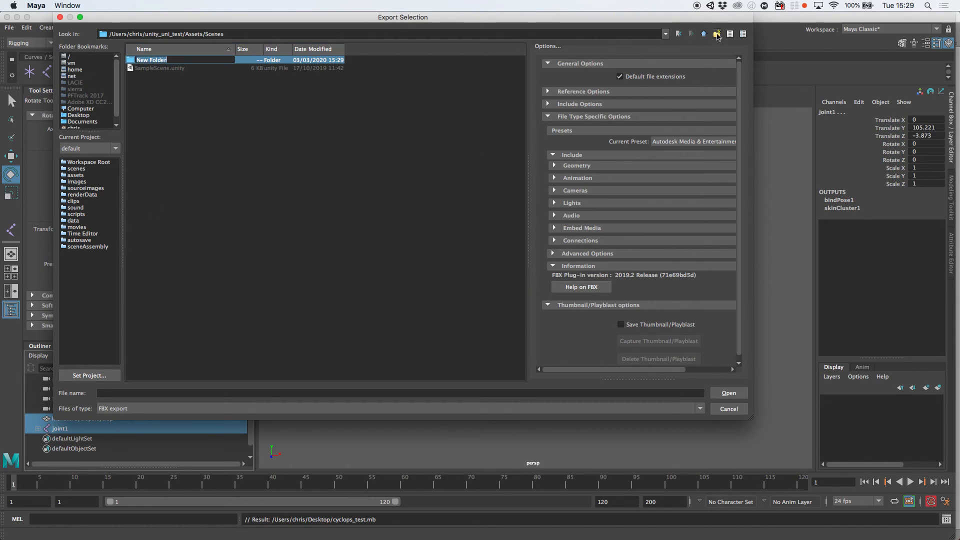
text(assets)
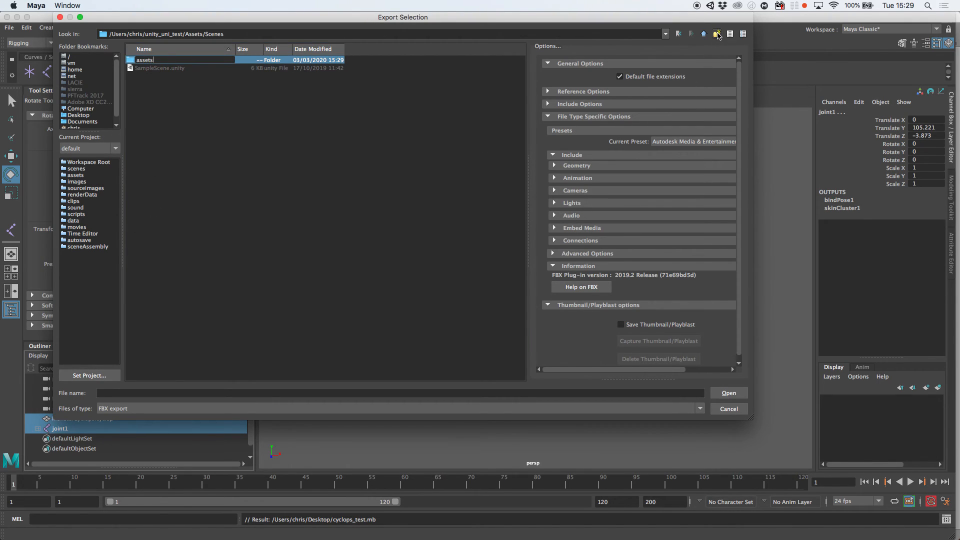
key(Return)
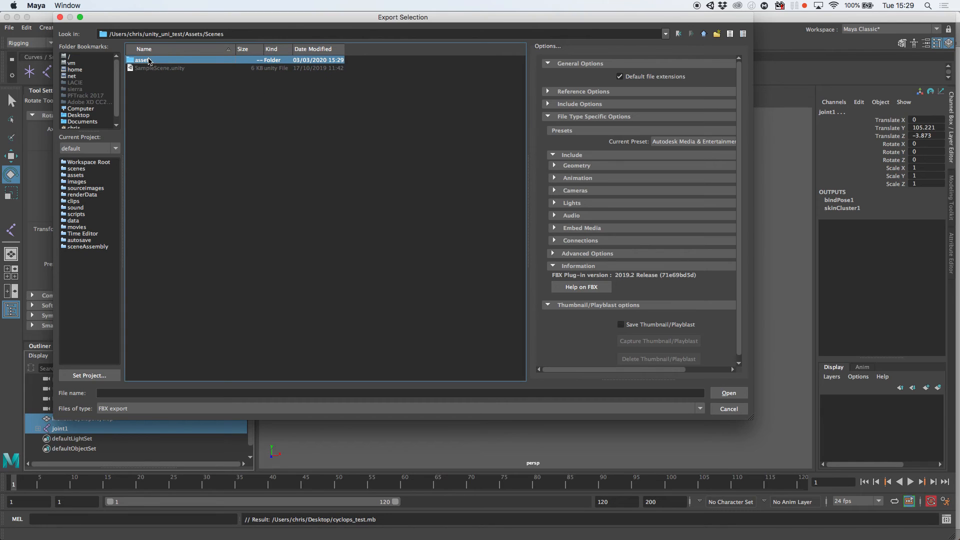
double_click(149, 61)
Step: Name the FBX file character and export the selected mesh and skeleton into the assets folder
click(120, 391)
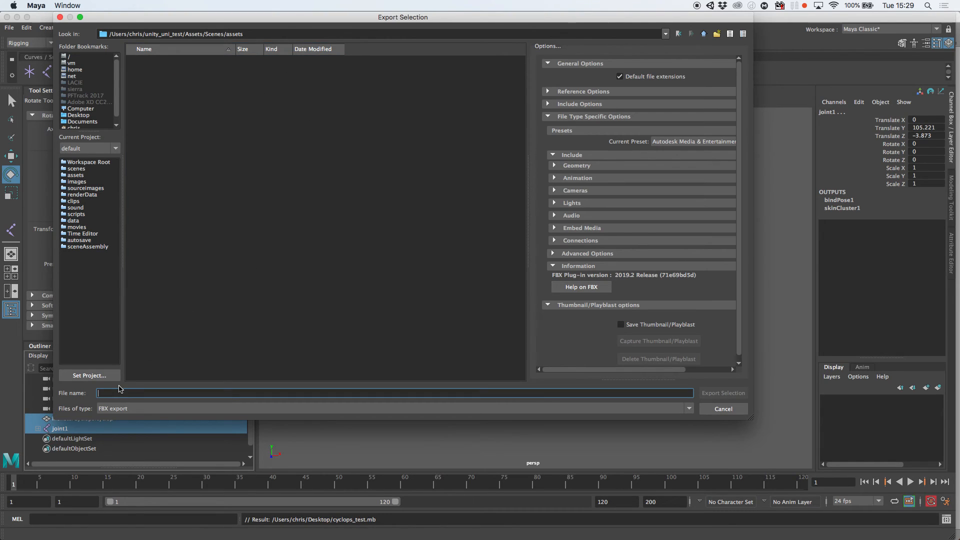
text(character)
key(Return)
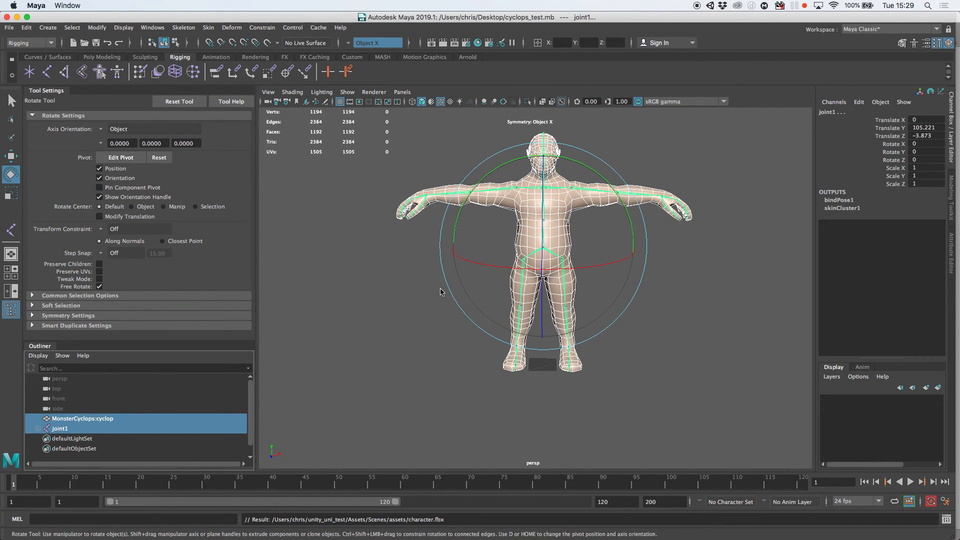
Step: Switch to Unity, open the Scenes/assets folder and select the character model to show its import settings
mouse_move(531, 537)
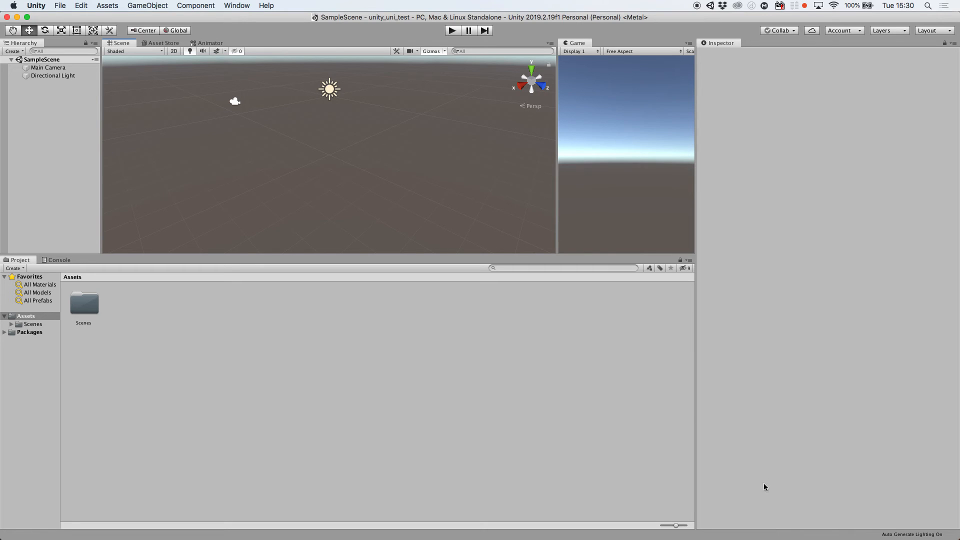
click(86, 310)
double_click(86, 311)
double_click(90, 309)
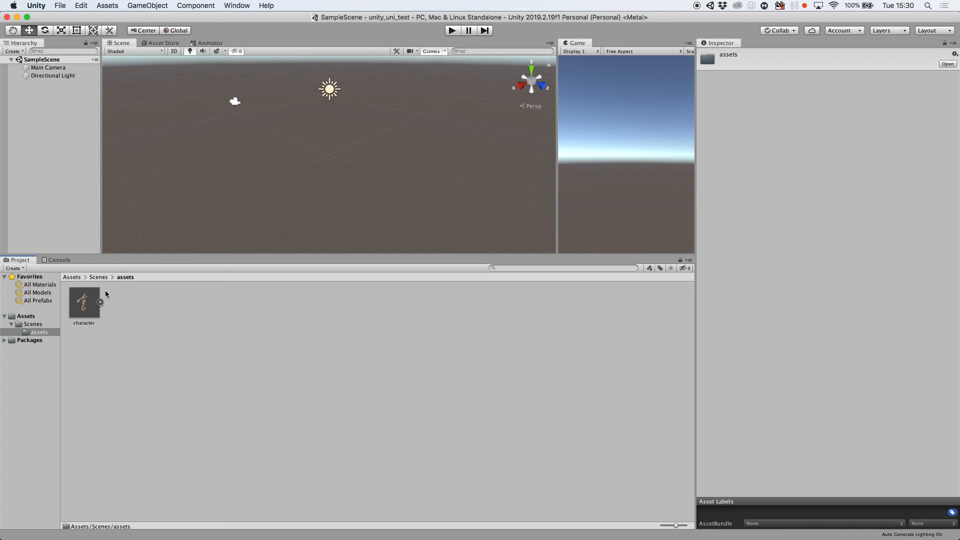
click(88, 306)
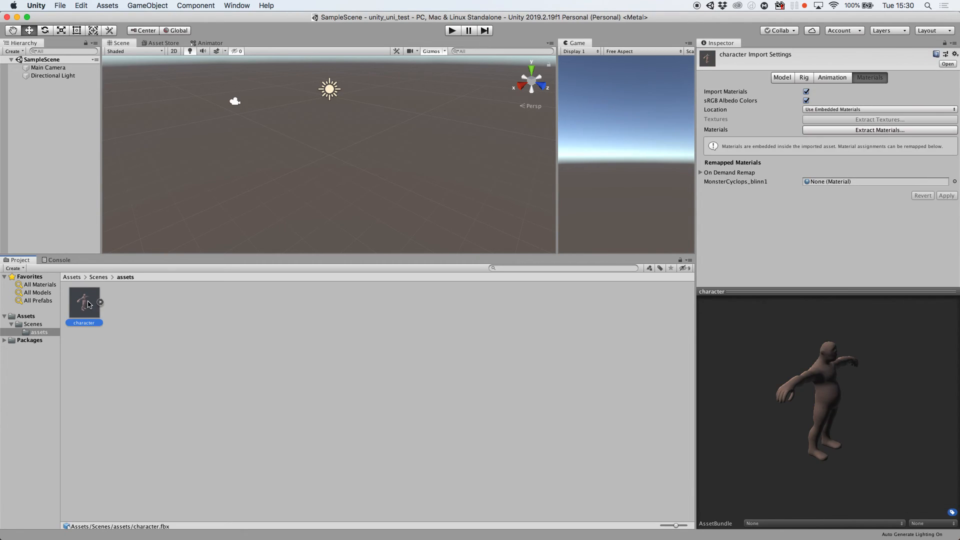
click(325, 241)
click(96, 298)
Step: Set the character rig's Animation Type to Humanoid, apply it and expand the import messages
click(804, 77)
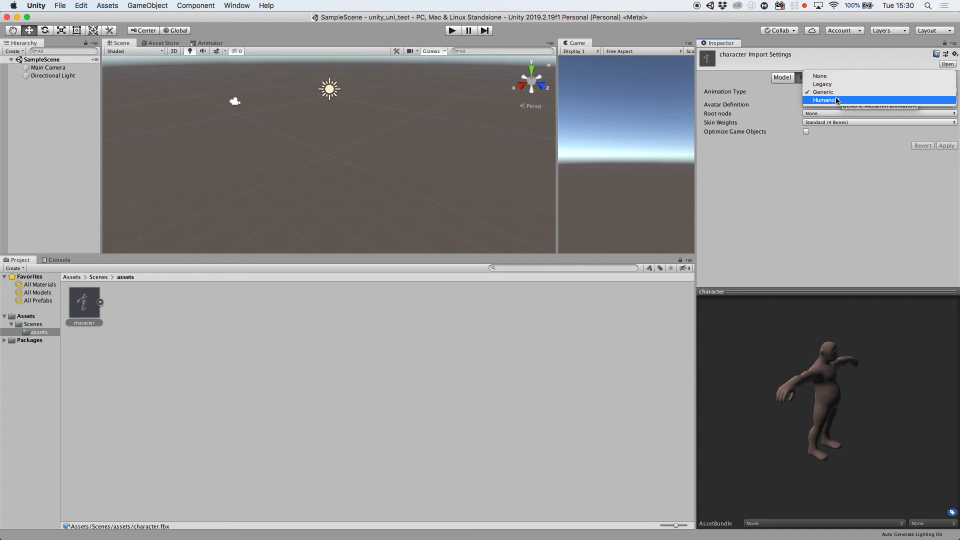
click(828, 101)
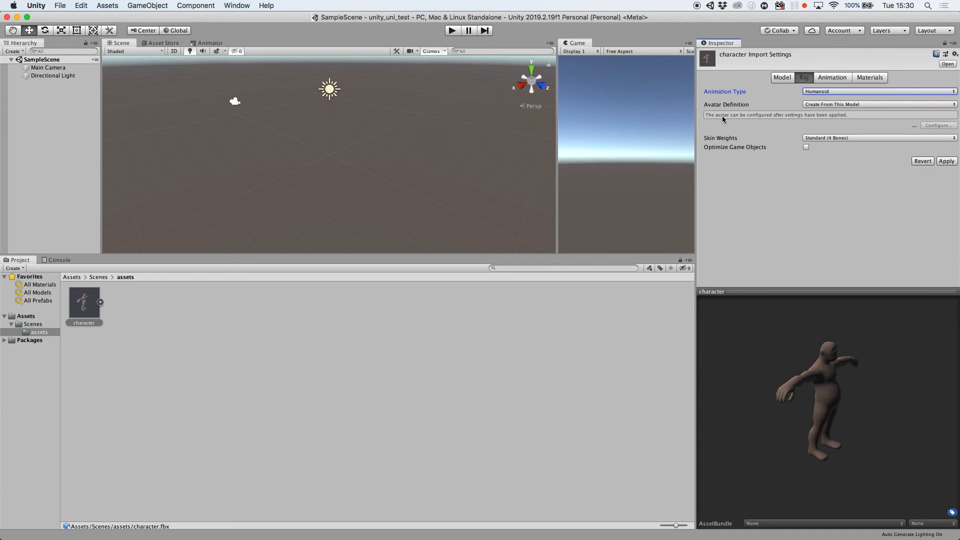
click(946, 161)
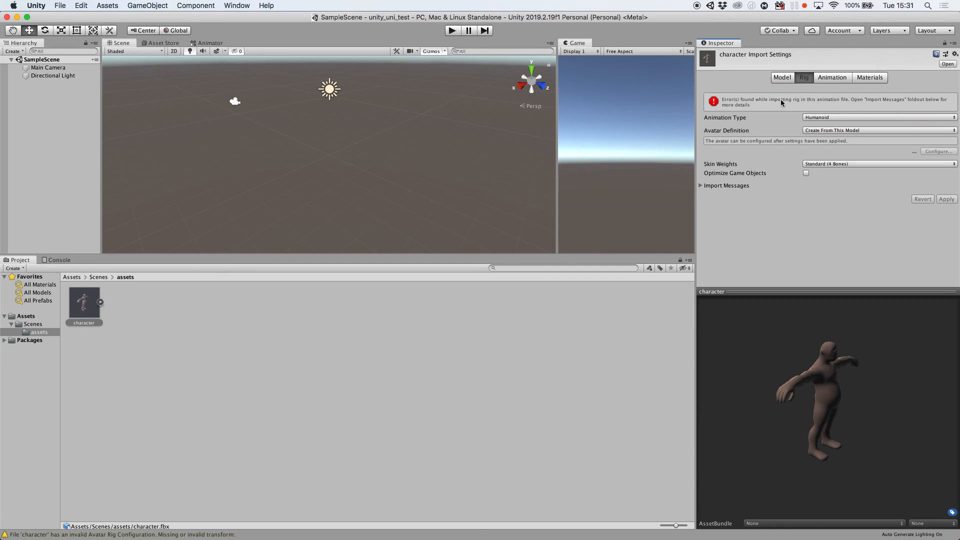
click(701, 185)
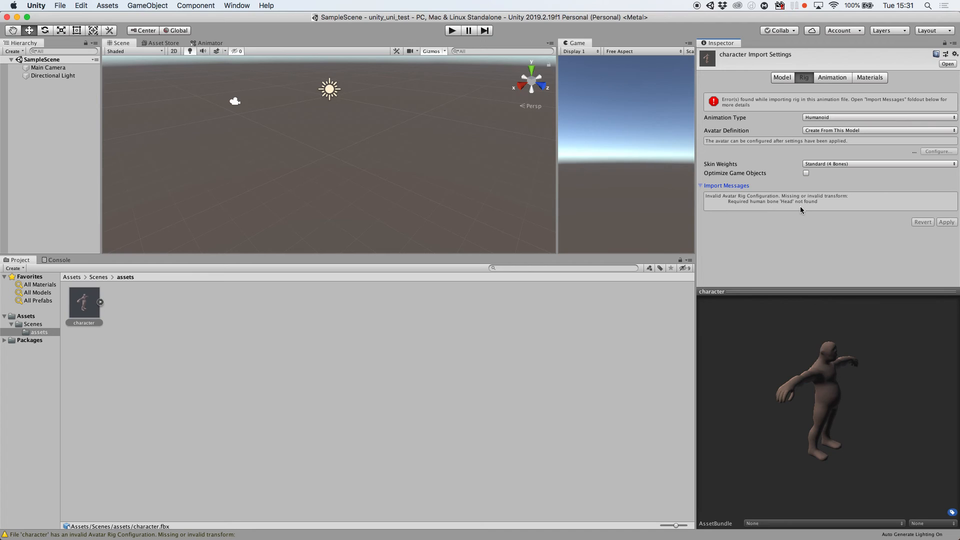
Step: Switch to Maya and rename the joint at the base of the character's head as Head
mouse_move(518, 523)
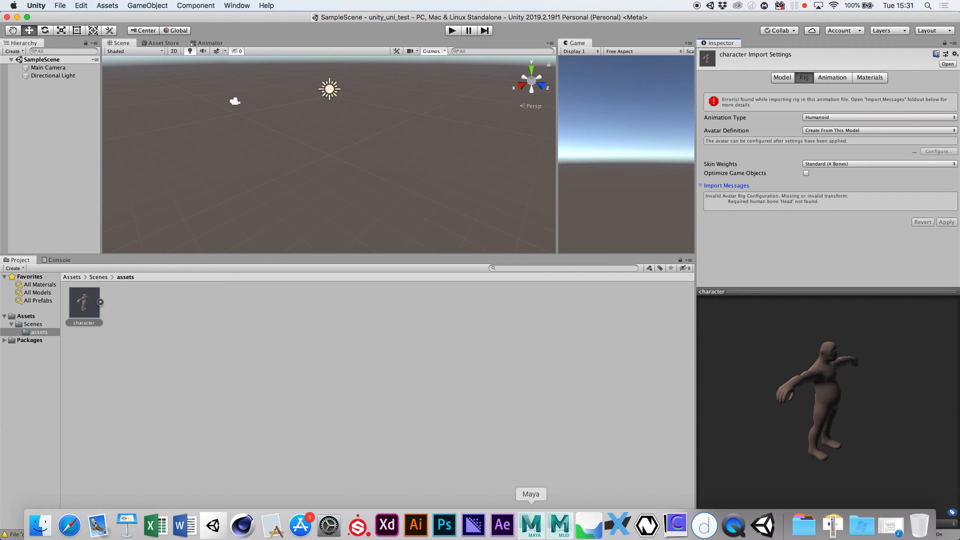
click(531, 522)
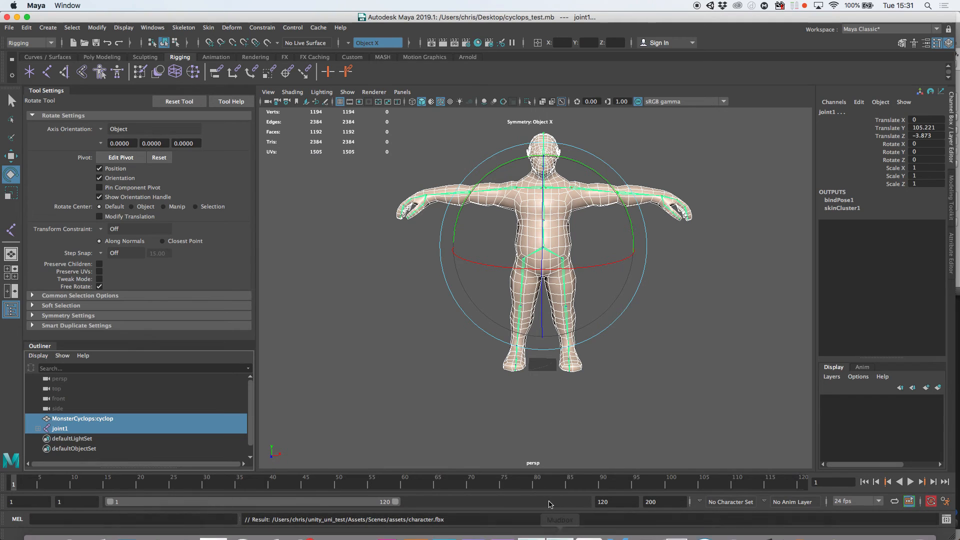
click(547, 153)
double_click(850, 111)
text(Hea)
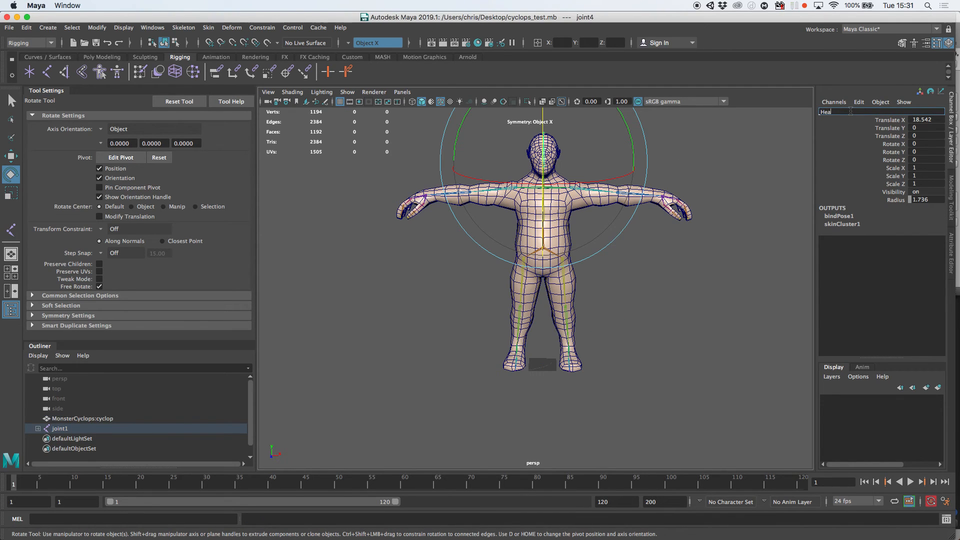
text(d)
key(Return)
click(662, 321)
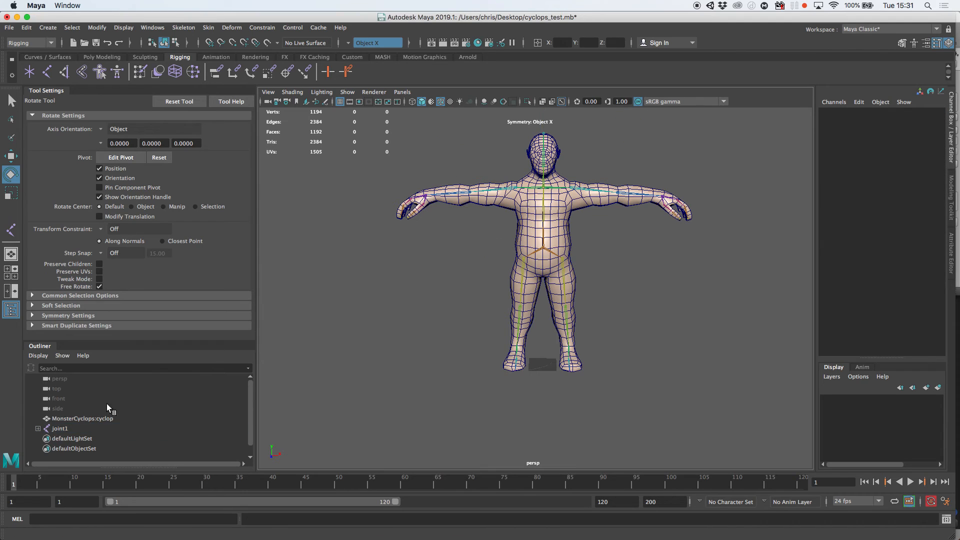
Step: Select the MonsterCyclops:cyclop mesh together with joint1 and export them as FBX, replacing the existing character.fbx
drag(69, 421, 70, 429)
click(9, 28)
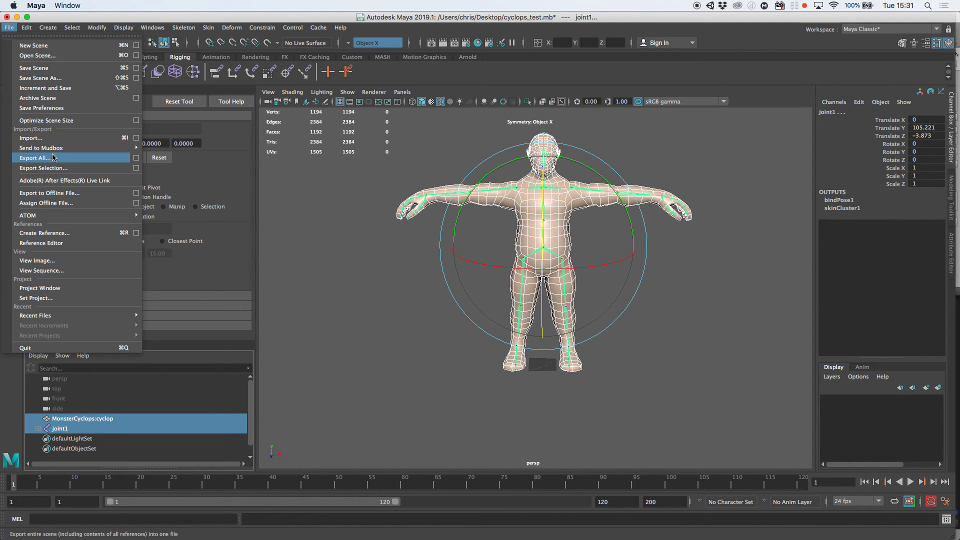
click(45, 168)
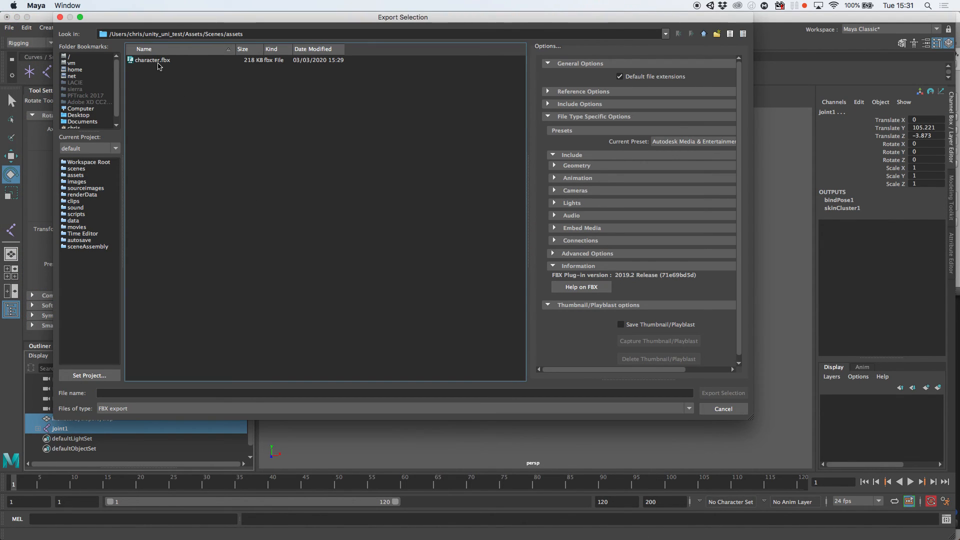
click(159, 61)
click(723, 393)
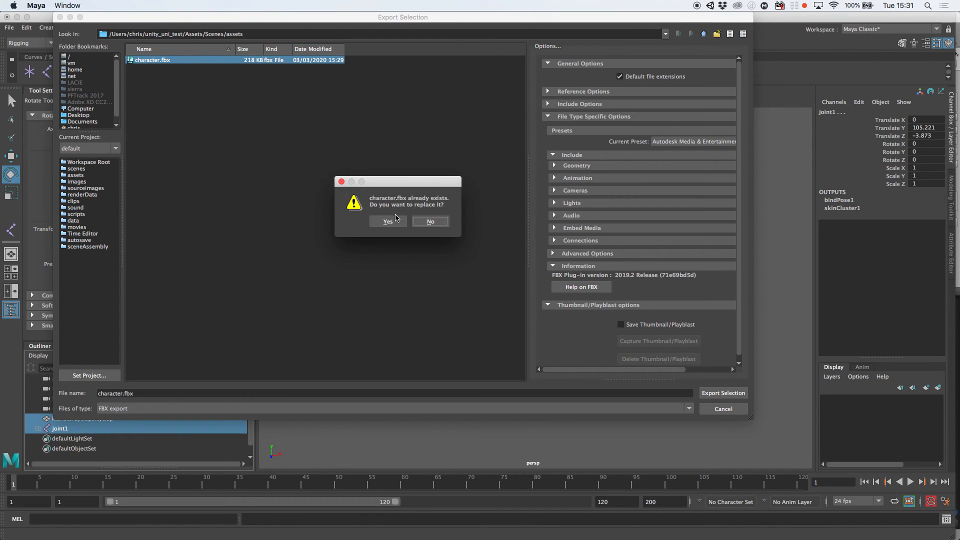
click(389, 221)
Step: Switch to Unity, toggle the character's Animation Type to Generic and back to Humanoid, and apply the rig settings
mouse_move(347, 538)
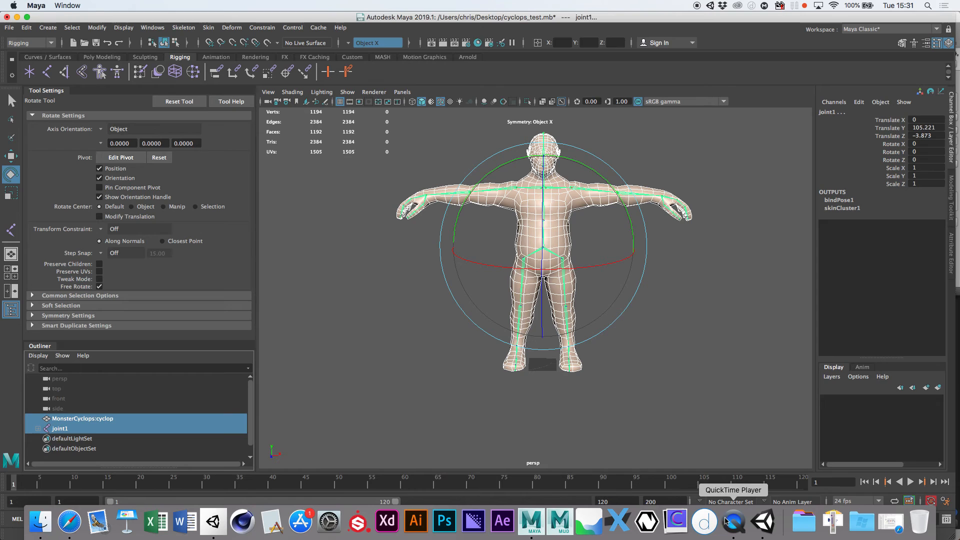
click(762, 520)
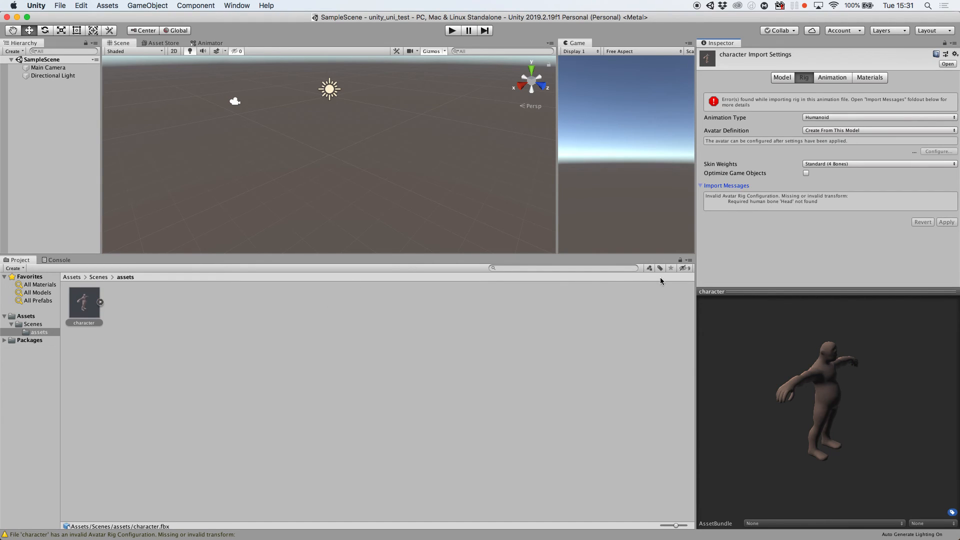
click(817, 118)
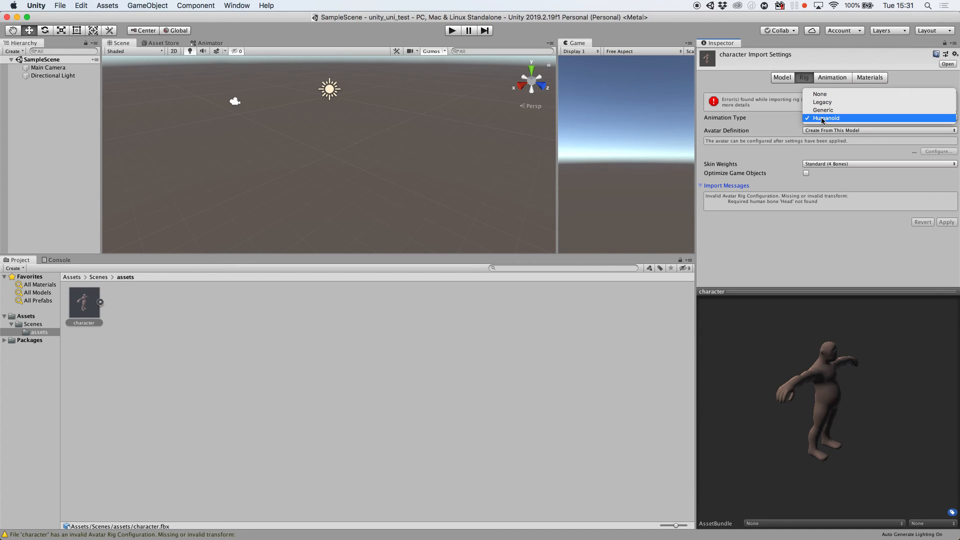
click(823, 110)
click(824, 118)
click(825, 127)
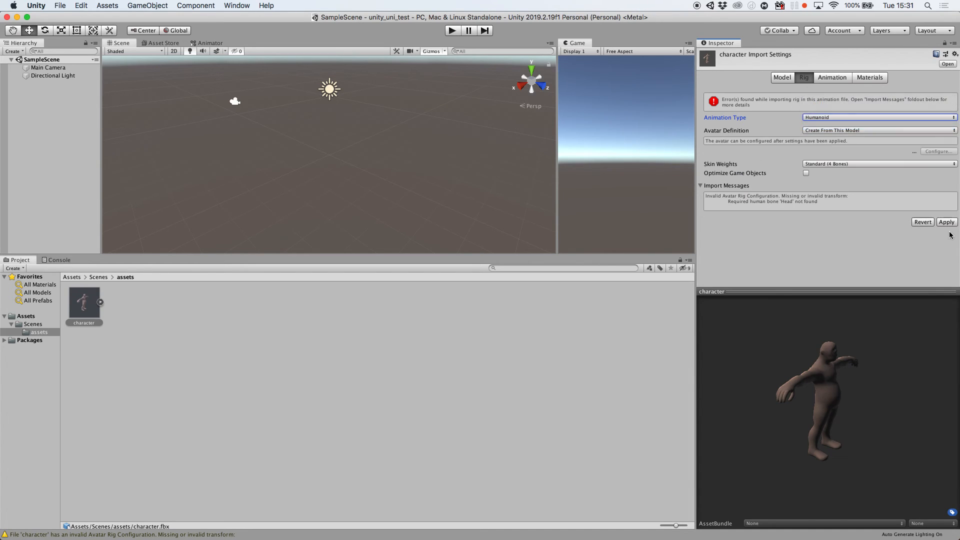
click(946, 222)
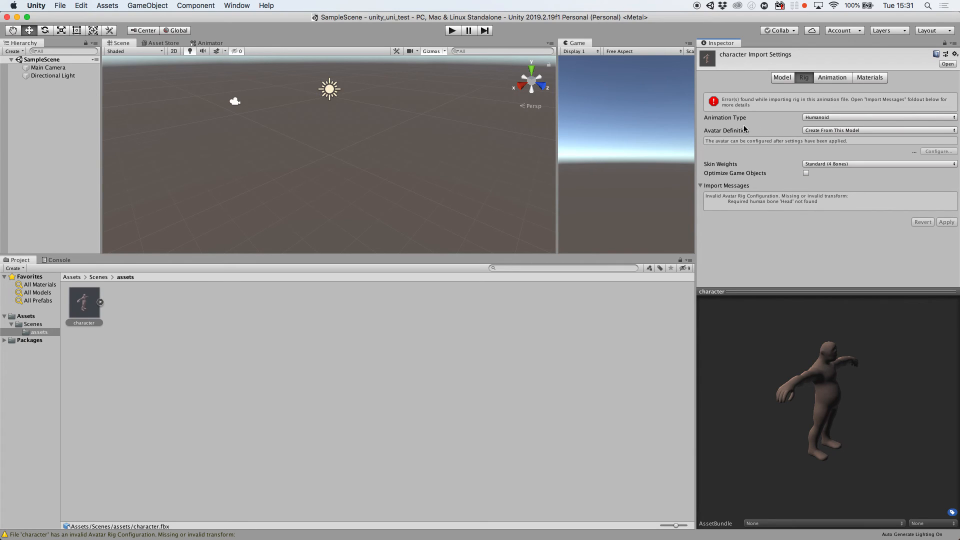
Step: Change the Avatar Definition to another option and return it to Create From This Model
click(813, 132)
click(820, 138)
click(827, 131)
click(830, 123)
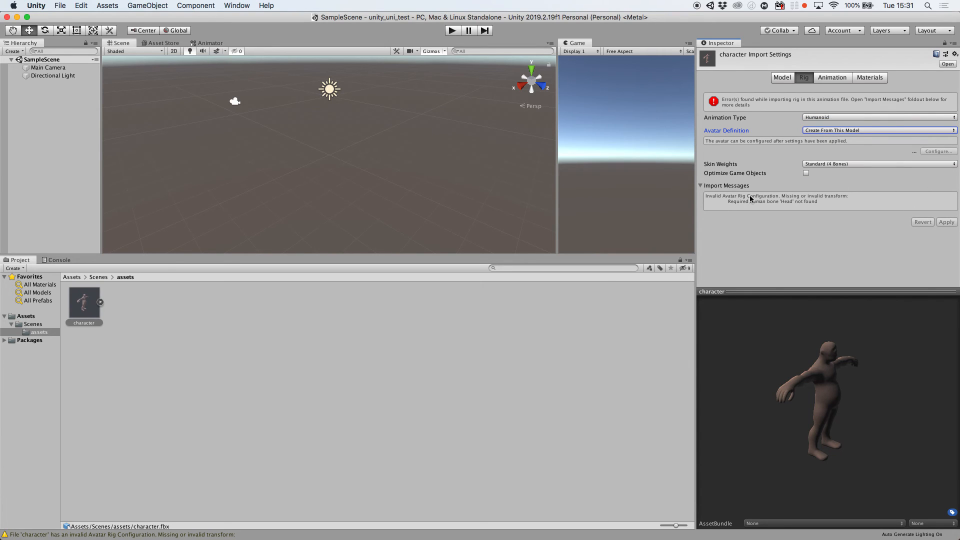
Step: Toggle the character's Animation Type to Generic and back to Humanoid, and apply the pending import settings
click(98, 306)
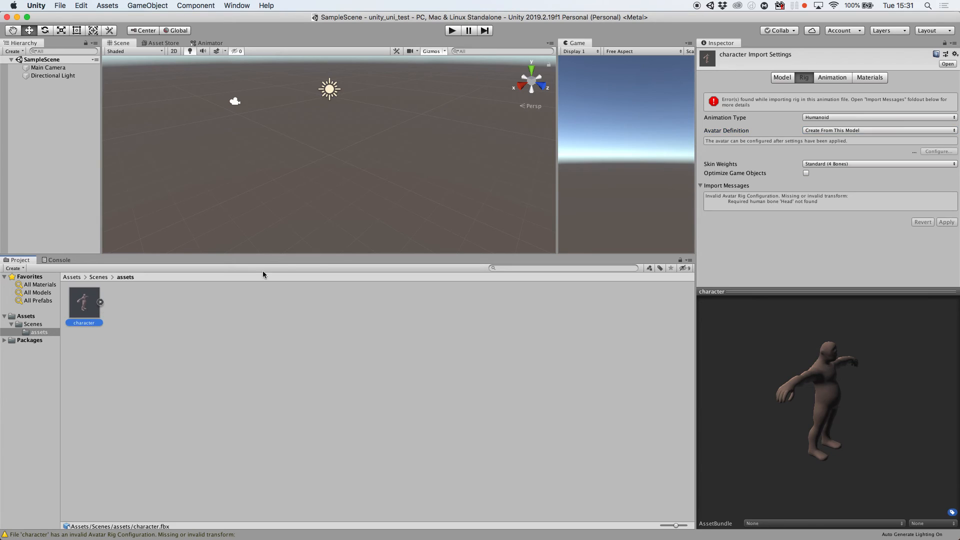
click(834, 118)
click(832, 110)
click(833, 118)
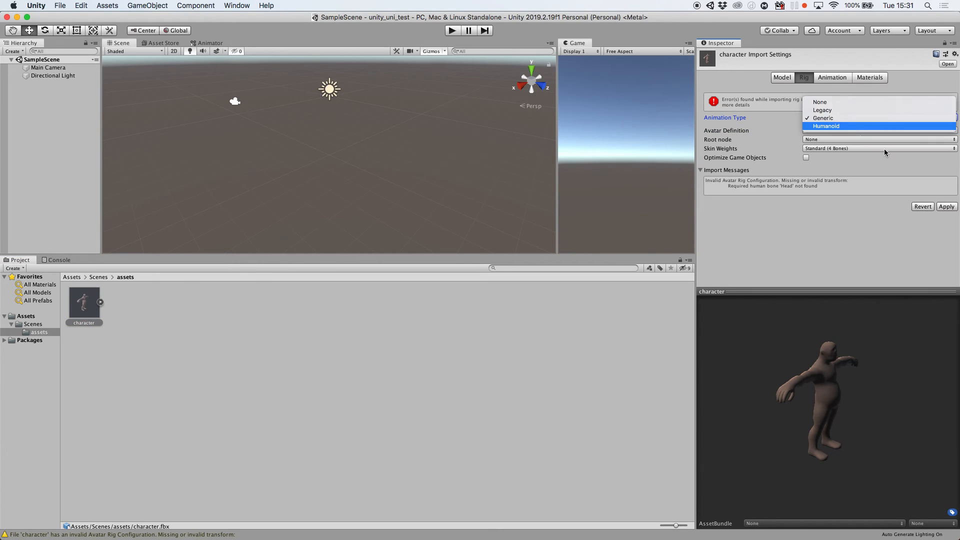
click(833, 126)
click(804, 233)
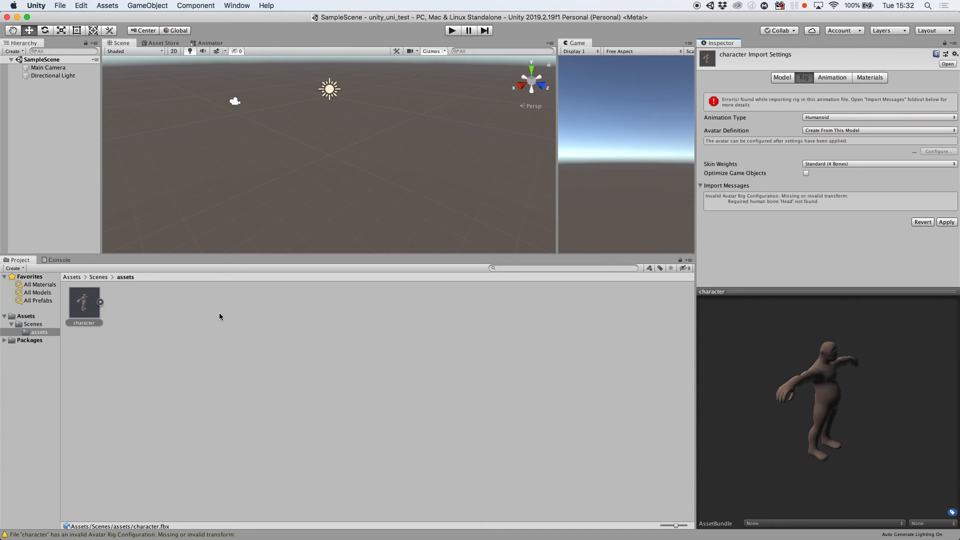
click(80, 299)
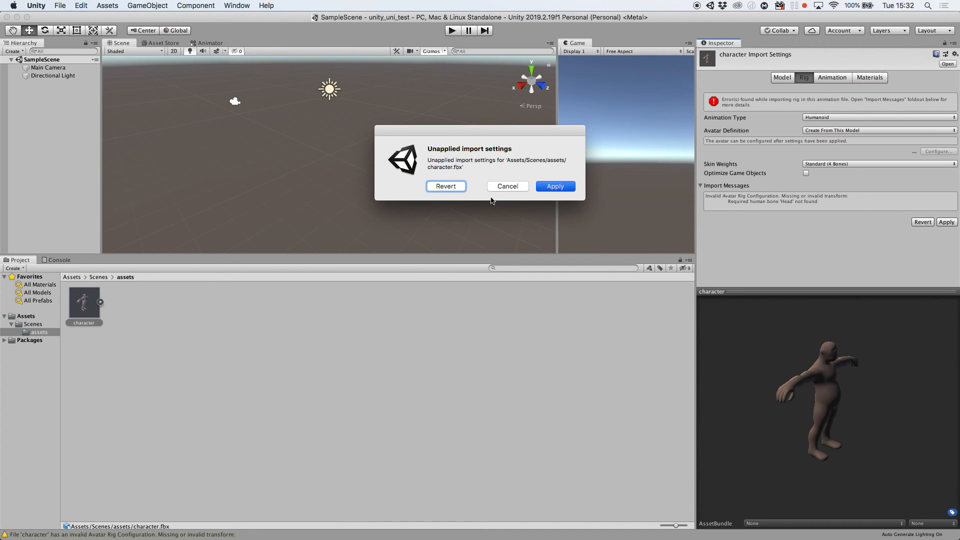
click(513, 190)
click(91, 301)
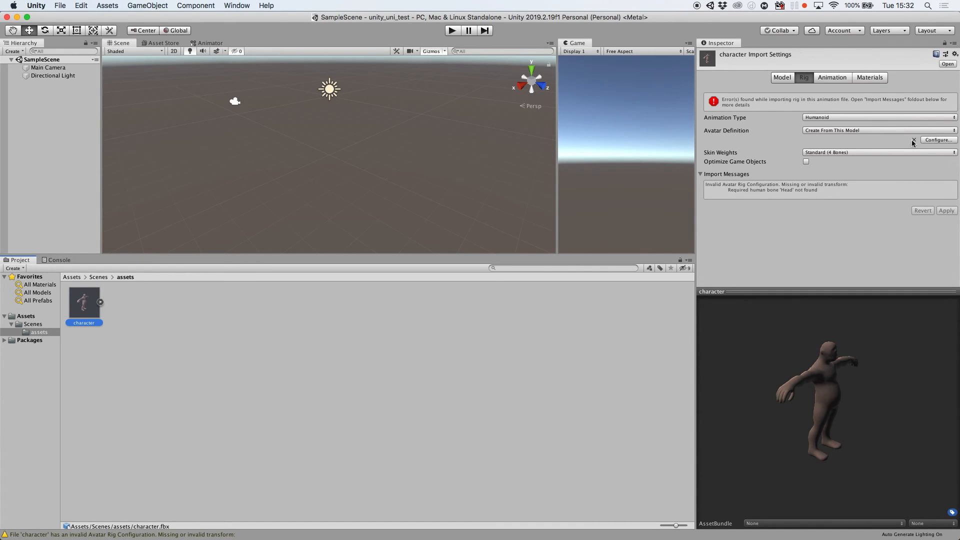
Step: Open the character's avatar configuration and widen the Hierarchy so the nested joint names are readable
click(939, 140)
alt+drag(353, 139, 455, 140)
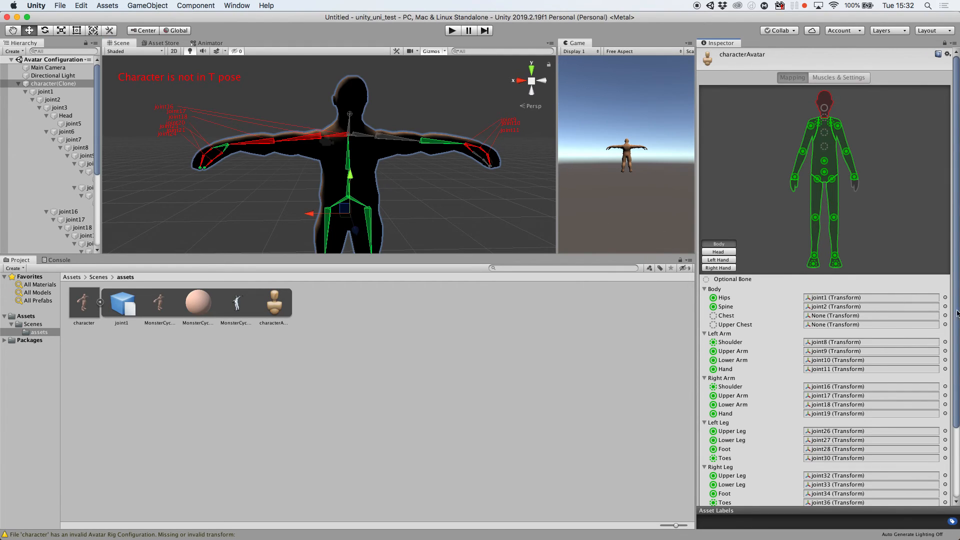
scroll(906, 431, down, 5)
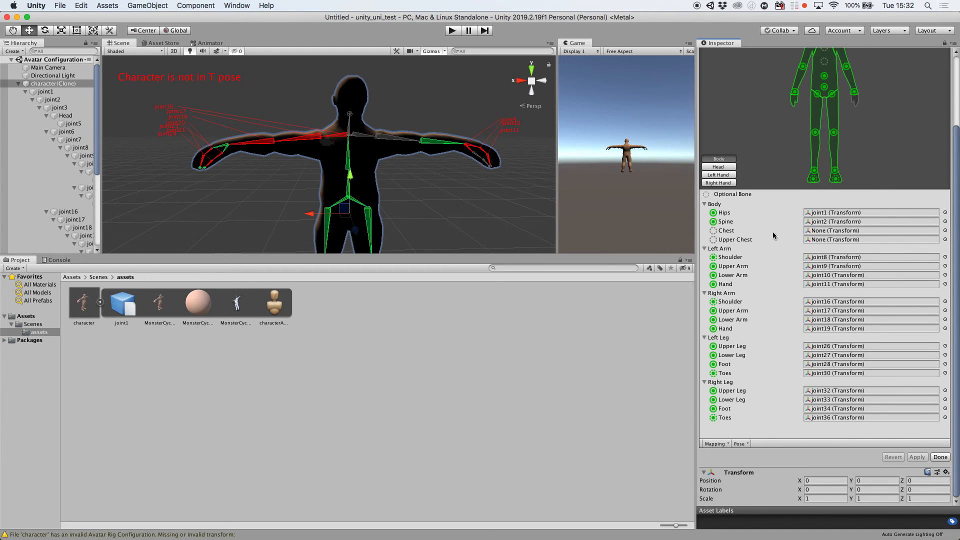
drag(102, 180, 244, 155)
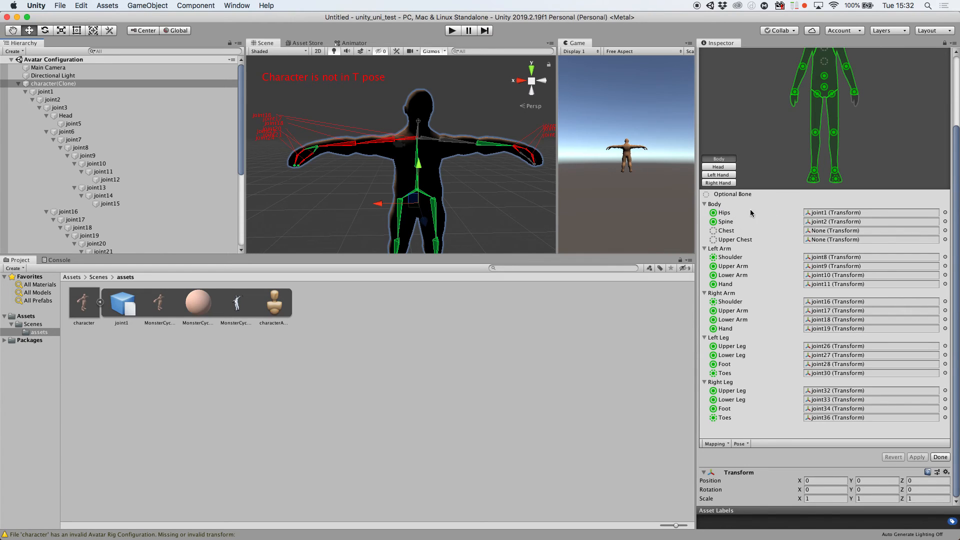
Step: Examine which joints the avatar mapping assigns to the hips, spine, shoulders, lower arms and hands
click(716, 256)
scroll(955, 231, up, 3)
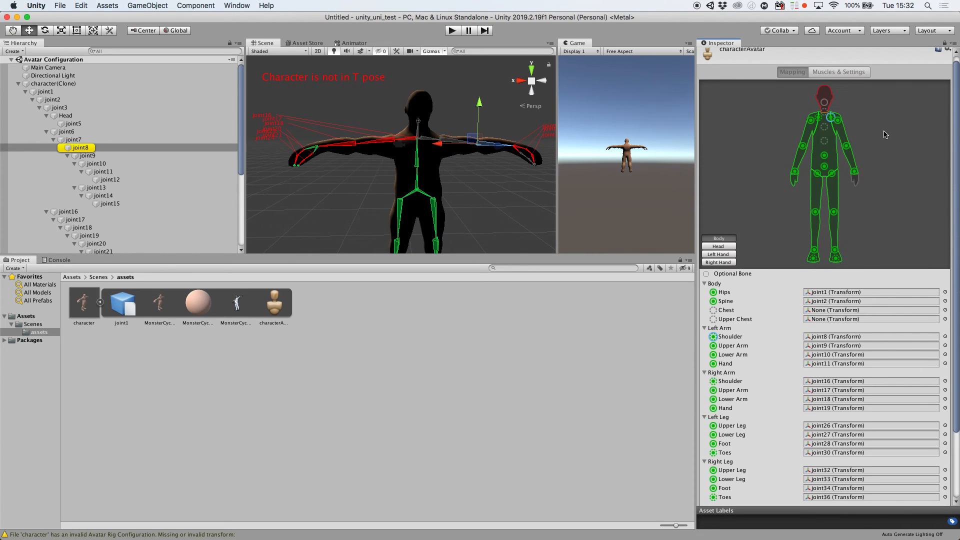
click(811, 121)
click(802, 146)
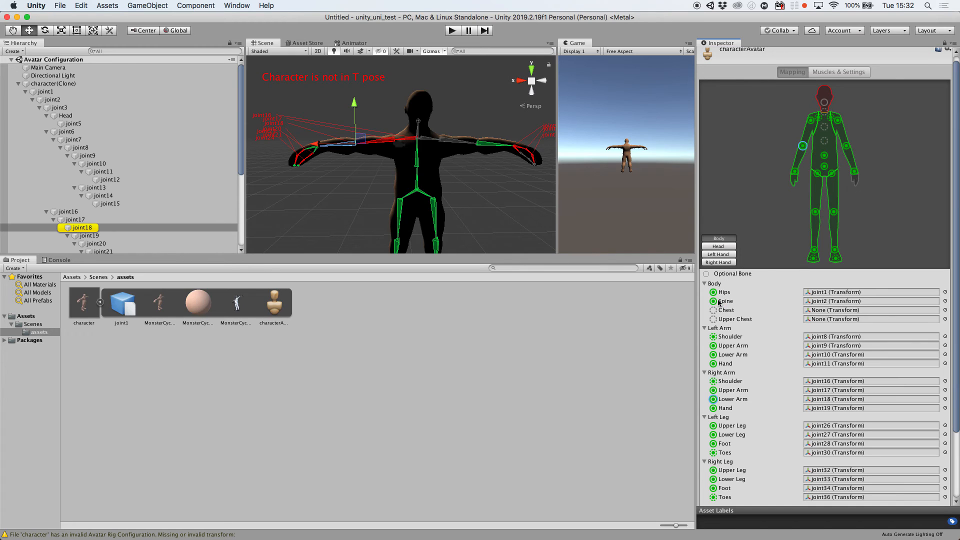
click(714, 301)
click(714, 337)
click(713, 354)
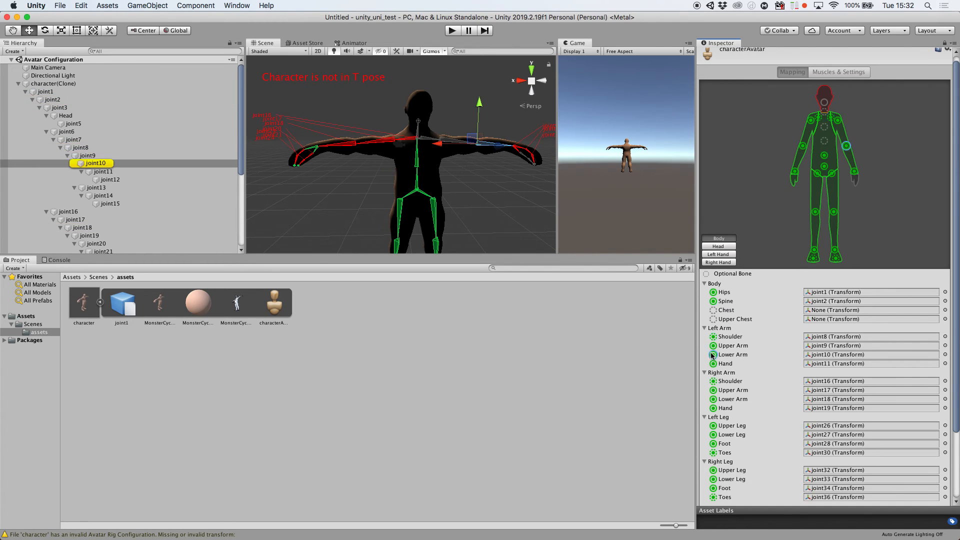
click(713, 364)
click(713, 355)
click(713, 364)
click(713, 292)
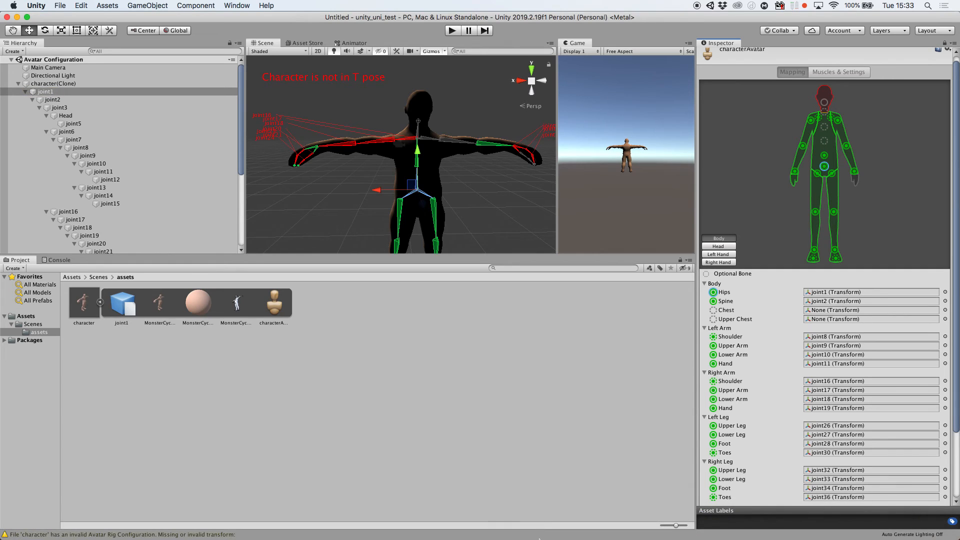
Step: Switch to Maya, narrow its window so Unity's avatar mapping stays visible beside it, and clear the selection
click(532, 521)
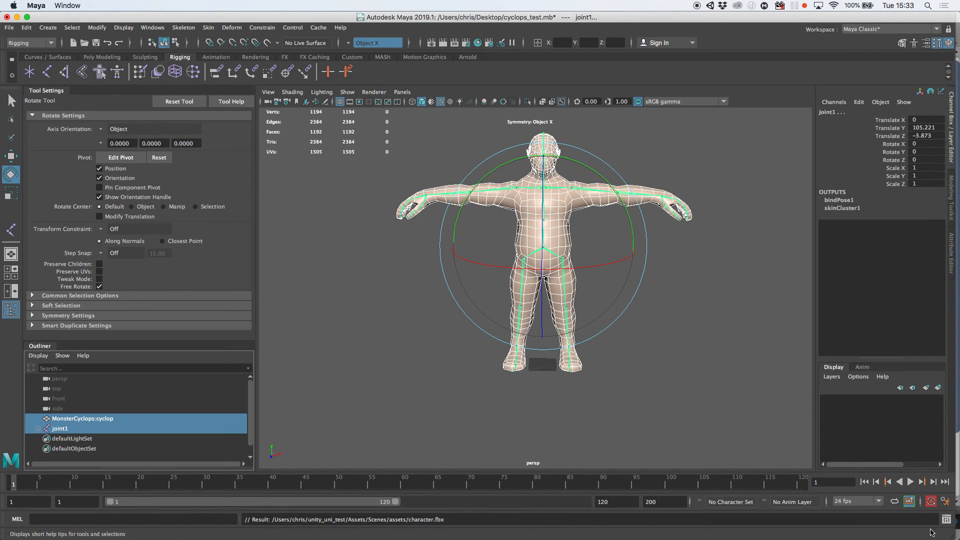
drag(950, 536, 695, 539)
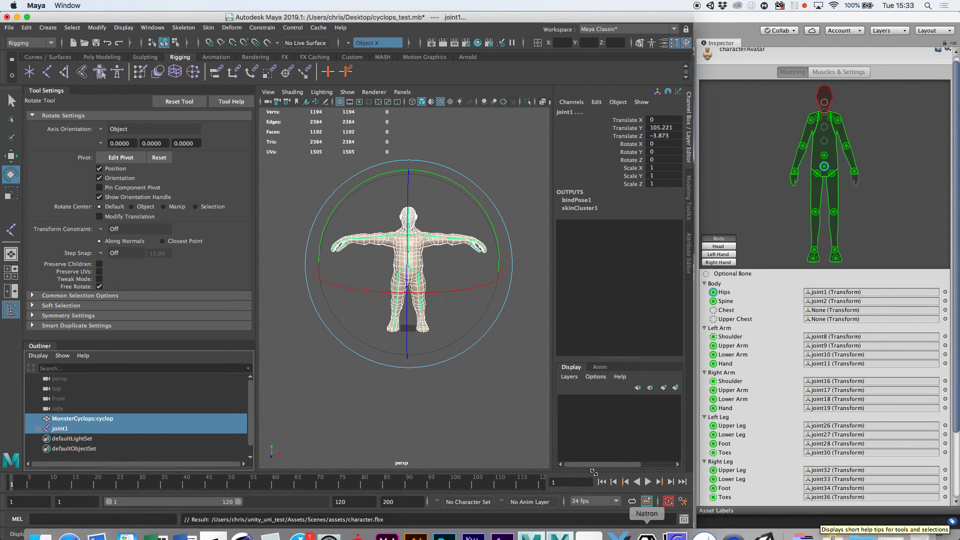
click(452, 379)
Step: Rename the root joint1 of the cyclop's skeleton as Hips
scroll(400, 292, up, 5)
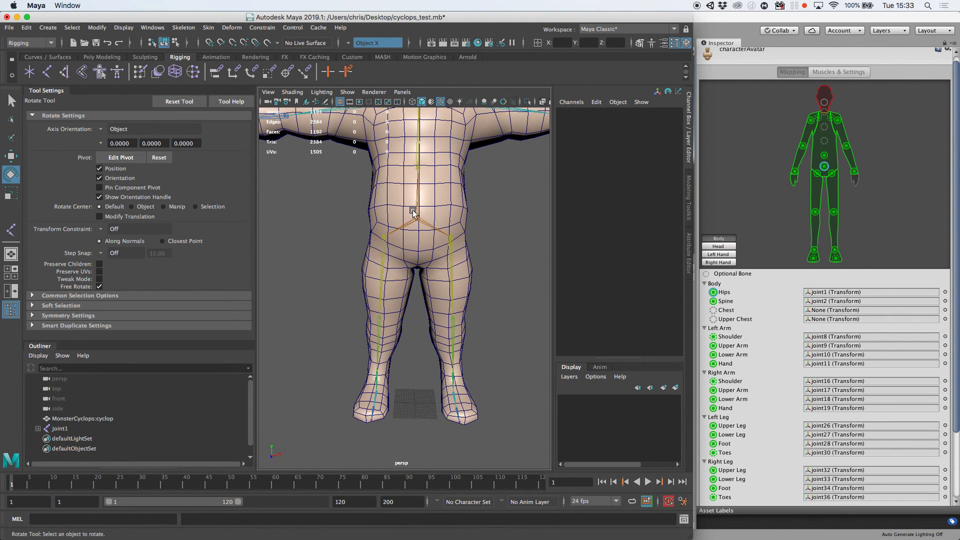
click(60, 428)
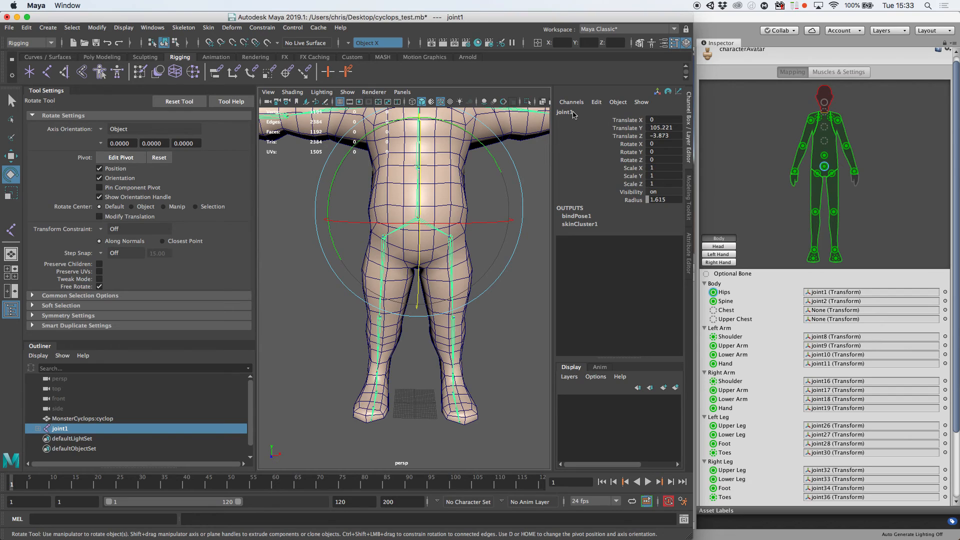
click(589, 110)
text(H)
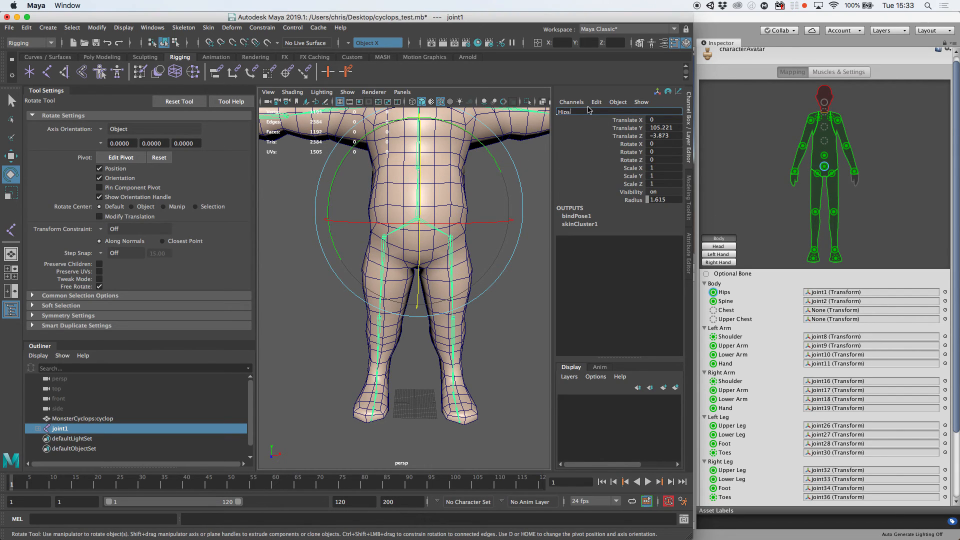
text(ips)
key(Return)
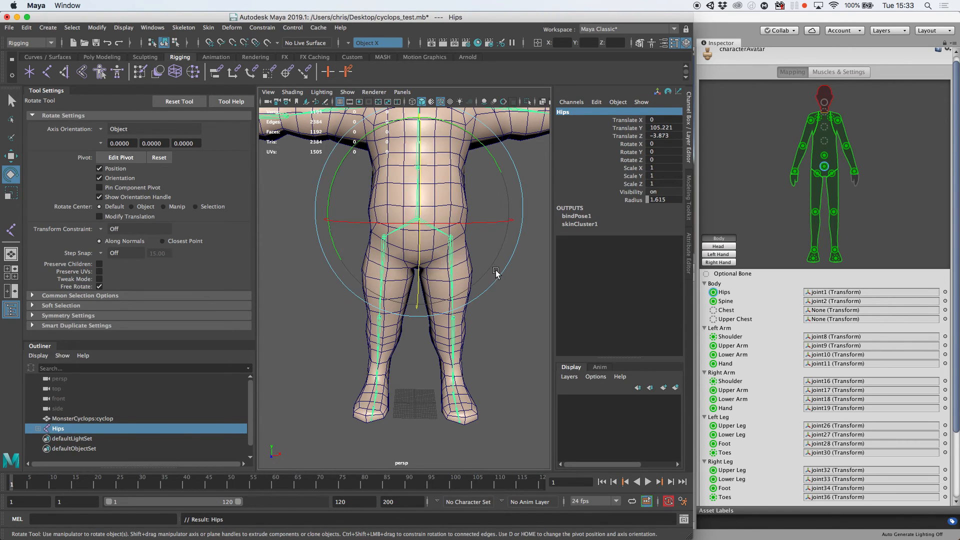
Step: Rename the joint directly above Hips as Spine
key(w)
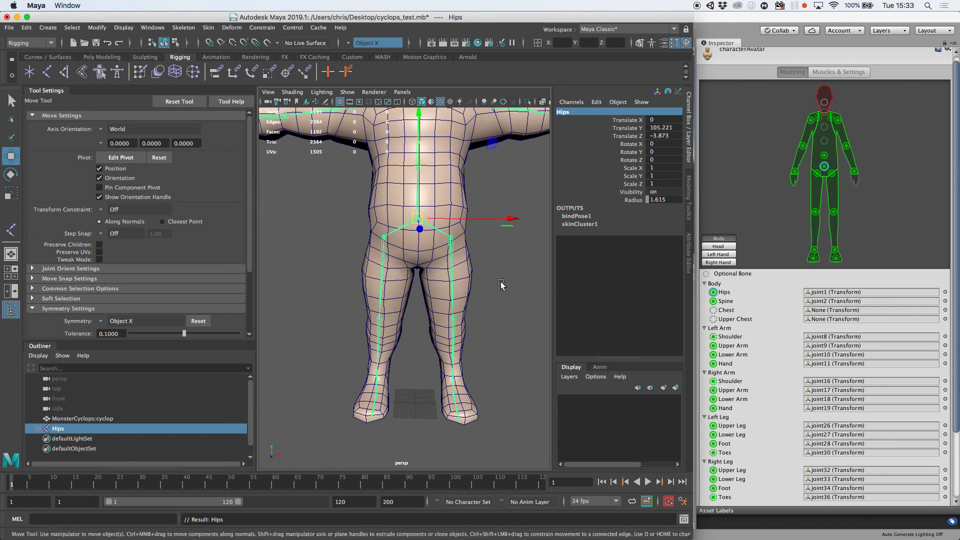
click(500, 288)
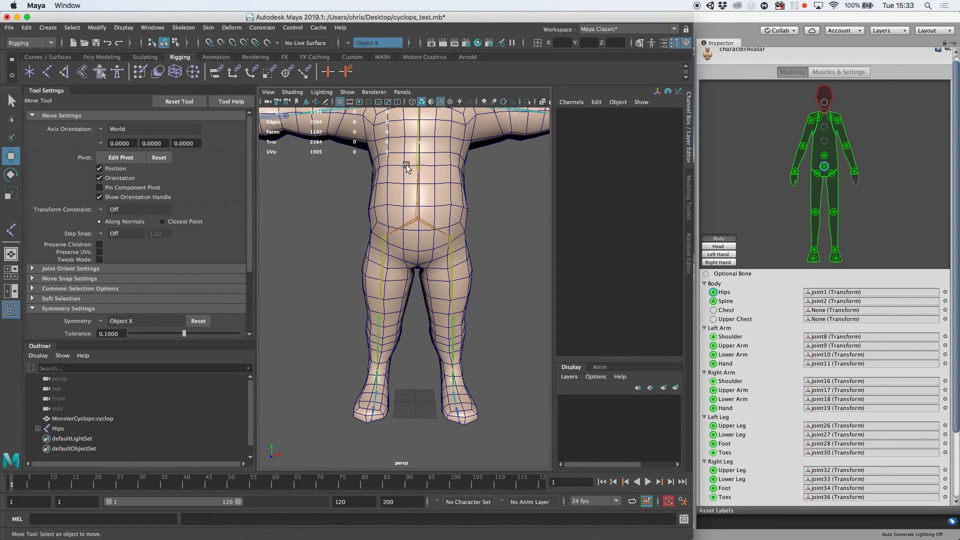
click(420, 157)
click(578, 111)
text(Spine)
key(Return)
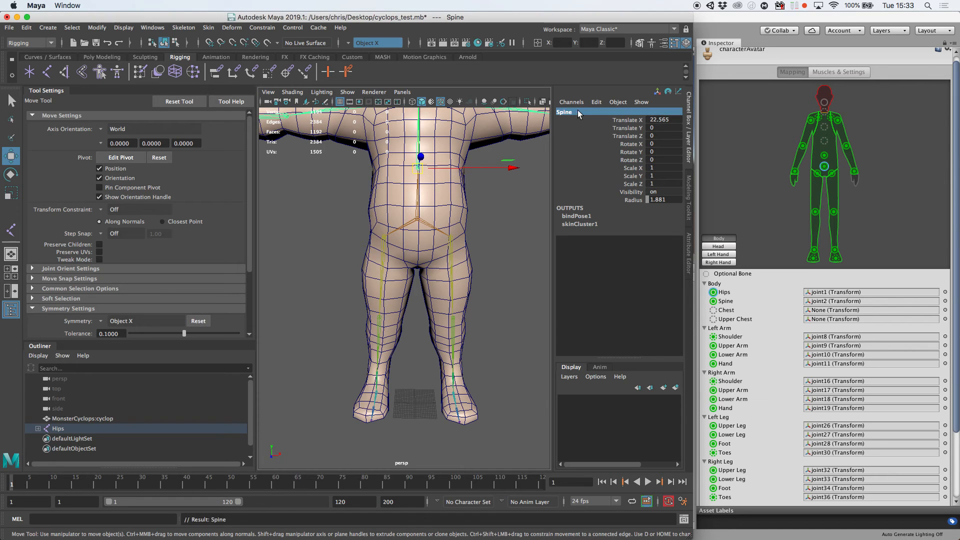
Step: Unbind the skin from the MonsterCyclops:cyclop mesh
scroll(506, 172, down, 1)
scroll(506, 173, down, 2)
alt+middle_drag(504, 188, 502, 242)
scroll(502, 241, up, 5)
alt+drag(509, 239, 390, 270)
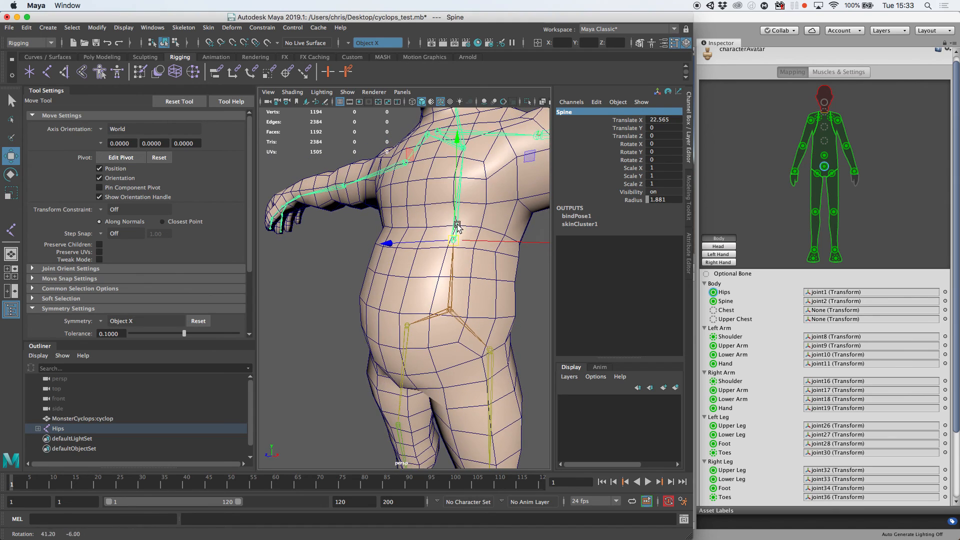
scroll(350, 300, down, 2)
click(338, 313)
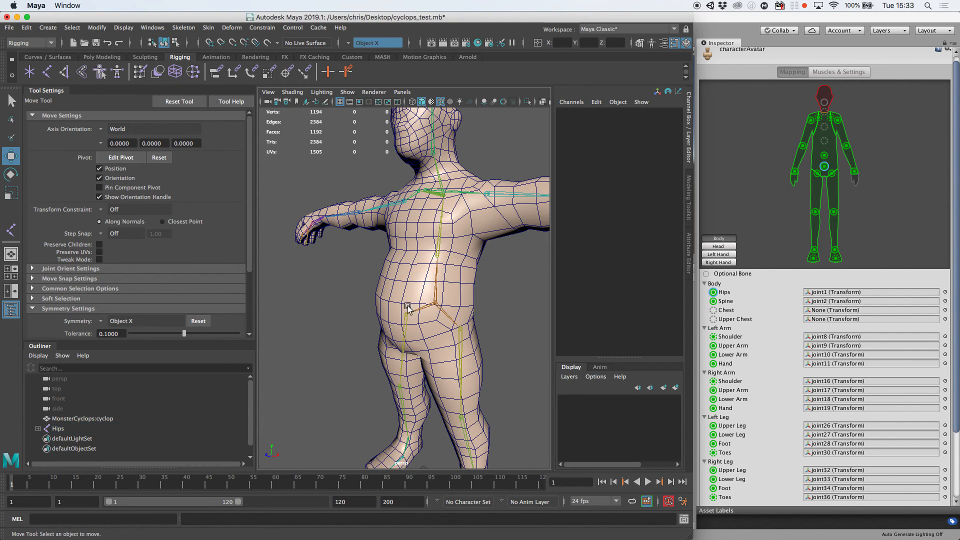
click(456, 300)
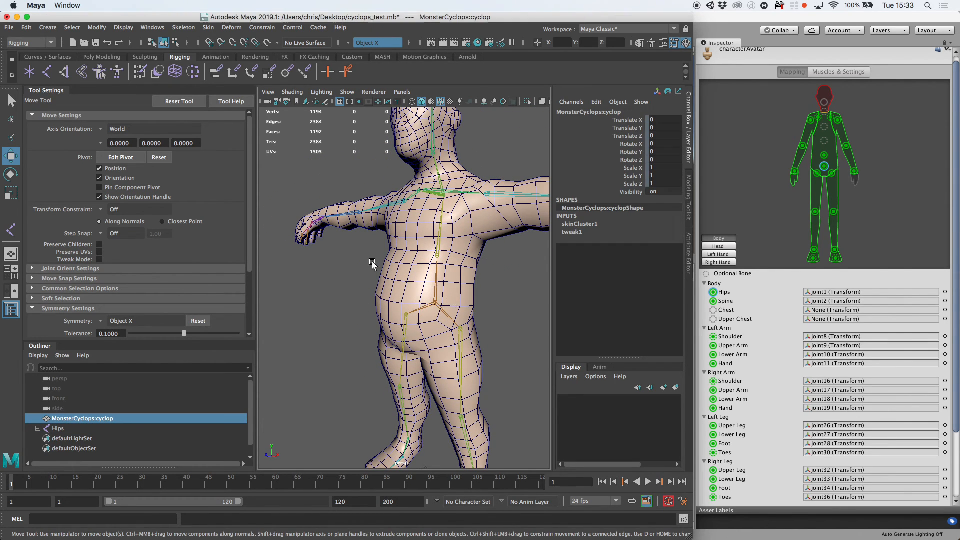
click(208, 28)
click(261, 75)
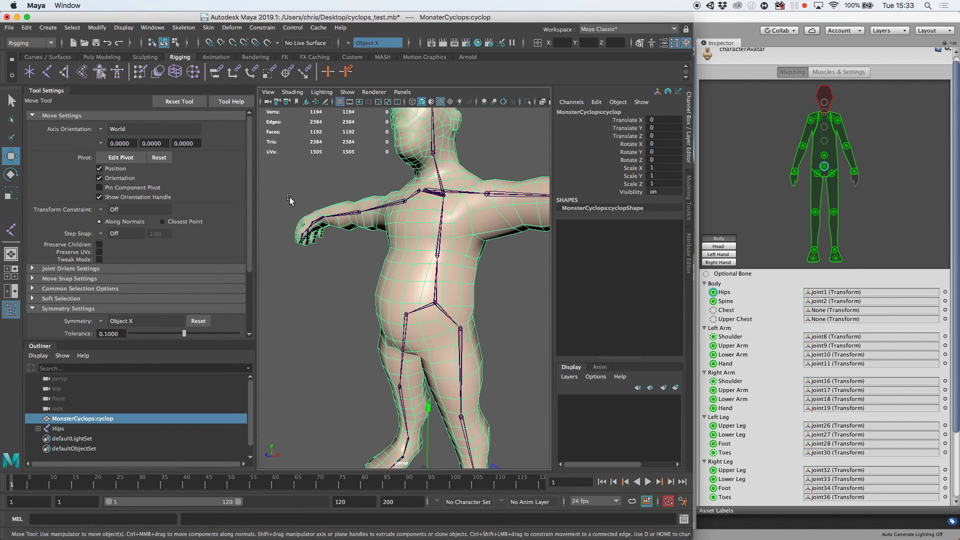
Step: Insert a new joint about 12.3 units above the Spine joint, in the middle of the torso
click(438, 254)
click(184, 28)
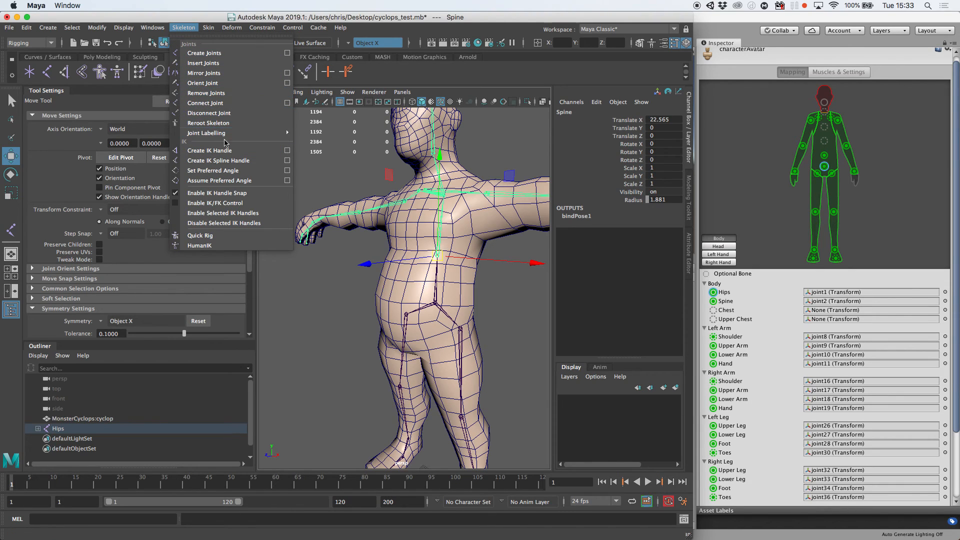
click(203, 63)
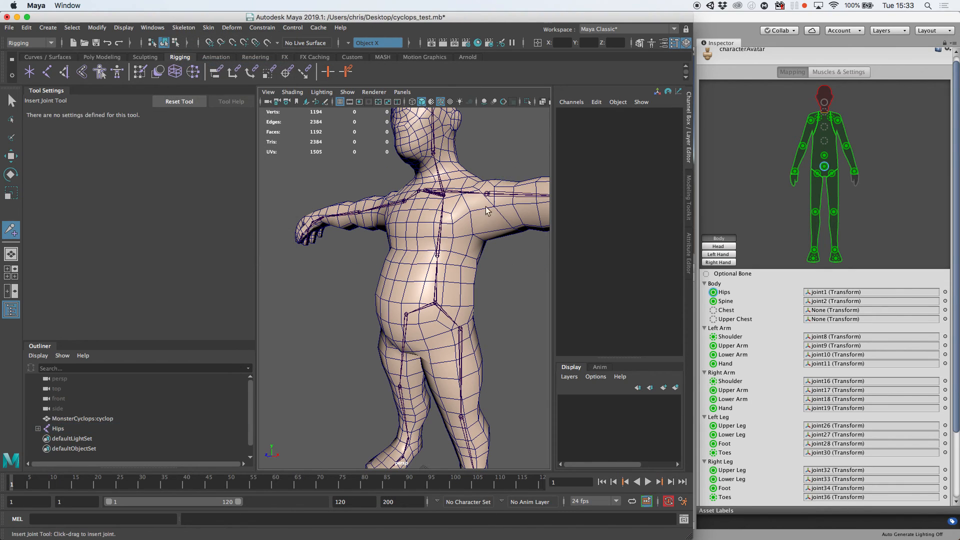
drag(439, 256, 448, 230)
key(w)
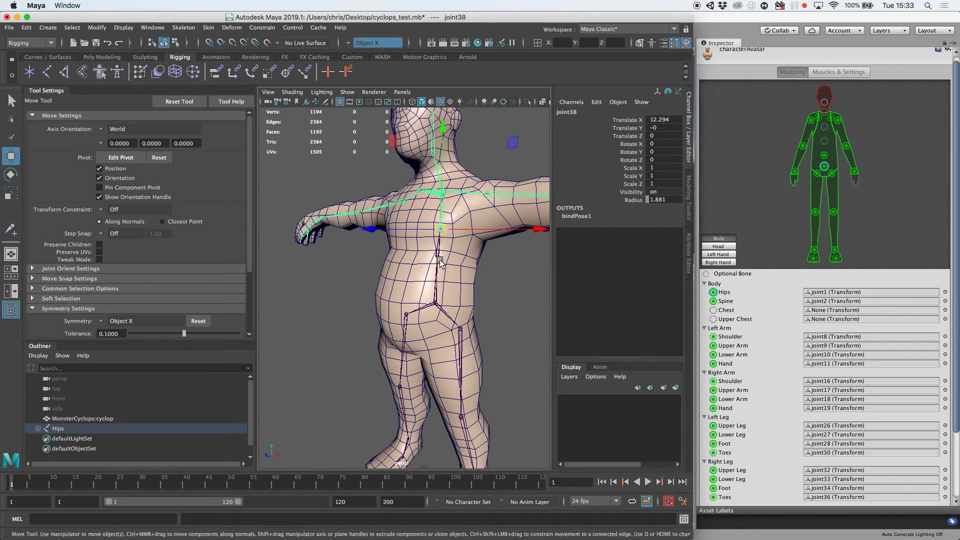
Step: Move only the Spine joint closer to the Hips, to about 16.16 in Translate X, keeping its child joints in place
click(438, 255)
key(d)
drag(439, 220, 405, 227)
key(d)
Step: Rename the newly inserted joint above Spine as Chest
alt+right_drag(431, 243, 542, 260)
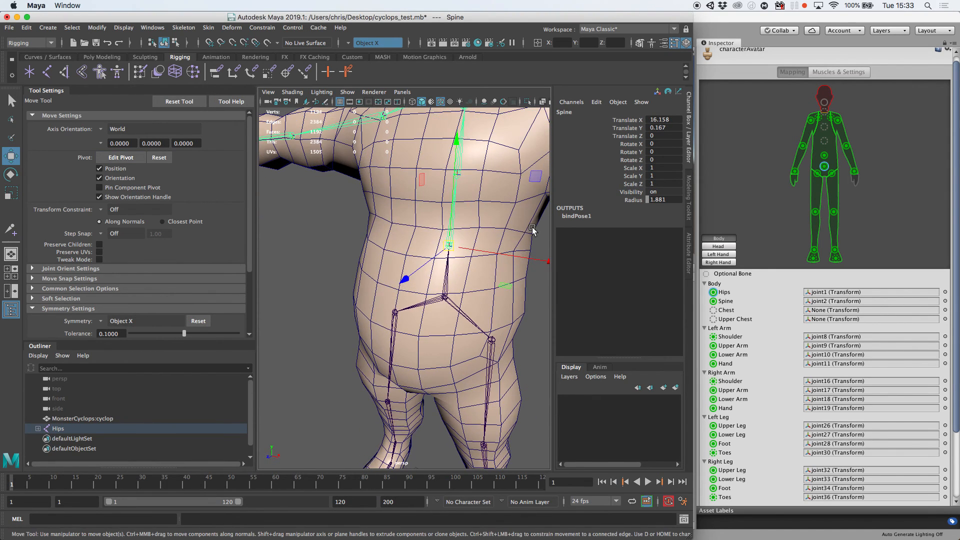
click(460, 153)
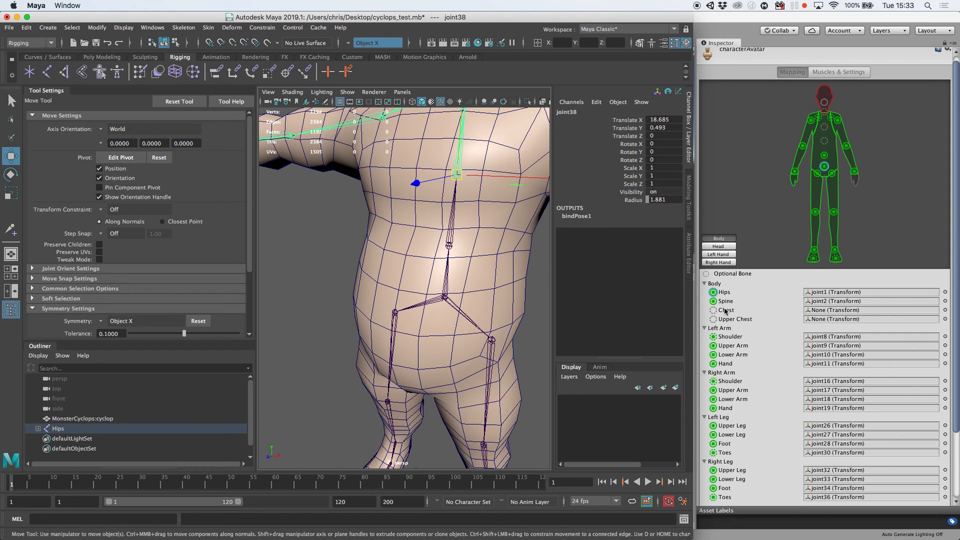
double_click(576, 112)
text(Chest)
key(Return)
Step: Rename the joint above Chest, where the shoulder chains branch off, as UpperChest
mouse_move(420, 250)
alt+right_down()
mouse_move(399, 270)
mouse_move(419, 233)
alt+right_up()
alt+drag(419, 234, 430, 227)
alt+right_drag(430, 228, 450, 210)
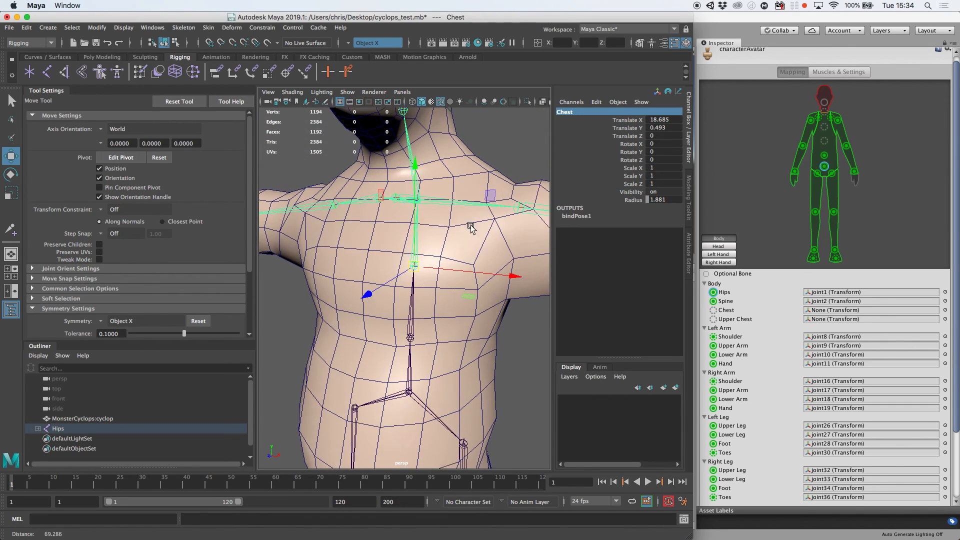
alt+drag(450, 210, 467, 199)
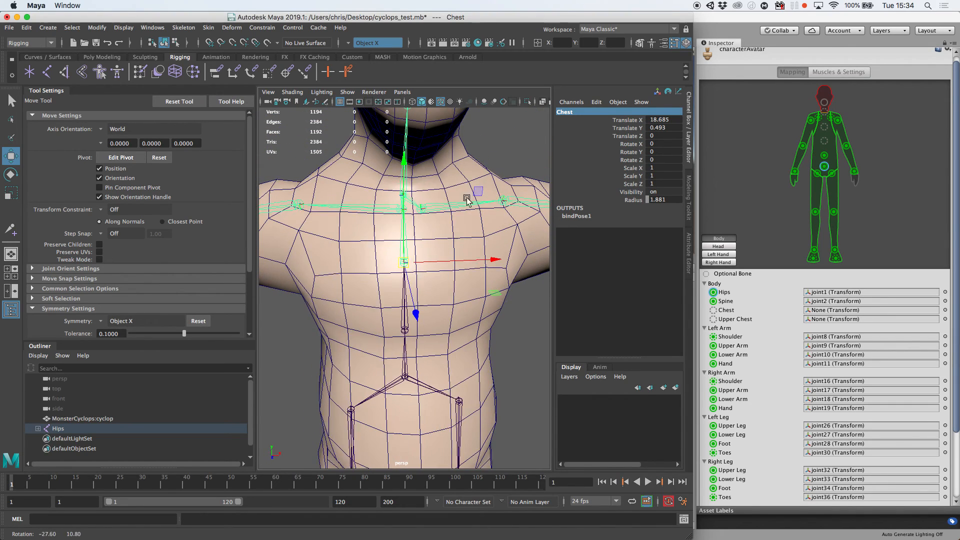
click(410, 180)
click(410, 180)
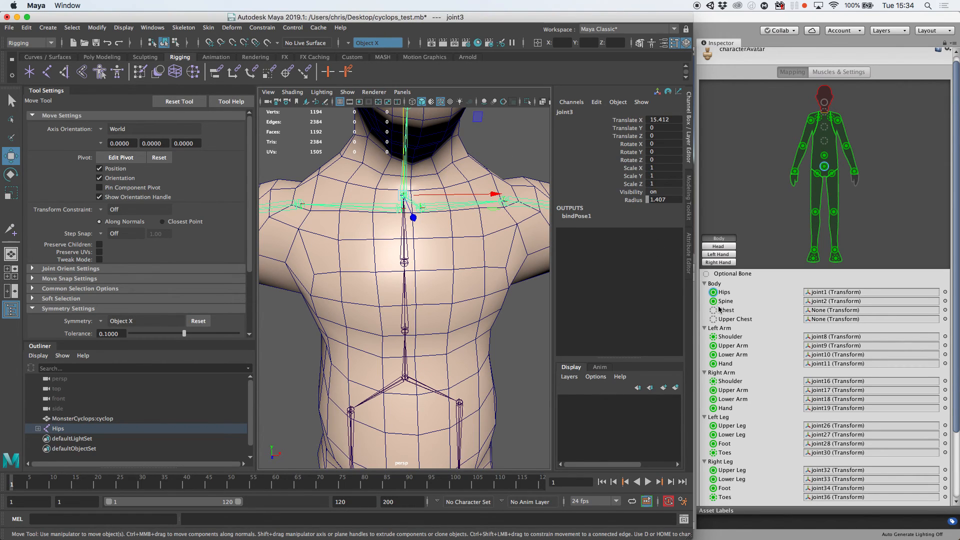
click(583, 112)
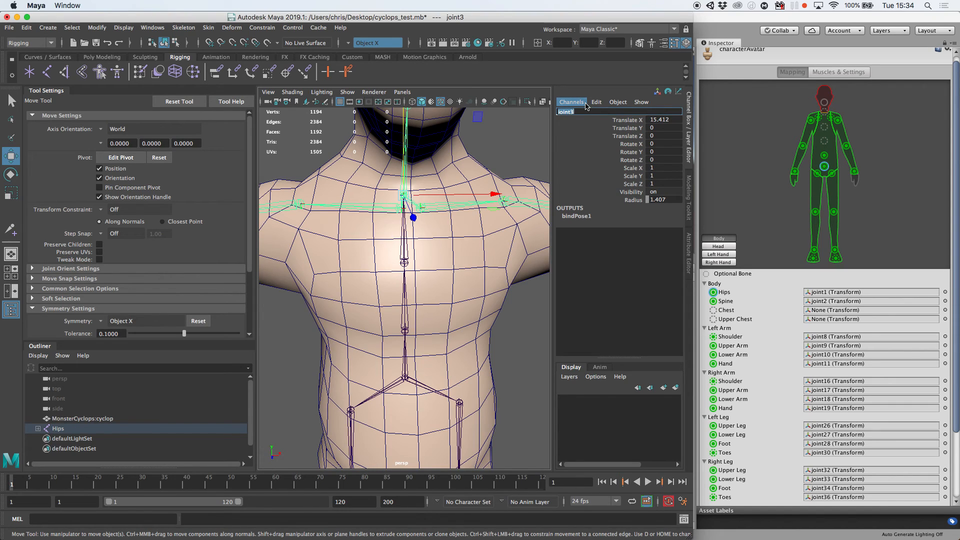
text(UpperChest)
key(Return)
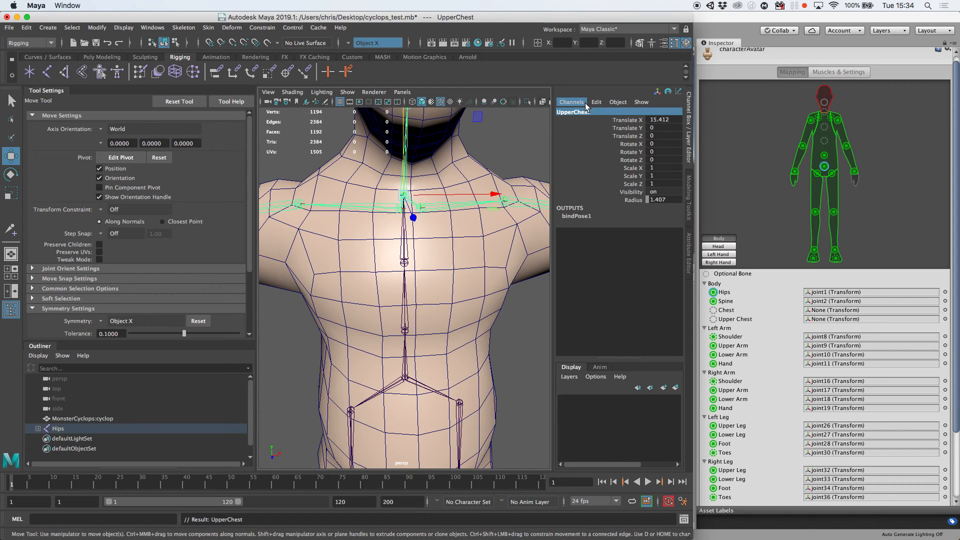
Step: Switch to Unity and examine where the Spine, Chest and Upper Chest bones sit in the avatar mapping
click(720, 312)
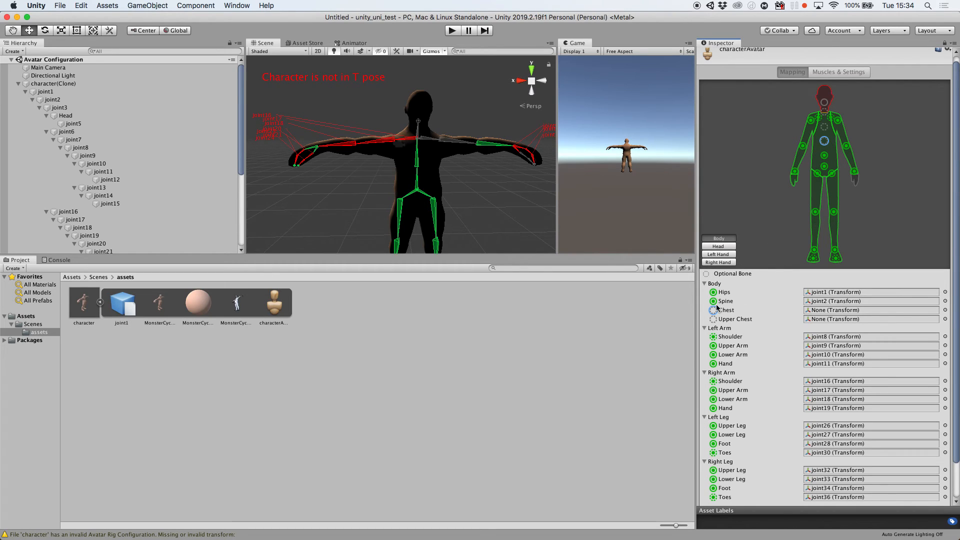
click(714, 303)
click(712, 311)
click(713, 320)
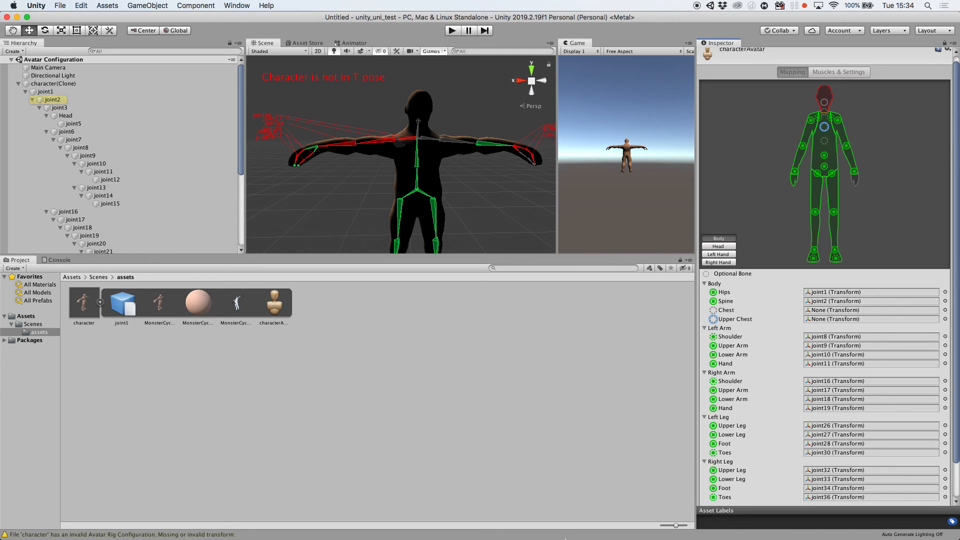
Step: Switch to Maya and lower only the UpperChest joint to about 11.11 in Translate X and -0.62 in Translate Y, keeping its children in place
click(539, 525)
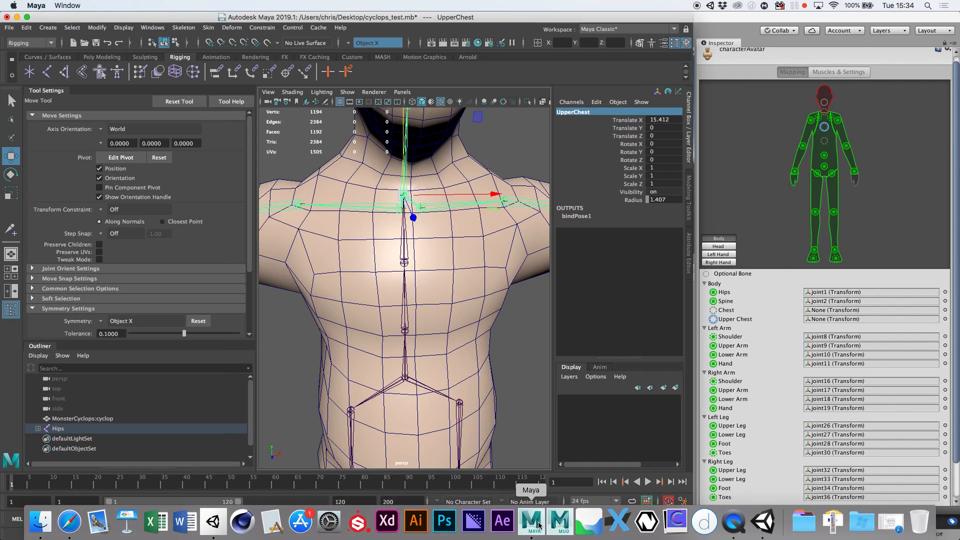
alt+drag(466, 214, 396, 162)
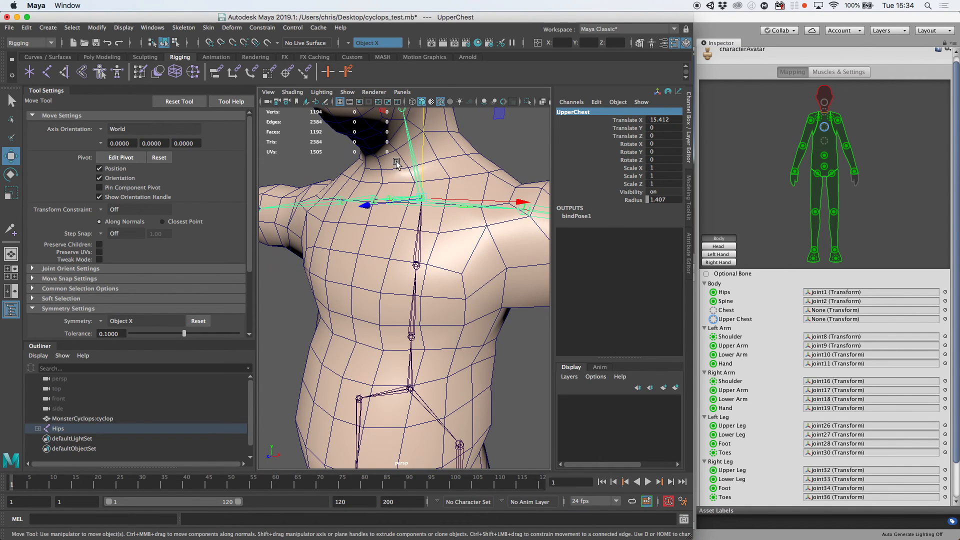
key(d)
drag(423, 149, 440, 189)
scroll(464, 179, down, 5)
key(d)
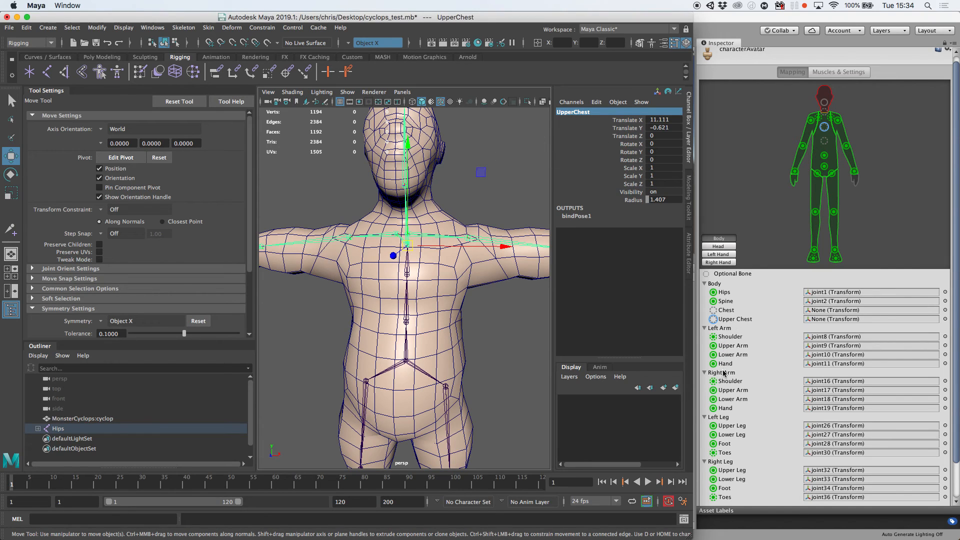
Step: Compare the body and Head bone lists in Unity's avatar mapping with the neck area of the Maya skeleton
scroll(734, 380, down, 2)
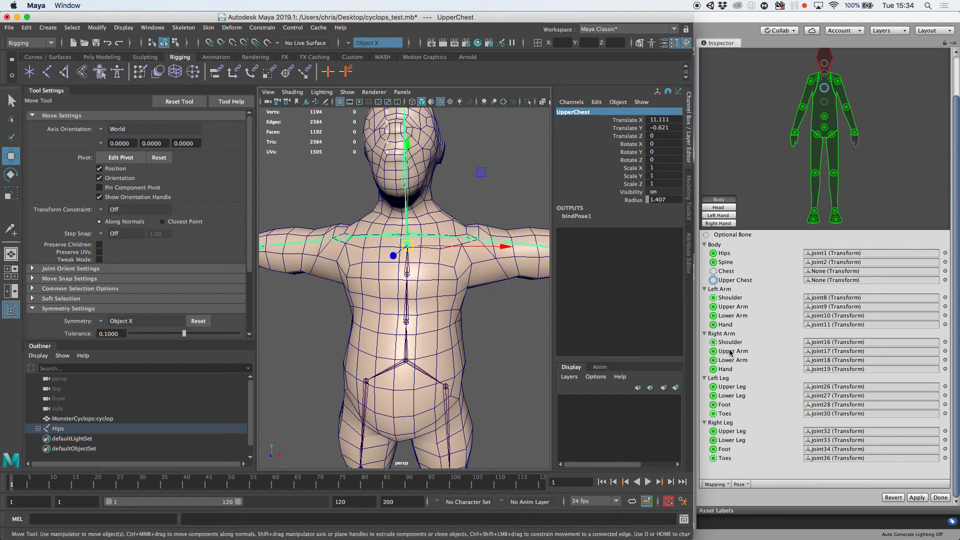
scroll(734, 336, up, 2)
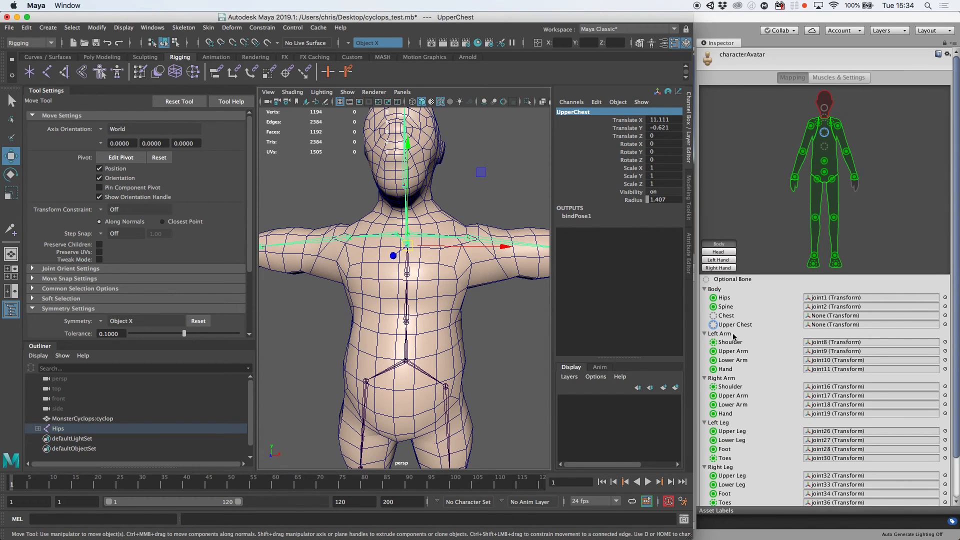
click(826, 118)
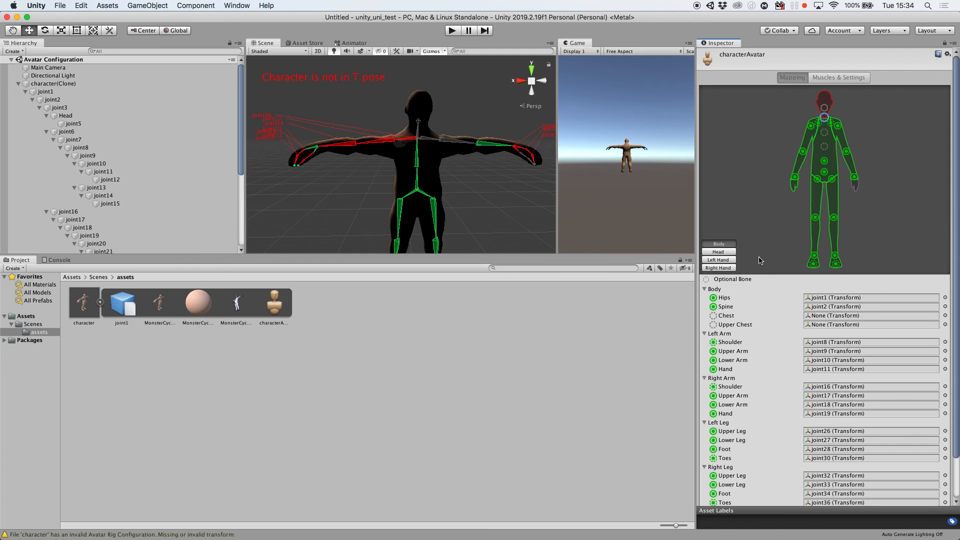
scroll(762, 358, down, 2)
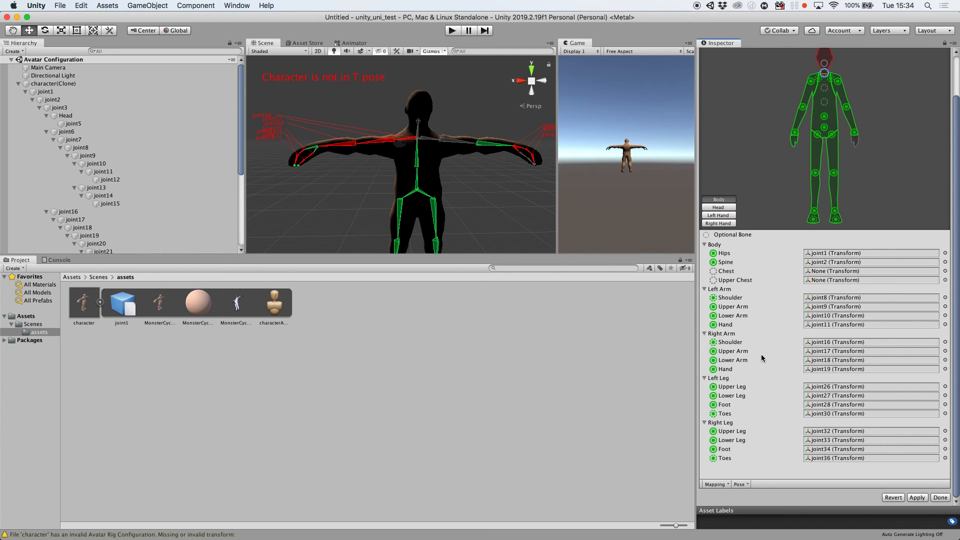
scroll(758, 350, up, 2)
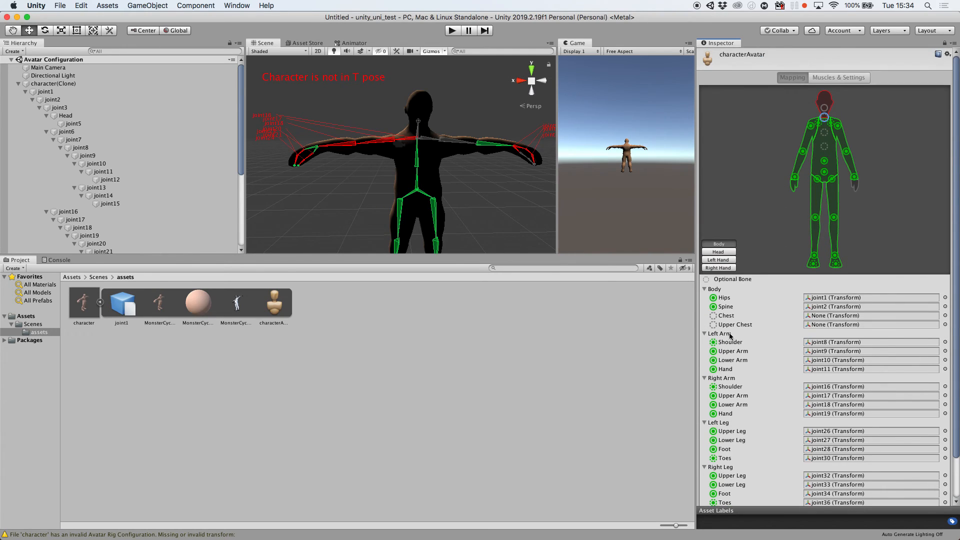
click(724, 252)
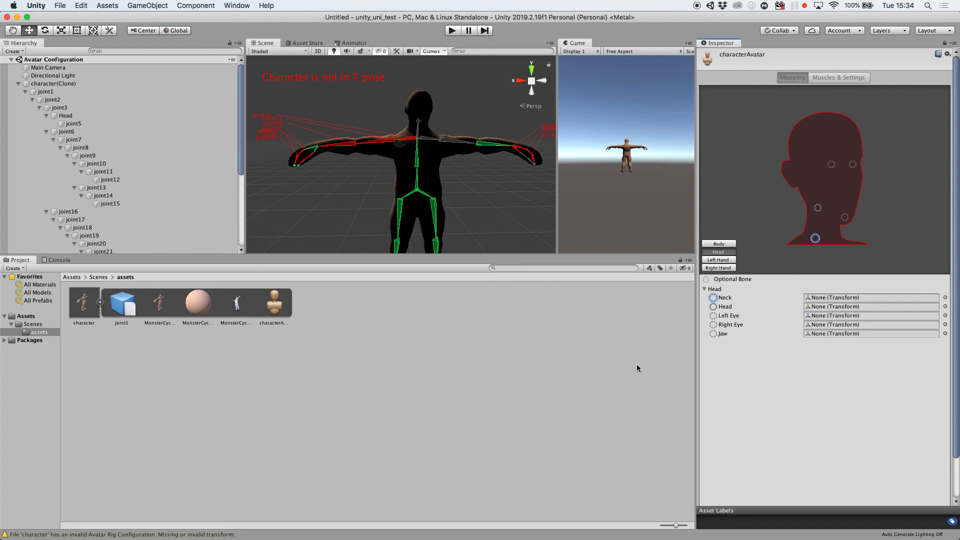
mouse_move(567, 538)
click(529, 520)
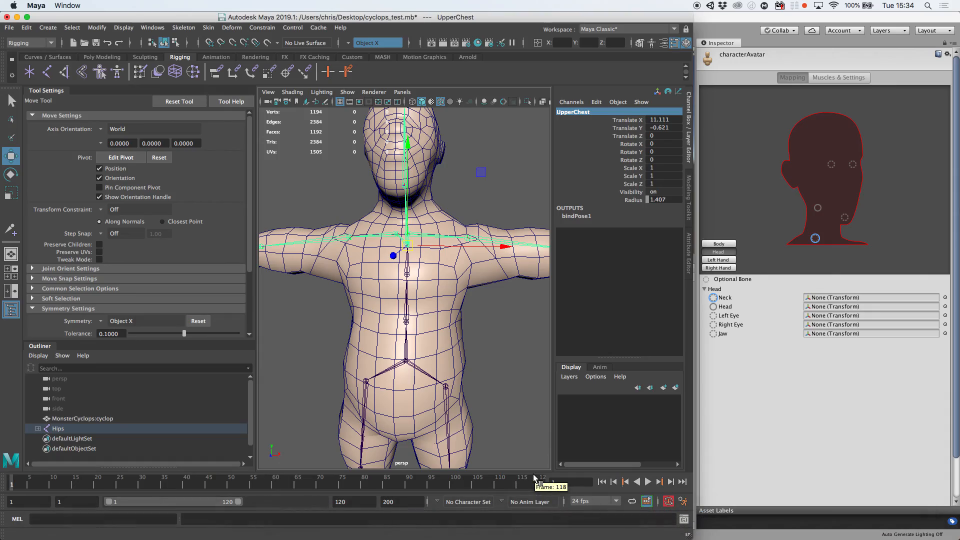
alt+drag(488, 211, 407, 210)
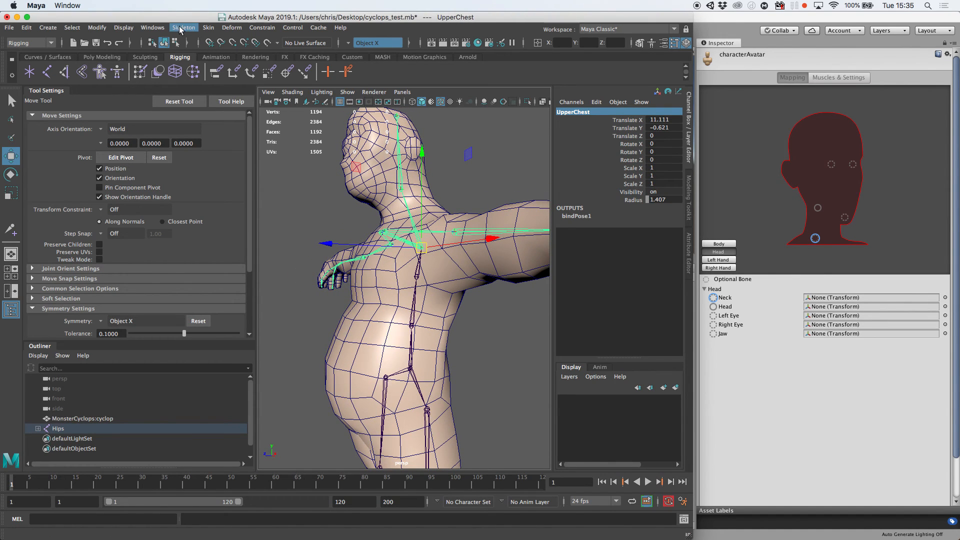
click(184, 28)
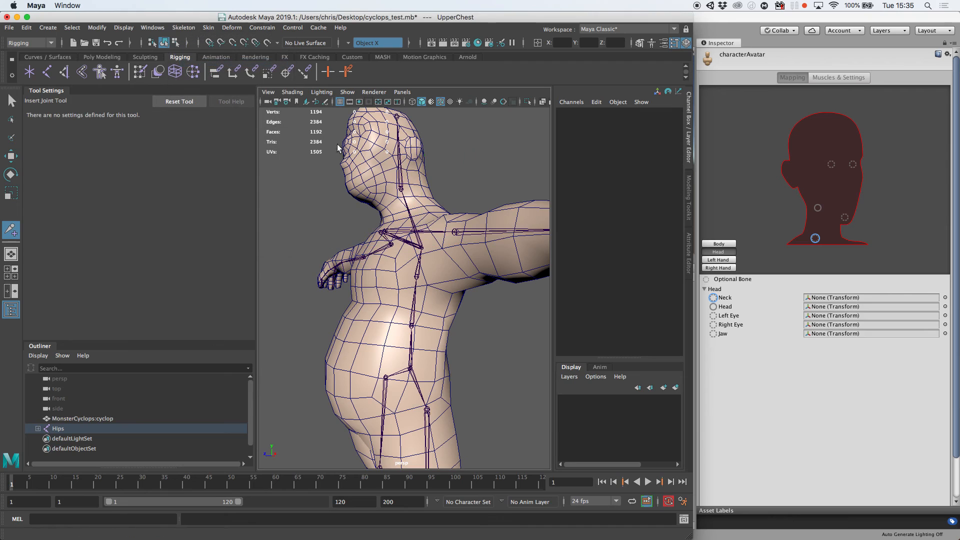
click(216, 64)
alt+drag(426, 221, 427, 221)
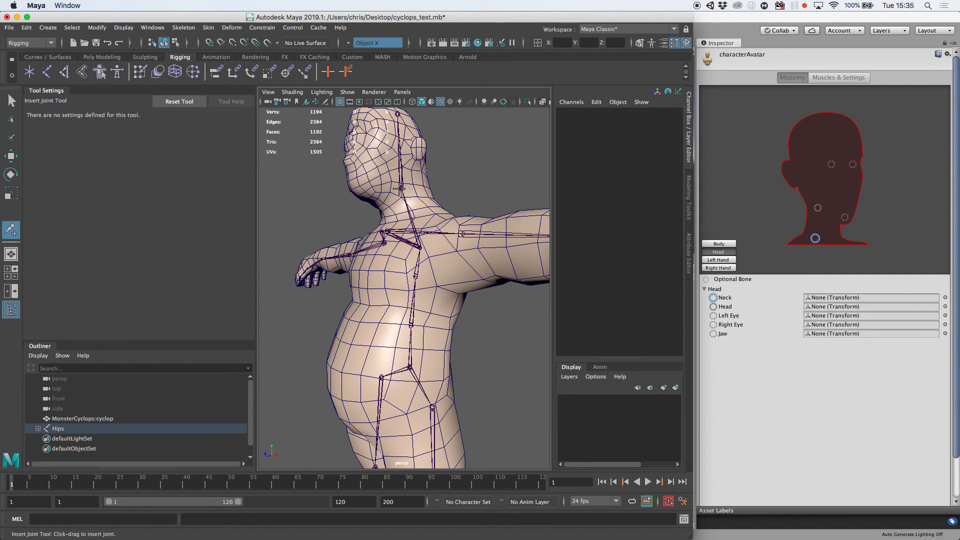
key(w)
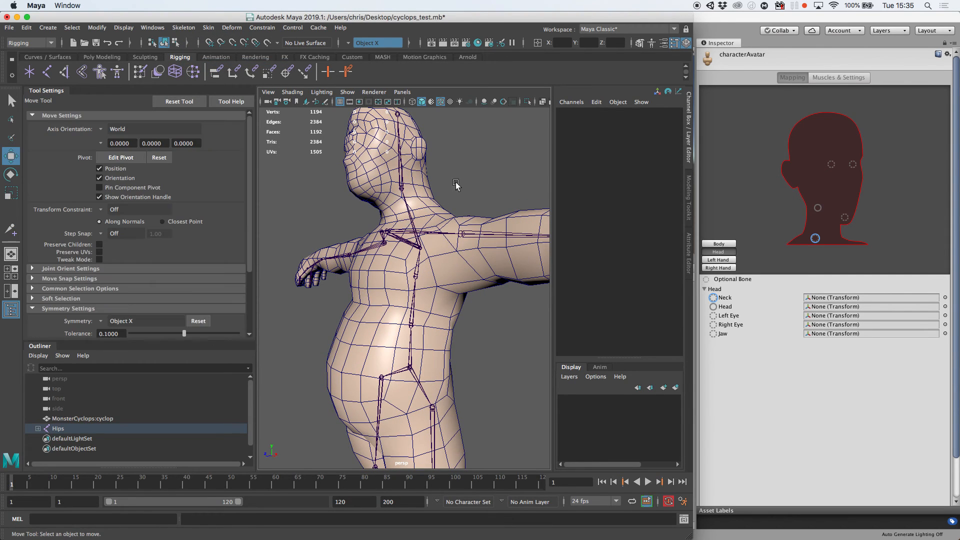
Step: Create a separate joint at the base of the neck in the side view, at about 161.3 in Y and -4.1 in Z
click(409, 184)
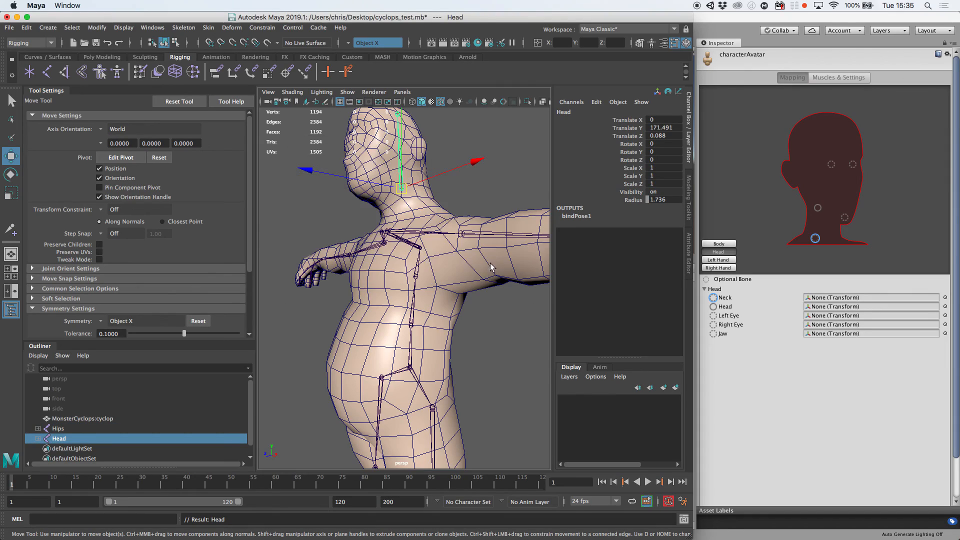
key(space)
key(space)
key(f)
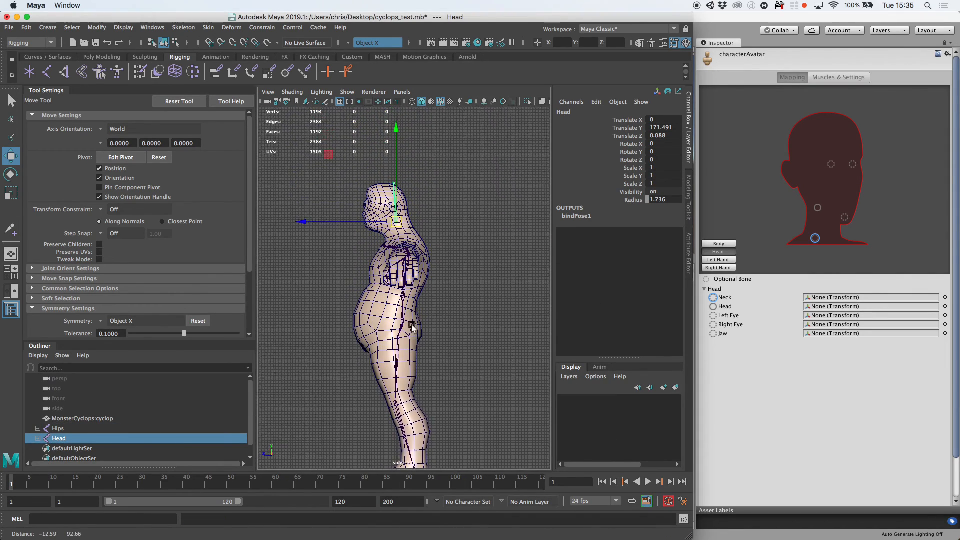
alt+right_drag(385, 215, 320, 176)
alt+middle_drag(417, 163, 464, 268)
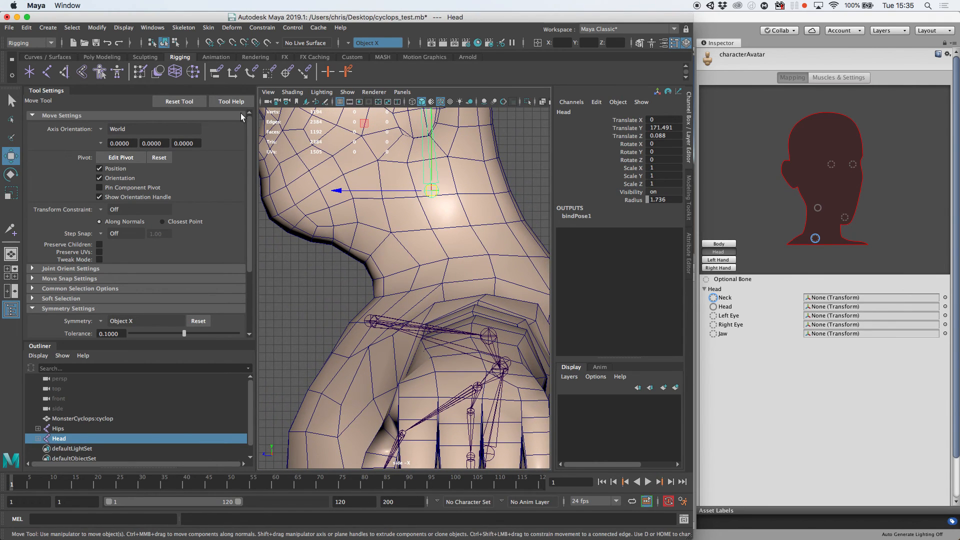
click(50, 74)
click(465, 277)
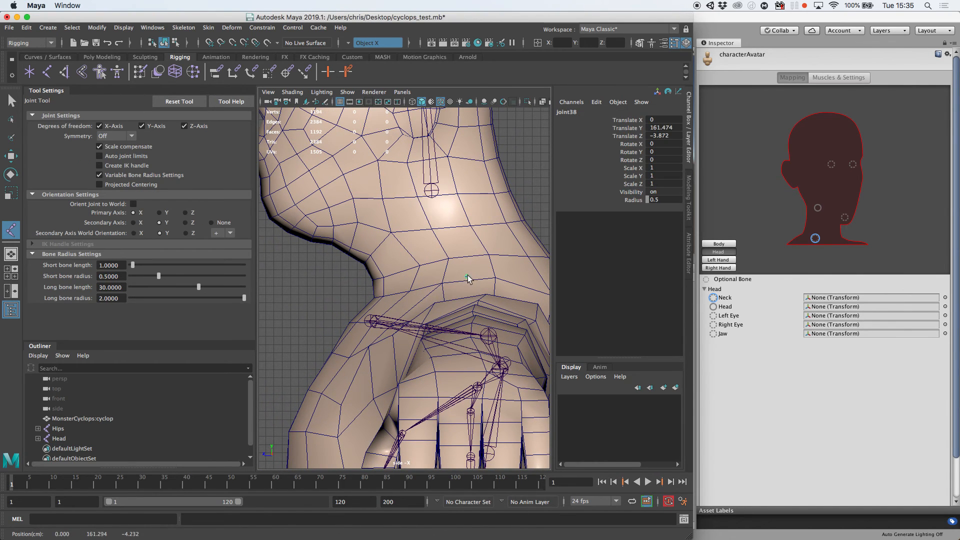
Step: Rename the new joint at the base of the neck as Neck
key(space)
double_click(580, 112)
text(N)
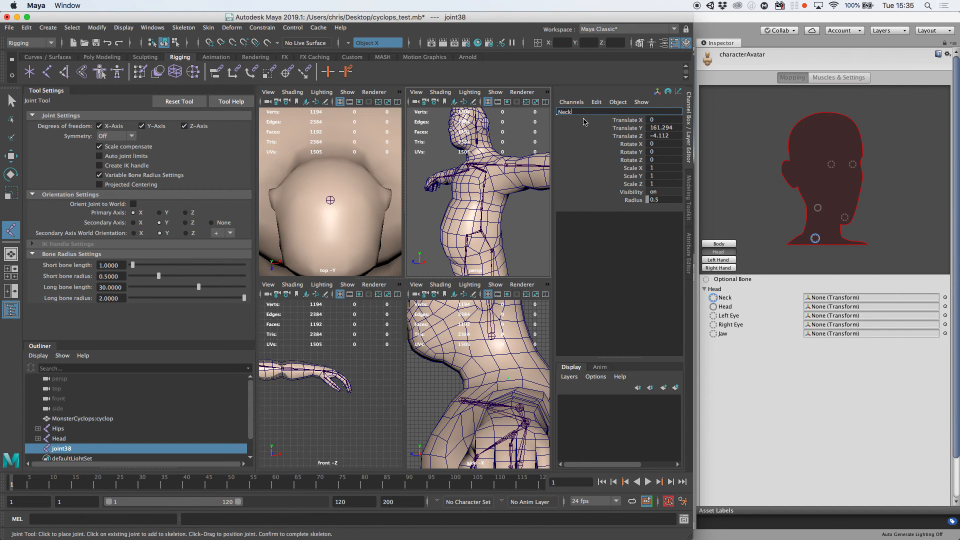
text(eck)
key(Return)
key(space)
Step: Parent the Head joint to the Neck joint
alt+drag(374, 219, 393, 232)
key(w)
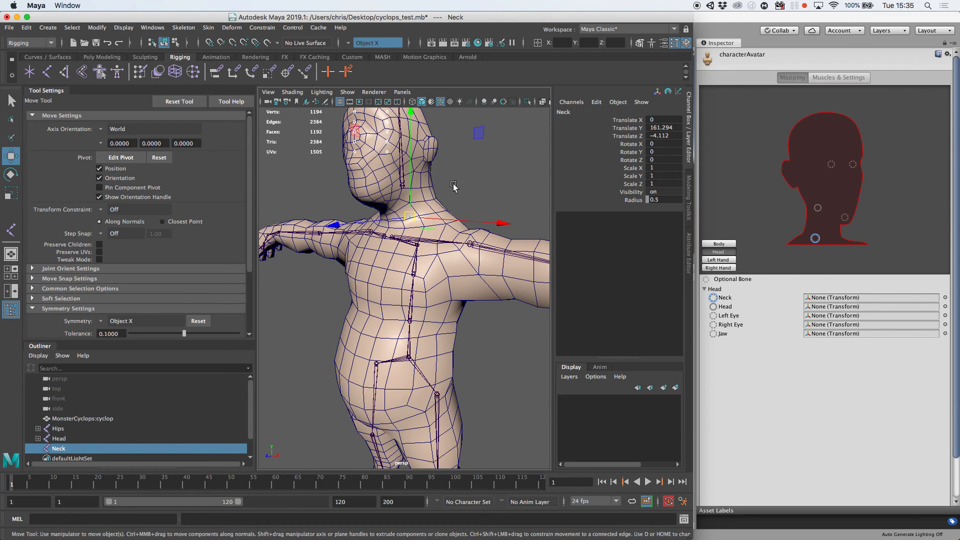
click(402, 185)
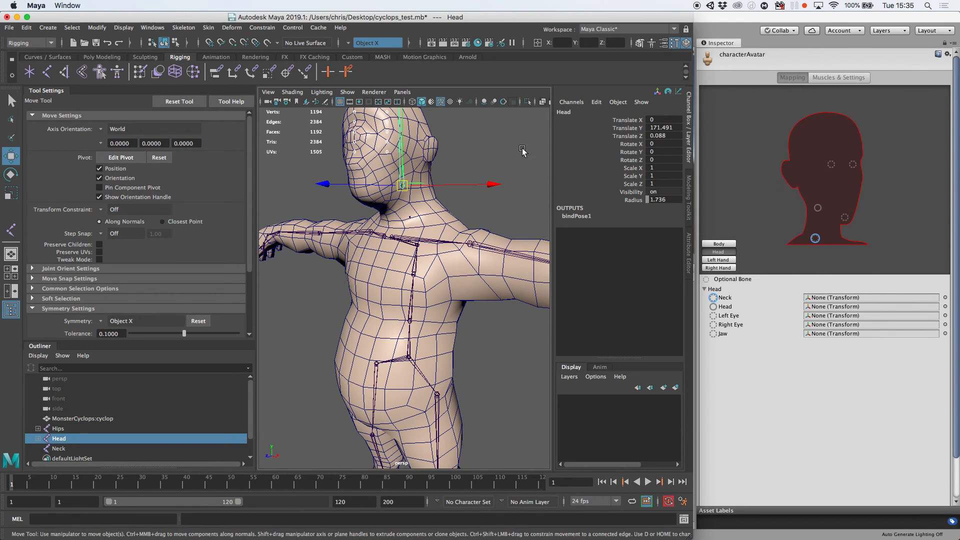
shift+click(410, 218)
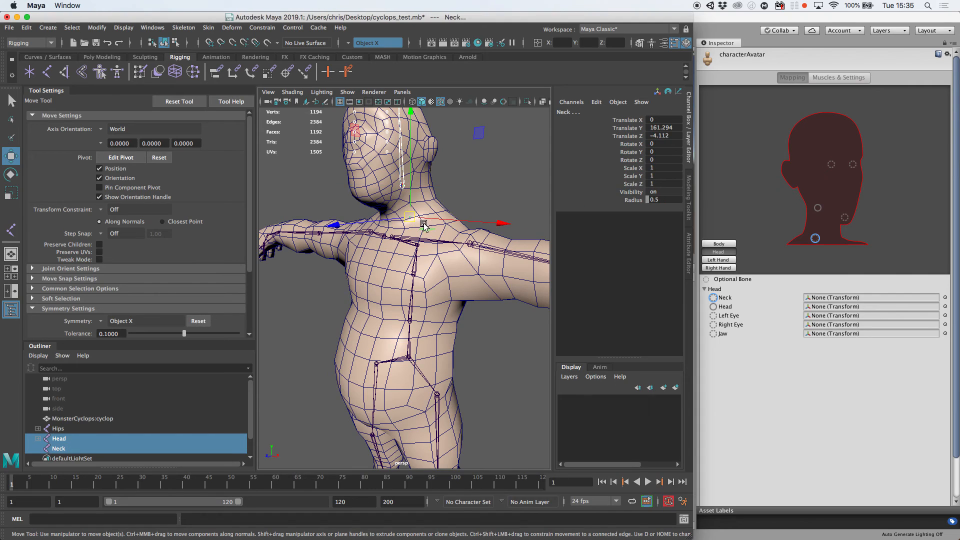
click(477, 185)
click(402, 185)
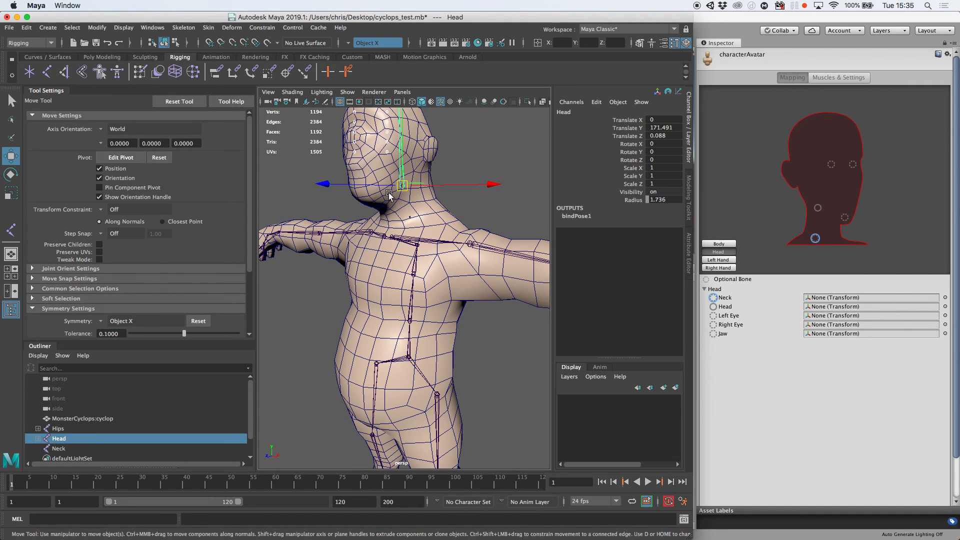
shift+click(410, 219)
key(p)
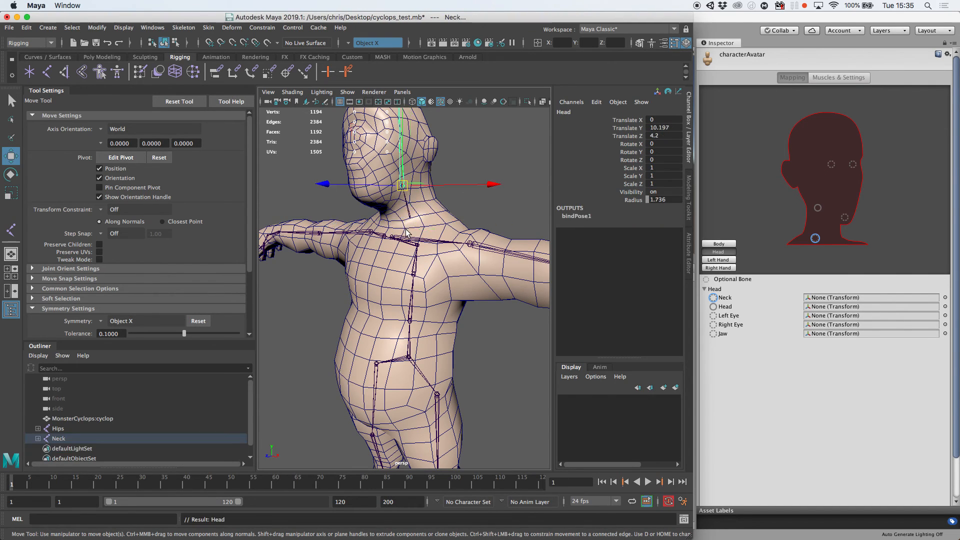
Step: Parent the Neck joint, with the Head attached, to the UpperChest joint
click(411, 218)
alt+drag(418, 245, 397, 266)
scroll(428, 233, up, 5)
shift+click(439, 219)
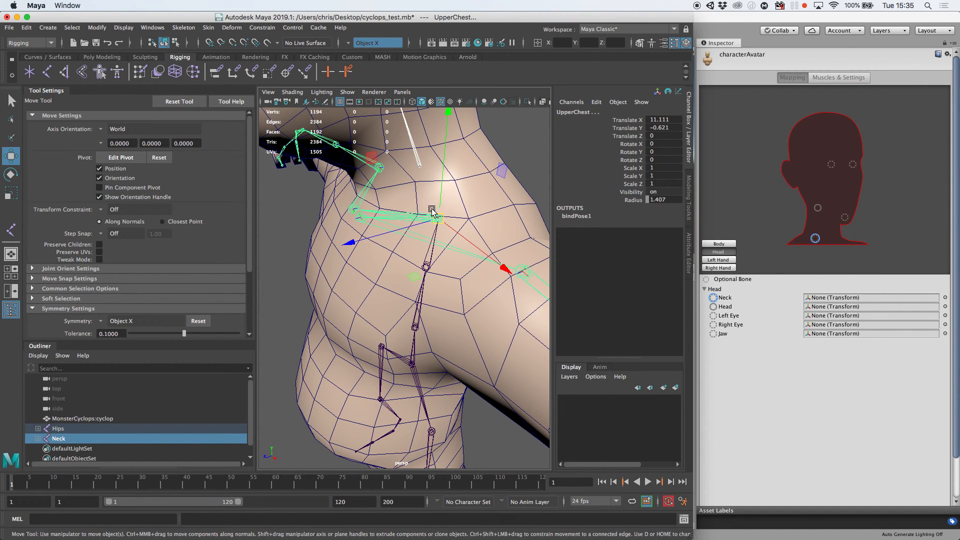
key(p)
scroll(402, 192, down, 5)
alt+drag(402, 191, 440, 198)
scroll(450, 200, up, 6)
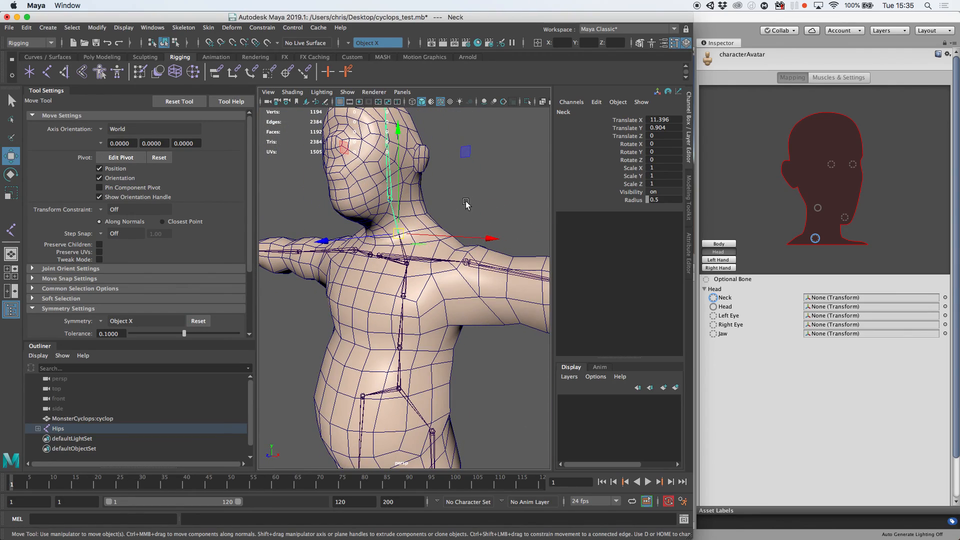
Step: Select the UpperChest and Head joints in turn to check the names and hierarchy of the rebuilt neck chain
click(484, 200)
click(404, 260)
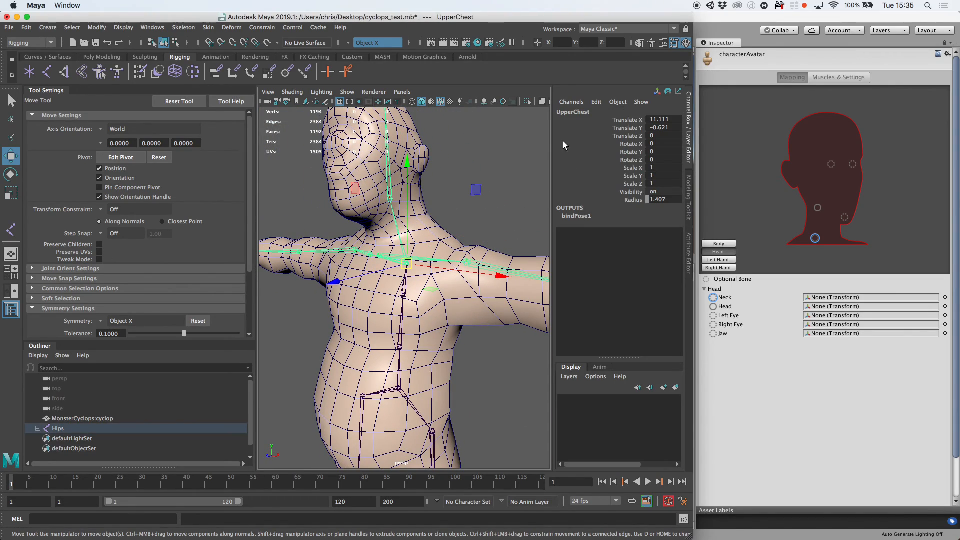
click(390, 199)
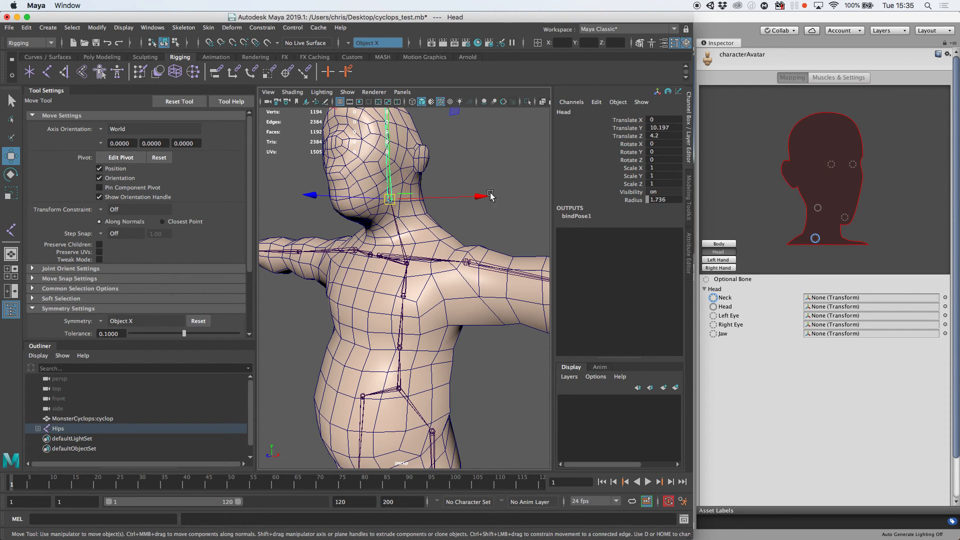
alt+right_drag(501, 222, 362, 278)
alt+drag(363, 278, 424, 289)
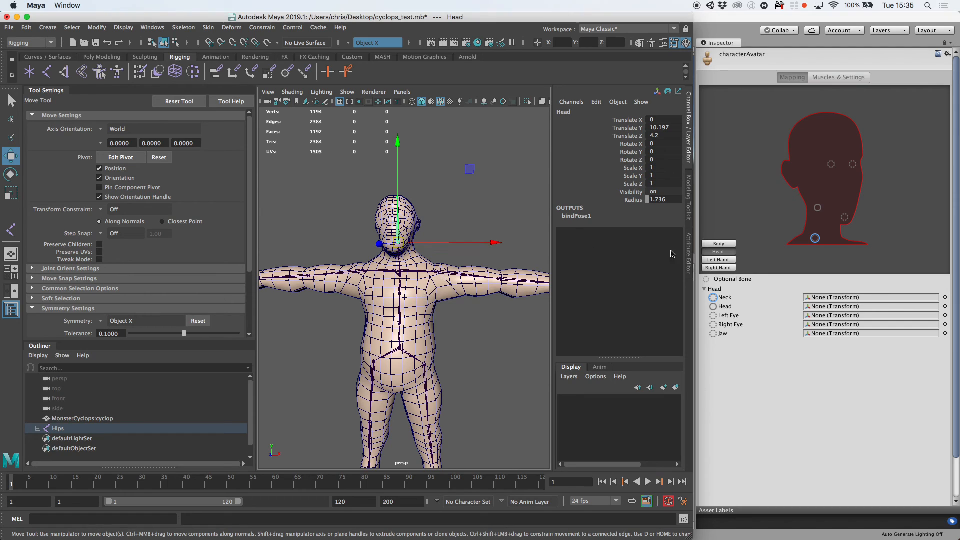
Step: Compare Unity's body bone mapping, including the Left Arm entries, with the shoulder joints on the Maya skeleton
click(754, 369)
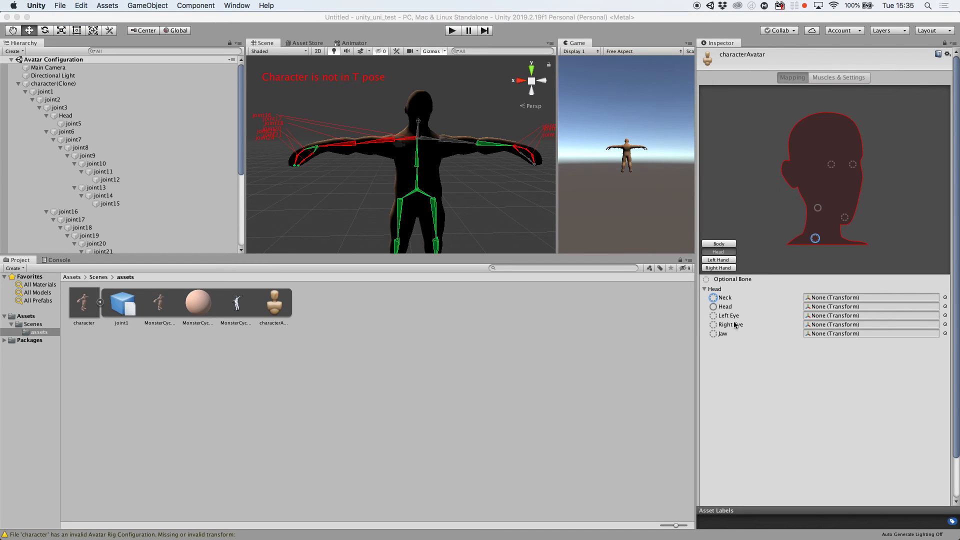
click(723, 245)
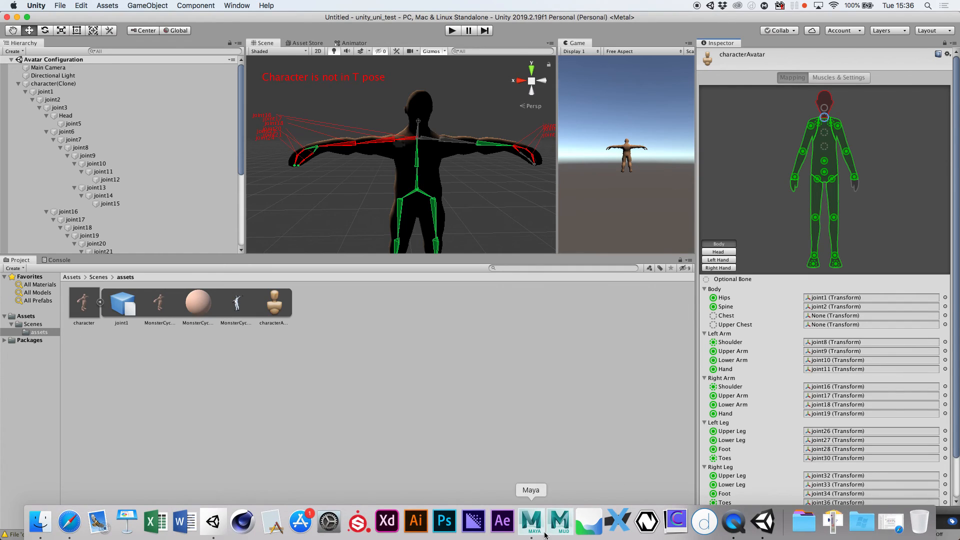
click(540, 521)
alt+drag(430, 299, 419, 324)
scroll(468, 267, up, 5)
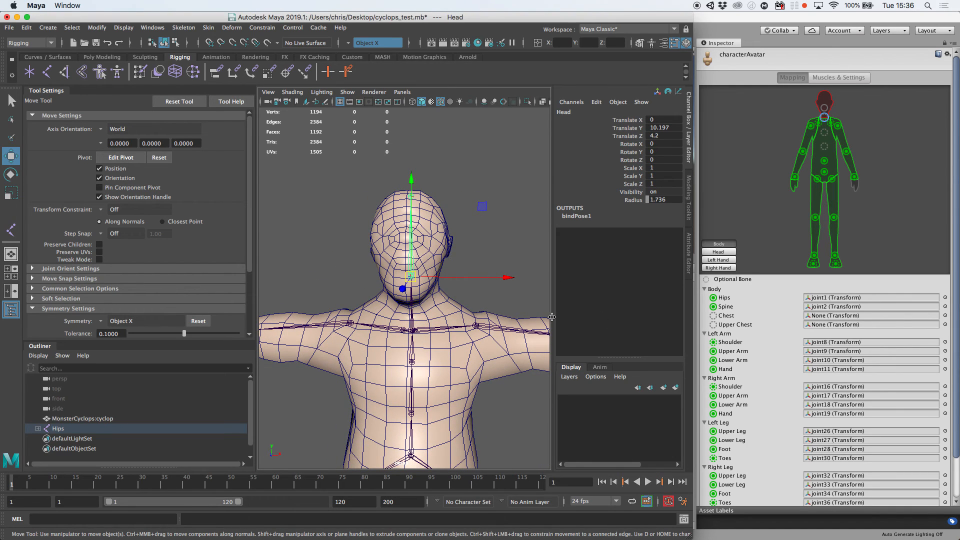
click(735, 354)
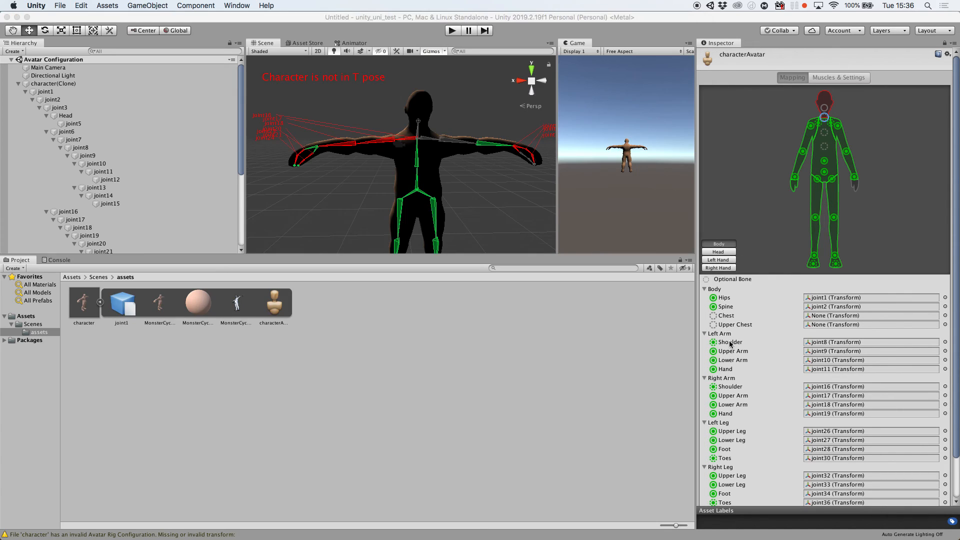
Step: Highlight the Left Arm Shoulder bone in Unity's mapping and rename the innermost left shoulder joint in Maya to Left_Arm_Shoulder
click(714, 342)
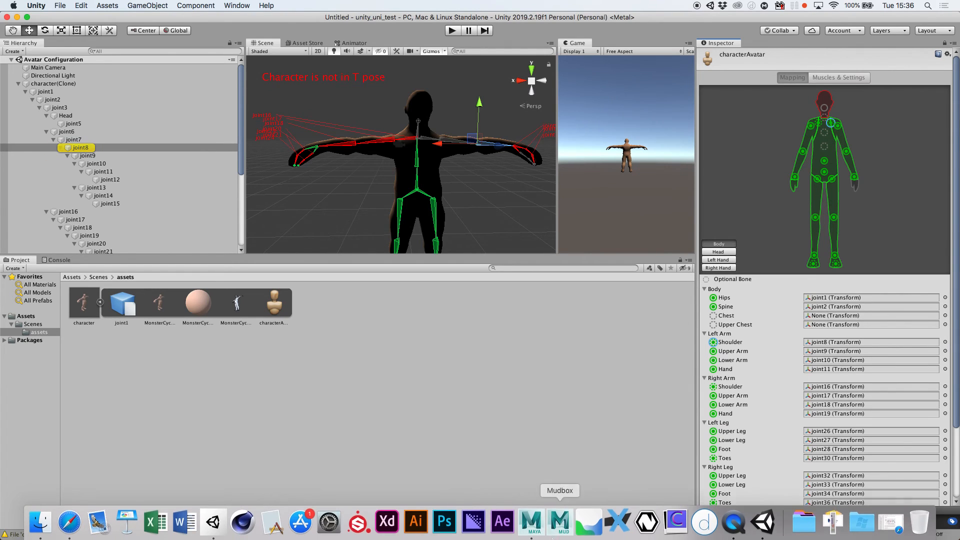
click(531, 534)
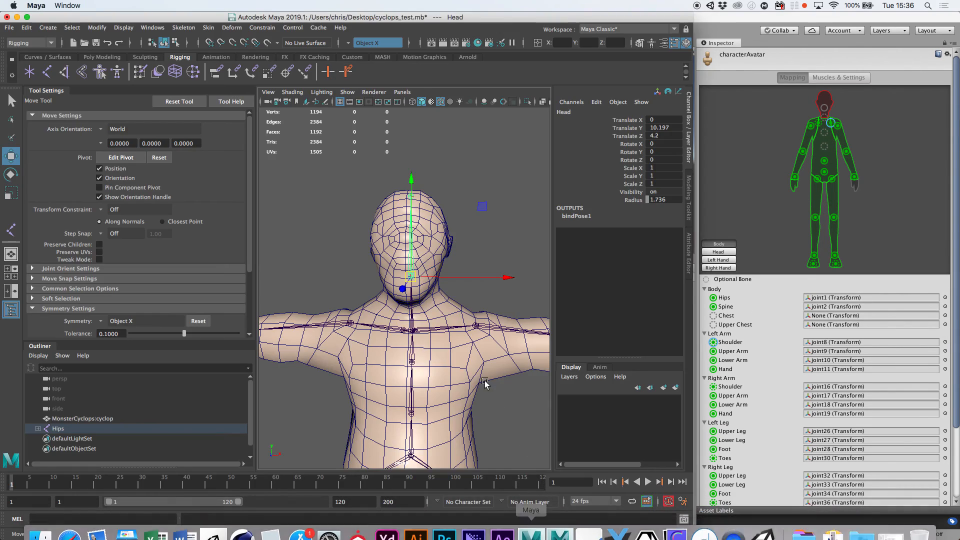
click(418, 328)
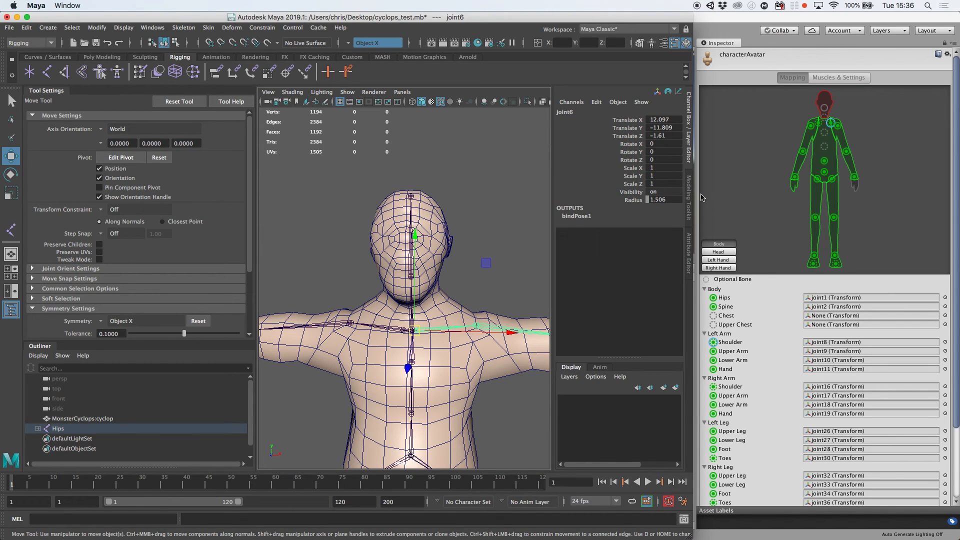
click(588, 110)
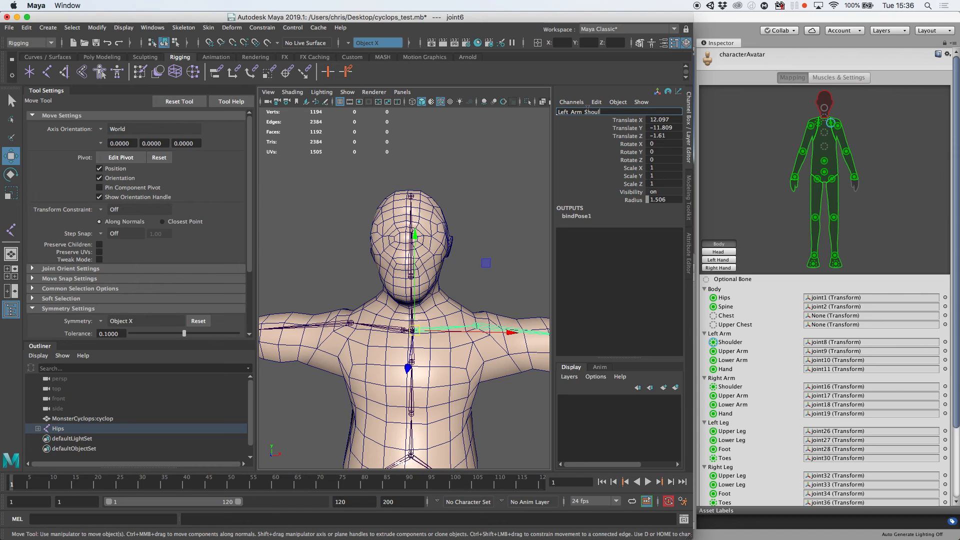
key(Return)
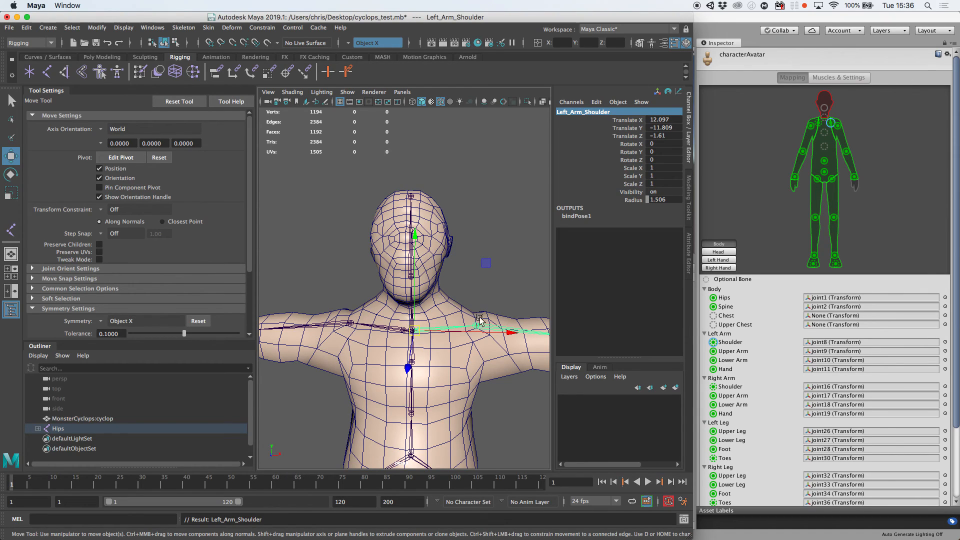
Step: Rename the joint at the top of the character's left arm to Left_Upper_Arm
click(514, 295)
click(496, 327)
double_click(590, 109)
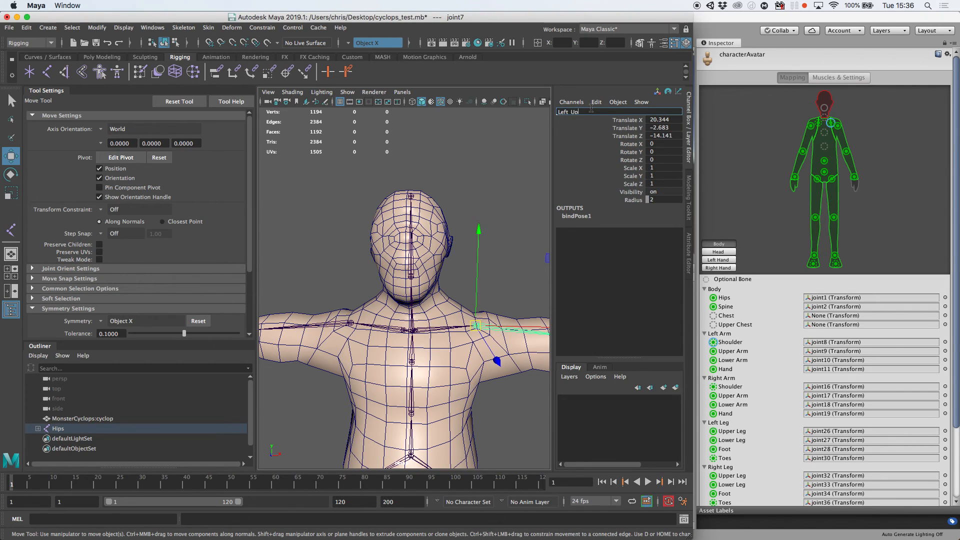
key(Return)
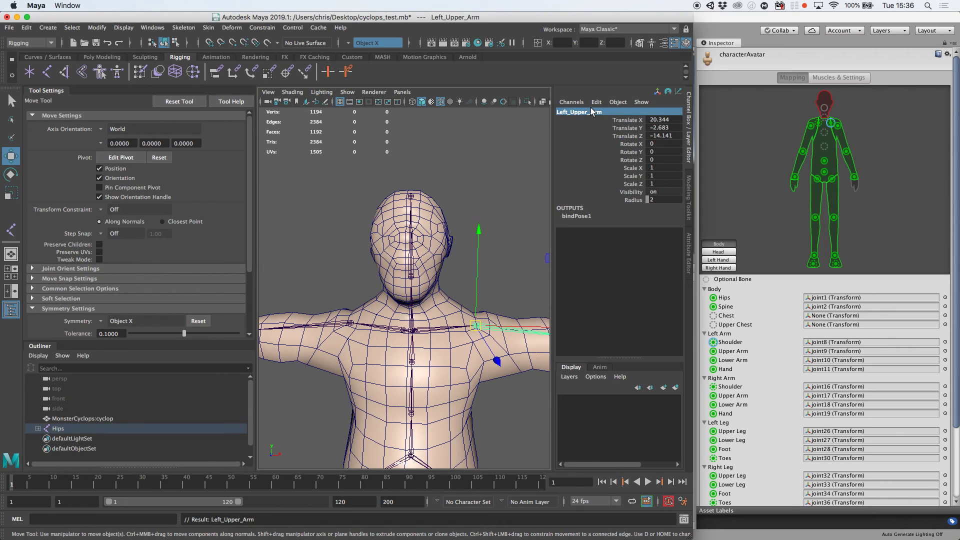
Step: Rename the character's left elbow joint to Left_Lower_Arm
alt+drag(475, 245, 371, 230)
alt+middle_drag(371, 229, 328, 213)
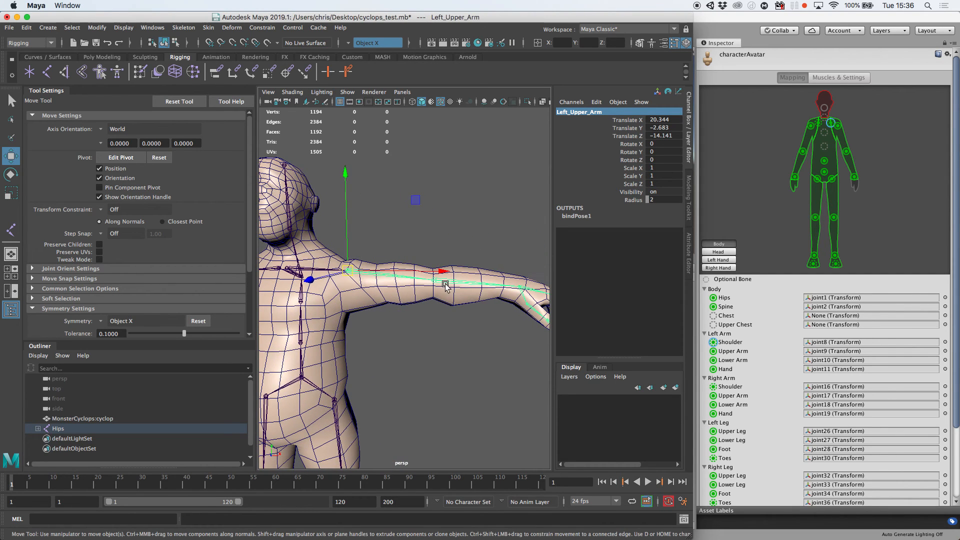
click(444, 281)
double_click(570, 112)
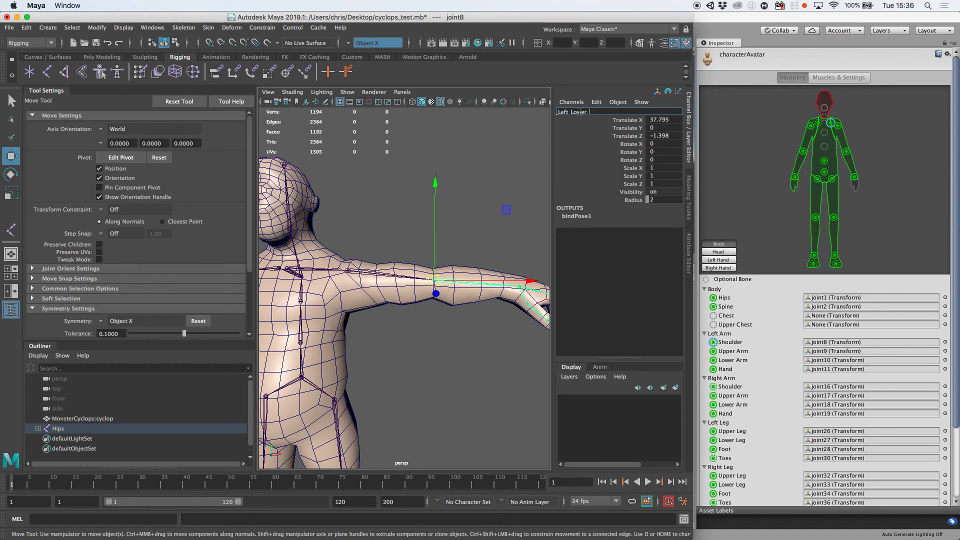
text(Left_Lower_Arm)
key(Return)
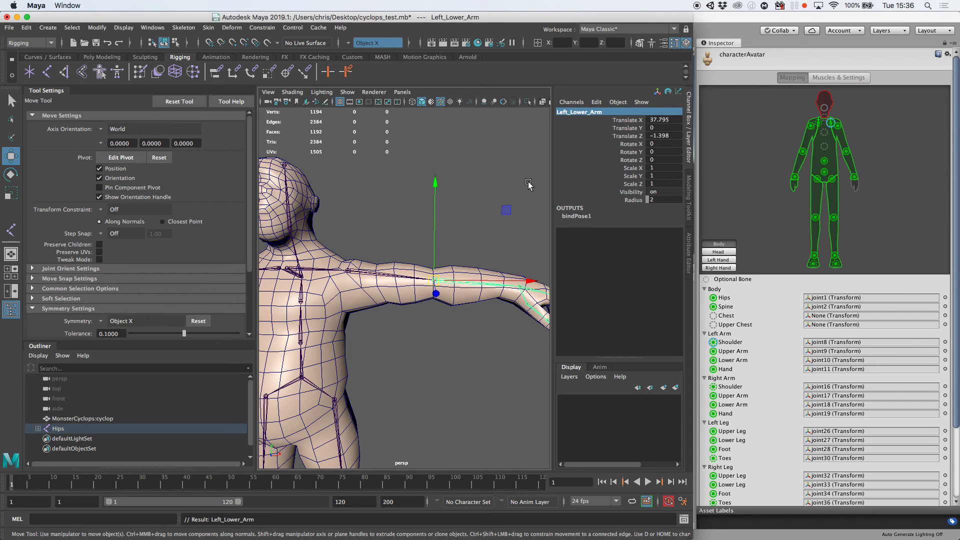
Step: Rename the character's left wrist joint to Left_Hand
click(520, 289)
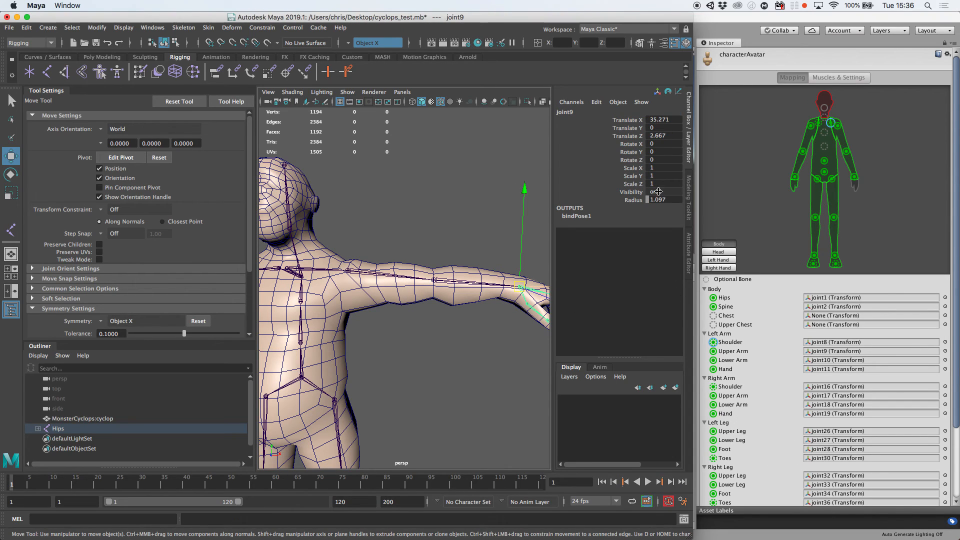
click(590, 119)
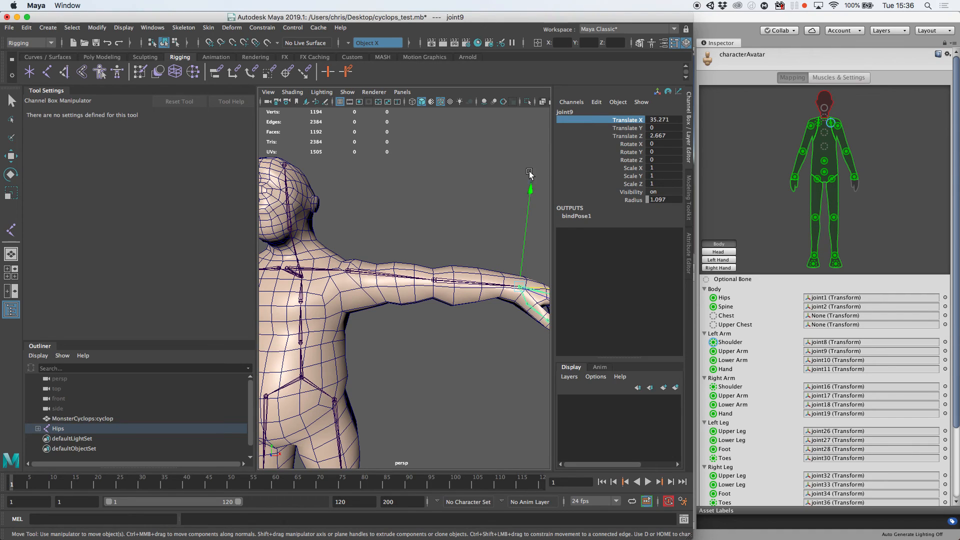
click(585, 112)
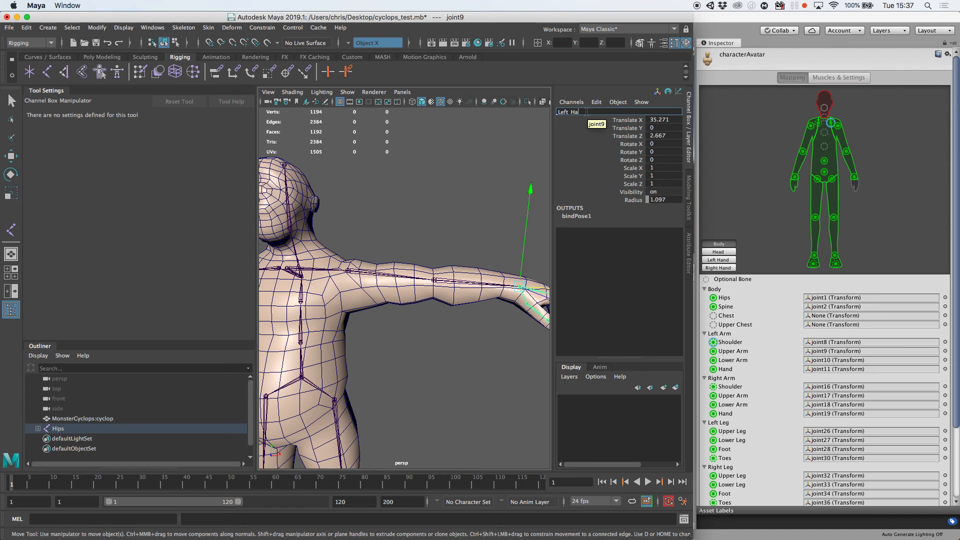
text(Left_Hand)
key(Return)
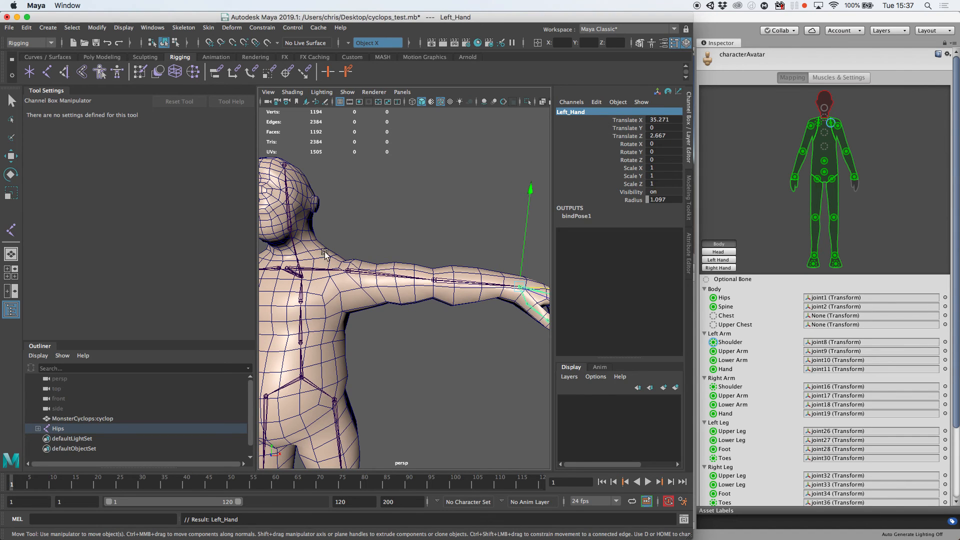
Step: Copy the Left_Arm_Shoulder name onto the matching inner right shoulder joint and change it to Right_Arm_Shoulder
alt+middle_drag(323, 250, 458, 209)
click(423, 265)
key(w)
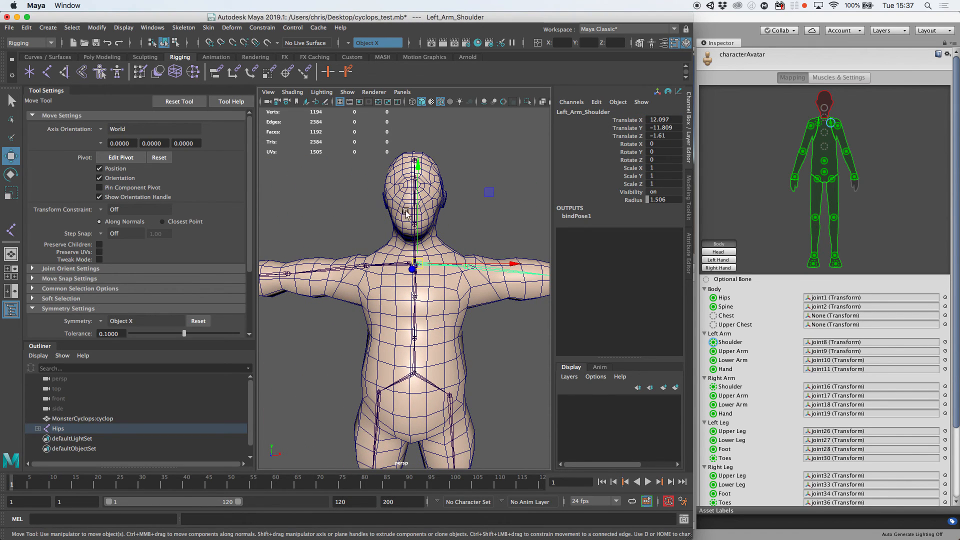
click(598, 112)
key(super+c)
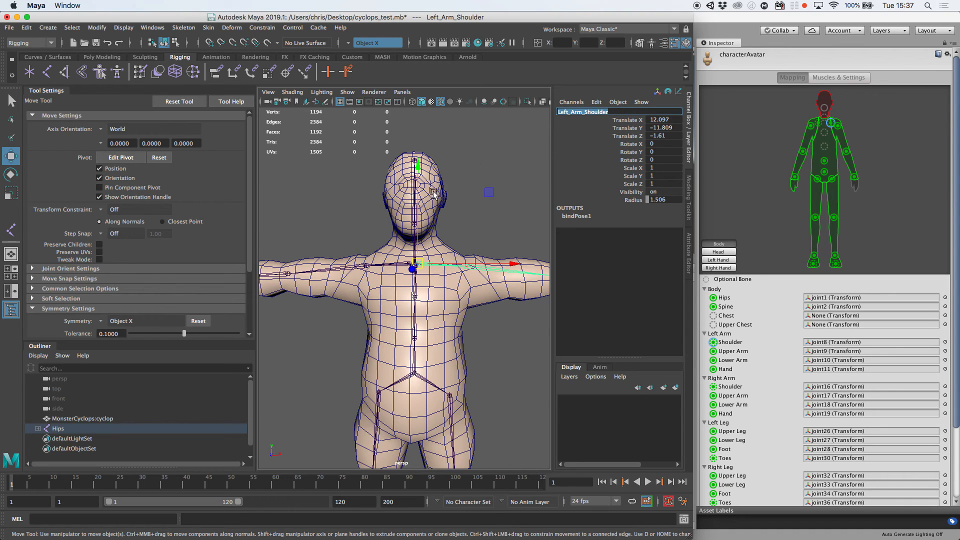
click(394, 262)
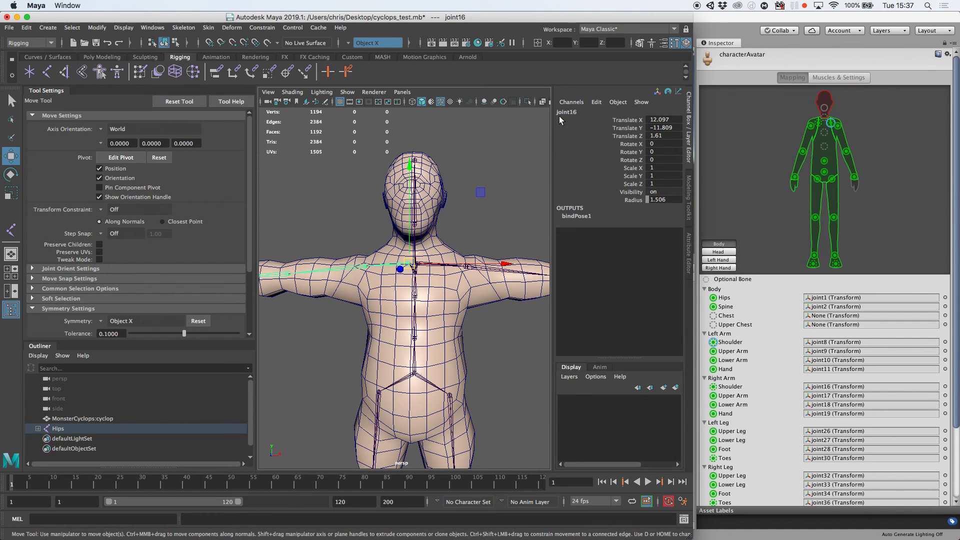
click(574, 113)
key(super+v)
drag(567, 112, 540, 112)
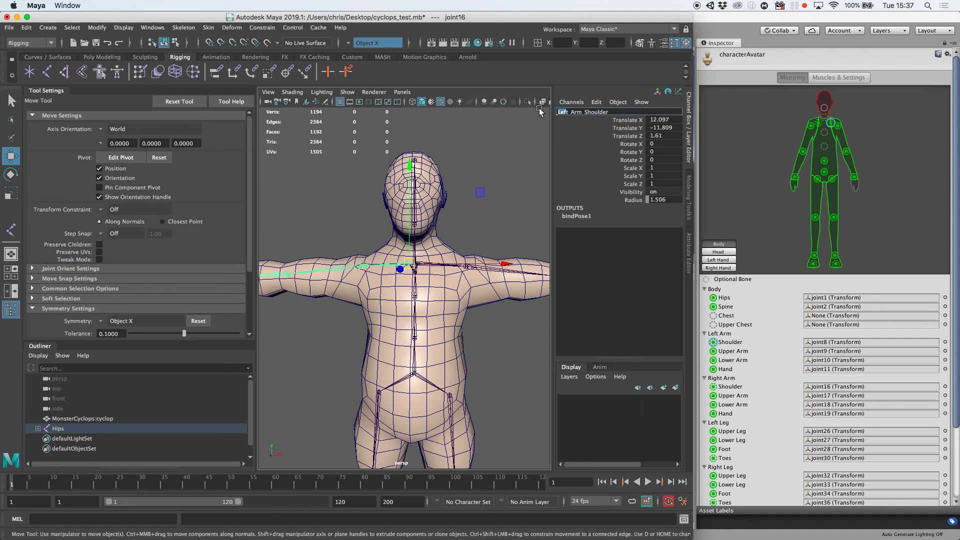
text(Right)
key(Return)
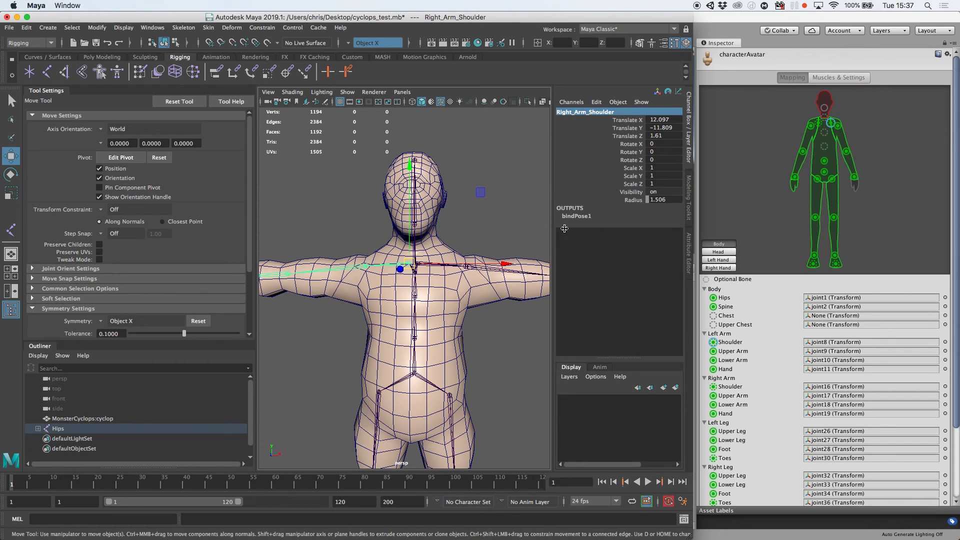
Step: Reuse the Left_Upper_Arm name for the joint at the top of the right arm, changing it to Right_Upper_Arm
click(523, 270)
click(604, 112)
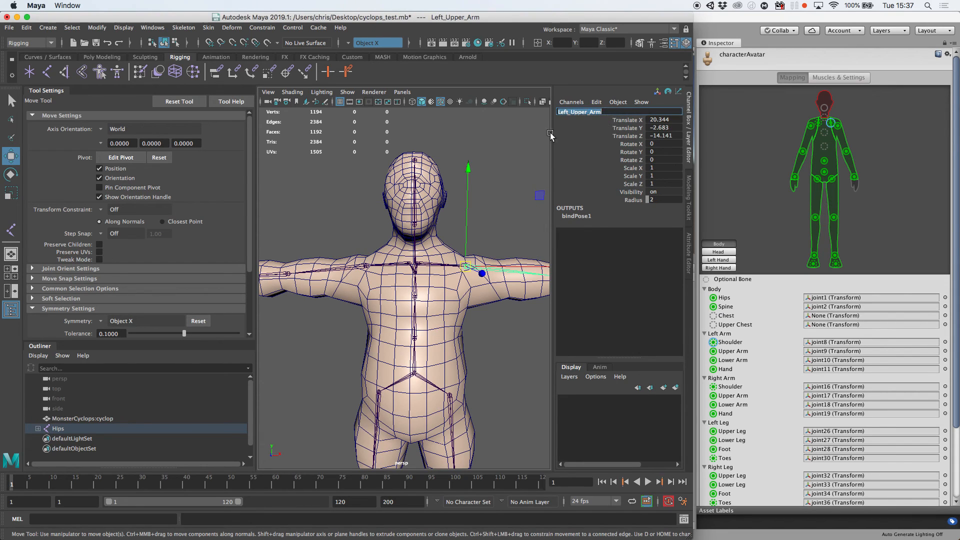
click(320, 268)
click(373, 256)
click(570, 111)
drag(569, 111, 540, 113)
text(Right)
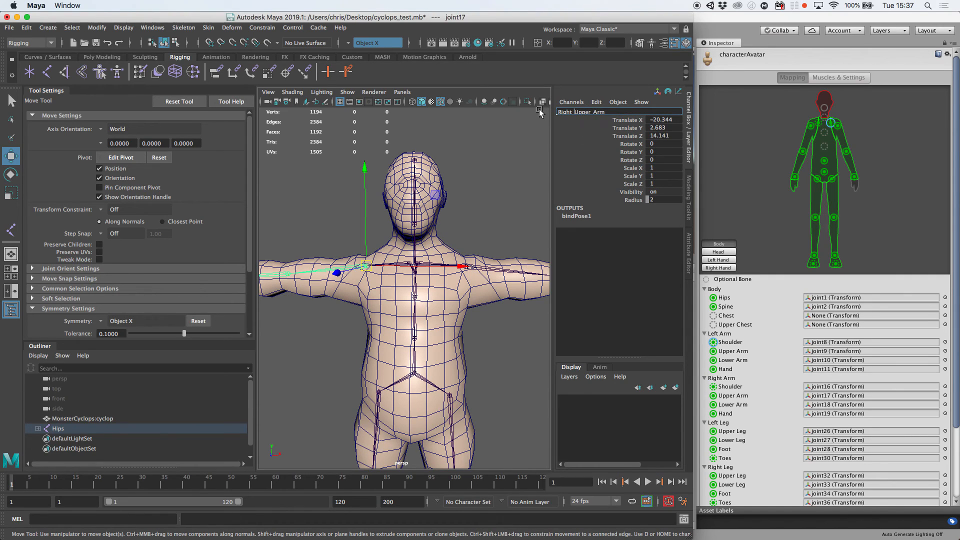
text(_)
key(Return)
Step: Copy the Left_Lower_Arm name onto the right elbow joint and change it to Right_Lower_Arm
alt+drag(415, 240, 369, 242)
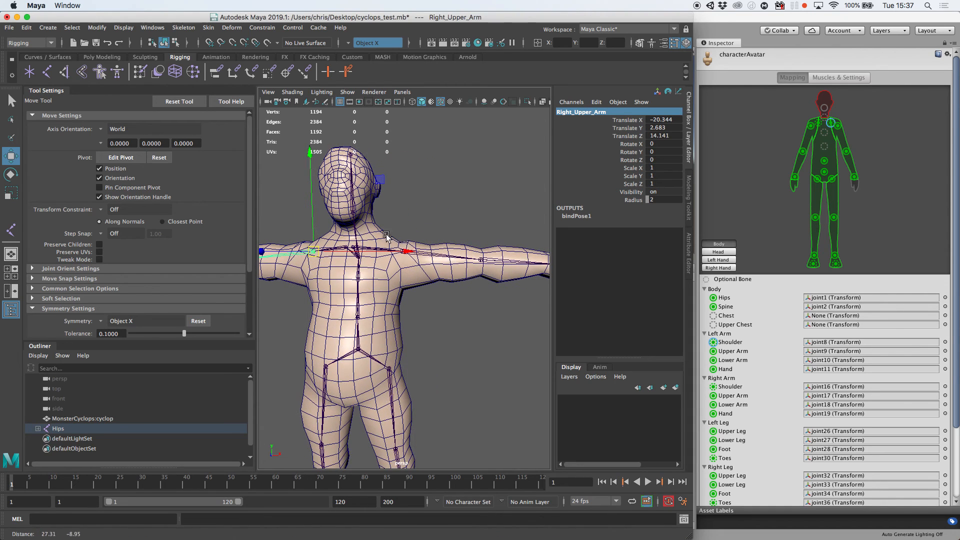
click(504, 263)
click(602, 114)
key(super+c)
alt+drag(305, 240, 431, 245)
click(319, 261)
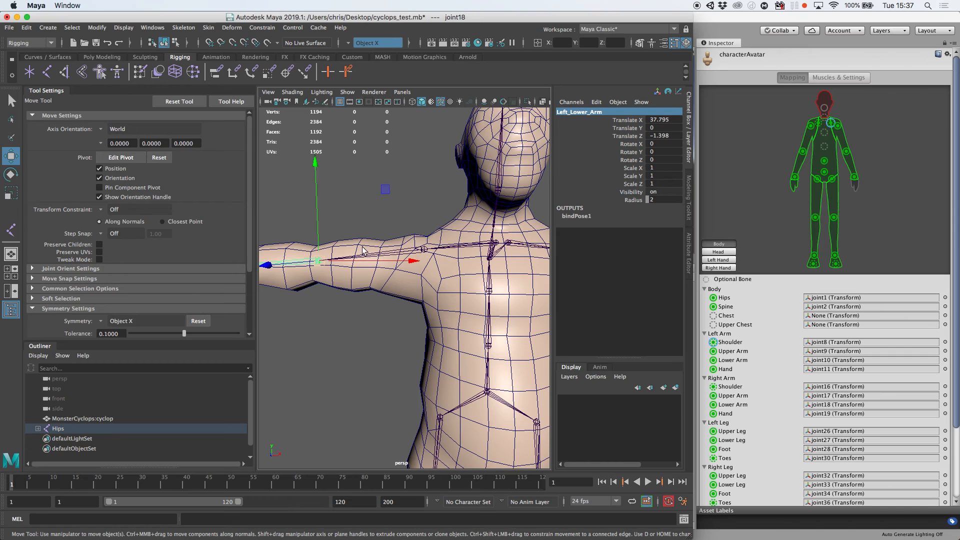
click(582, 112)
key(super+v)
drag(569, 114, 527, 111)
text(R)
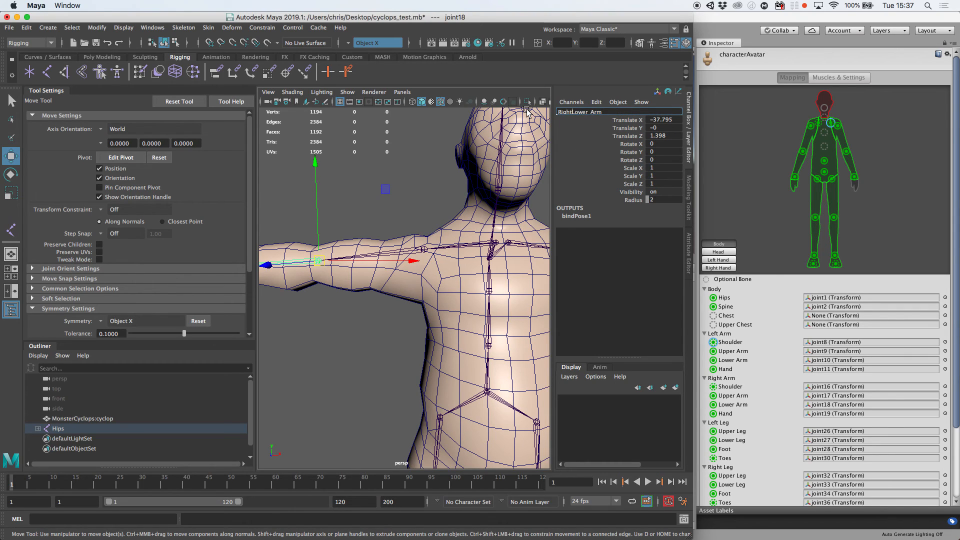
key(Return)
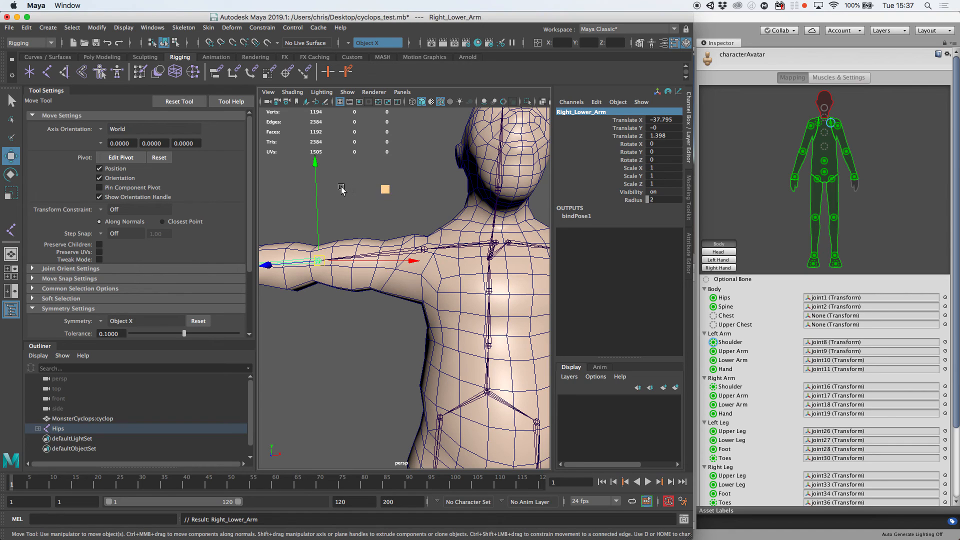
Step: Rename the character's right wrist joint to Right_Hand
scroll(383, 238, down, 5)
click(278, 273)
click(588, 111)
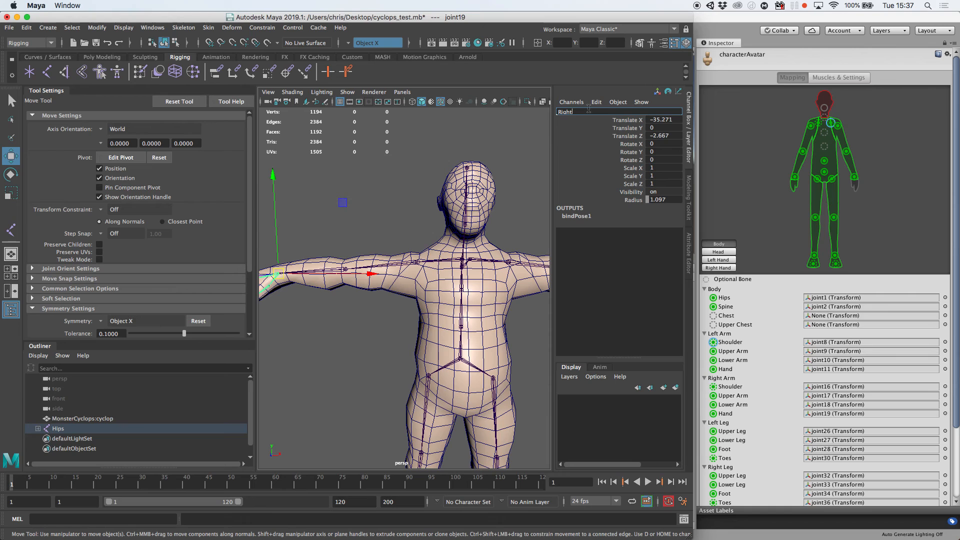
text(Right_Hand)
key(Return)
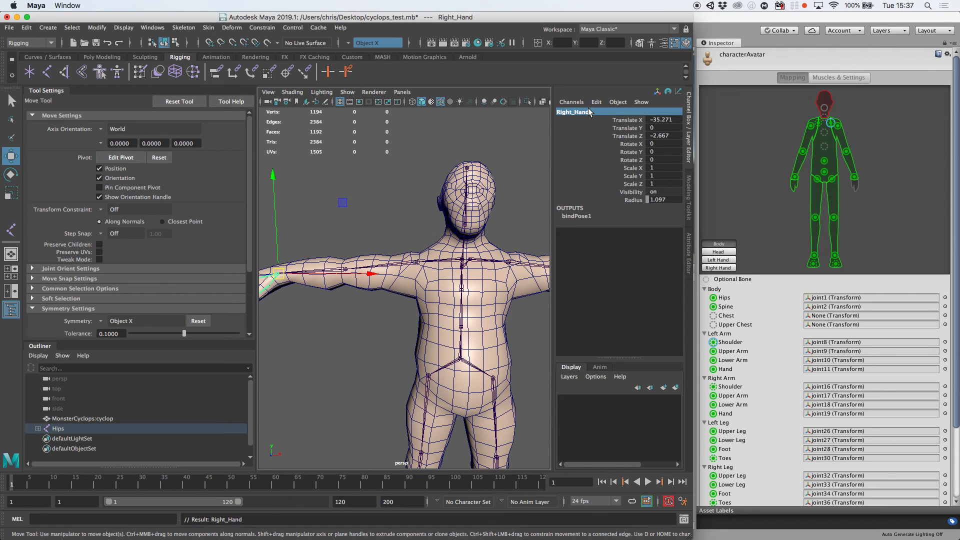
Step: Check the leg bone names in Unity's avatar mapping and, back in Maya, rename the joint atop the character's right leg Right_Upper_Leg
key(f)
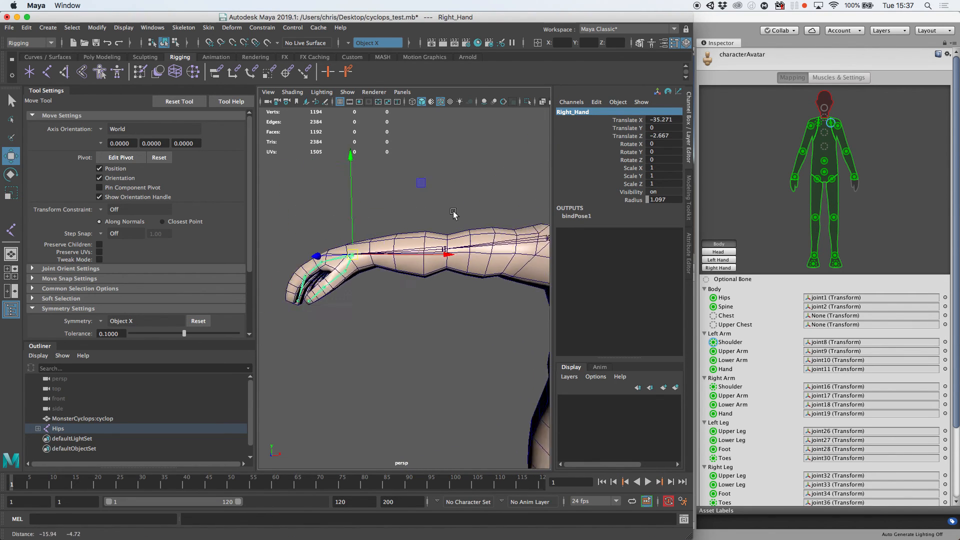
alt+right_drag(483, 257, 443, 238)
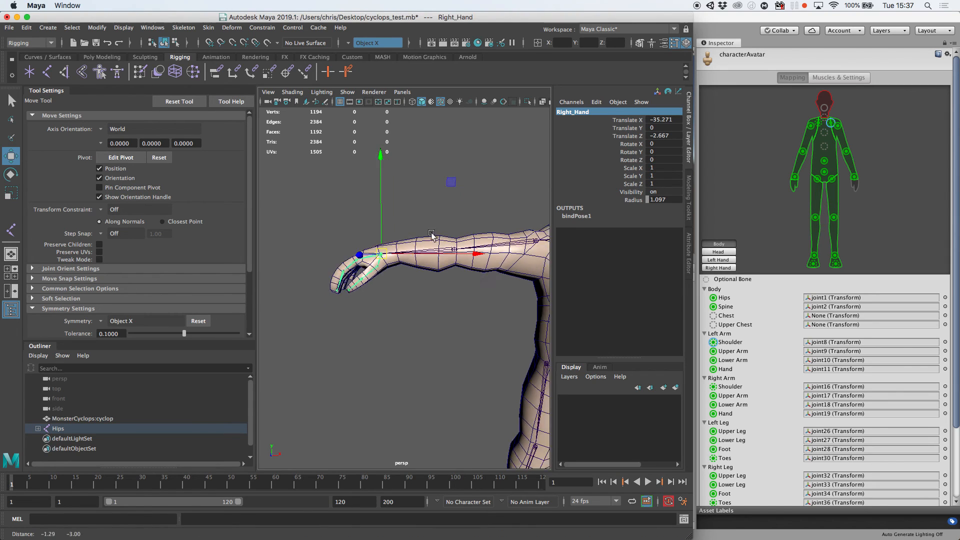
alt+middle_drag(443, 238, 325, 203)
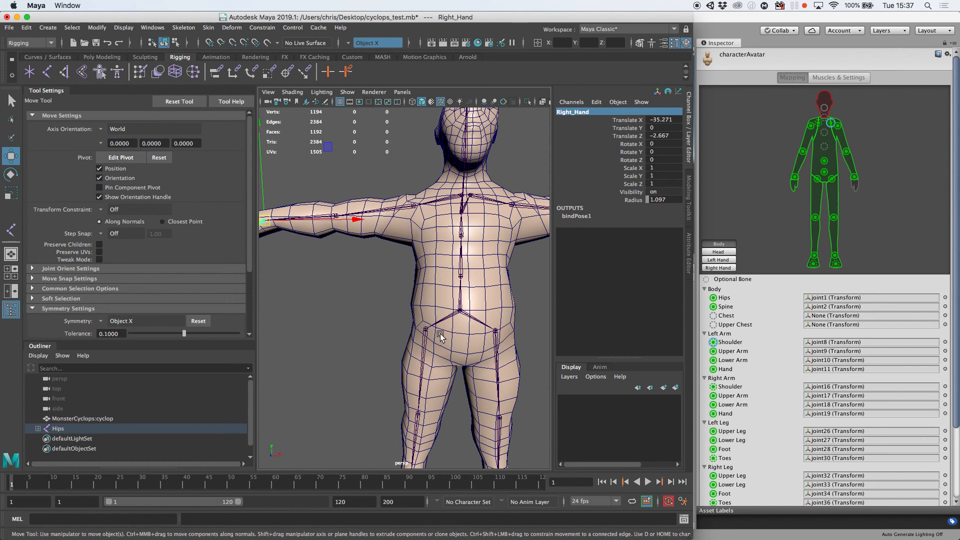
click(952, 389)
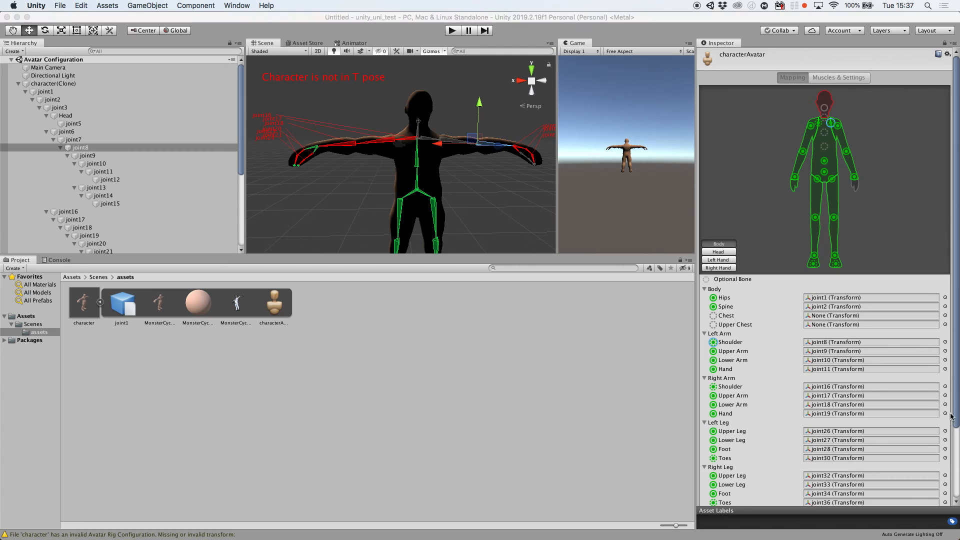
scroll(935, 432, down, 3)
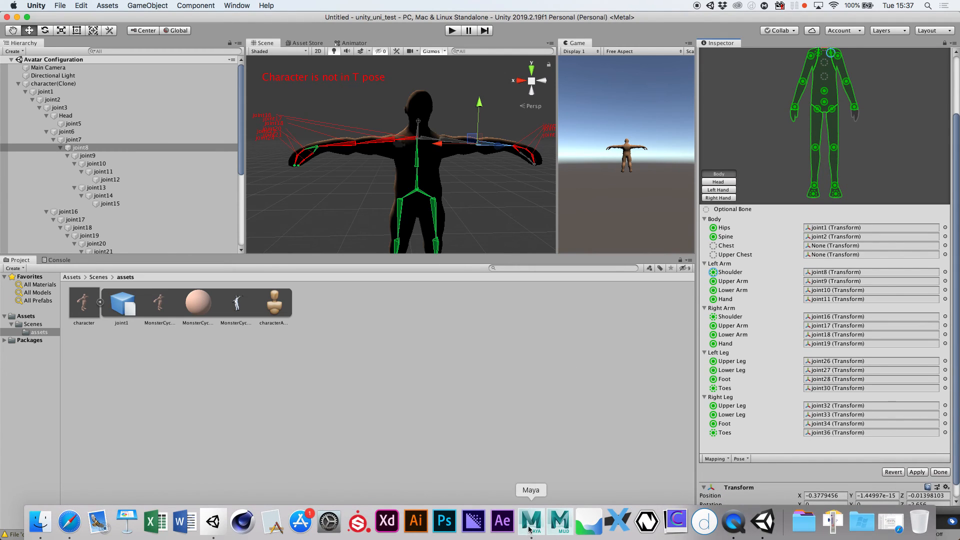
click(529, 520)
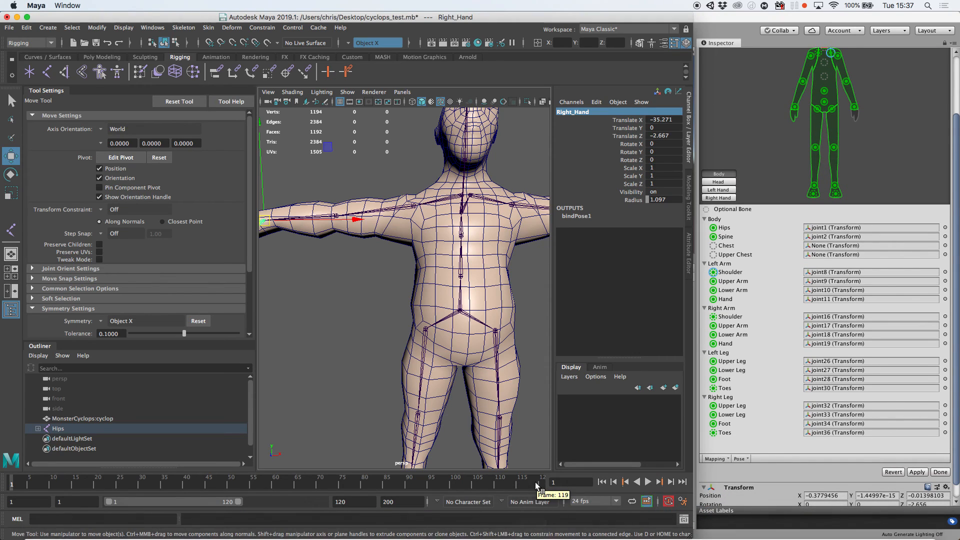
click(425, 329)
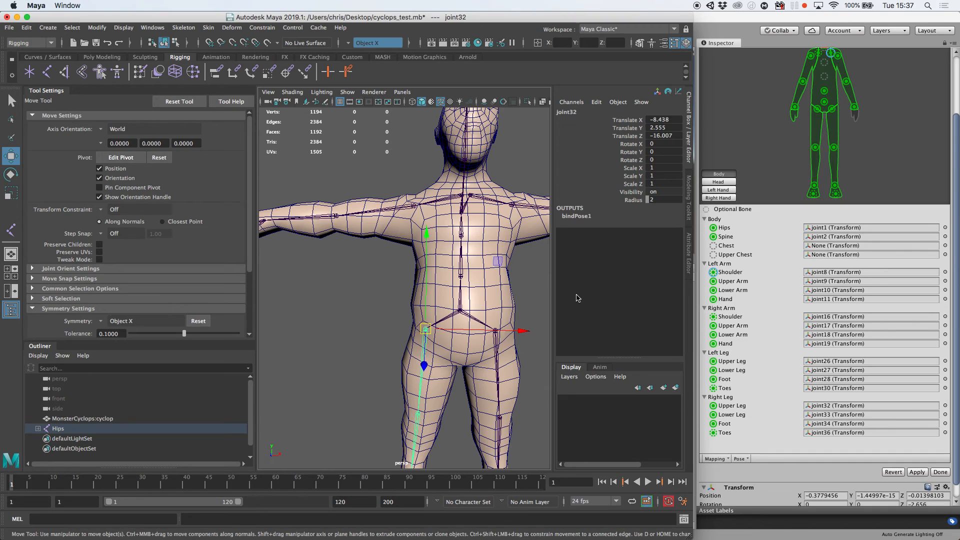
double_click(578, 111)
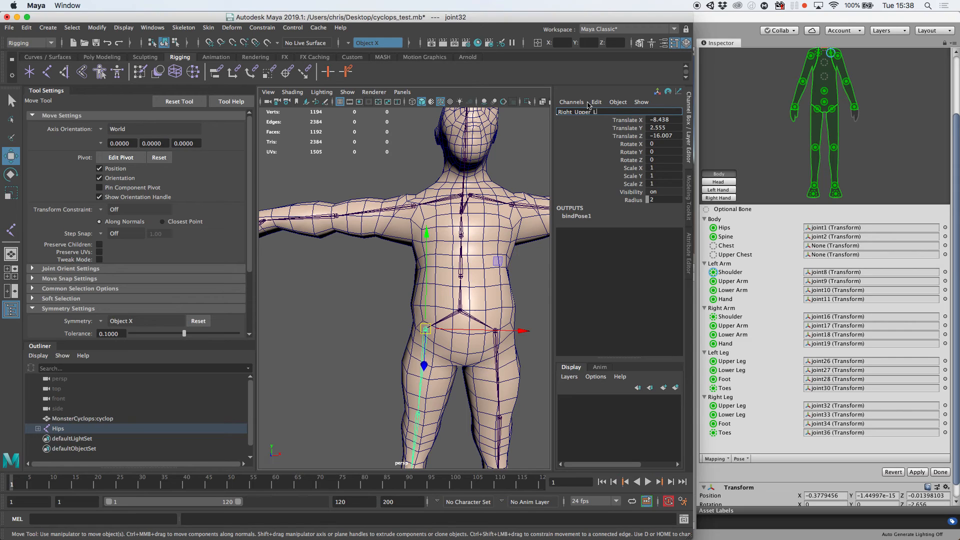
key(Return)
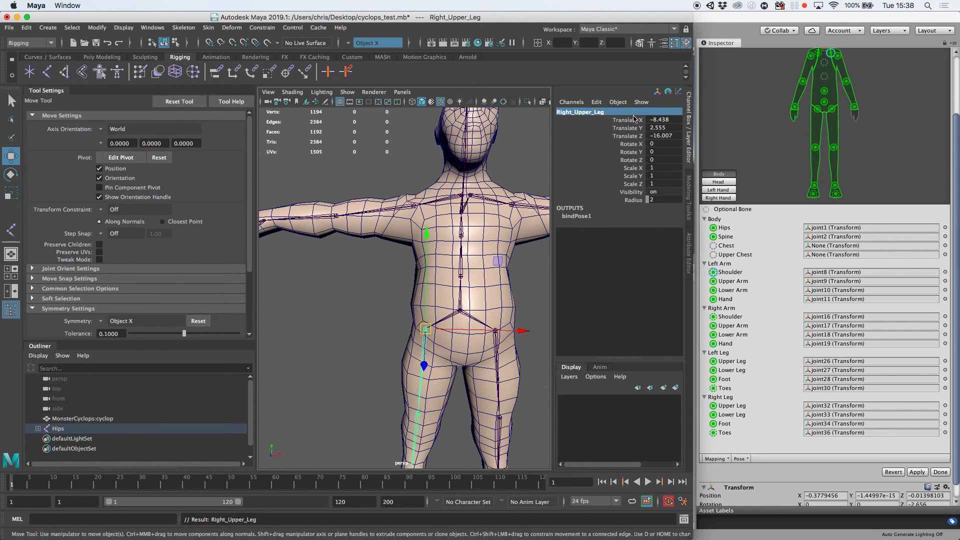
Step: Reuse the Right_Upper_Leg name for the joint at the top of the left leg, changing it to Left_Upper_Leg
click(495, 331)
click(579, 113)
text(Right_Upper_Leg)
drag(571, 112, 546, 111)
text(Le)
key(Return)
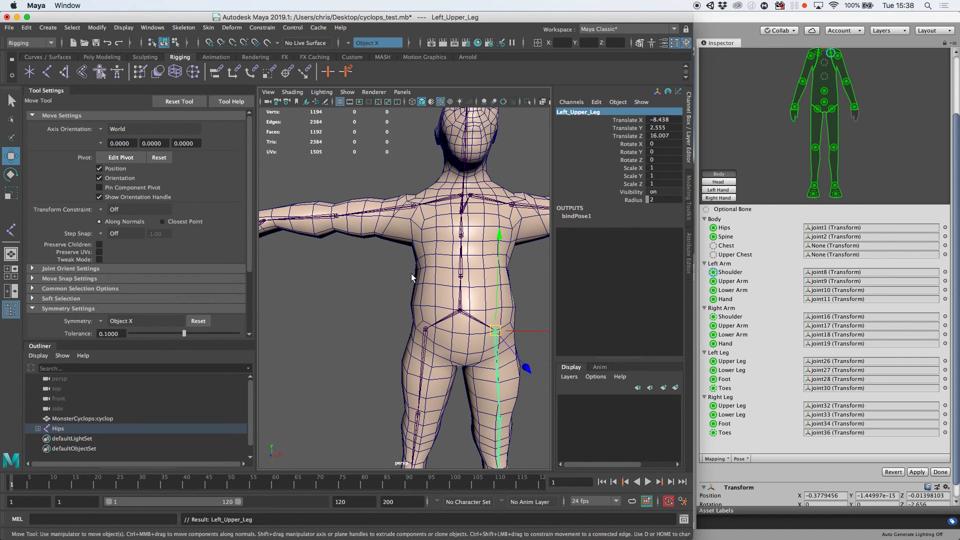
Step: Paste the Right_Upper_Leg name onto the left knee joint and change it to Left_Lower_Leg
click(498, 417)
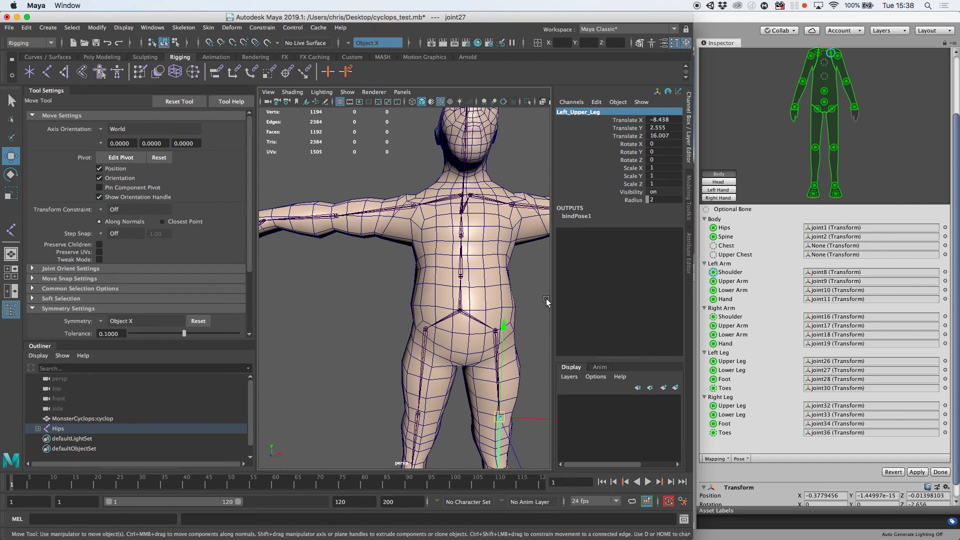
click(574, 118)
click(586, 113)
text(Right_Upper_Leg)
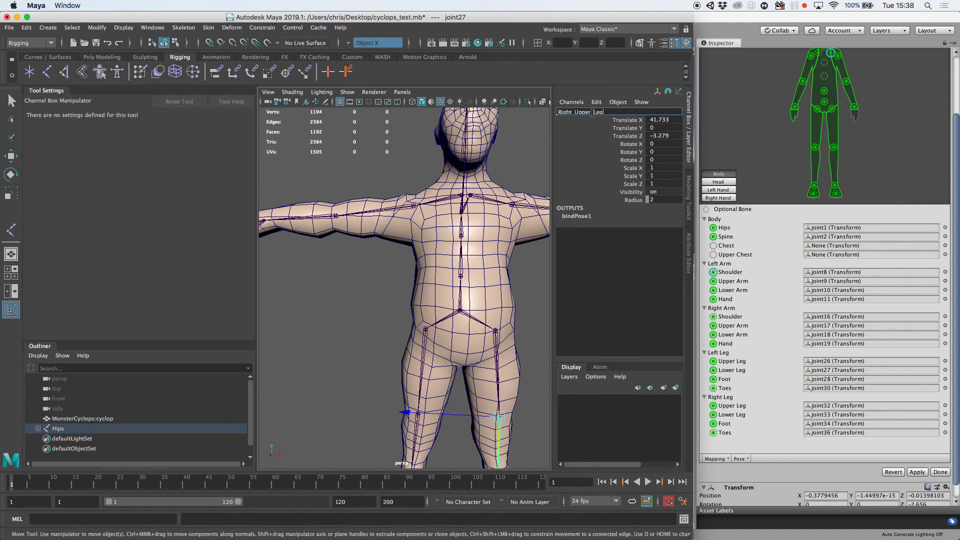
drag(592, 113, 541, 114)
text(Left_Lower)
key(Return)
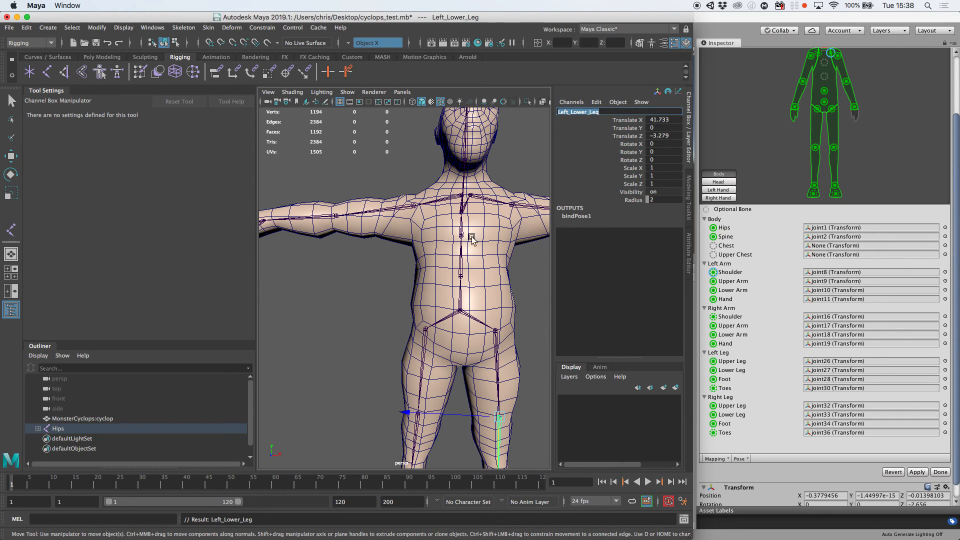
Step: Reuse the Left_Lower_Leg name for the right knee joint, changing it to Right_Lower_Leg
click(417, 415)
key(w)
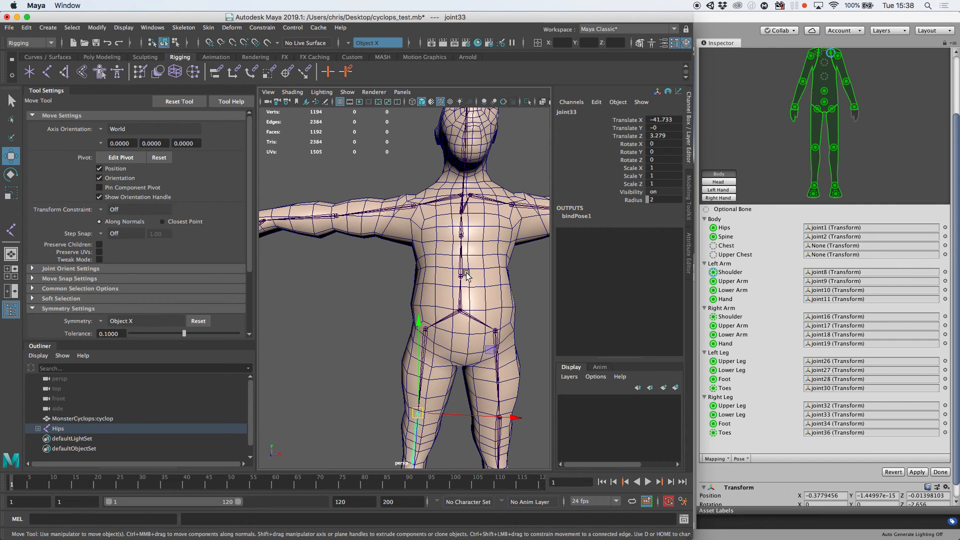
click(589, 114)
text(Left_Lower_Leg)
drag(567, 112, 552, 109)
text(R)
key(Return)
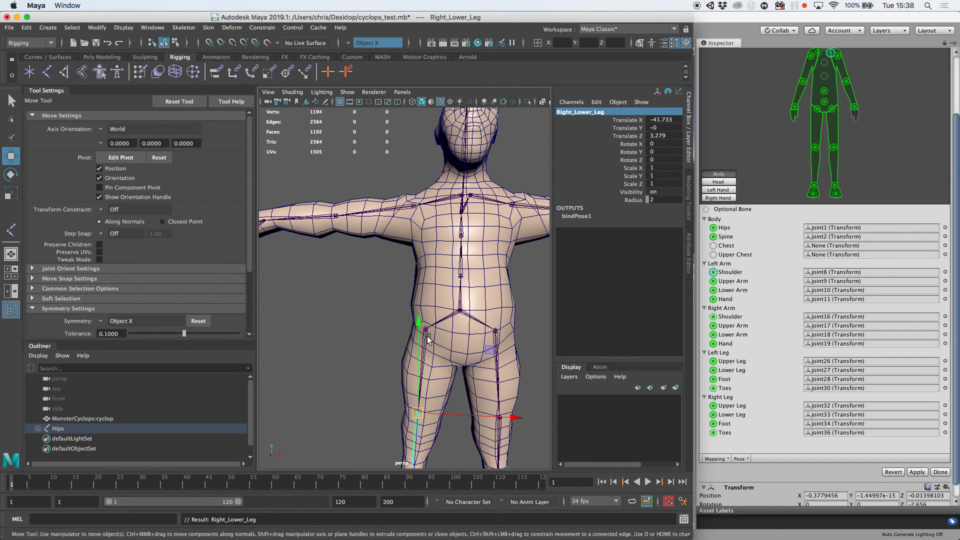
Step: Paste the Left_Lower_Leg name onto the right ankle joint and change it to Right_Foot
alt+right_drag(427, 338, 419, 356)
alt+middle_drag(421, 365, 436, 208)
alt+right_drag(442, 217, 478, 256)
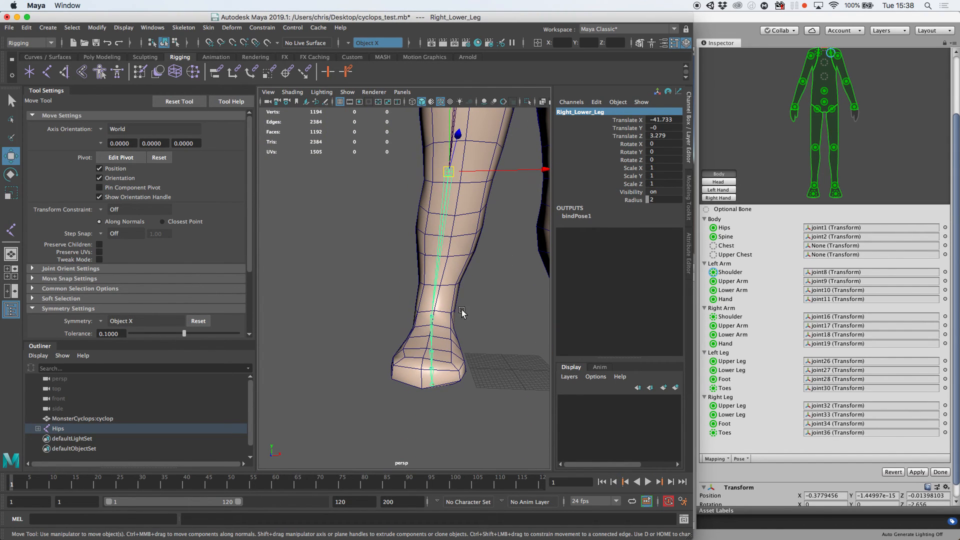
click(446, 308)
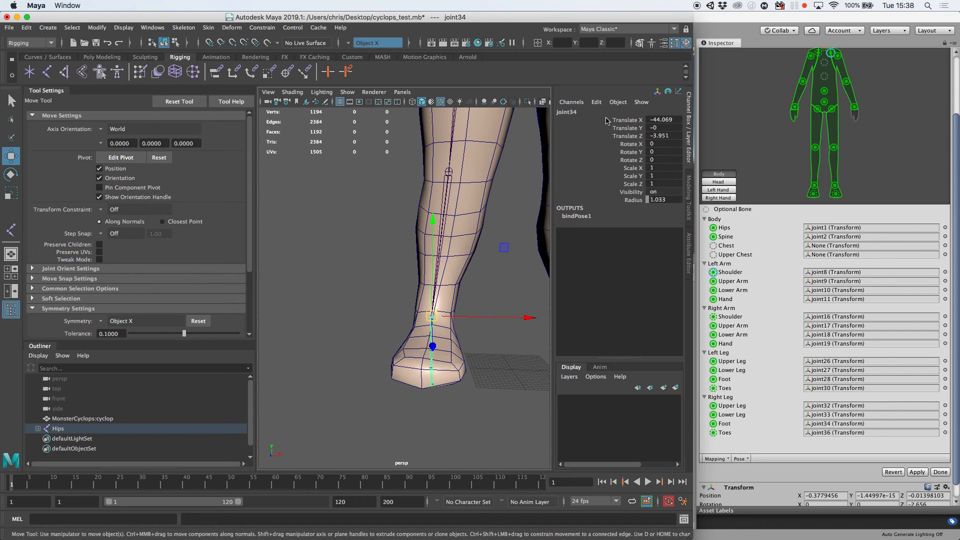
click(589, 112)
text(Left_Lower_Leg)
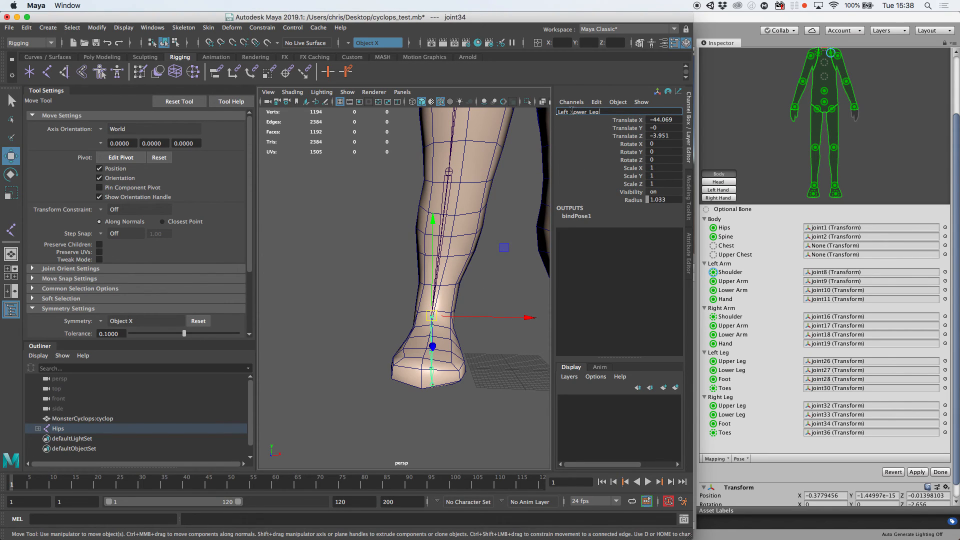
drag(572, 111, 540, 108)
text(Right)
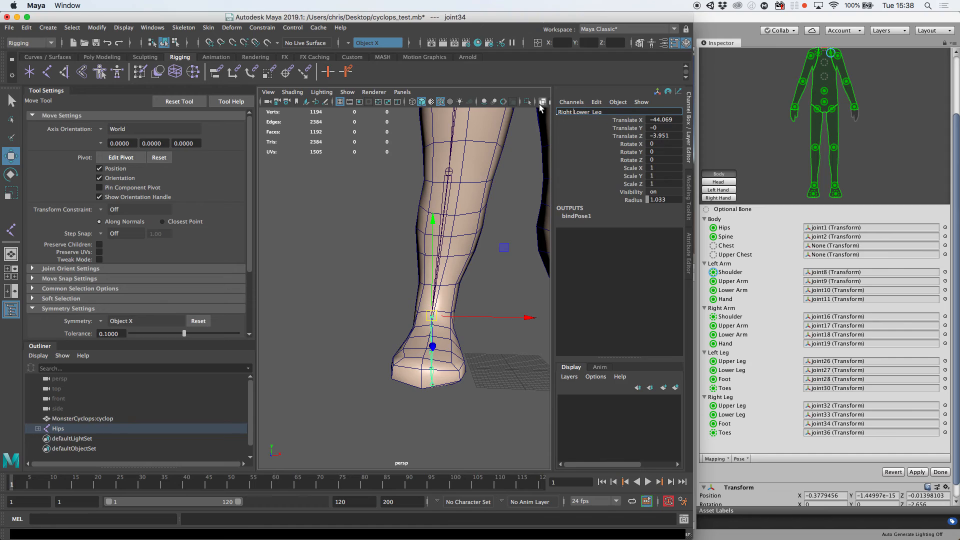
drag(573, 112, 633, 112)
text(Foot)
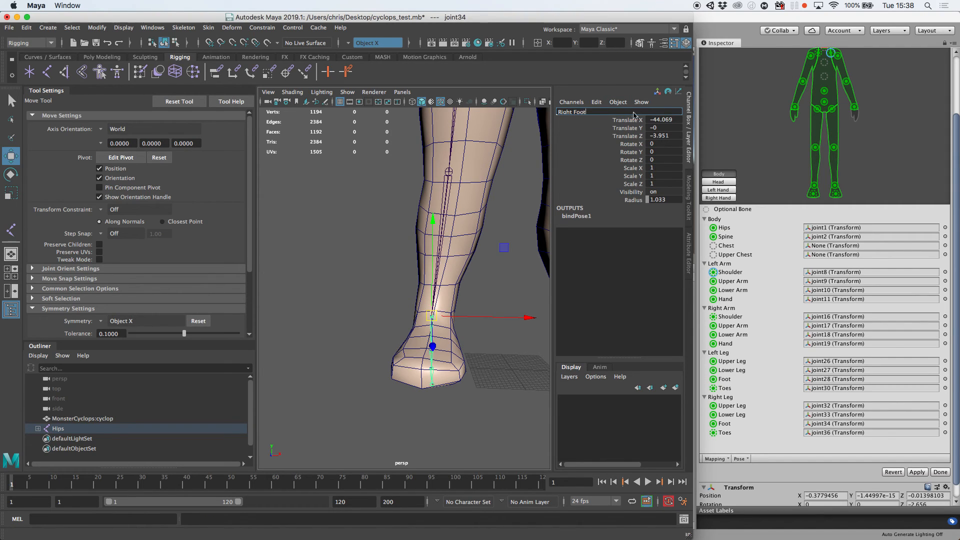
key(Return)
Step: Rename the joint just below the right ankle, inside the foot, to Right_Toes
alt+drag(420, 352, 449, 358)
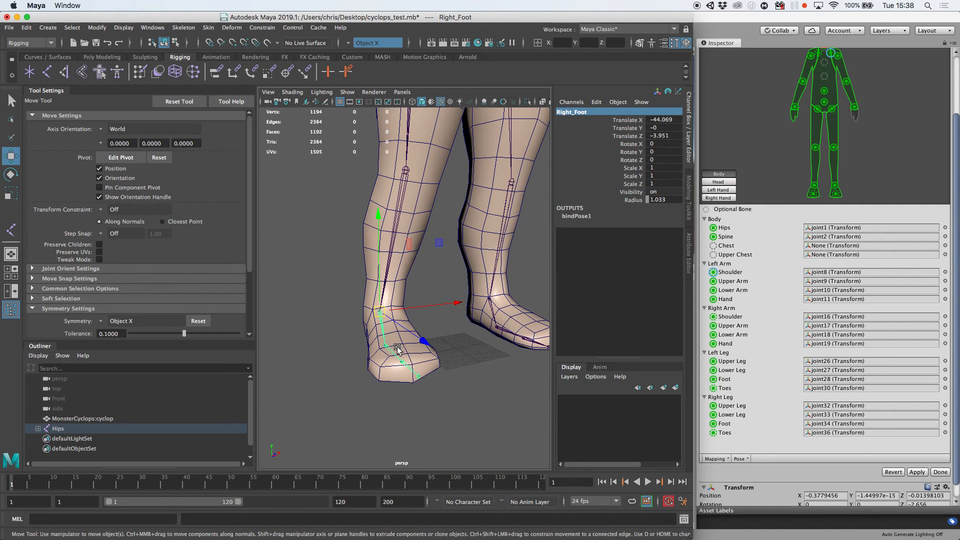
click(392, 350)
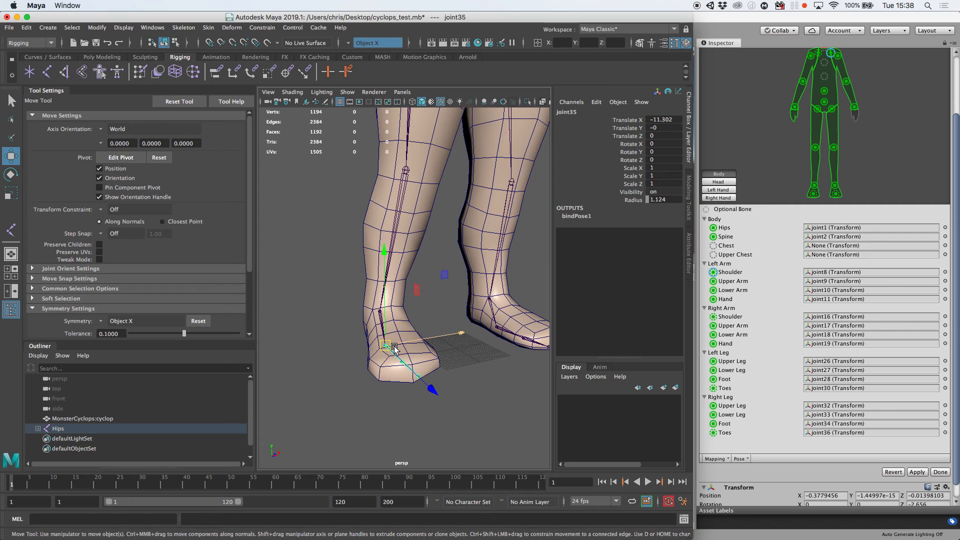
click(585, 112)
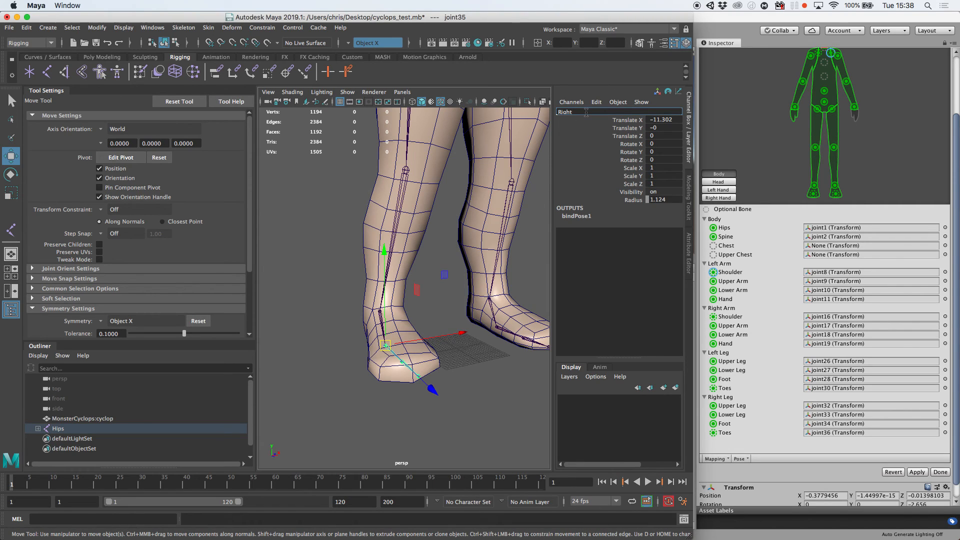
text(Right_Toes)
key(Return)
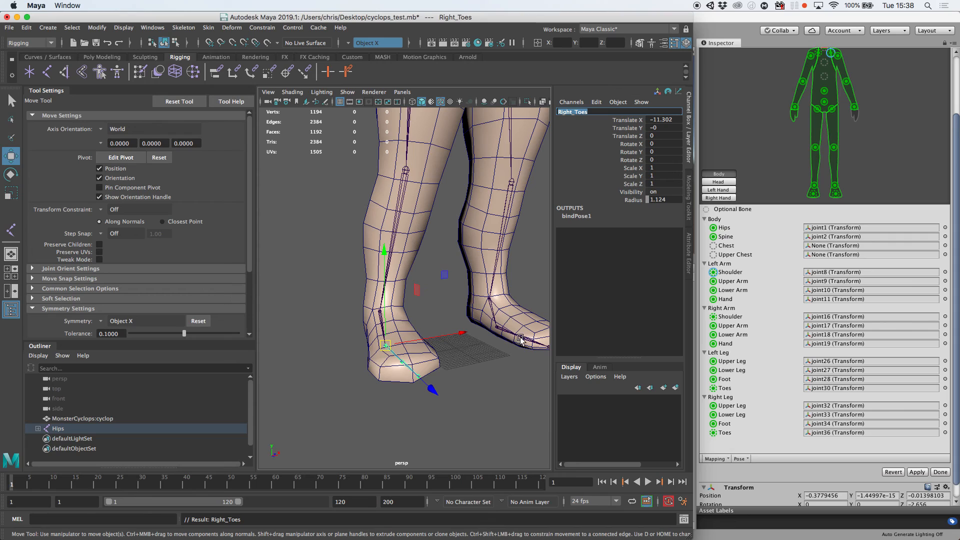
Step: Reuse the Right_Toes name for the matching joint in the left foot, changing it to Left_Toes
click(504, 330)
click(585, 112)
text(Right_Toes)
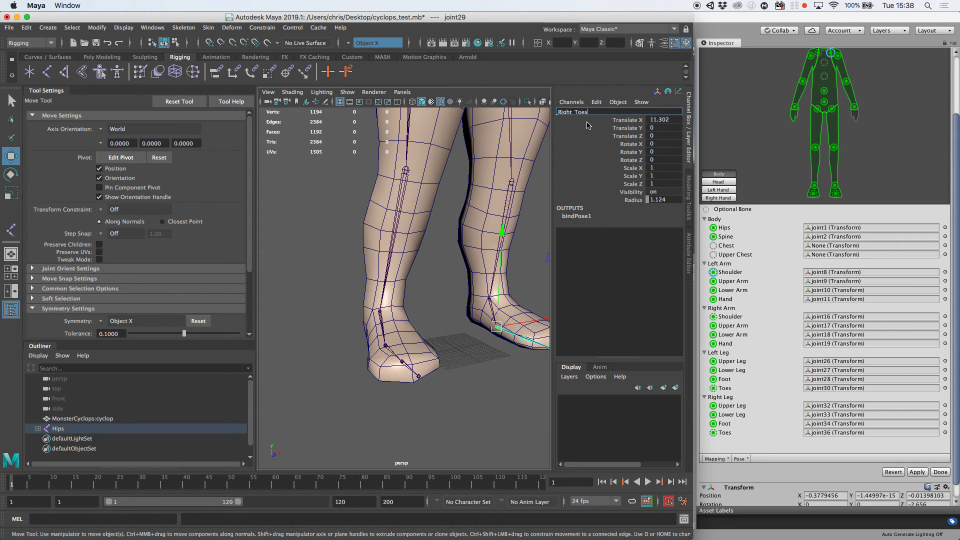
key(BackSpace)
key(BackSpace)
key(BackSpace)
key(BackSpace)
key(BackSpace)
text(L)
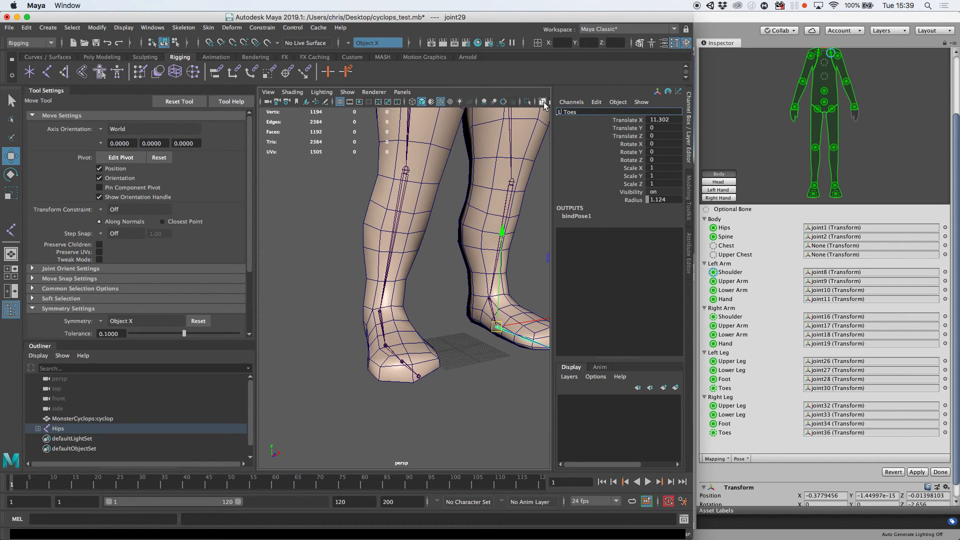
text(eft)
key(Return)
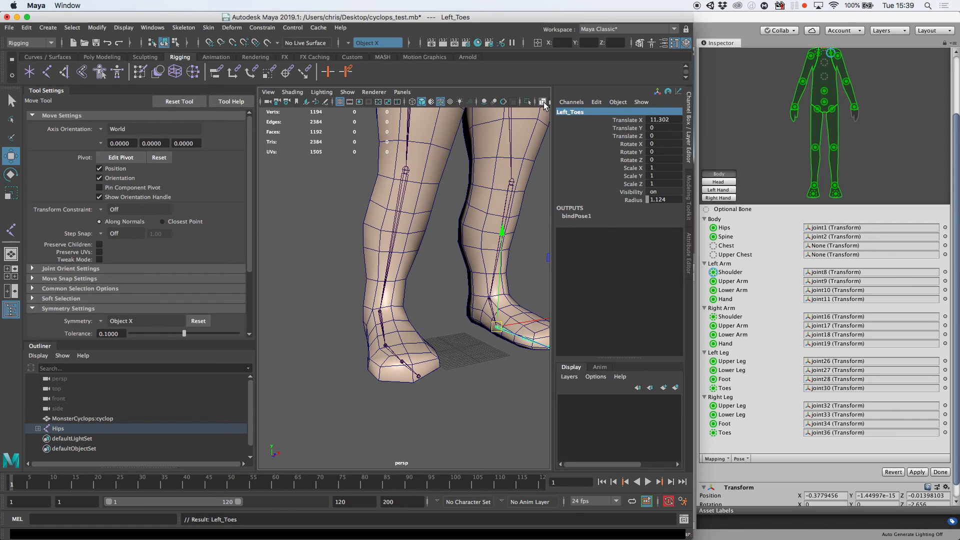
Step: Copy the Right_Foot name onto the left ankle joint and change it to Left_Foot
click(382, 315)
click(381, 312)
click(571, 112)
key(super+c)
click(484, 305)
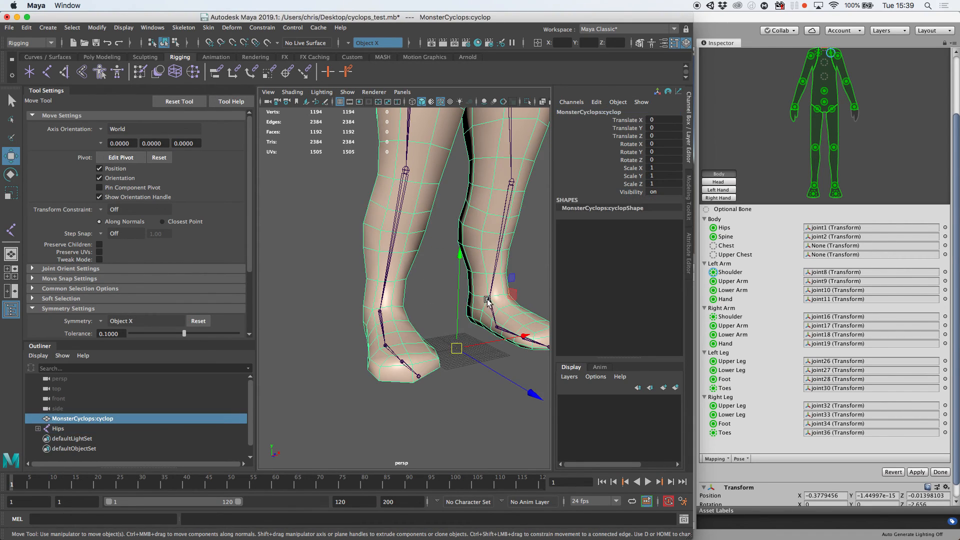
click(489, 299)
click(575, 113)
key(super+v)
drag(572, 112, 539, 111)
text(Left)
key(Return)
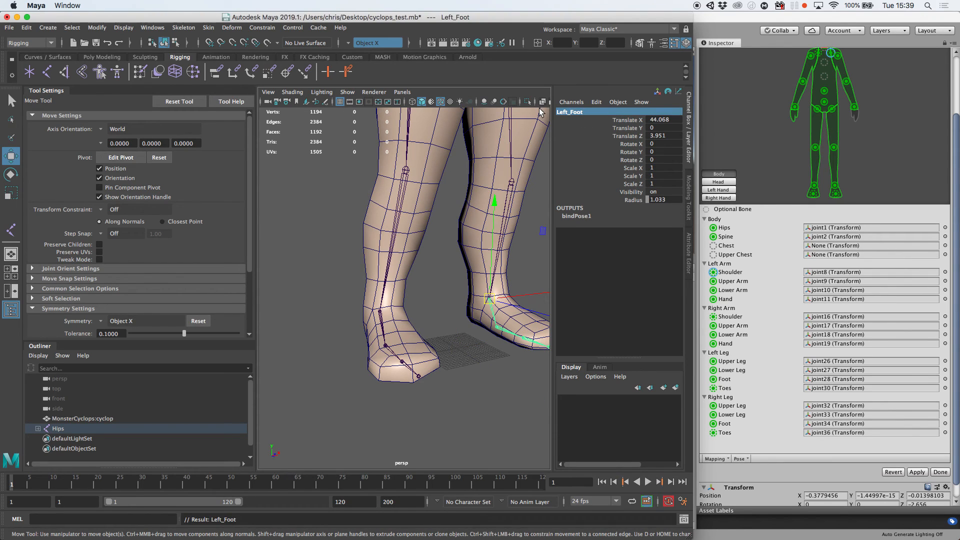
Step: Check the names of both knee joints and delete the end joint at the tip of the right foot
click(406, 171)
click(587, 113)
click(512, 184)
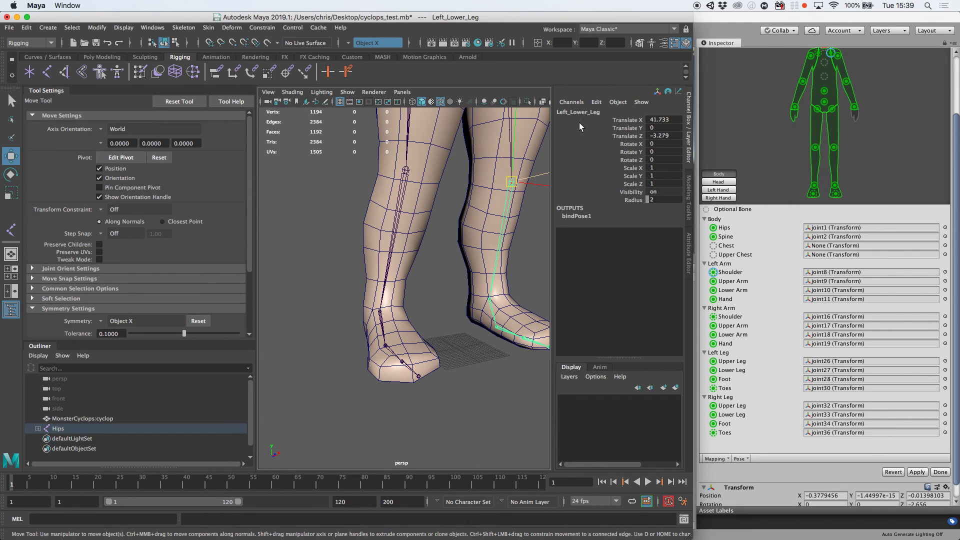
click(433, 381)
click(422, 378)
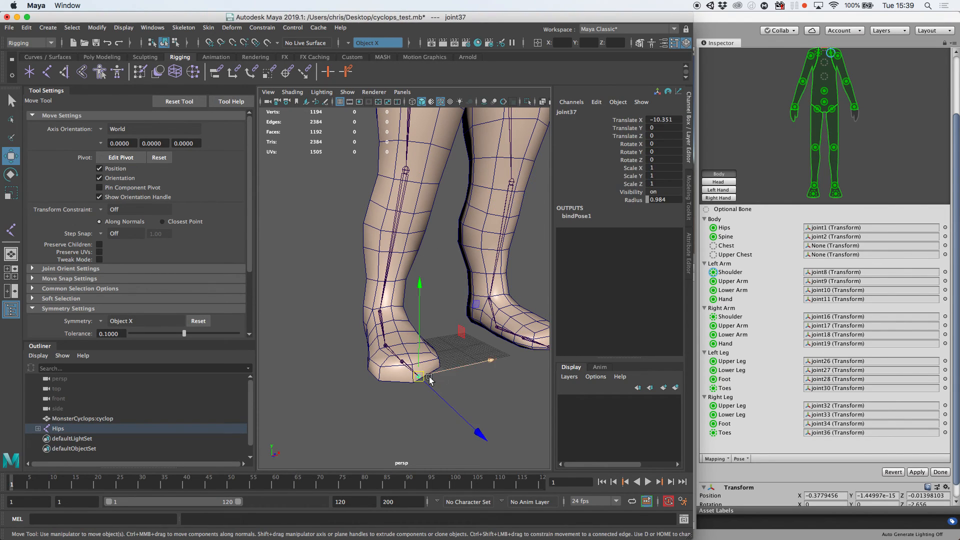
key(Delete)
alt+right_drag(514, 335, 473, 306)
alt+middle_drag(473, 306, 370, 329)
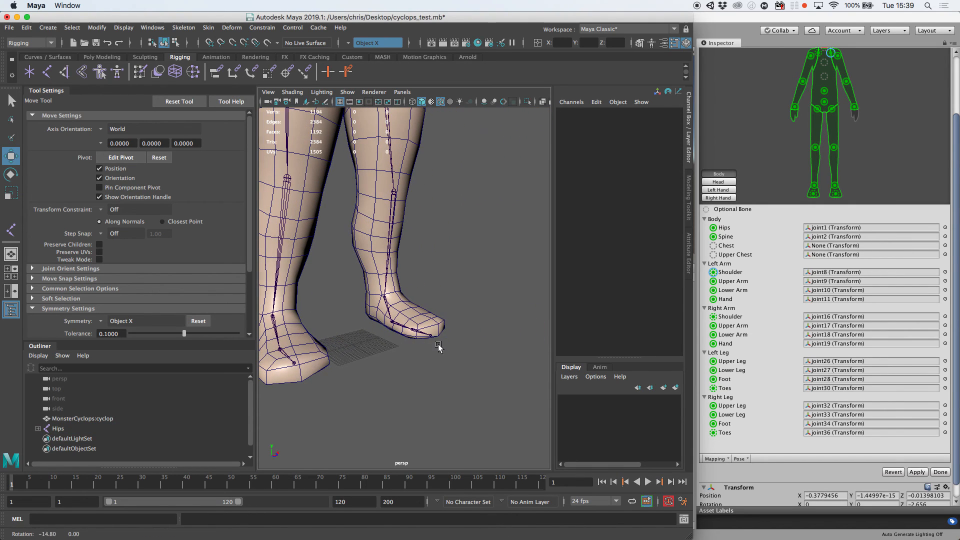
click(425, 327)
click(475, 339)
Step: Bind the cyclops mesh to the Hips joint hierarchy with Bind Skin, using the Geodesic Voxel method and 4 max influences
alt+right_drag(475, 339, 452, 323)
alt+drag(452, 322, 431, 290)
click(430, 285)
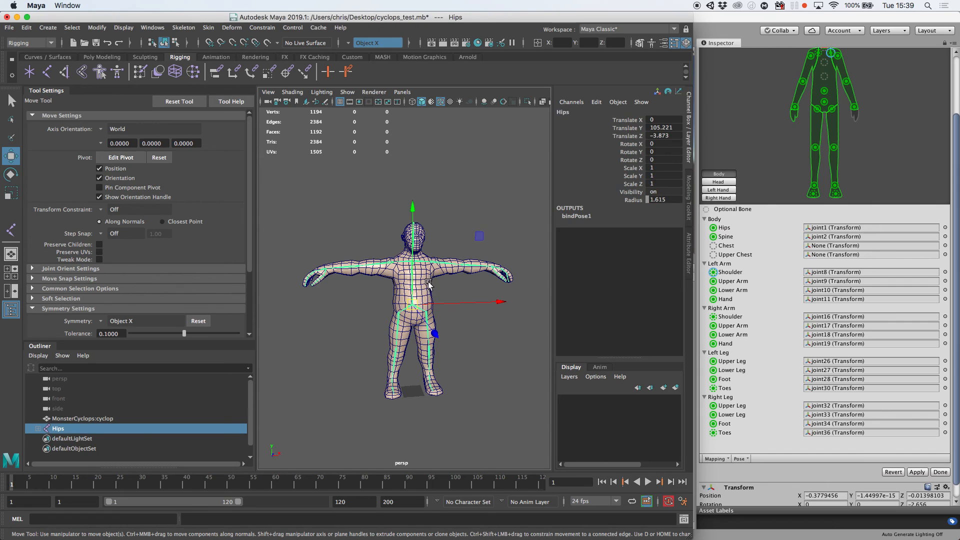
shift+click(429, 285)
click(208, 28)
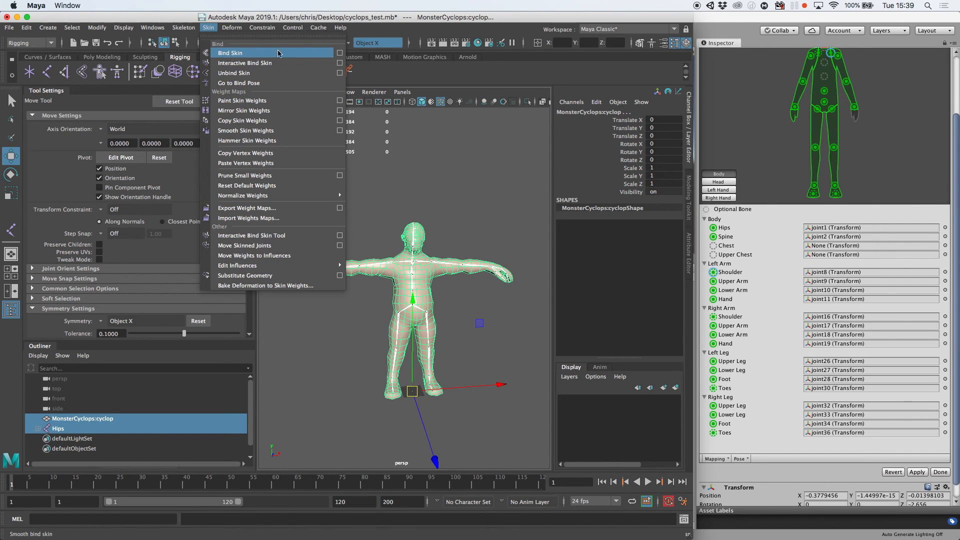
click(334, 54)
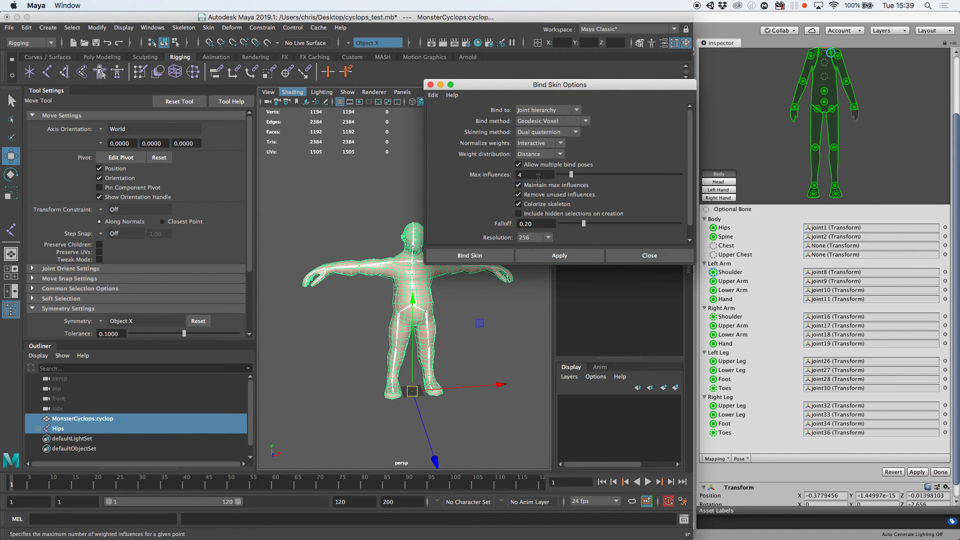
click(475, 254)
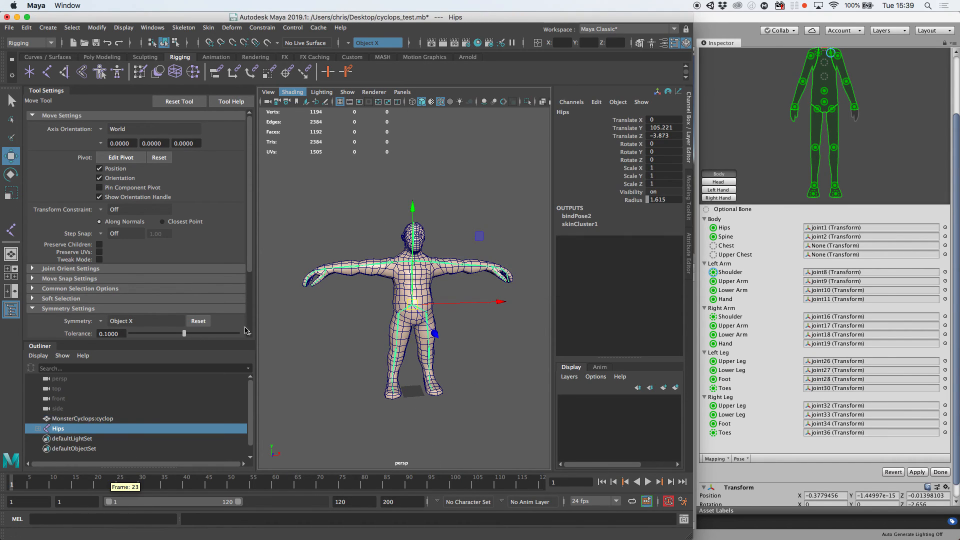
Step: Export the cyclops mesh and the Hips skeleton as FBX, replacing character.fbx in the Unity project's assets folder
ctrl+click(63, 419)
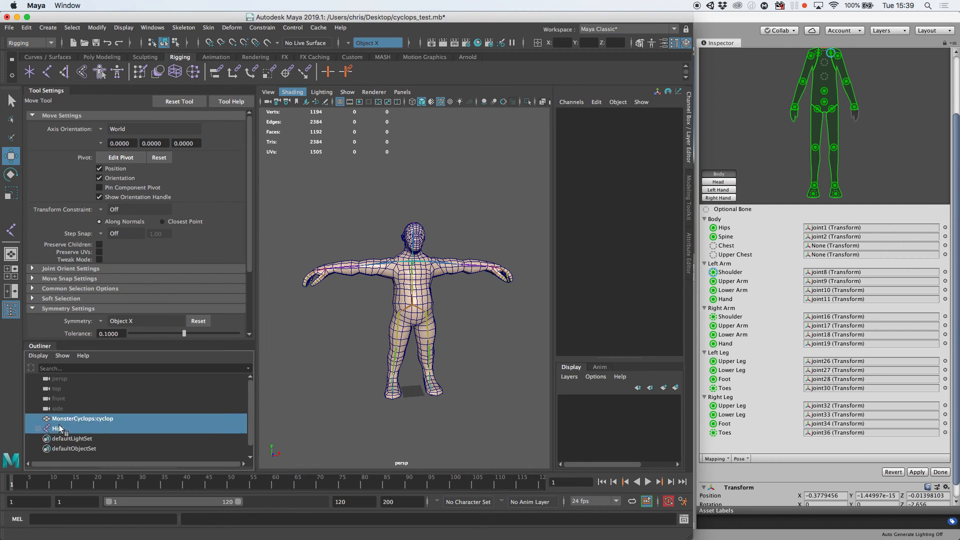
click(9, 28)
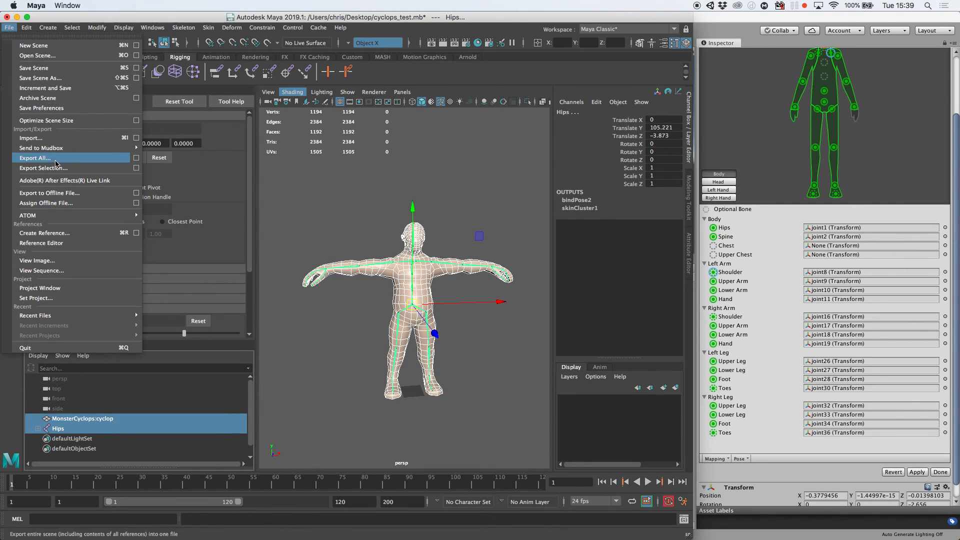
click(102, 169)
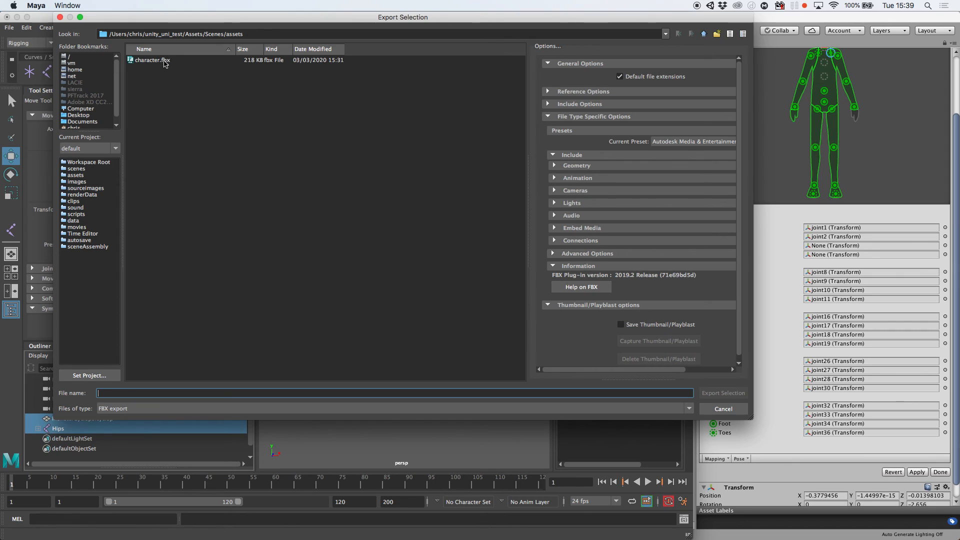
click(153, 60)
click(723, 393)
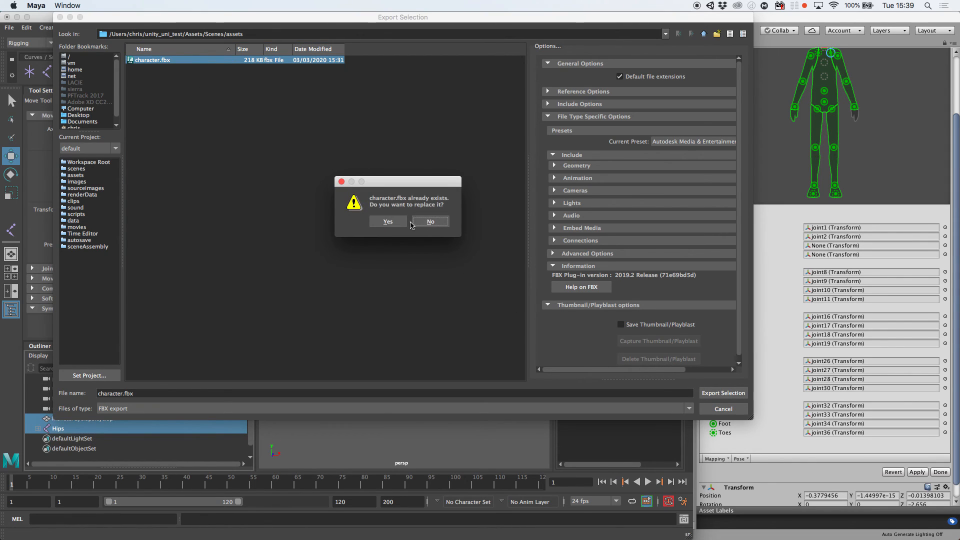
click(395, 221)
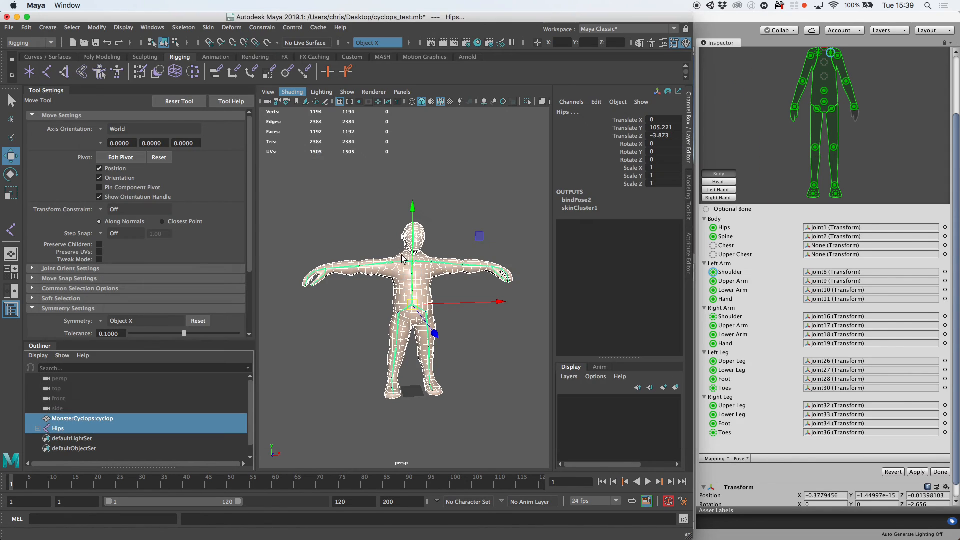
click(477, 224)
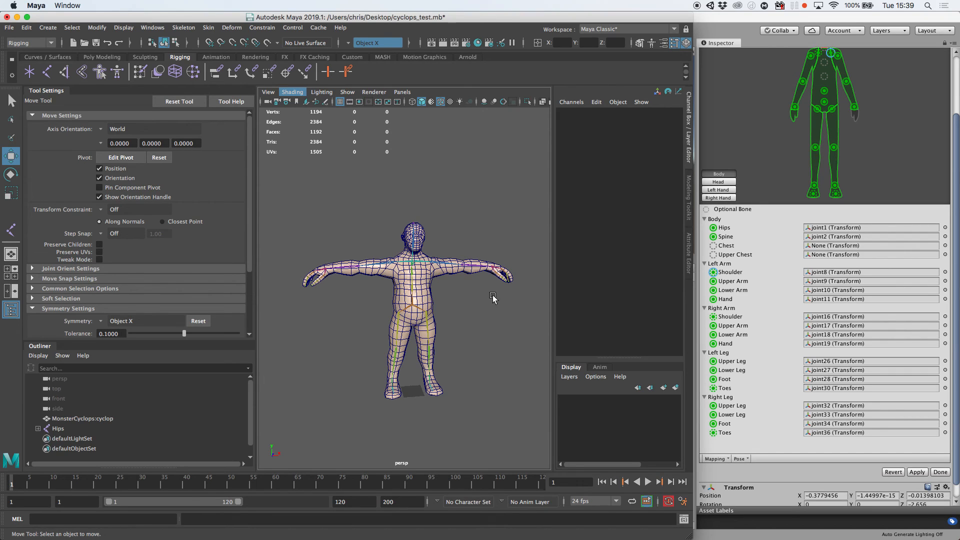
Step: Switch to Unity, apply the pending import settings for character.fbx and select the character asset
click(930, 479)
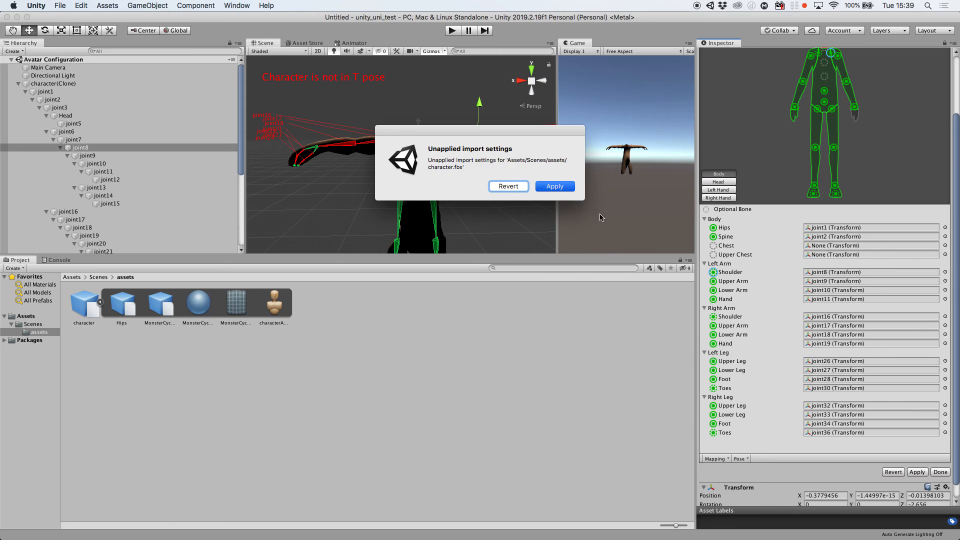
click(555, 186)
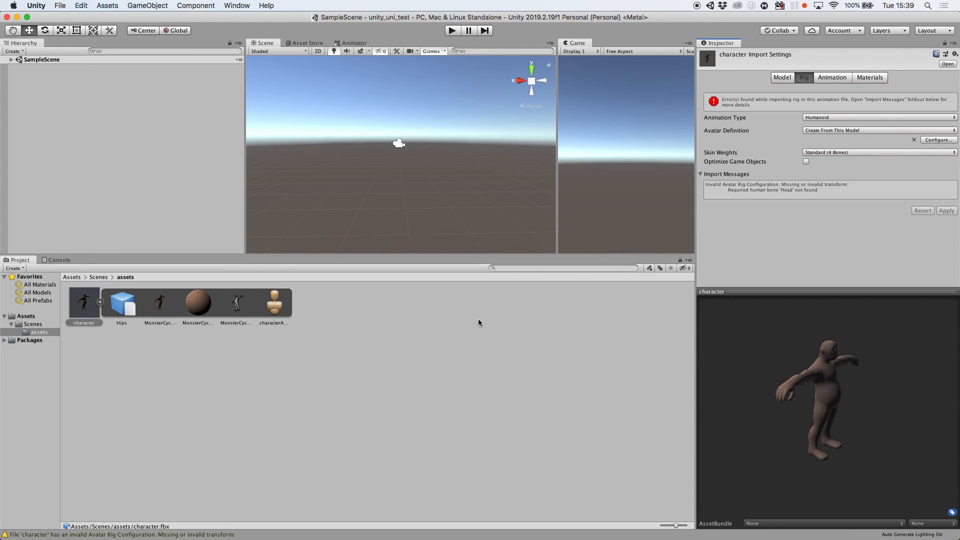
click(226, 364)
click(102, 304)
click(93, 322)
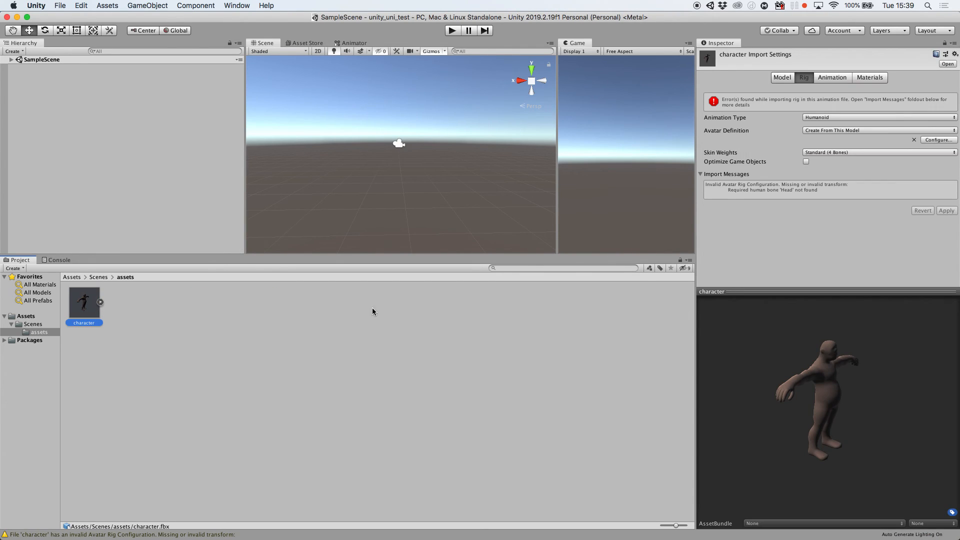
Step: Check the bone mapping in the character's avatar configuration and leave the configuration
click(935, 142)
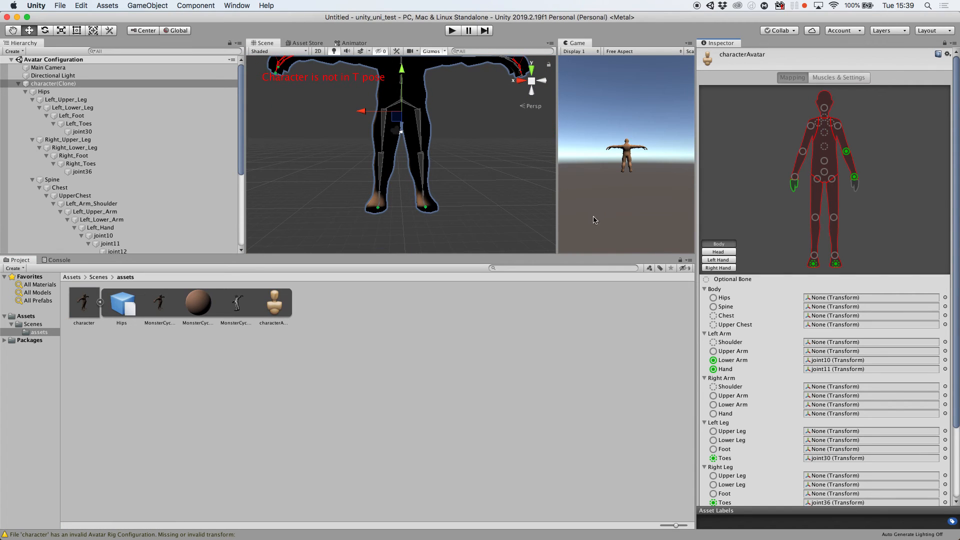
click(227, 317)
scroll(849, 465, down, 3)
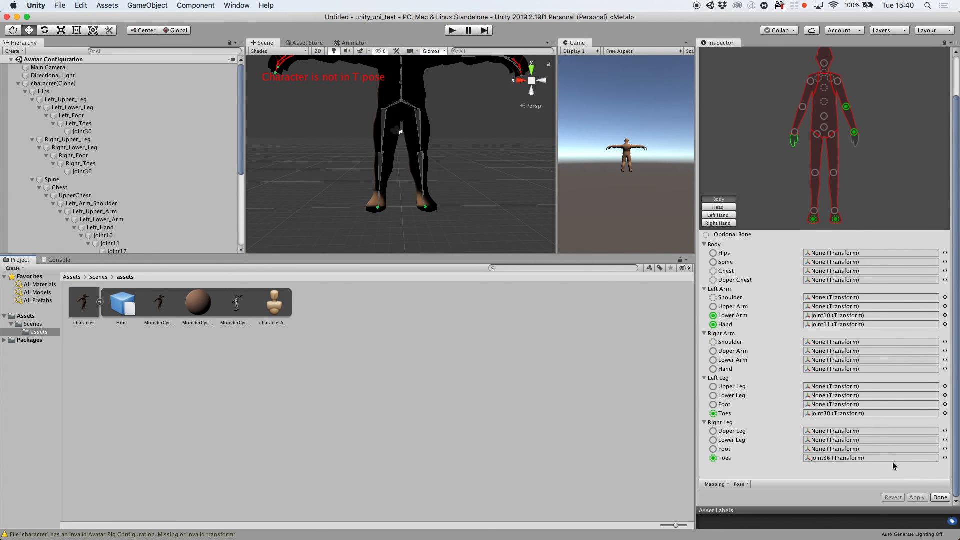
click(939, 498)
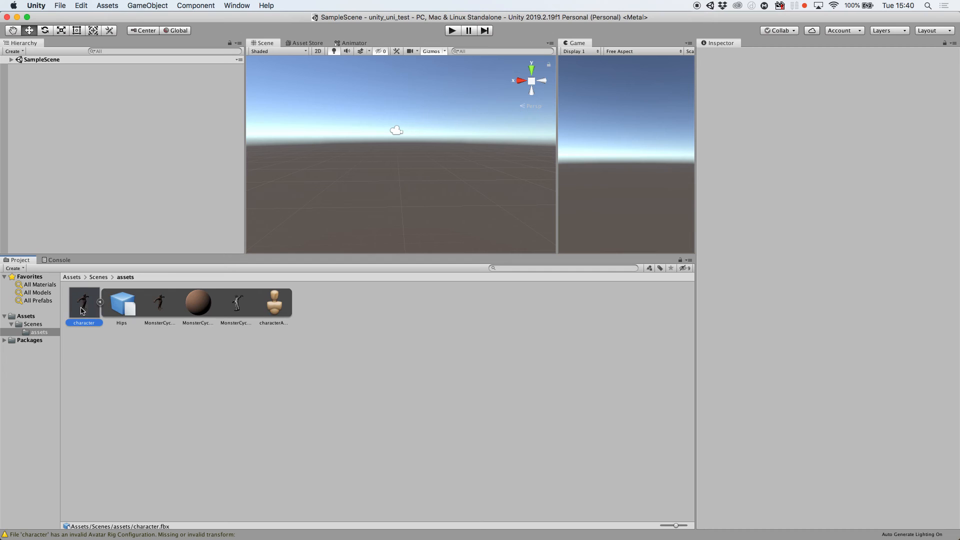
Step: Delete the old character asset, switch to Maya and export the cyclops mesh with the Hips skeleton as an FBX named character
key(super+BackSpace)
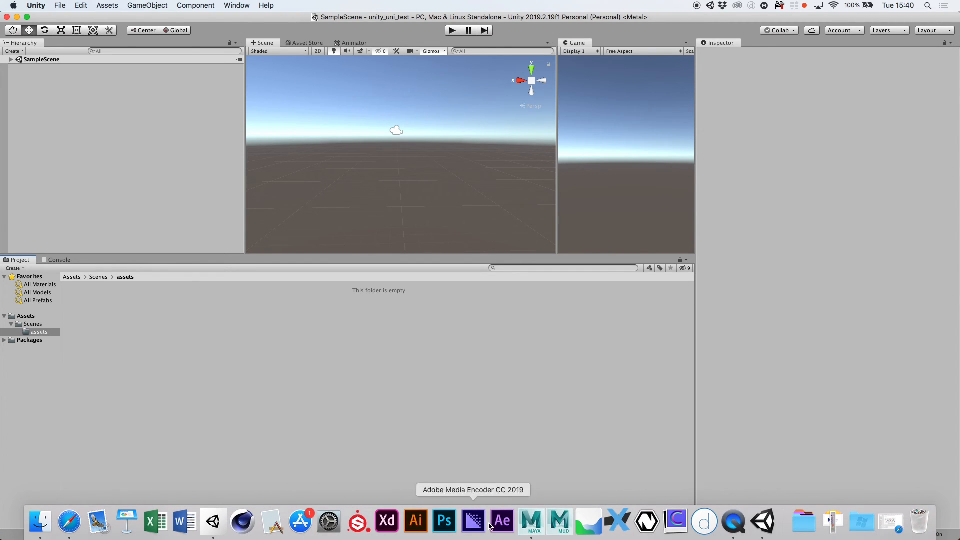
click(529, 524)
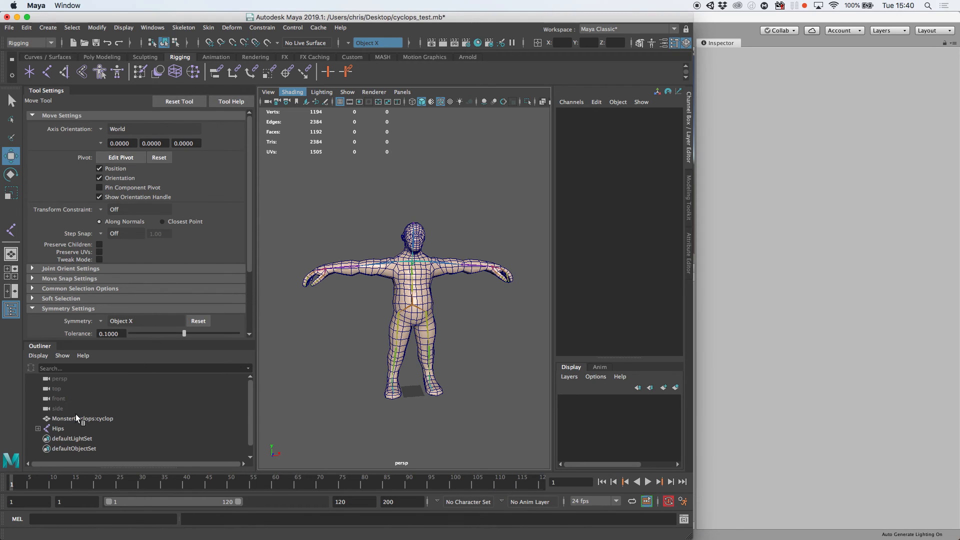
drag(75, 419, 62, 428)
click(9, 28)
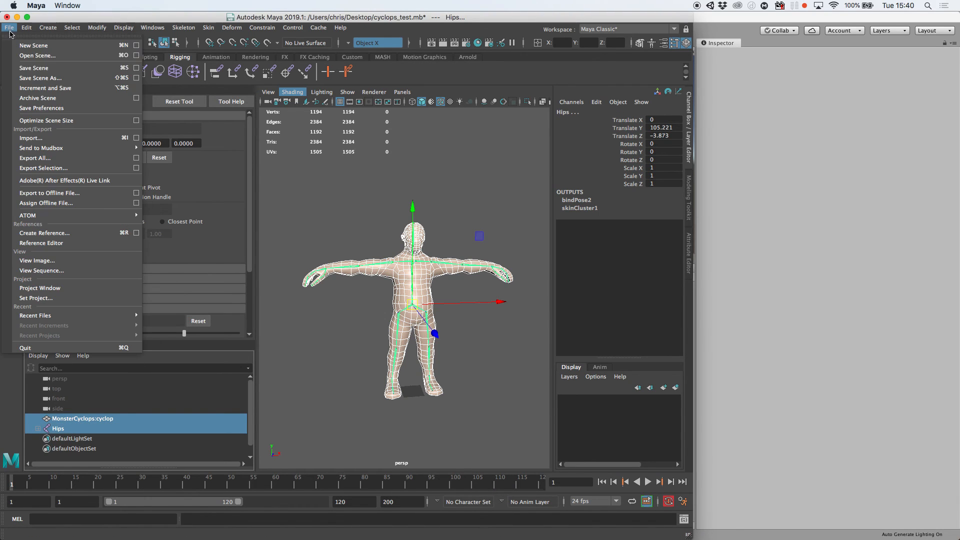
click(55, 169)
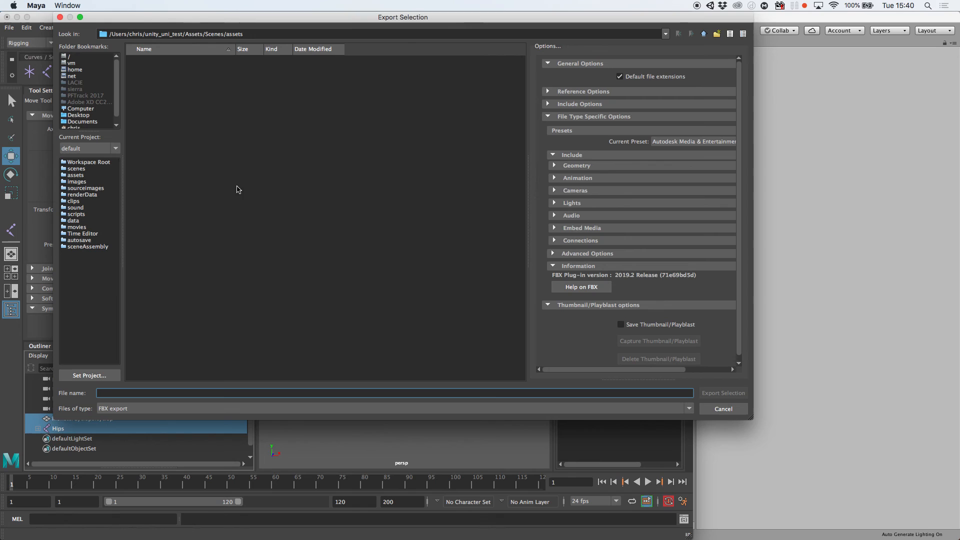
text(character)
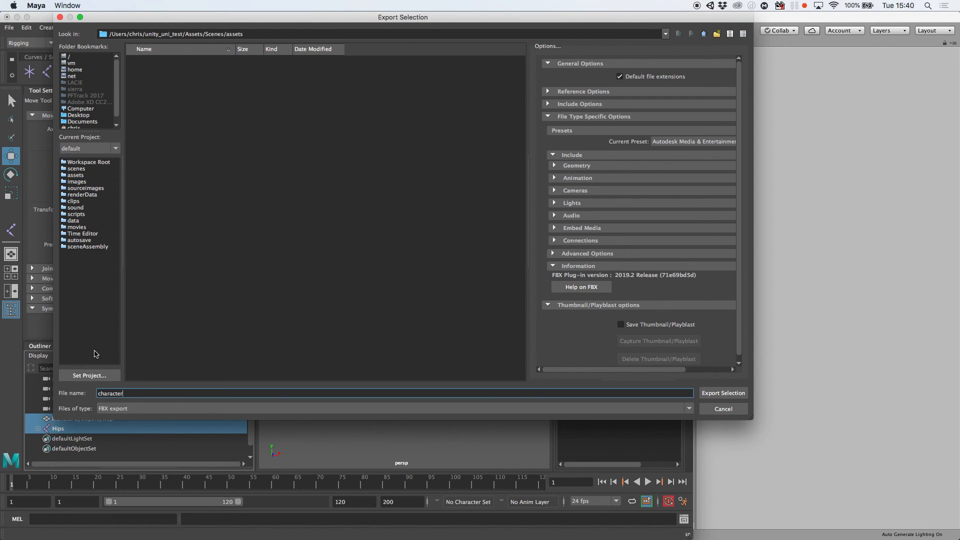
key(Return)
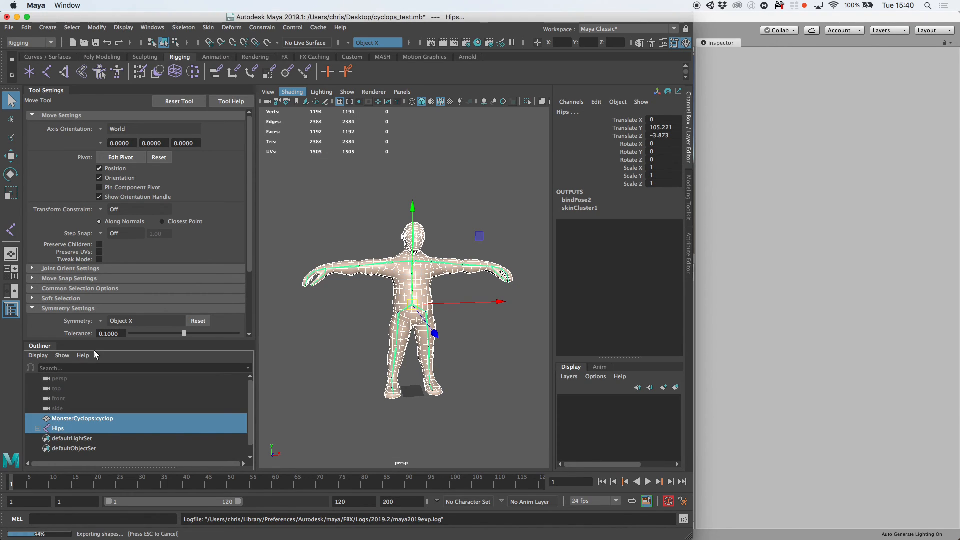
Step: Switch to Unity and set the newly imported character's animation type to Humanoid, applying the change
click(741, 343)
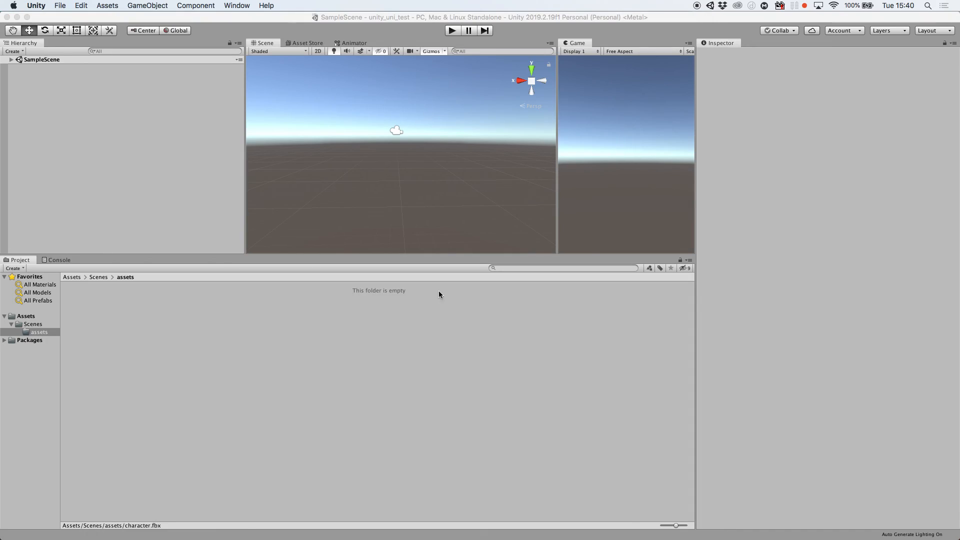
click(94, 312)
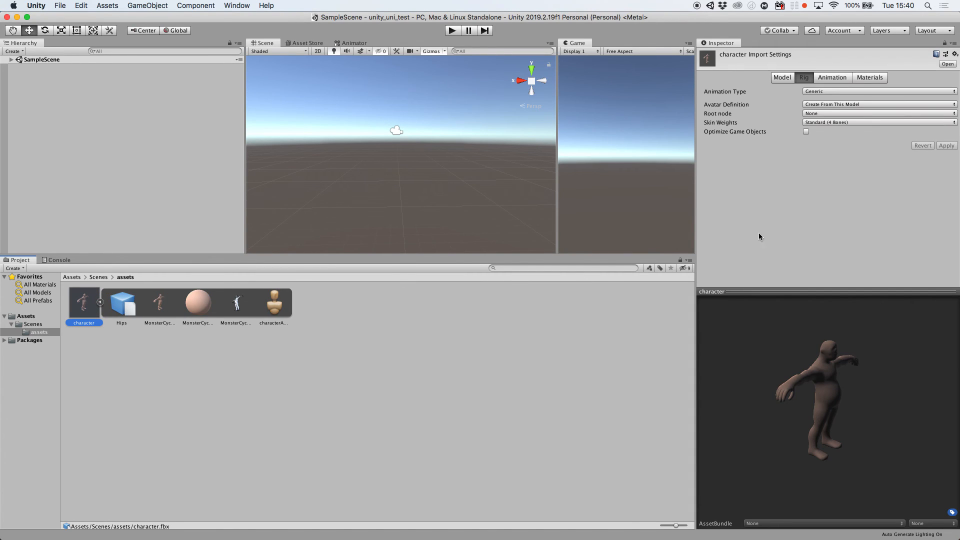
click(815, 91)
click(829, 104)
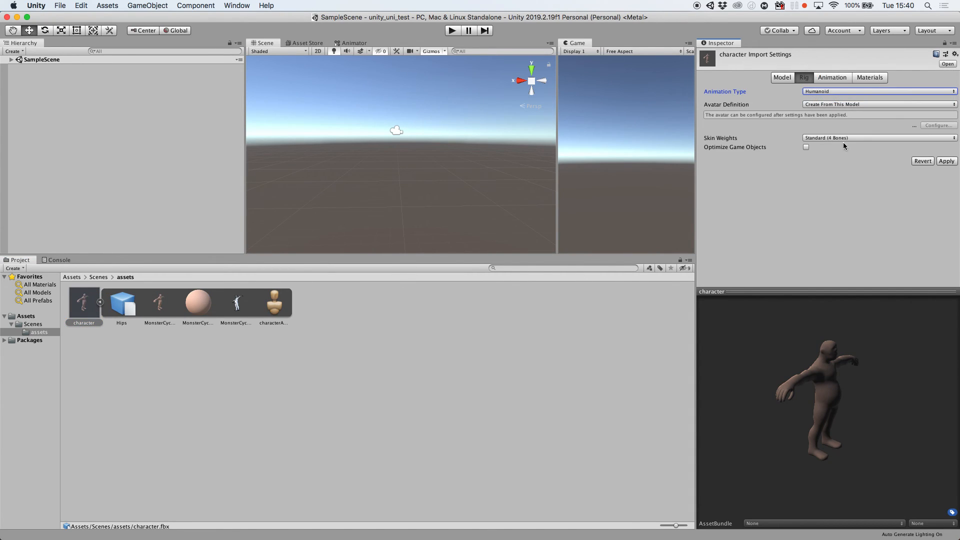
click(946, 162)
Step: Try Copy From Other Avatar as the character's avatar definition and return it to Create From This Model
click(844, 105)
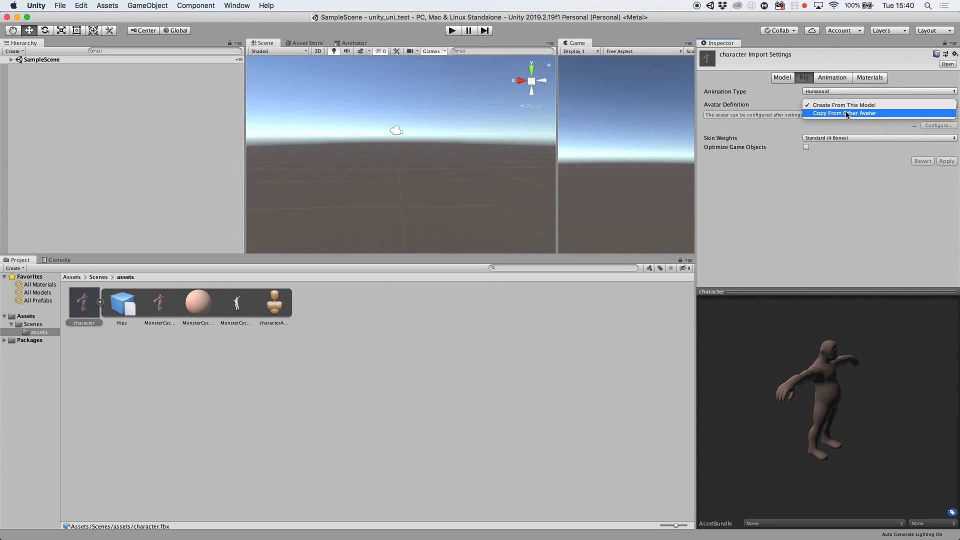
click(847, 114)
click(834, 106)
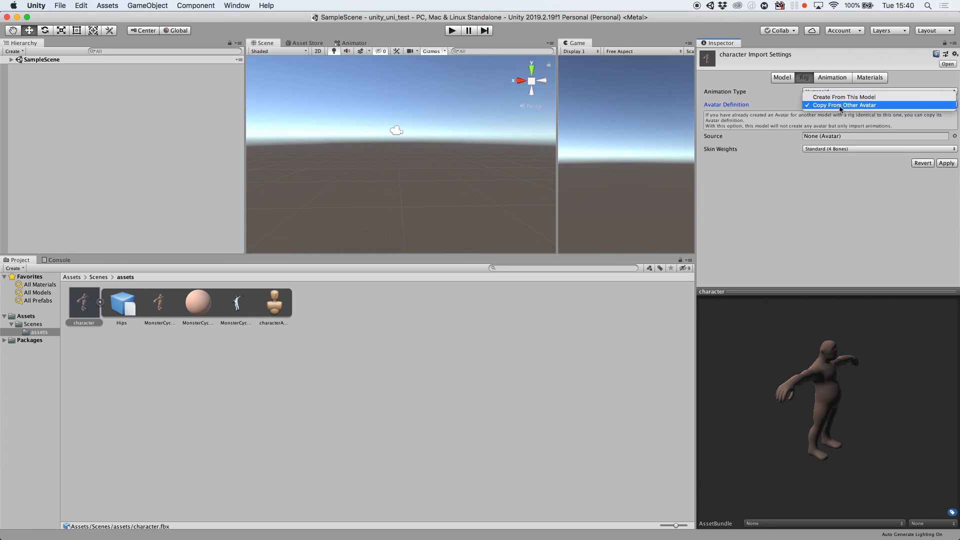
click(845, 96)
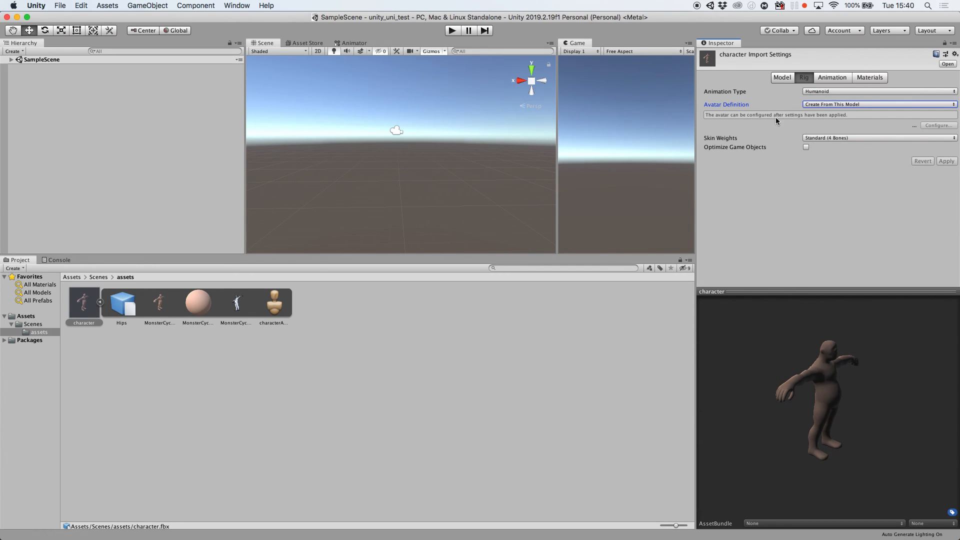
Step: Apply the Humanoid rig settings with the avatar created from this model, and open the avatar configuration
click(139, 305)
click(159, 303)
click(83, 303)
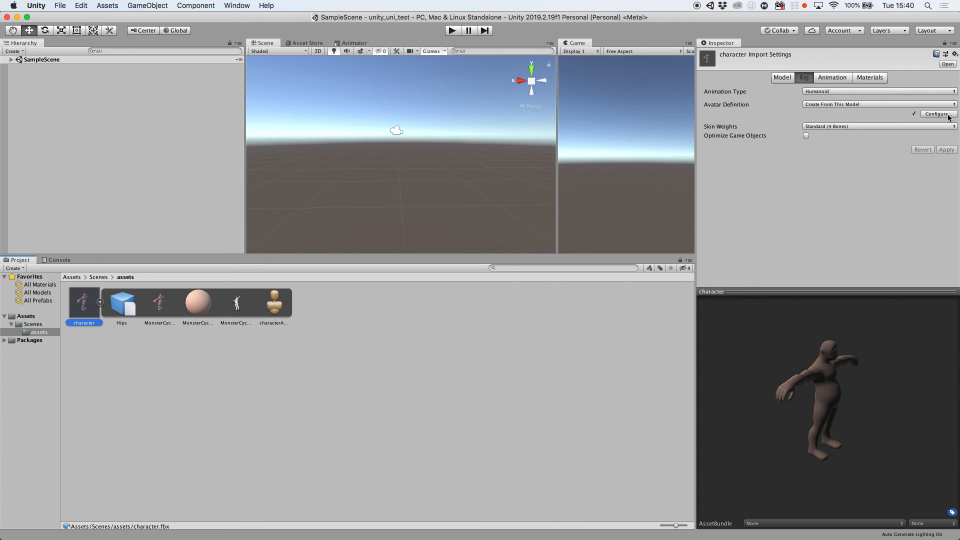
click(146, 312)
click(92, 308)
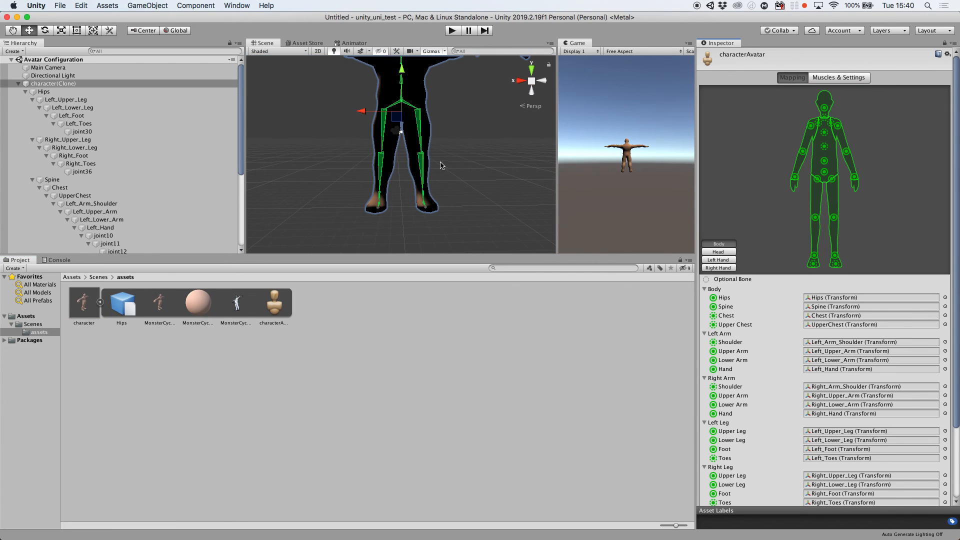
Step: Examine the avatar's bone mapping against the character's skeleton and close the avatar configuration
scroll(441, 165, down, 3)
alt+drag(442, 165, 328, 195)
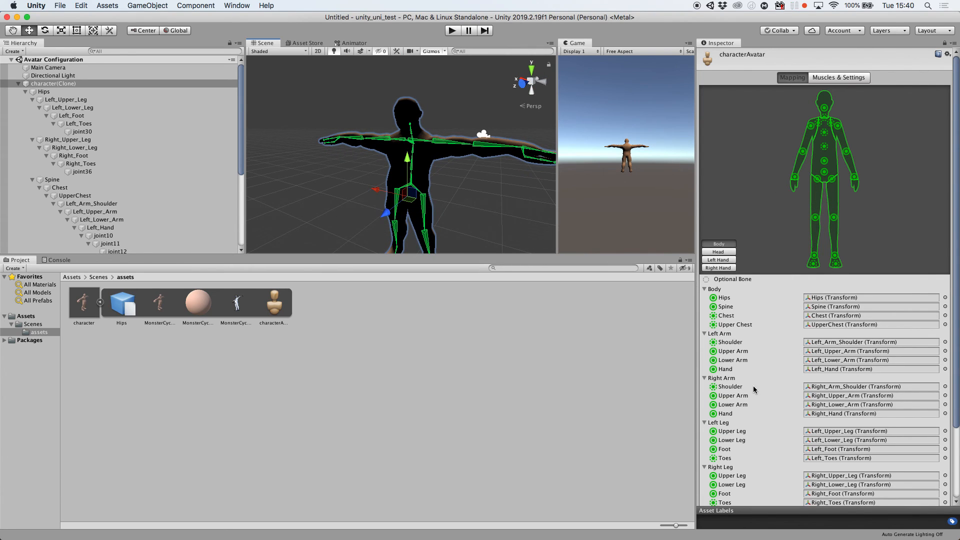
scroll(758, 389, down, 4)
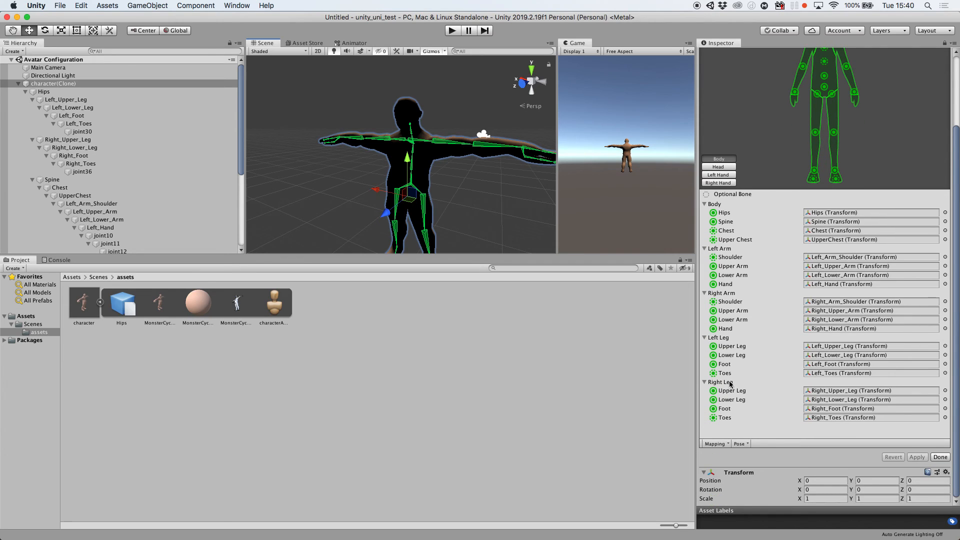
alt+drag(483, 208, 430, 145)
click(939, 457)
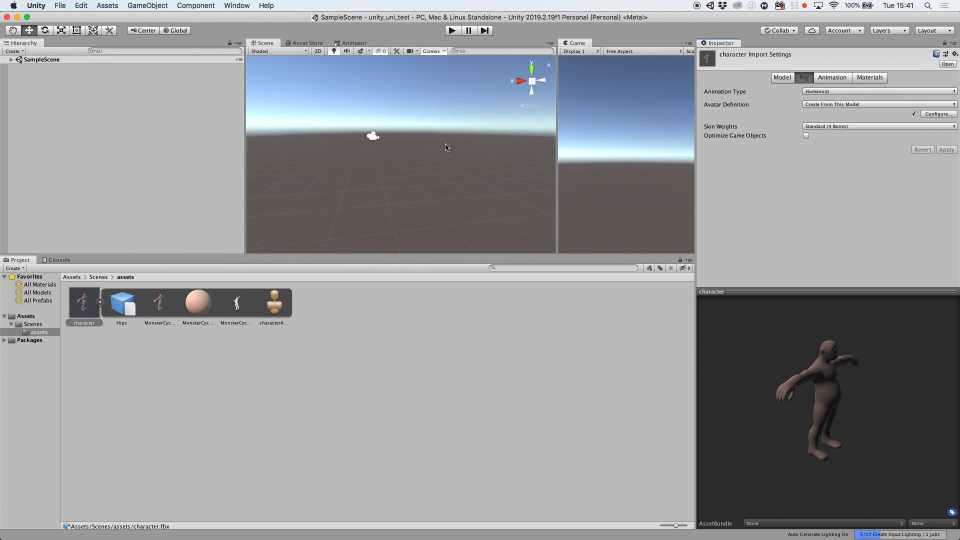
Step: Add the character model from the assets folder to SampleScene as a new object
drag(91, 305, 130, 173)
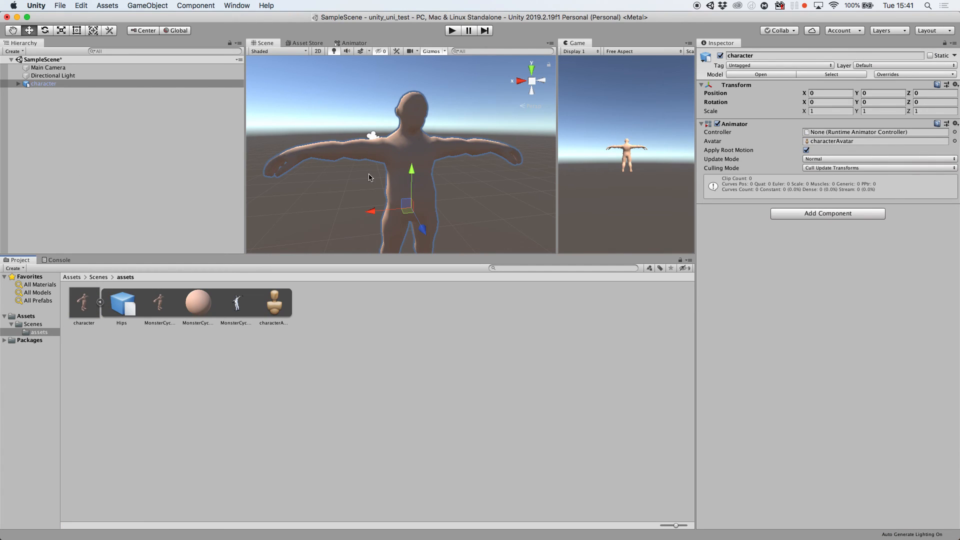
alt+scroll(357, 179, down, 5)
alt+drag(358, 178, 430, 184)
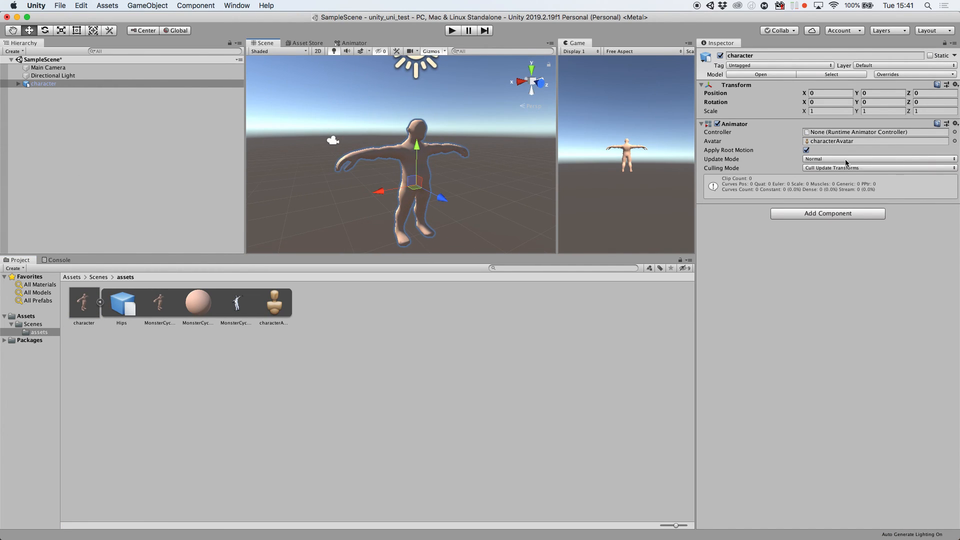
Step: Create a new Animator Controller in the assets folder, keeping its default name
click(102, 302)
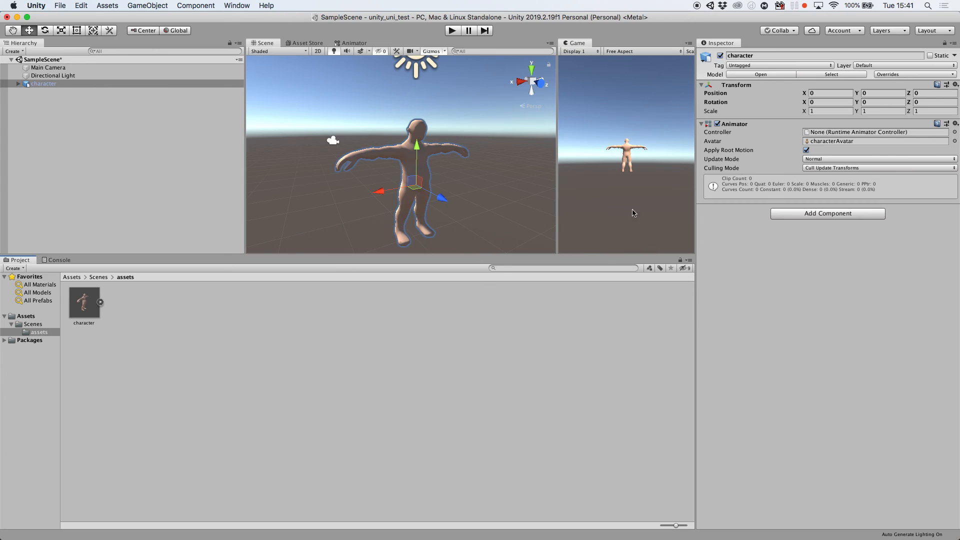
right_click(129, 305)
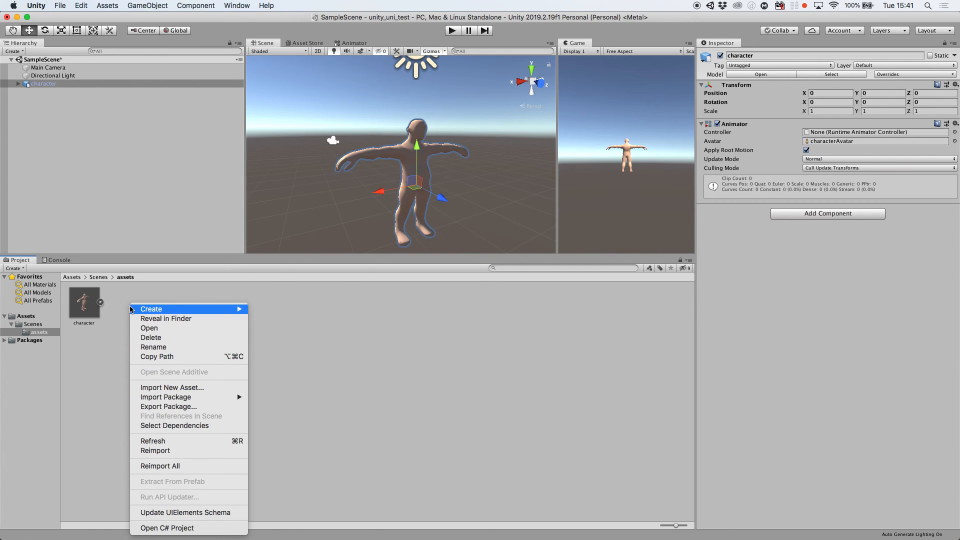
mouse_move(133, 309)
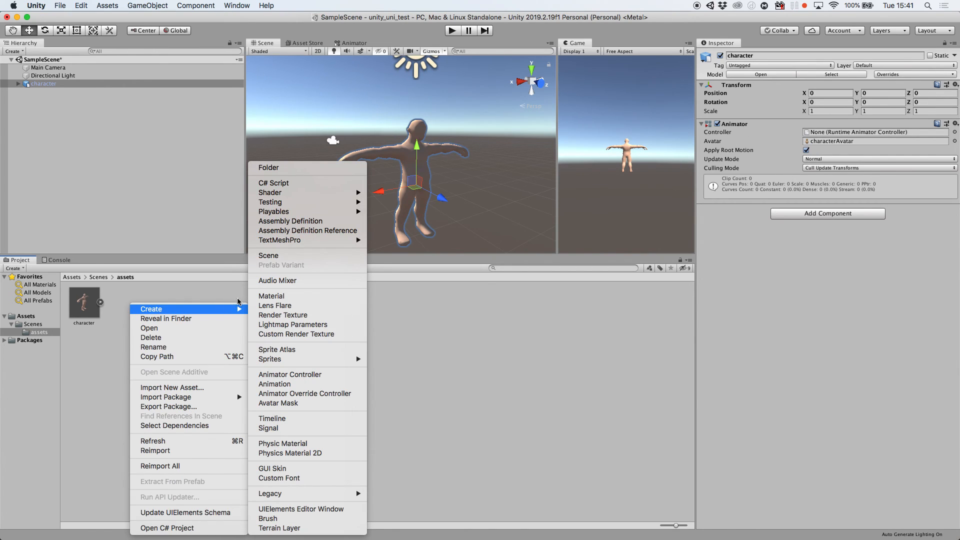
click(289, 375)
click(88, 313)
Step: Assign New Animator Controller to the scene character's Animator and turn off Apply Root Motion
click(54, 84)
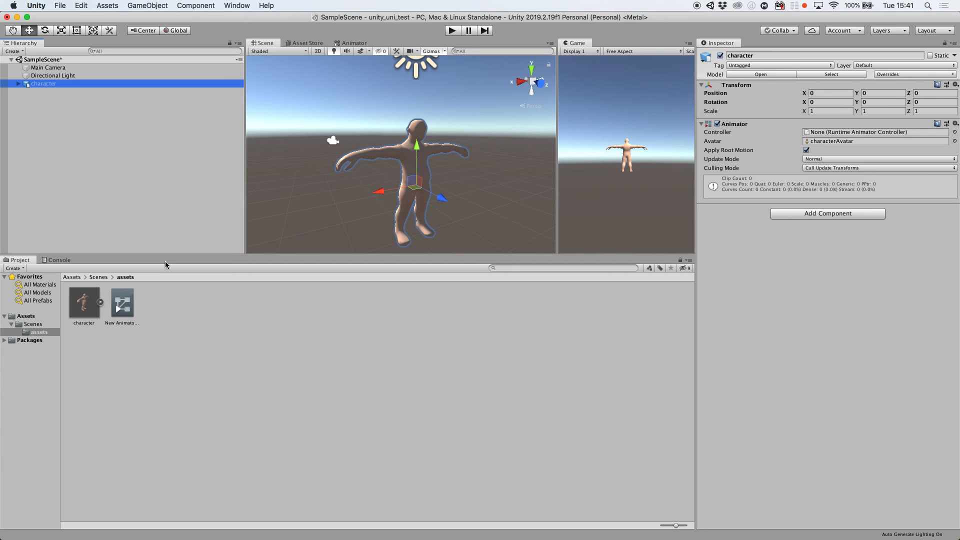
drag(123, 306, 850, 132)
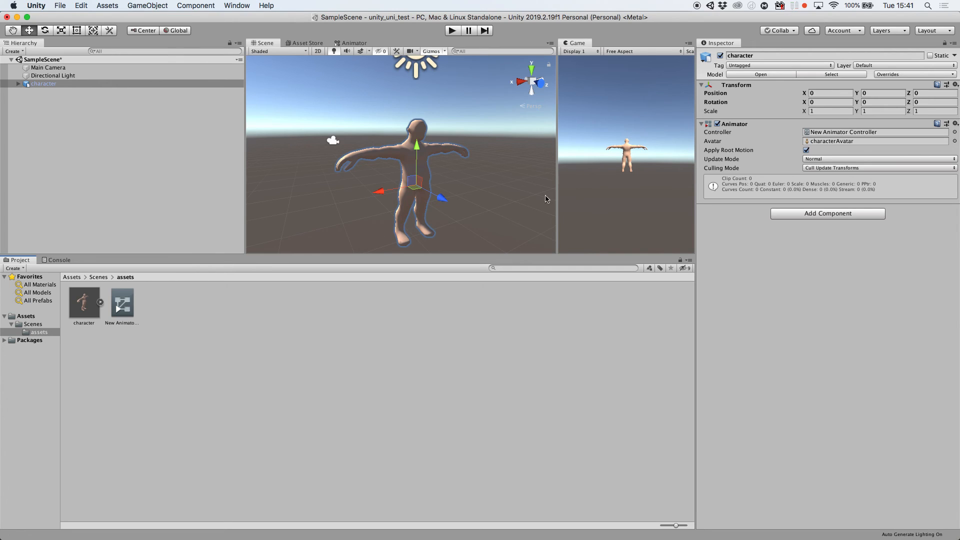
click(806, 150)
Step: Switch to Maya with the cyclops_test.mb scene and widen its window to fill the screen
click(531, 528)
click(336, 291)
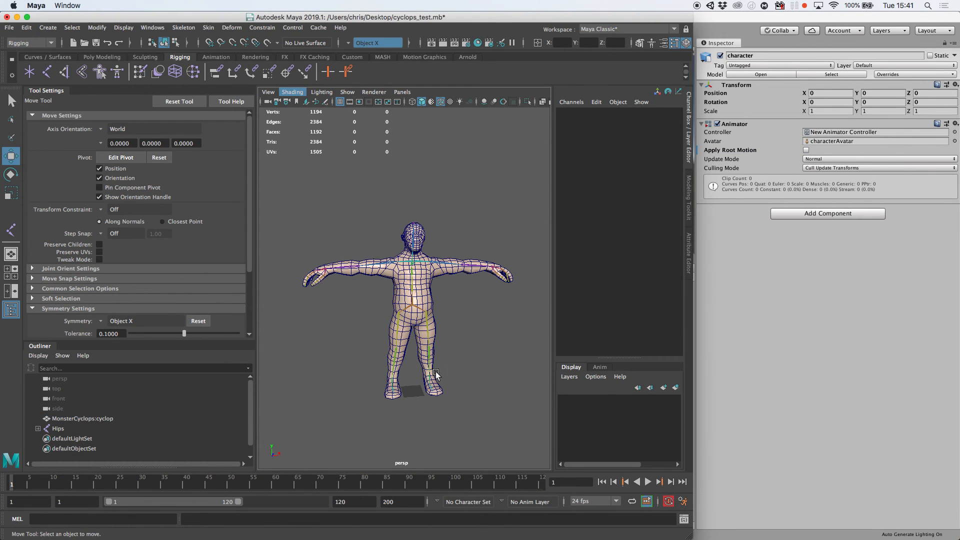
drag(688, 536, 957, 535)
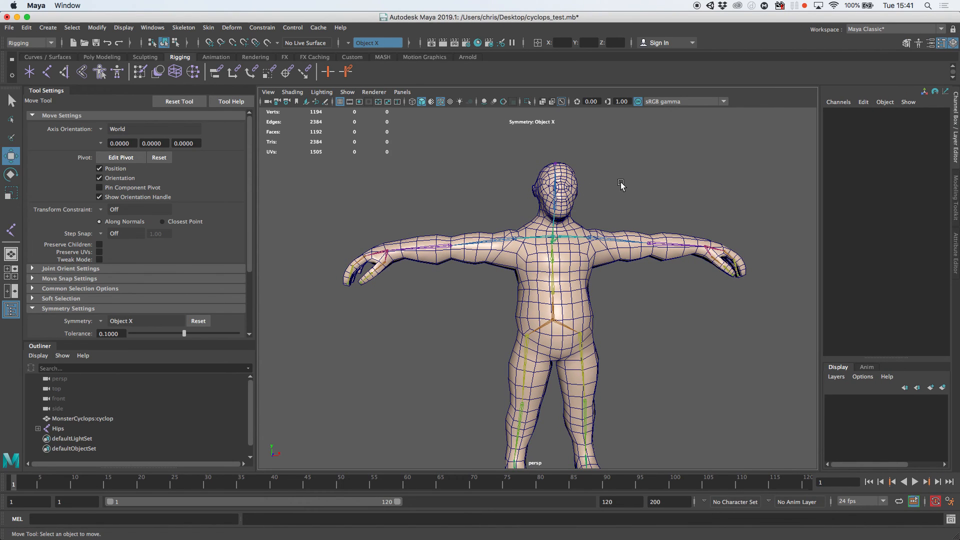
Step: Undock and close the Tool Settings panel so the Outliner gets the full height
alt+drag(611, 267, 530, 257)
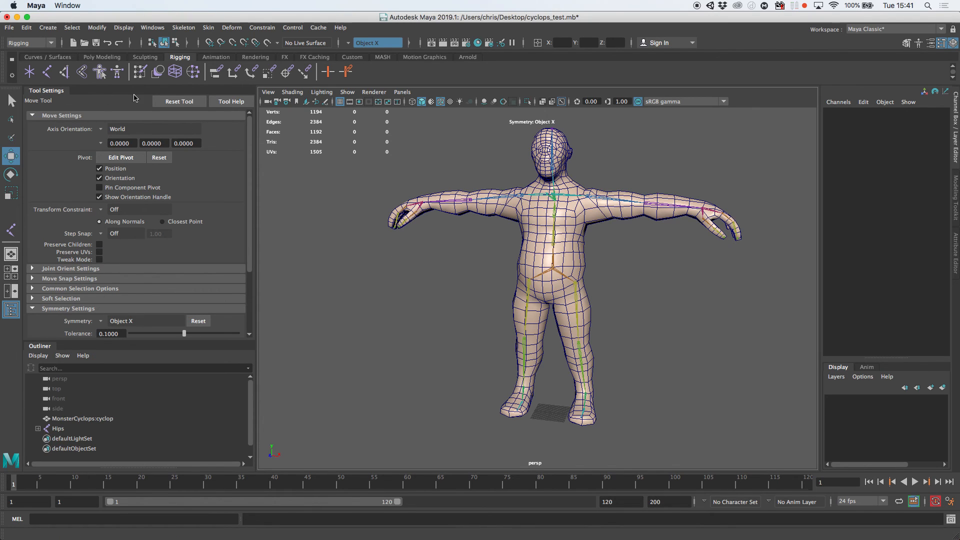
drag(55, 90, 77, 132)
click(57, 123)
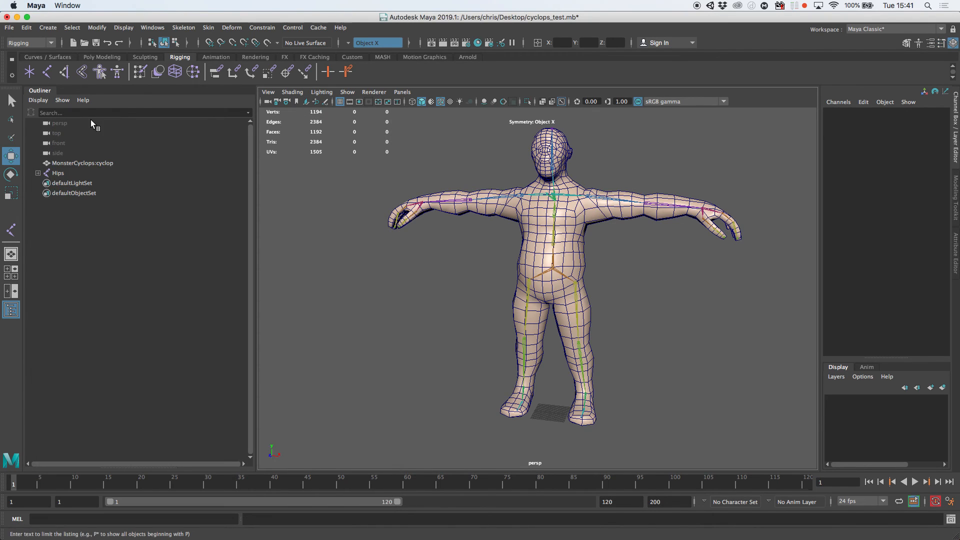
Step: Create a polygon cube at the origin and frame it in the perspective view
click(47, 57)
click(101, 57)
click(47, 72)
key(f)
alt+right_drag(586, 286, 489, 261)
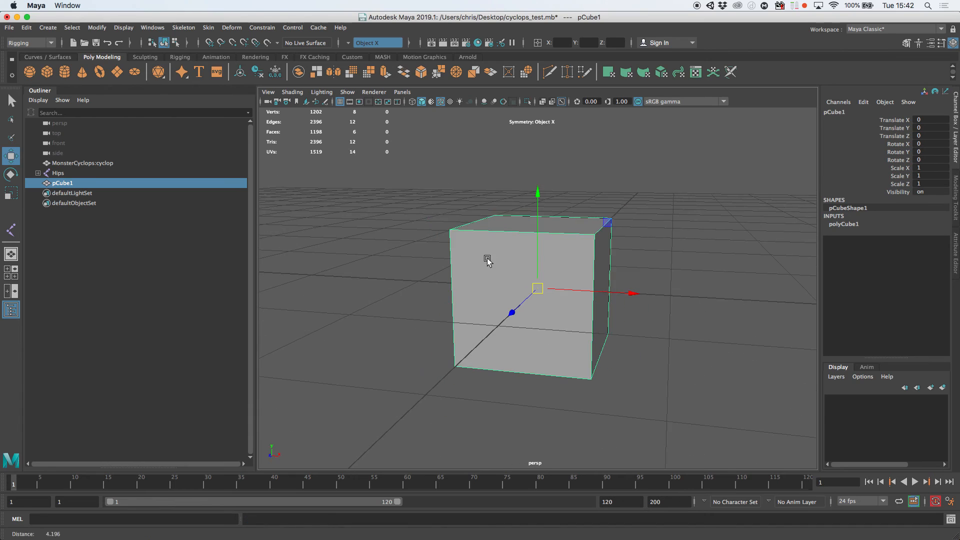
alt+drag(489, 261, 450, 290)
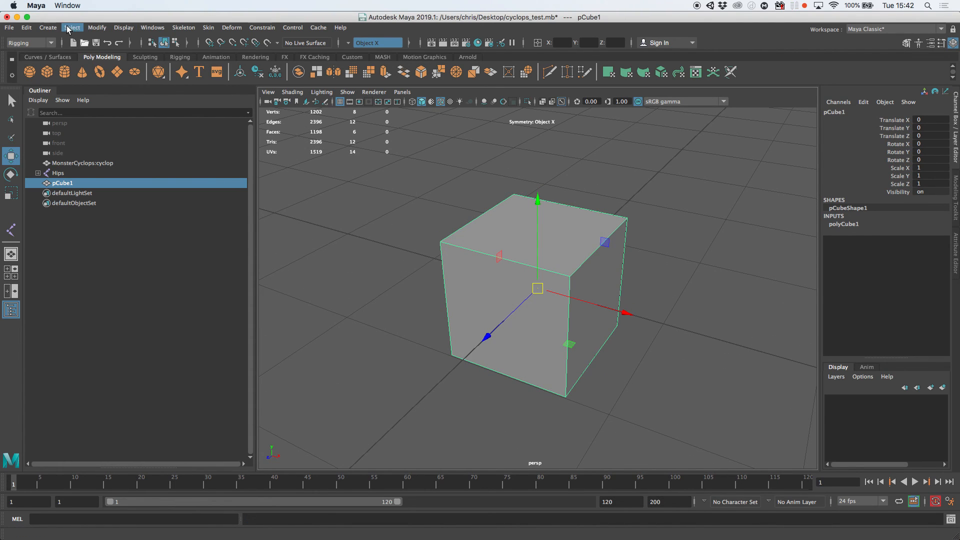
Step: Trace the cube's front, top and near side edges with a 1 Linear EP curve snapped to its corners
click(48, 28)
mouse_move(112, 97)
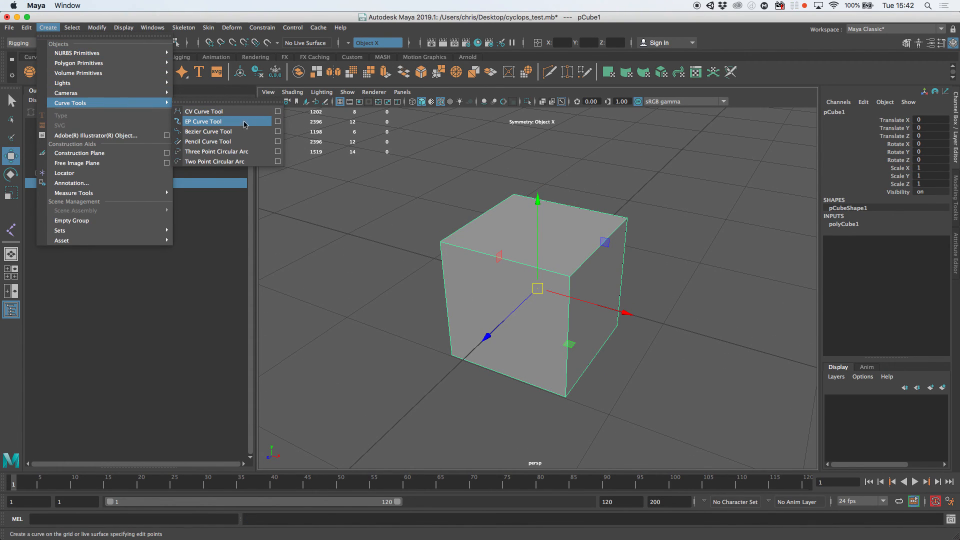
click(280, 122)
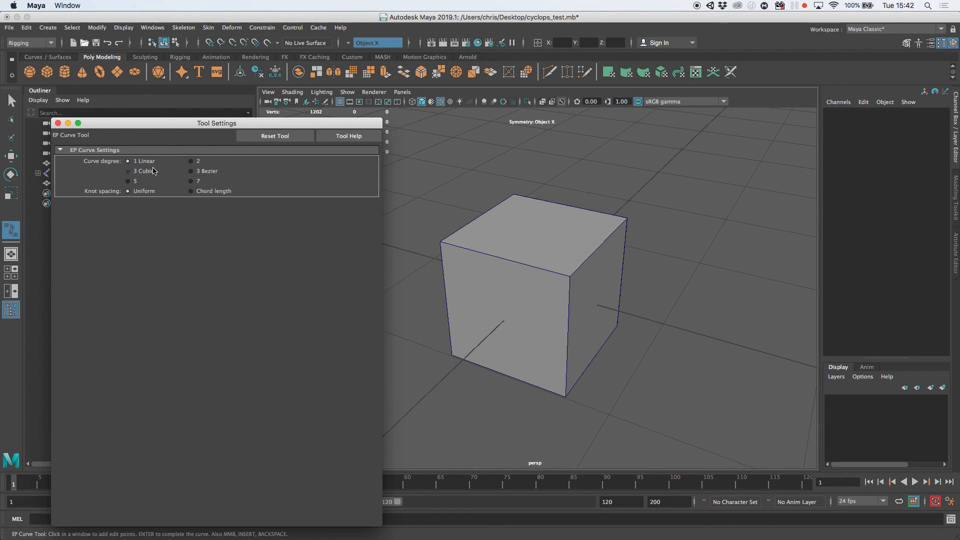
click(58, 123)
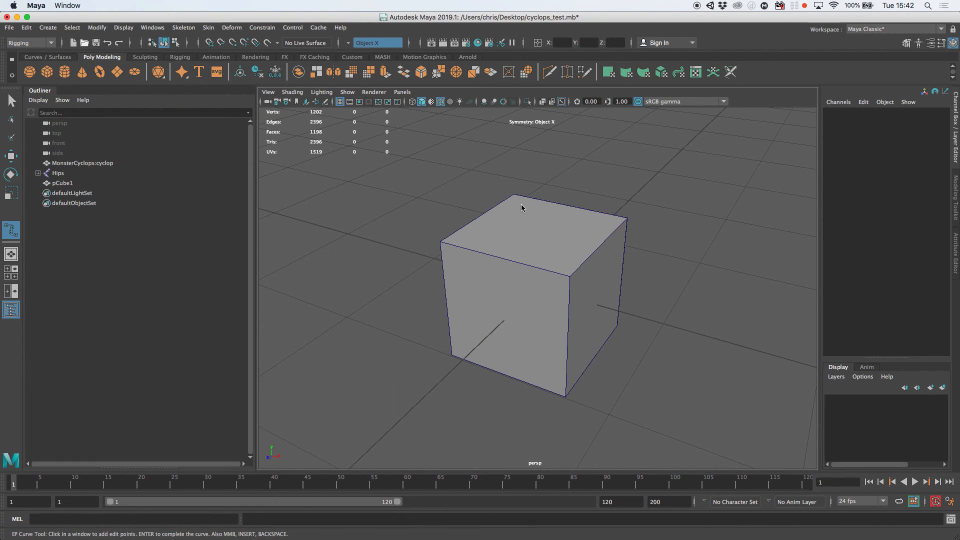
click(513, 195)
click(442, 245)
click(451, 355)
click(559, 396)
click(439, 244)
click(514, 194)
click(625, 220)
click(571, 277)
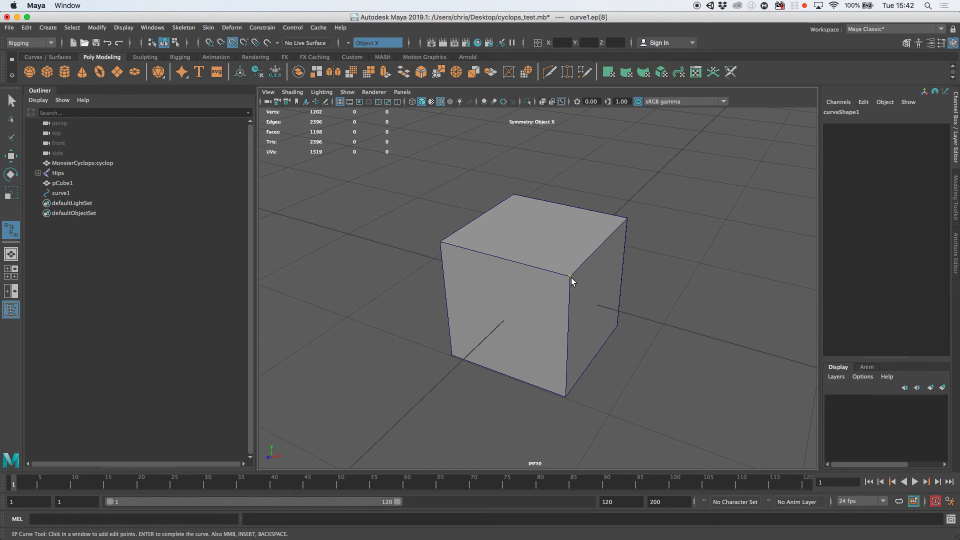
click(618, 323)
click(627, 218)
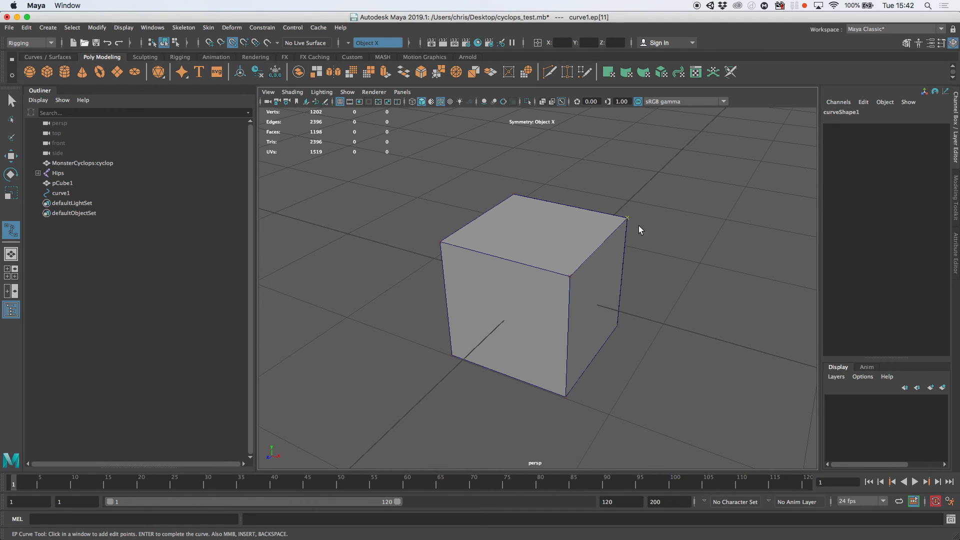
Step: Continue the EP curve along the edges of the cube's far side, snapping each point to a corner
alt+drag(724, 270, 585, 259)
click(634, 236)
click(624, 354)
click(520, 264)
click(633, 238)
click(626, 353)
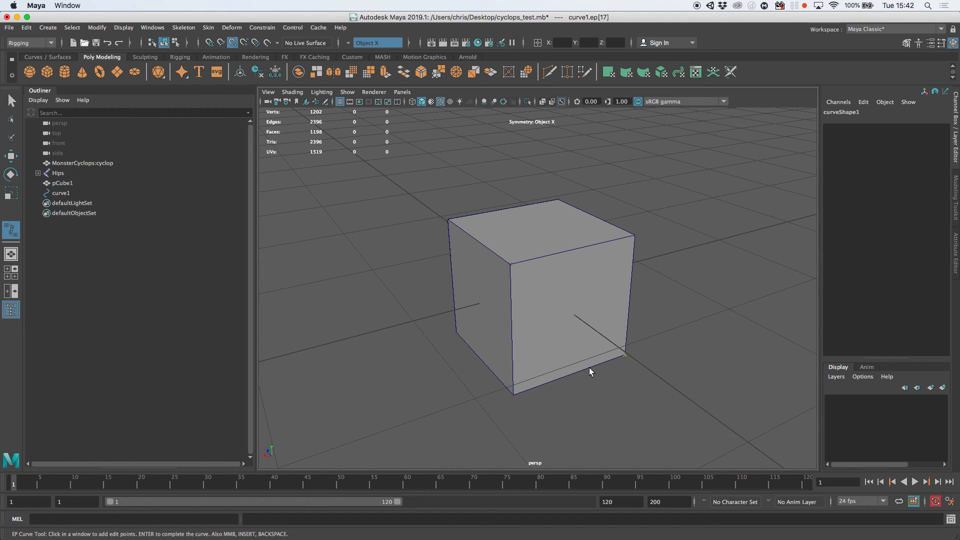
click(522, 397)
Step: Trace the remaining edges around the cube's underside and complete the EP curve
alt+drag(530, 386, 541, 403)
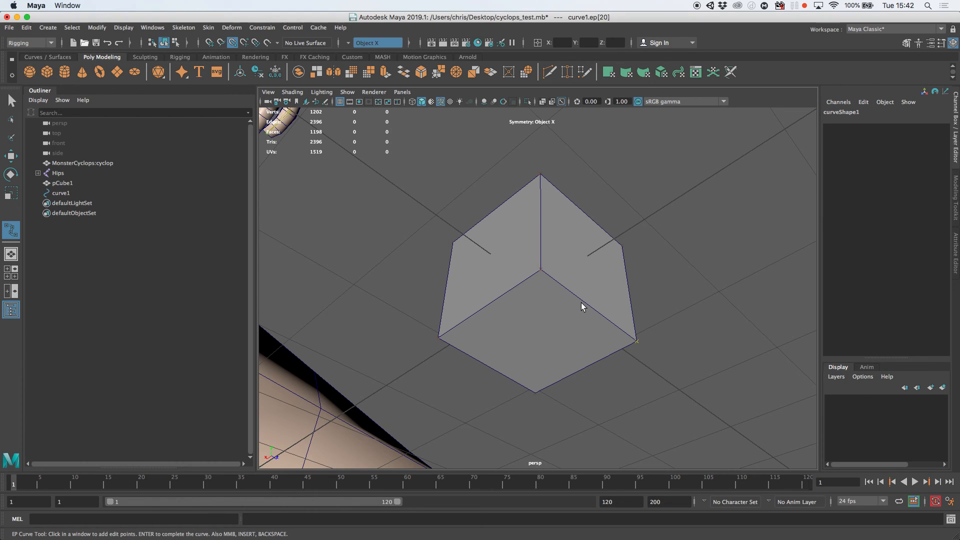
click(542, 271)
click(439, 338)
click(636, 341)
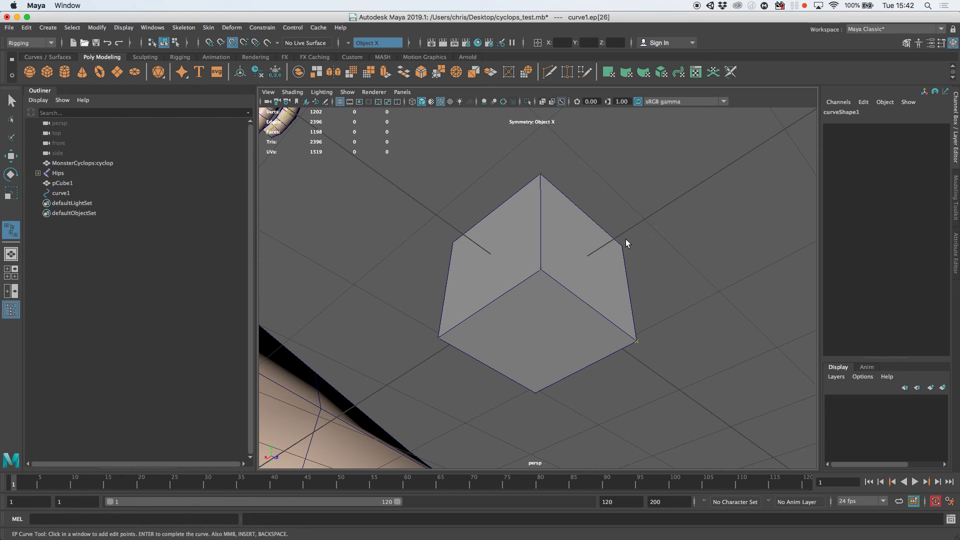
key(Return)
Step: Delete the polygon cube and select the cube-shaped curve that traces it
key(w)
click(639, 199)
click(594, 218)
alt+drag(594, 218, 589, 258)
key(Delete)
click(597, 212)
alt+right_drag(648, 273, 535, 210)
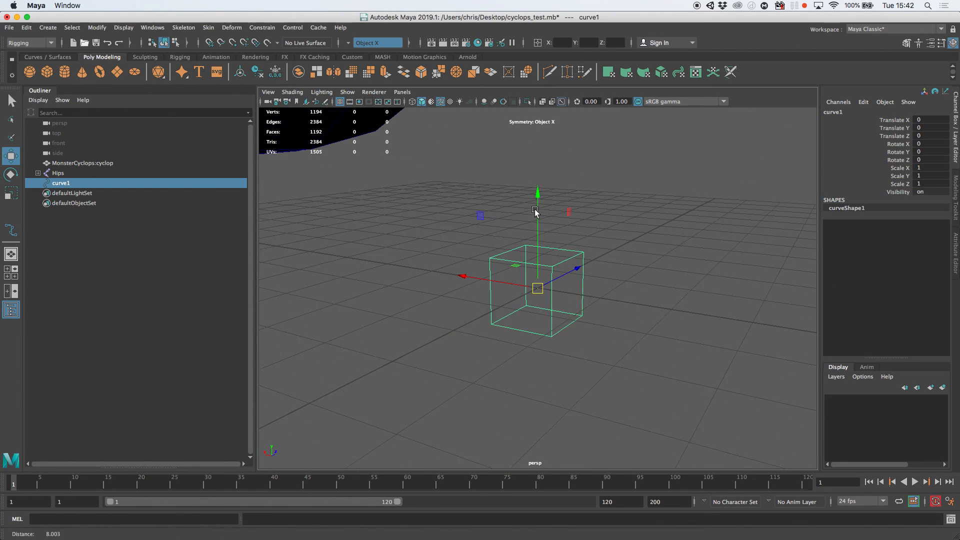
Step: Scale the cube-shaped curve uniformly to about 17.8 so it suits the character's size
alt+drag(535, 211, 656, 302)
alt+right_drag(656, 302, 548, 283)
key(r)
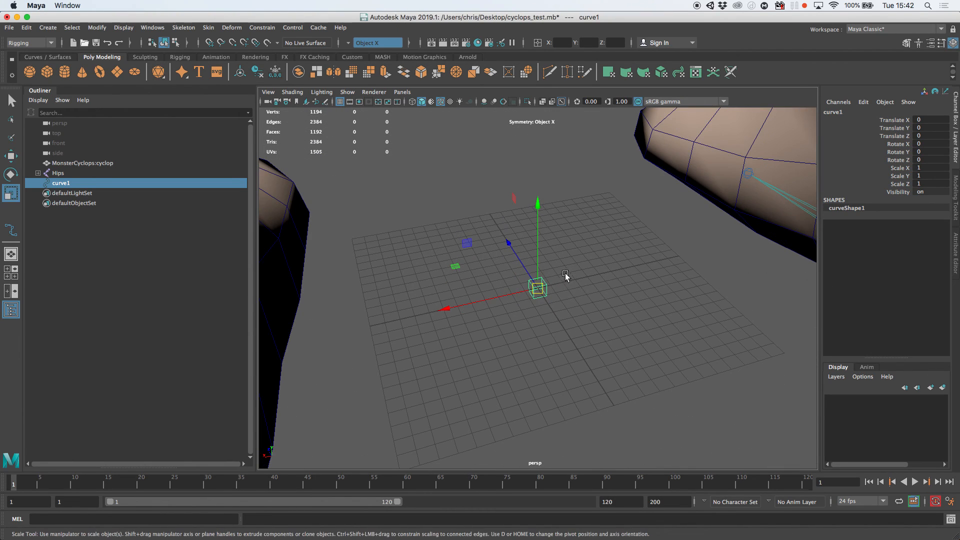
drag(537, 288, 685, 251)
alt+right_drag(686, 251, 544, 247)
alt+middle_drag(544, 247, 512, 299)
alt+drag(512, 300, 678, 308)
key(w)
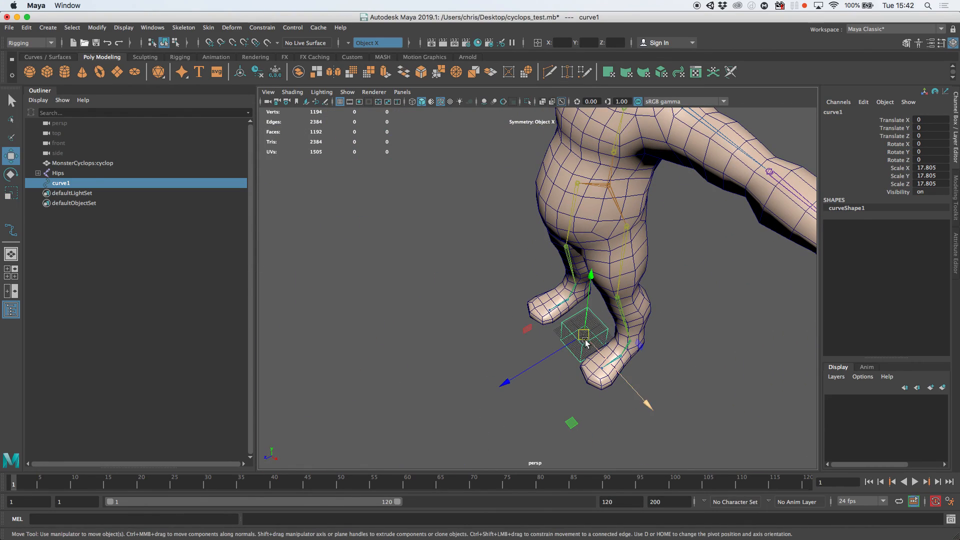
Step: Undo the last move of the cube-shaped curve and freeze its transformations
alt+drag(584, 341, 560, 305)
alt+right_drag(560, 305, 575, 280)
alt+drag(574, 280, 570, 263)
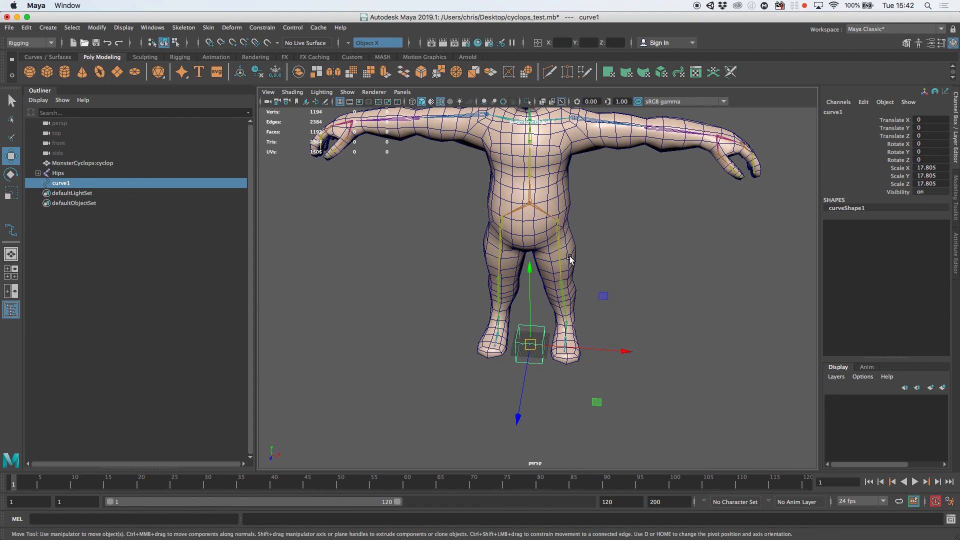
alt+middle_drag(541, 251, 535, 348)
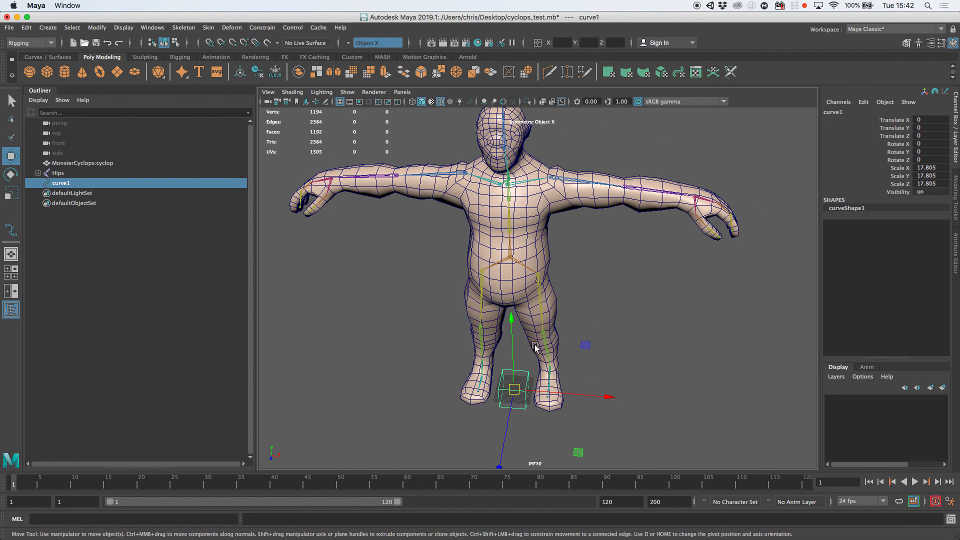
alt+drag(530, 385, 504, 380)
key(z)
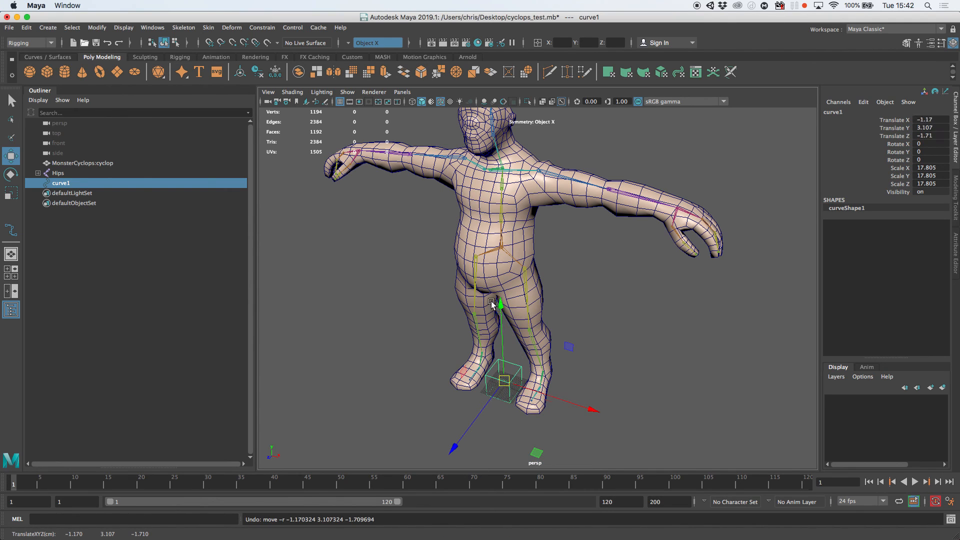
click(97, 28)
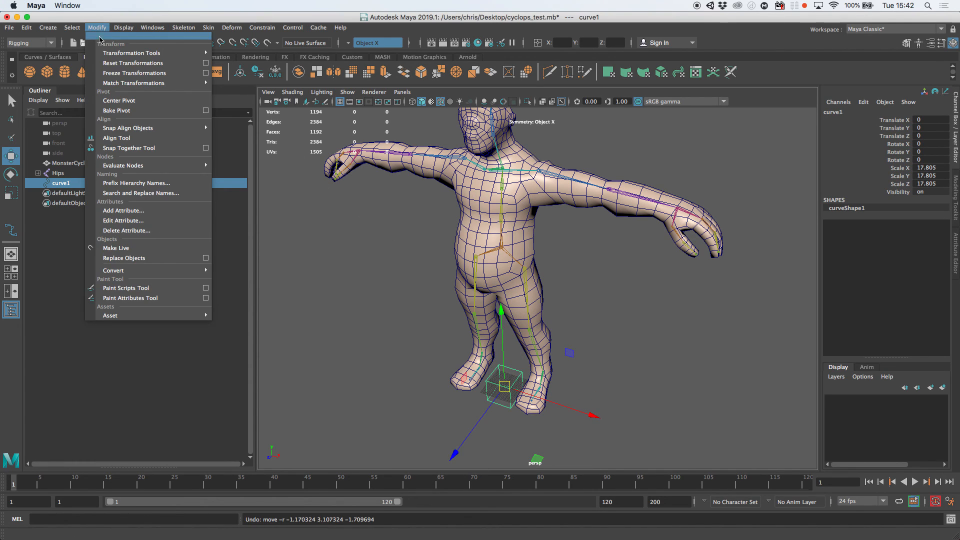
click(134, 73)
Step: Move the cube-shaped curve onto the character's left wrist joint with point snapping
click(506, 393)
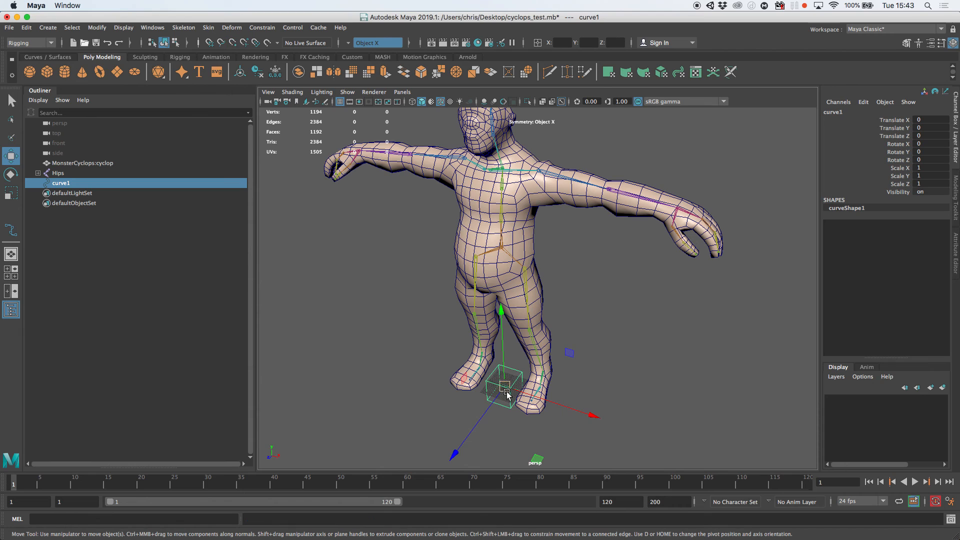
drag(509, 393, 579, 273)
key(v)
Step: Duplicate the wrist control curve and snap the copy onto the character's right wrist joint
key(ctrl+d)
drag(765, 163, 414, 192)
key(f)
alt+drag(485, 247, 465, 261)
alt+right_drag(715, 281, 606, 264)
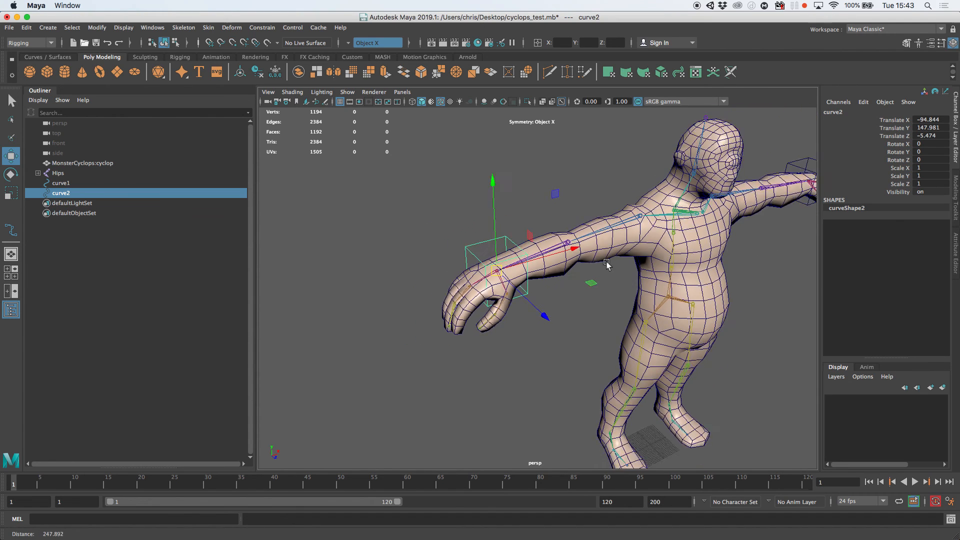
Step: Create a NURBS circle at the origin and enlarge it uniformly towards the size of a foot
alt+drag(606, 264, 550, 259)
click(55, 56)
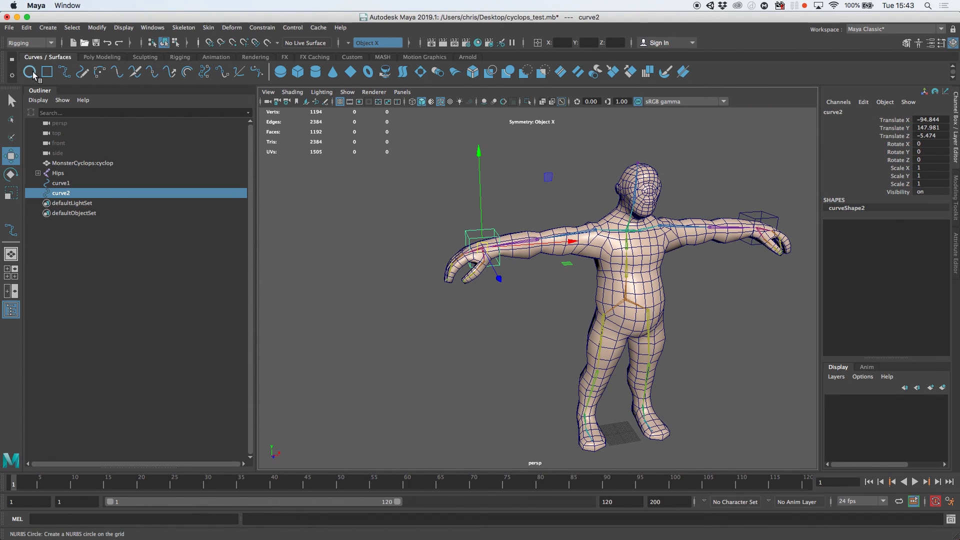
click(29, 72)
key(f)
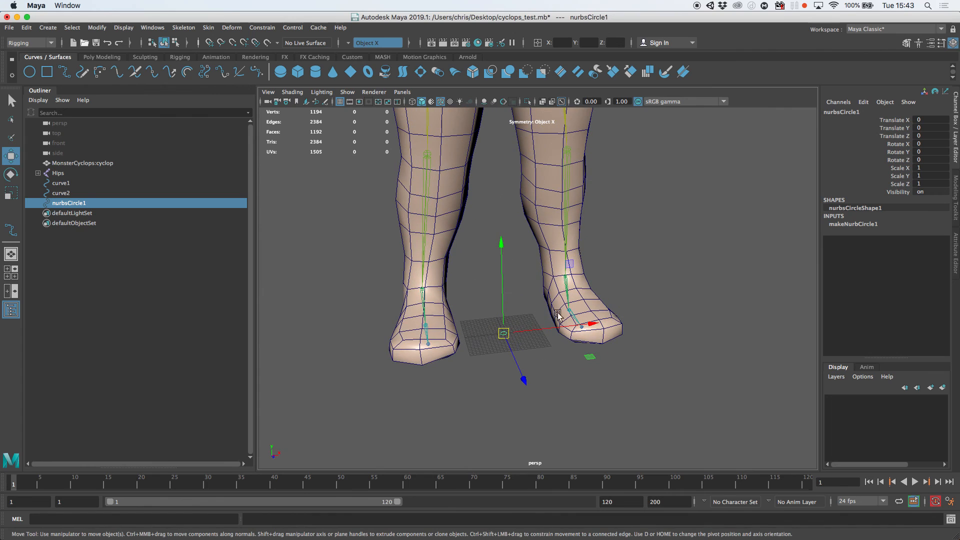
key(r)
drag(504, 334, 550, 336)
Step: Stretch the circle to about 16 in X and 30 in Z and place it around the character's right foot
drag(527, 385, 542, 418)
mouse_move(589, 325)
mouse_down()
mouse_move(608, 326)
mouse_move(582, 322)
mouse_up()
drag(503, 333, 477, 361)
key(w)
key(r)
key(w)
Step: Show the foot circle's control vertices, try moving one along X, and undo that move
drag(432, 390, 484, 296)
right_drag(485, 296, 443, 295)
click(490, 314)
drag(547, 314, 517, 324)
key(z)
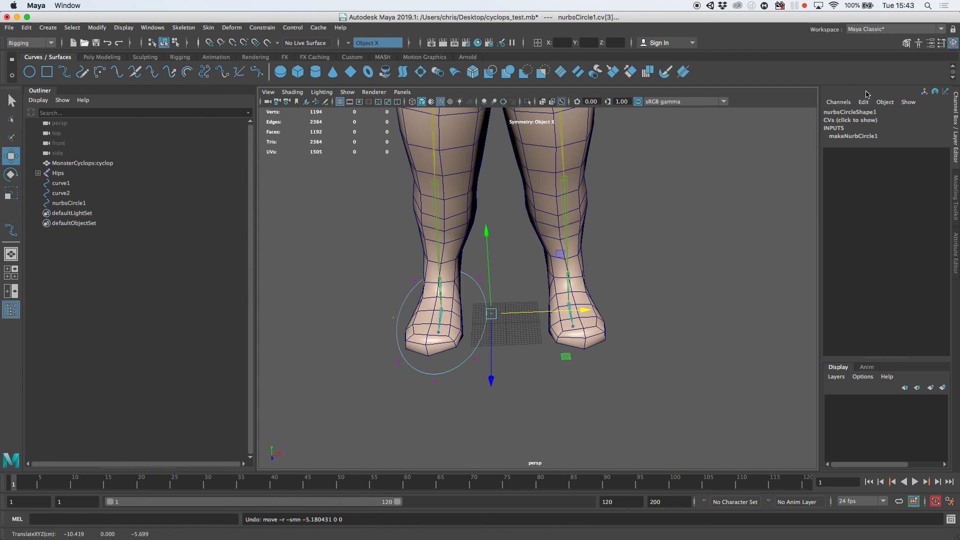
Step: Turn off symmetry in the Move tool's settings and close the settings window
click(942, 43)
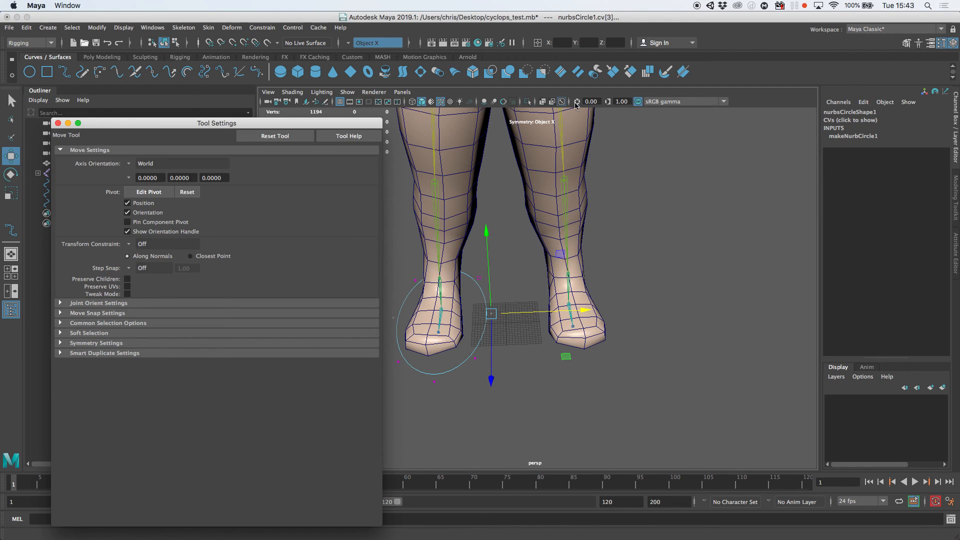
click(104, 341)
click(150, 355)
click(145, 358)
drag(61, 123, 60, 124)
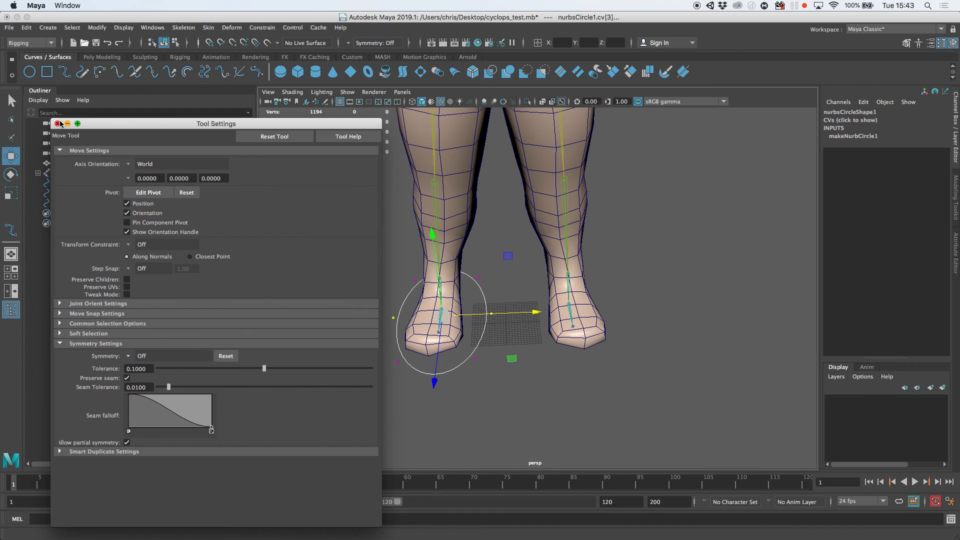
click(58, 123)
Step: Move the inner and front control vertices of the circle to fit the outline of the right foot
click(467, 343)
click(491, 314)
drag(529, 316, 508, 315)
click(433, 381)
drag(476, 383, 446, 341)
drag(490, 372, 472, 375)
Step: Adjust the outer and rear control vertices to the right foot's outline and return to object selection
drag(386, 300, 443, 323)
drag(403, 274, 425, 300)
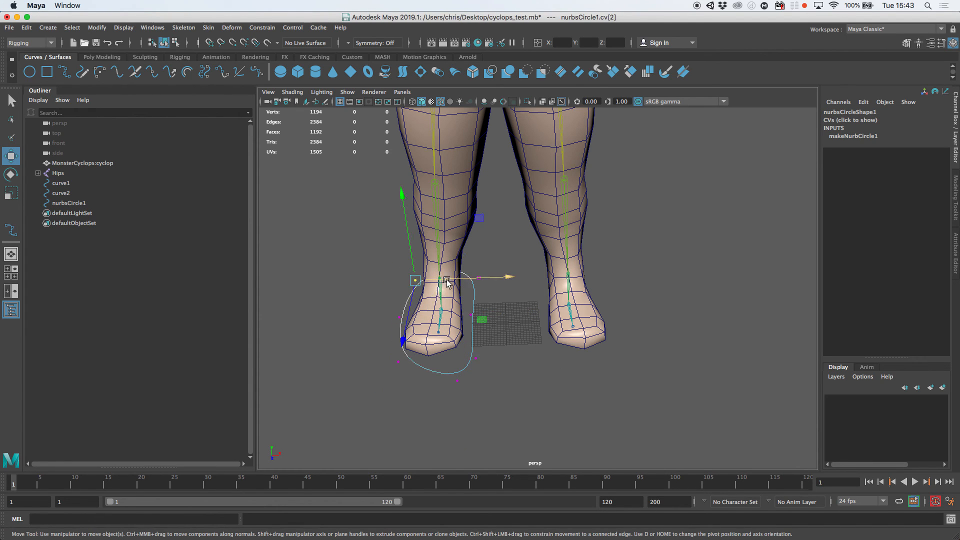
alt+drag(511, 339, 456, 301)
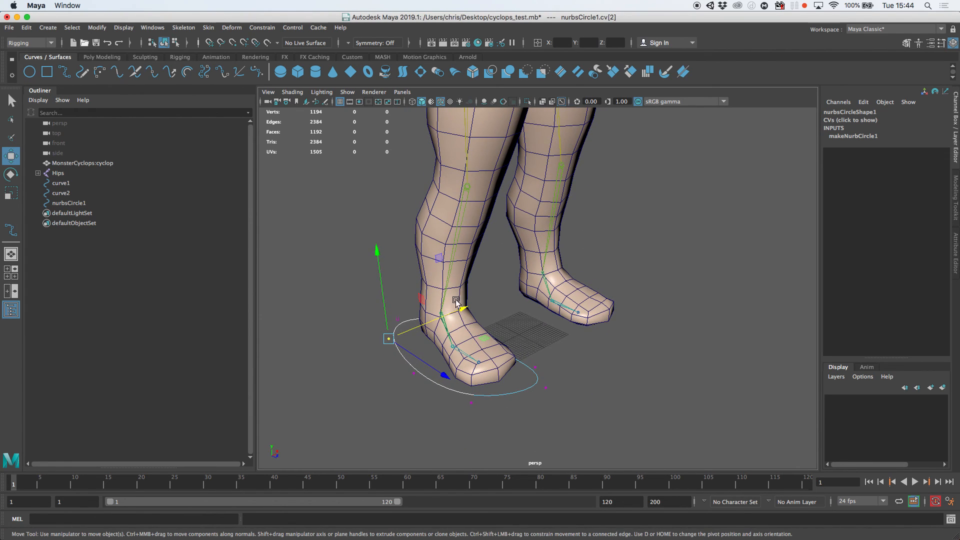
drag(422, 393, 368, 331)
drag(426, 344, 436, 350)
right_drag(530, 370, 546, 279)
click(527, 385)
Step: Move the right foot curve's pivot to the world origin with grid snapping
alt+drag(601, 354, 545, 354)
alt+right_drag(545, 354, 650, 356)
key(d)
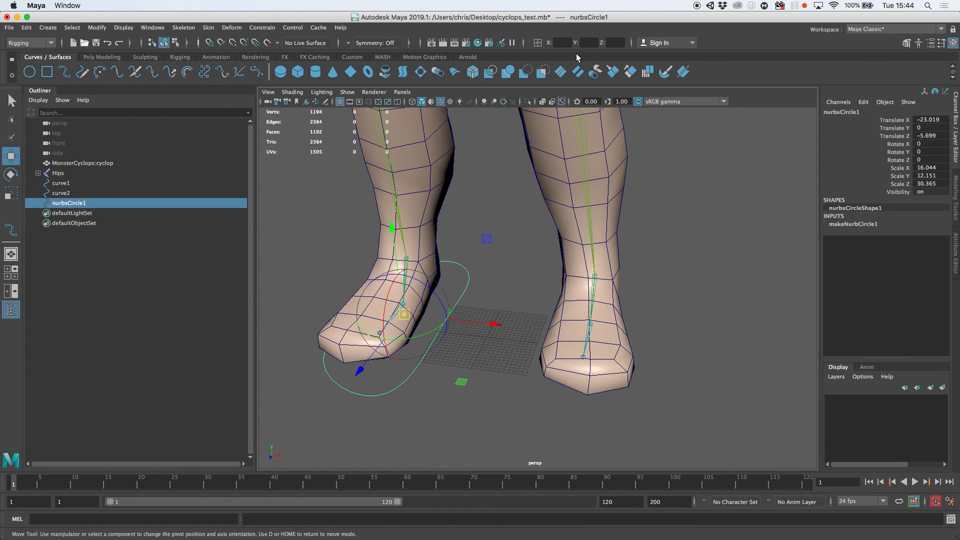
alt+drag(459, 317, 494, 342)
key(x)
drag(407, 315, 491, 337)
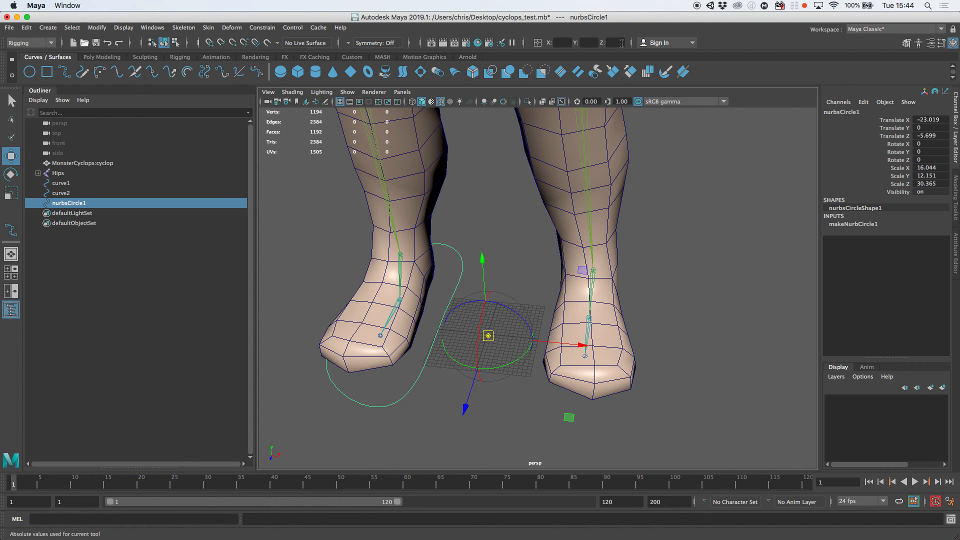
Step: Enter 0 as the absolute X value for the pivot and leave pivot editing
click(632, 44)
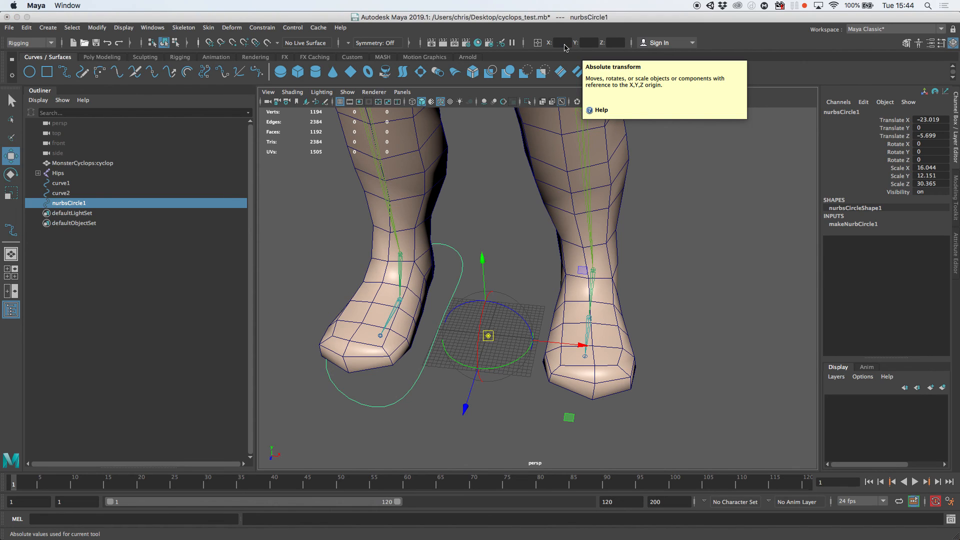
click(565, 42)
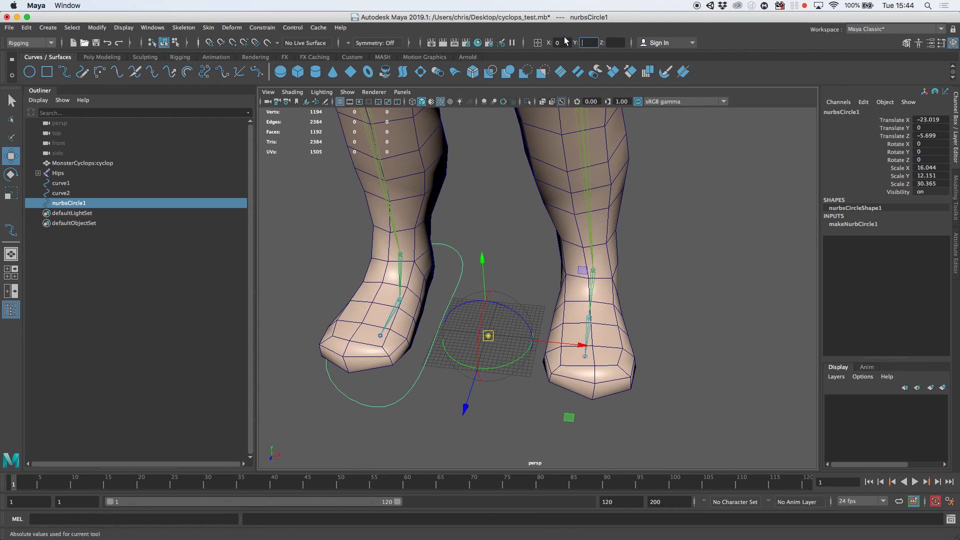
key(Return)
key(e)
key(w)
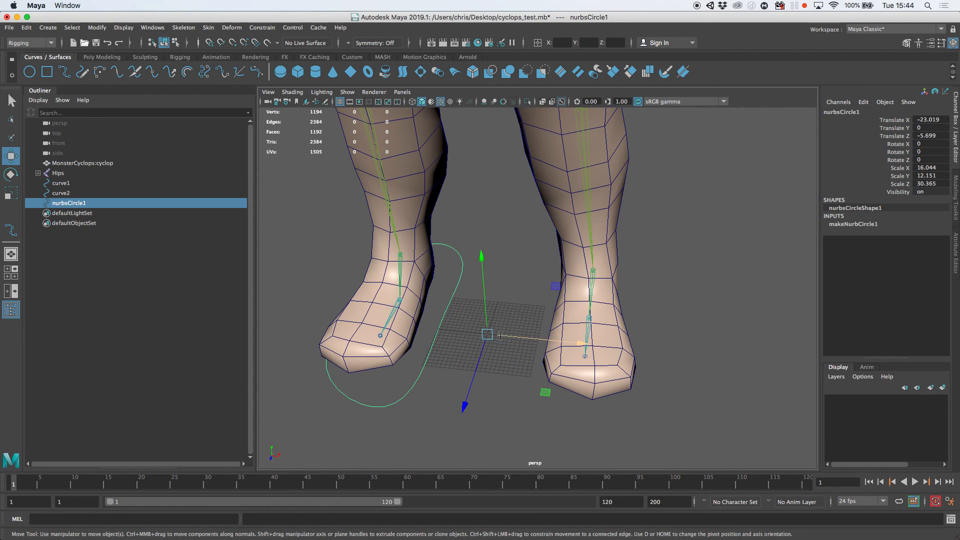
Step: Freeze the right foot curve's transformations and delete its history
click(97, 28)
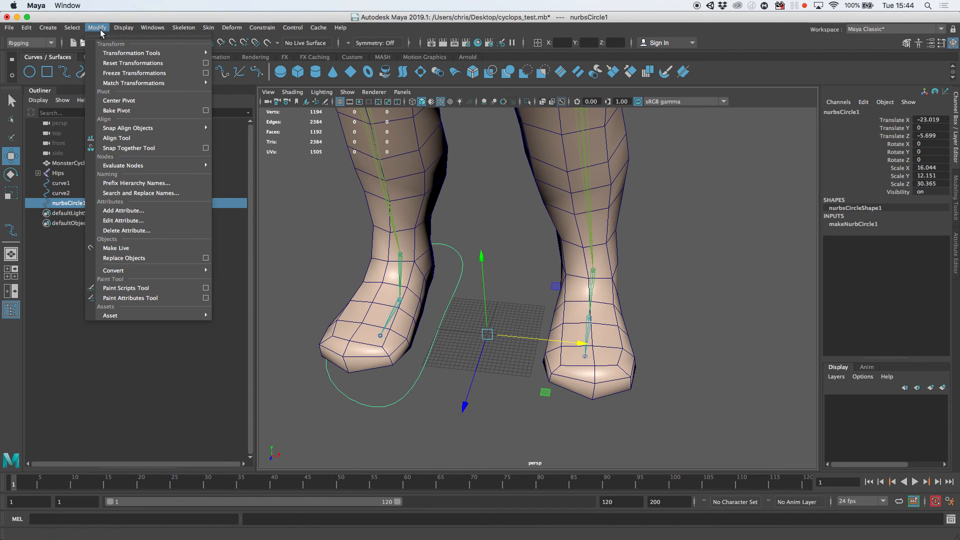
click(122, 74)
click(27, 28)
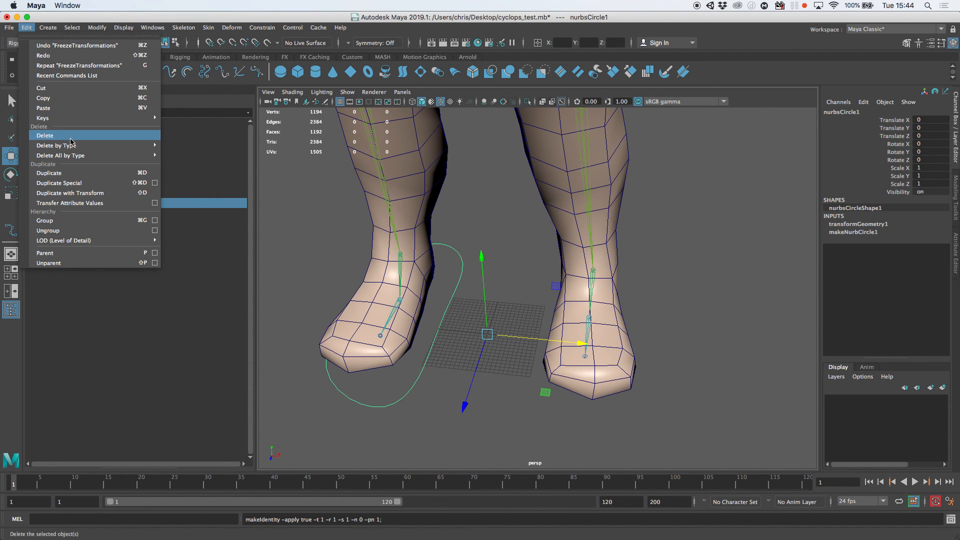
mouse_move(75, 145)
click(182, 152)
Step: Duplicate the right foot curve and mirror the copy to the left foot with a Scale X of -1
alt+right_drag(576, 267, 540, 271)
key(super+d)
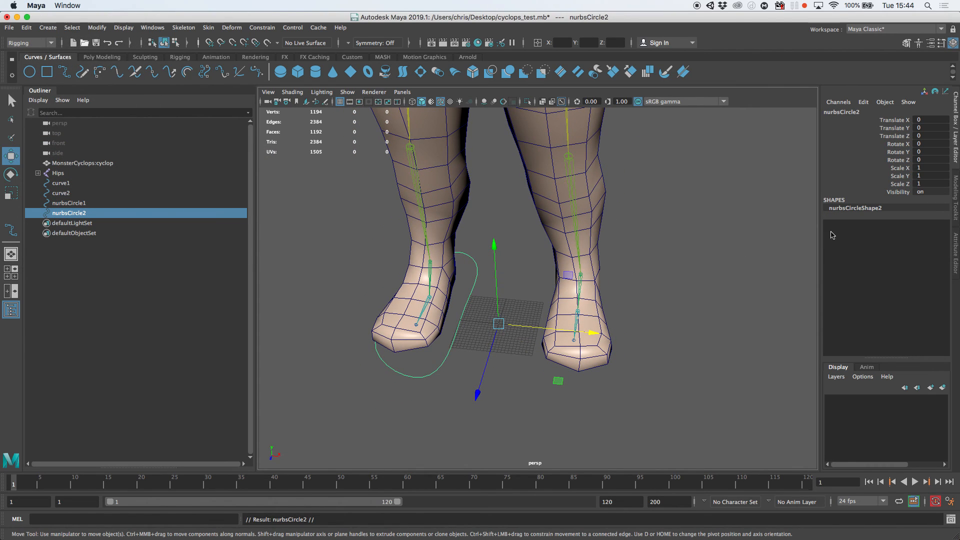
click(931, 167)
text(-1)
key(Return)
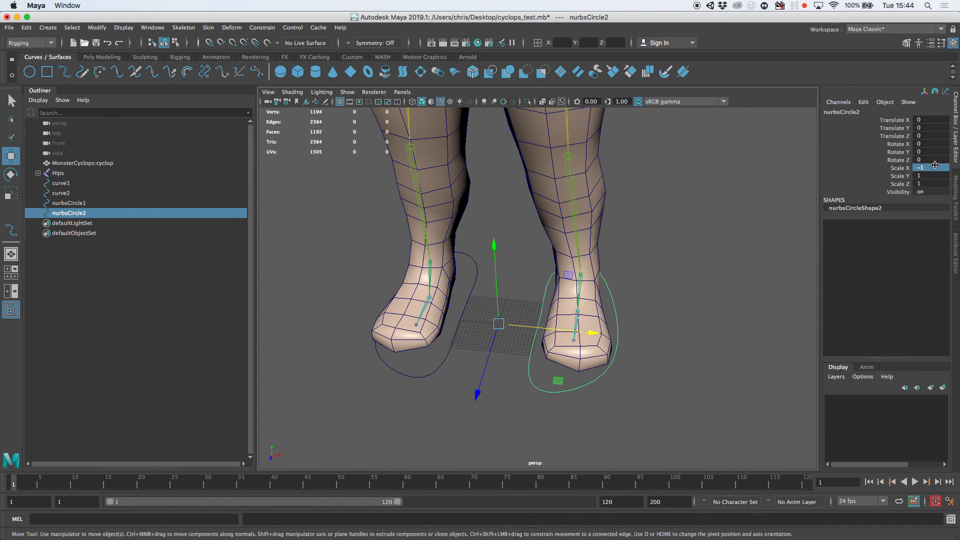
Step: Select both foot curves, delete their history and freeze their transformations
alt+drag(428, 345, 547, 423)
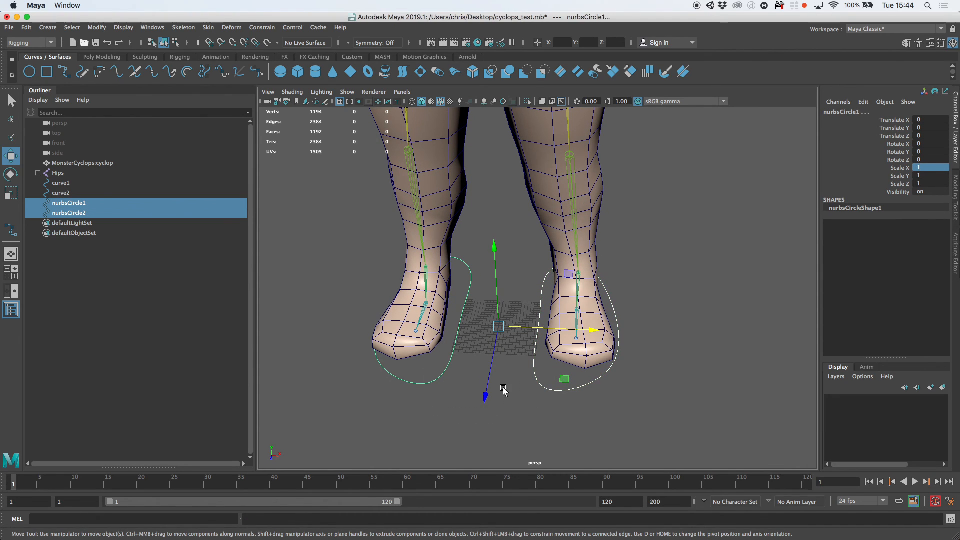
click(29, 27)
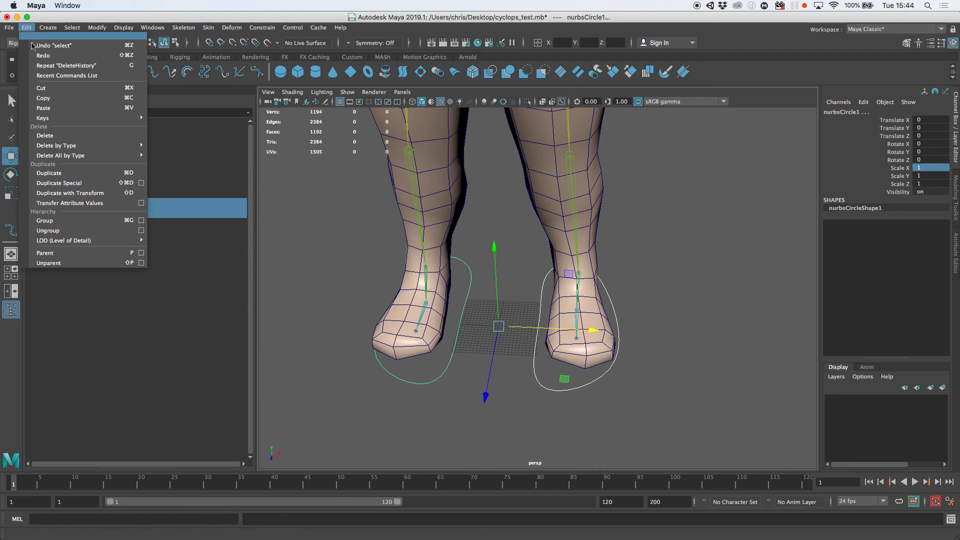
click(170, 152)
click(96, 28)
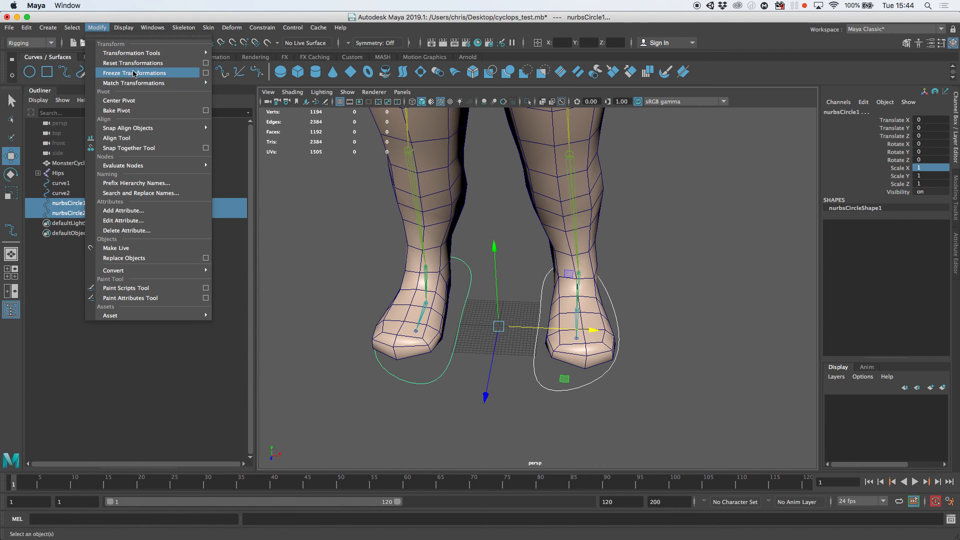
click(134, 73)
Step: Center the pivots of both foot curves and select each curve to check its pivot
scroll(670, 328, down, 5)
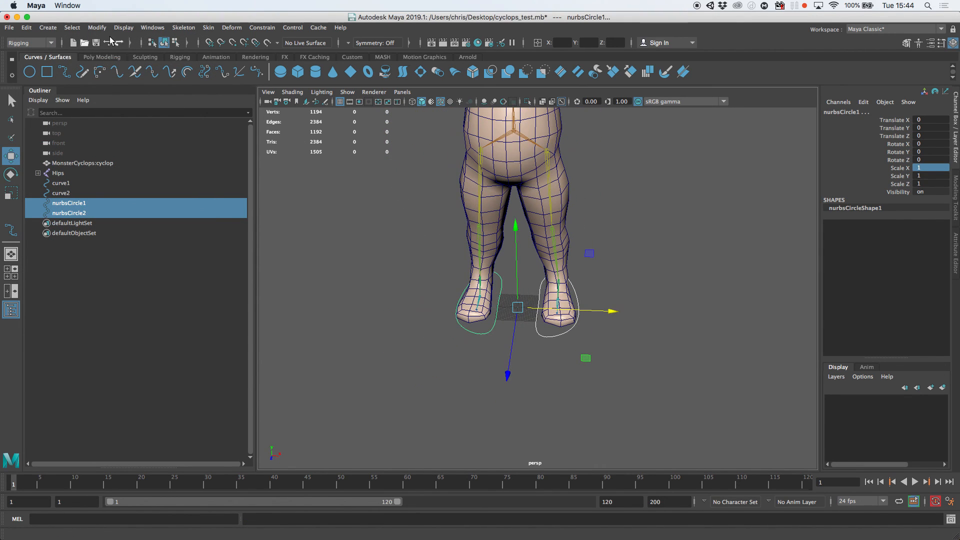
click(96, 27)
click(132, 102)
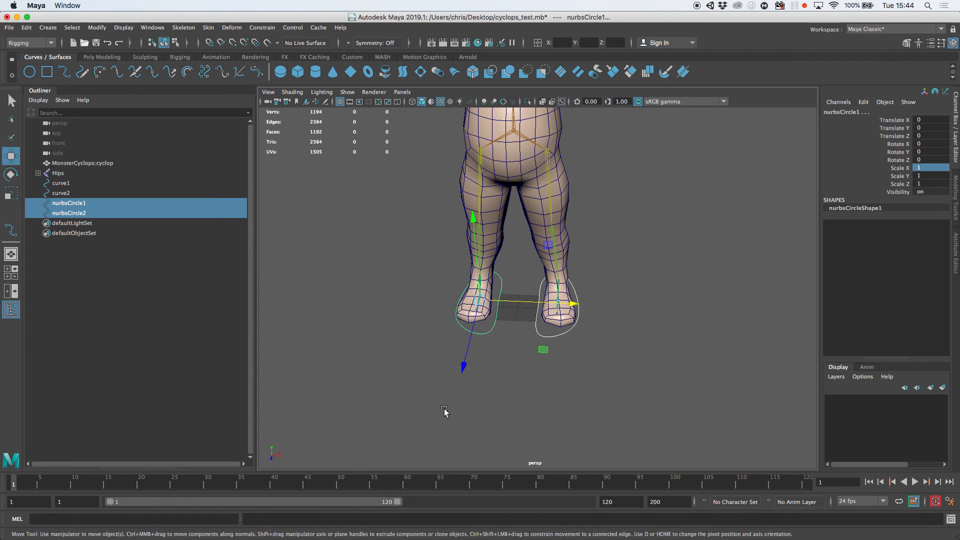
click(493, 321)
click(549, 336)
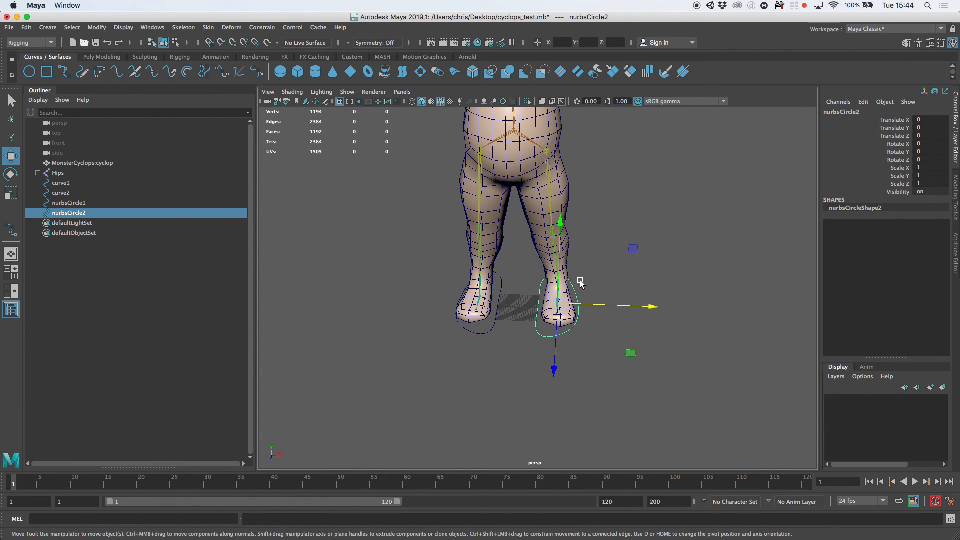
Step: Create a NURBS circle wider than the waist and snap it onto the character's hip joint
scroll(580, 280, down, 5)
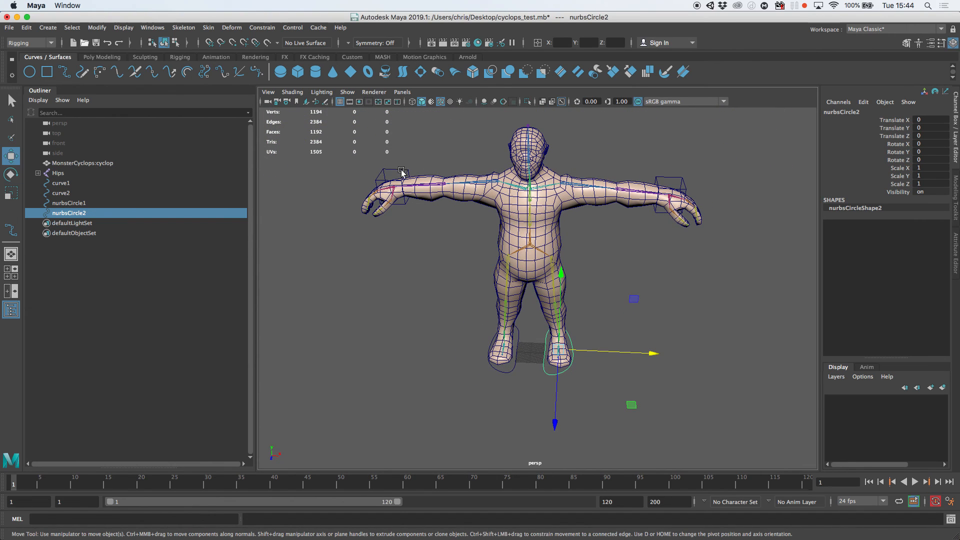
scroll(520, 286, up, 2)
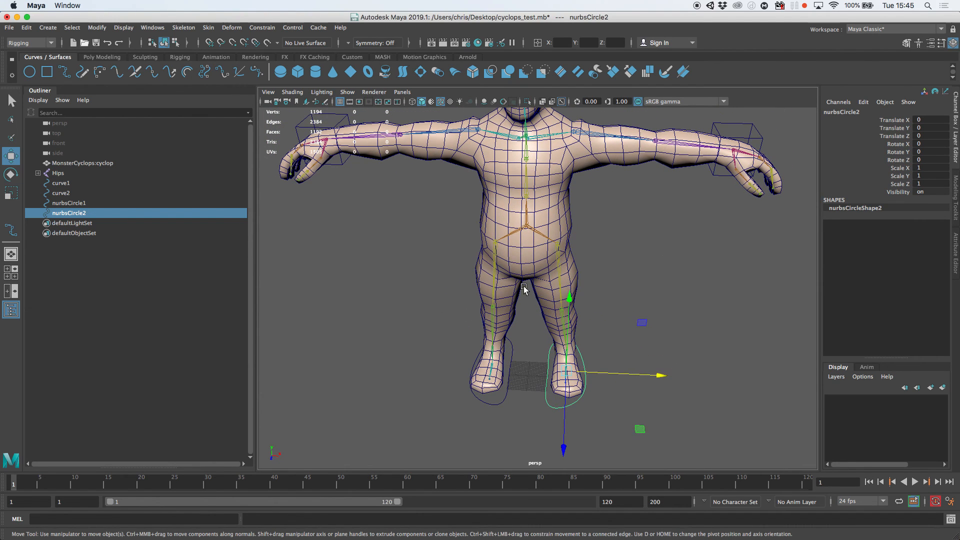
alt+drag(566, 280, 581, 267)
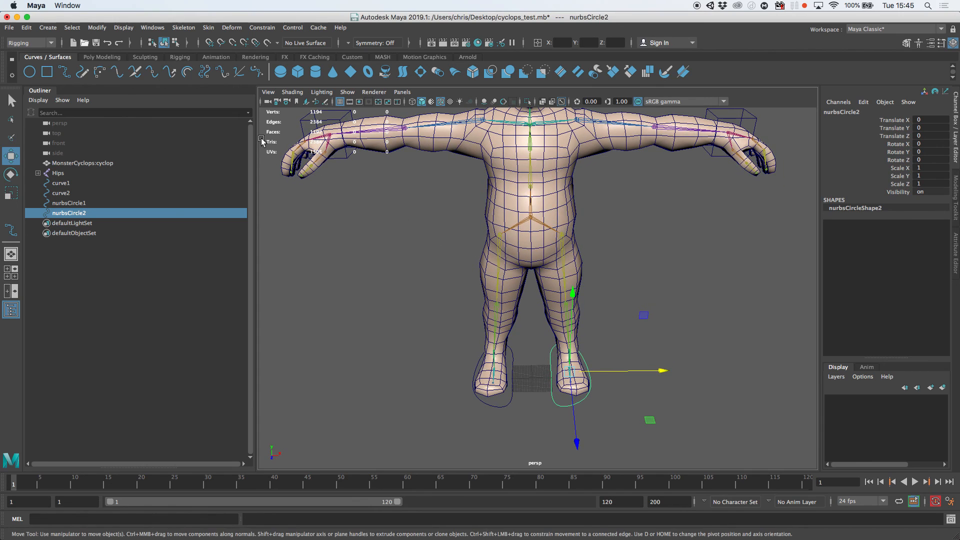
click(30, 72)
key(r)
drag(532, 378, 608, 357)
key(w)
key(v)
drag(532, 379, 532, 218)
Step: Select the two side control vertices of the hip circle and lower them to bend the curve
alt+drag(588, 271, 592, 250)
click(597, 199)
right_drag(605, 204, 524, 209)
click(435, 213)
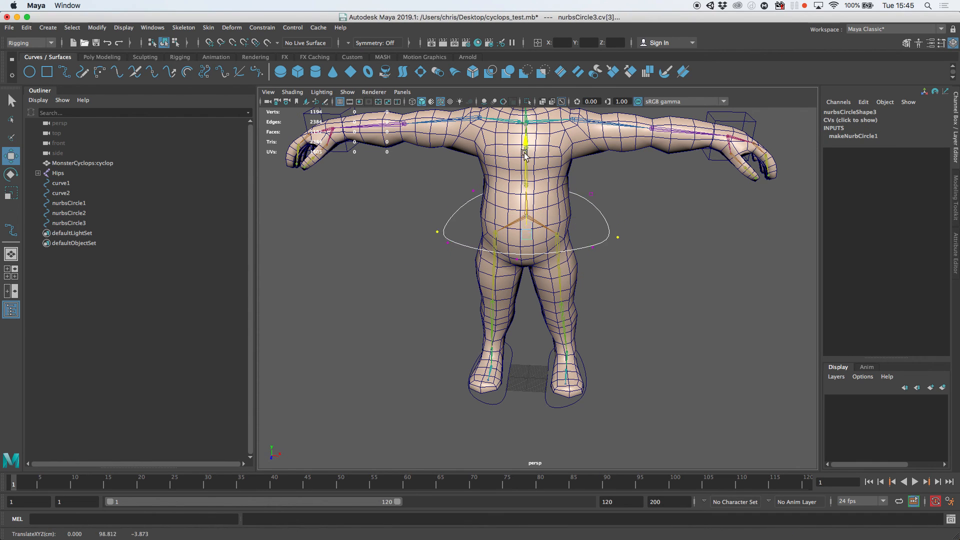
alt+drag(527, 153, 514, 231)
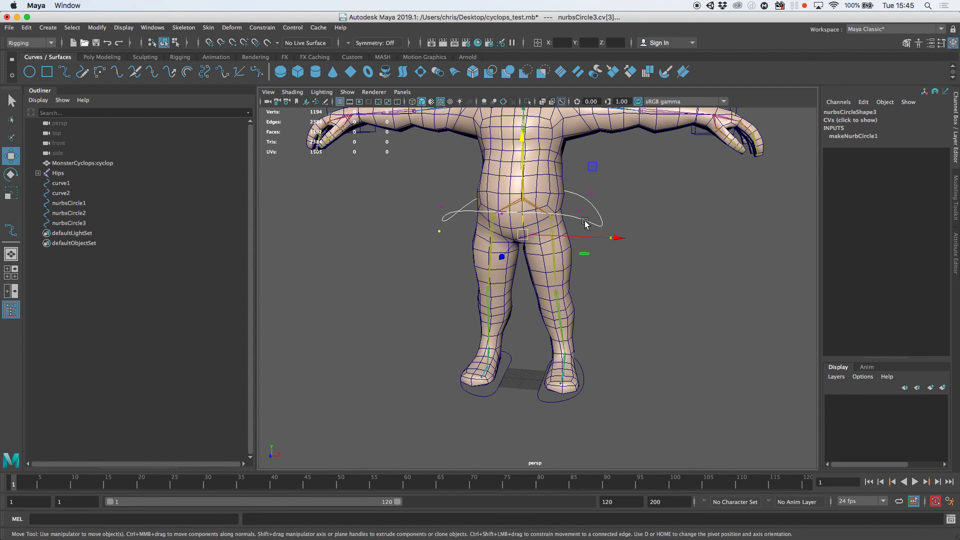
Step: Return the hip curve to object selection and scale it uniformly to about 34.9
right_drag(593, 207, 639, 189)
key(r)
drag(515, 201, 502, 204)
Step: Freeze the hip curve's transformations and delete its history
click(97, 27)
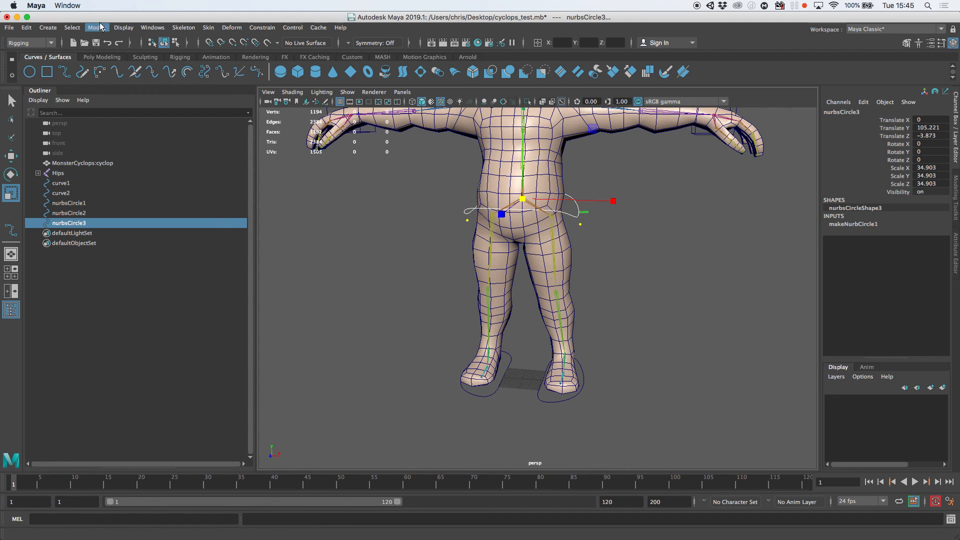
click(129, 75)
click(32, 30)
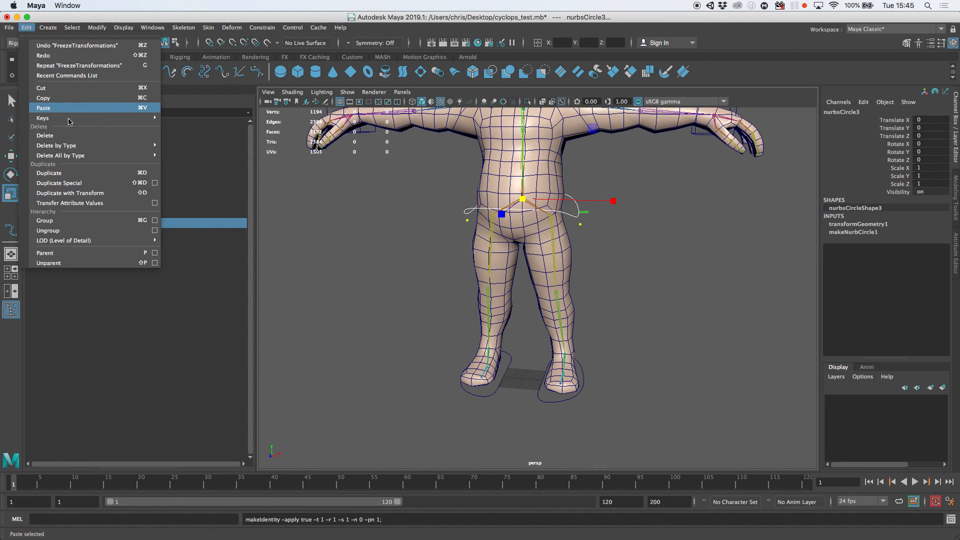
mouse_move(102, 145)
click(183, 154)
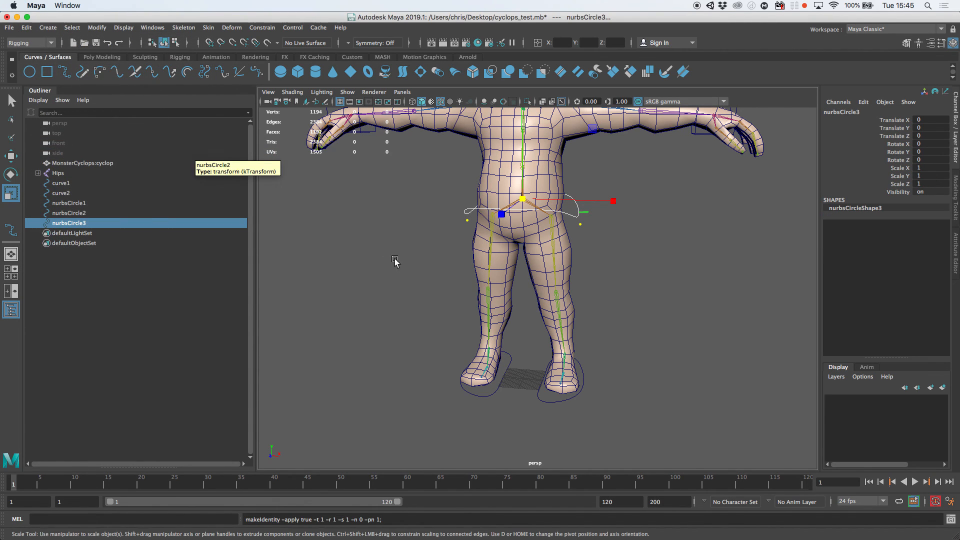
Step: Select the hip control curve and inspect how it sits around the character's waist
click(449, 226)
right_click(468, 207)
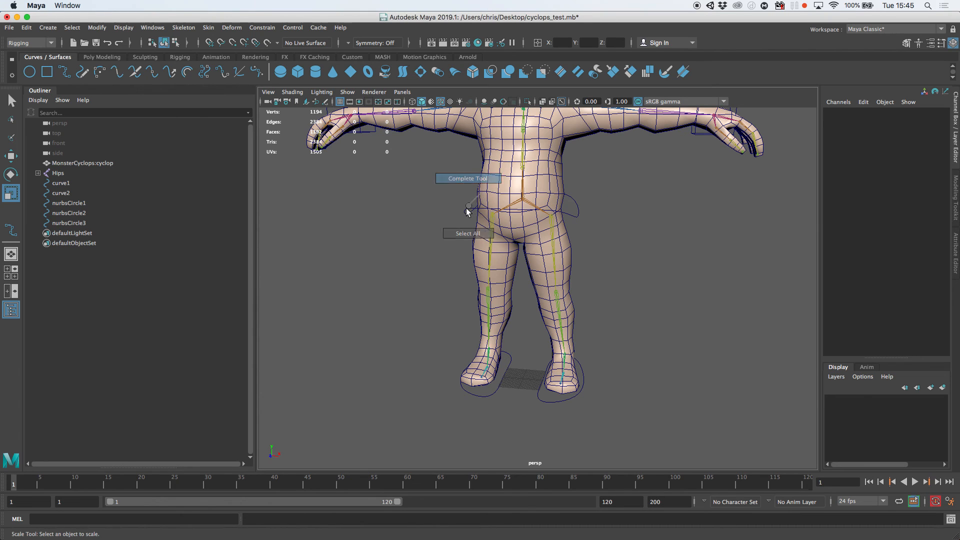
click(521, 213)
key(w)
alt+right_drag(556, 258, 488, 240)
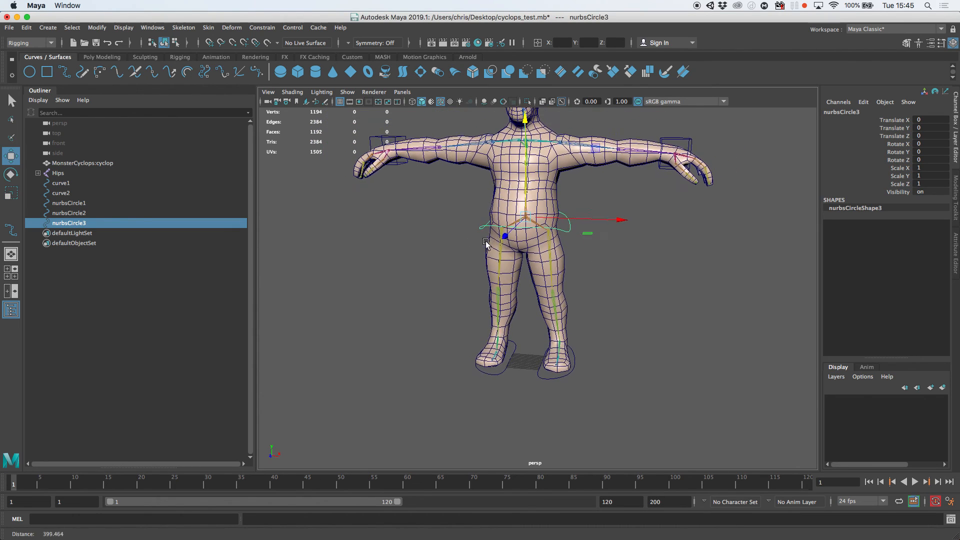
alt+drag(488, 240, 511, 265)
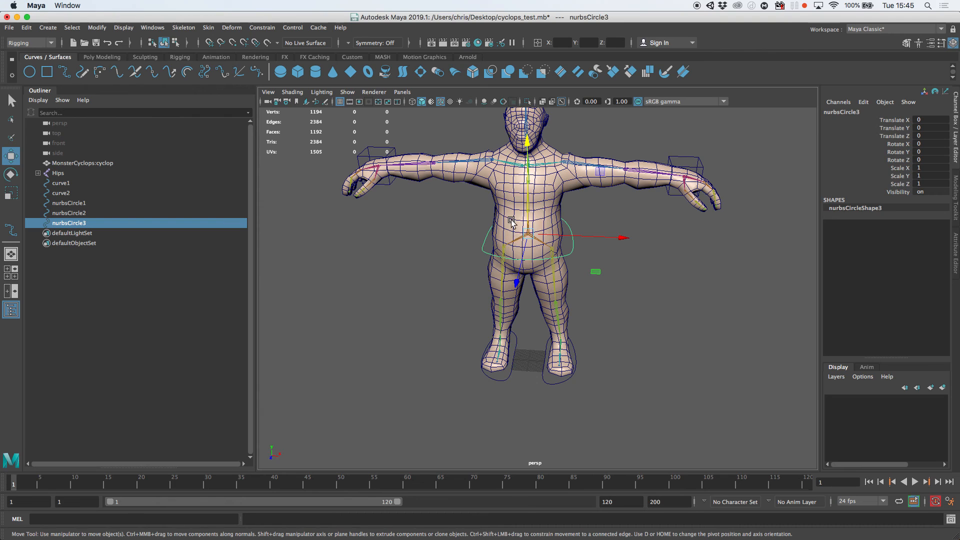
alt+drag(511, 221, 374, 183)
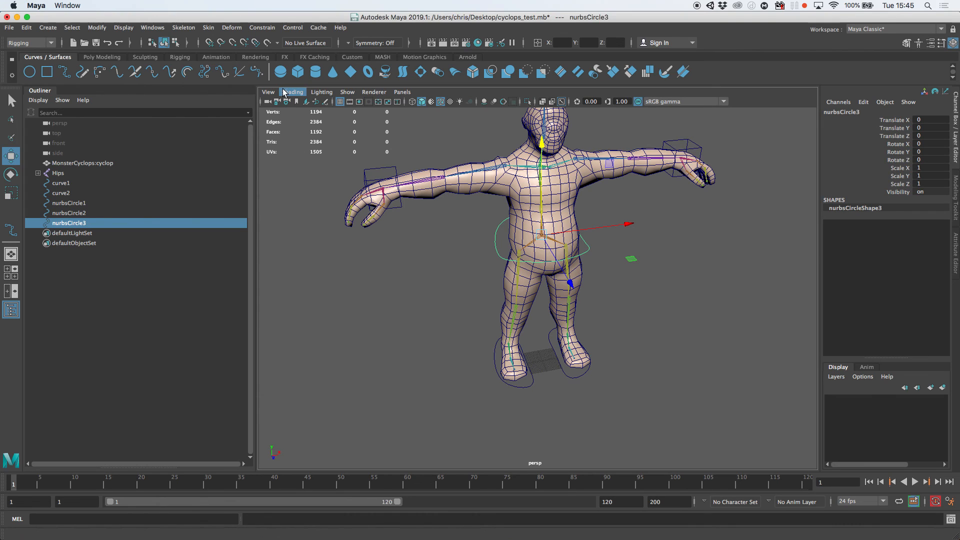
Step: Start the IK Handle tool and dock its settings above the Outliner, tall enough to show every option
click(217, 57)
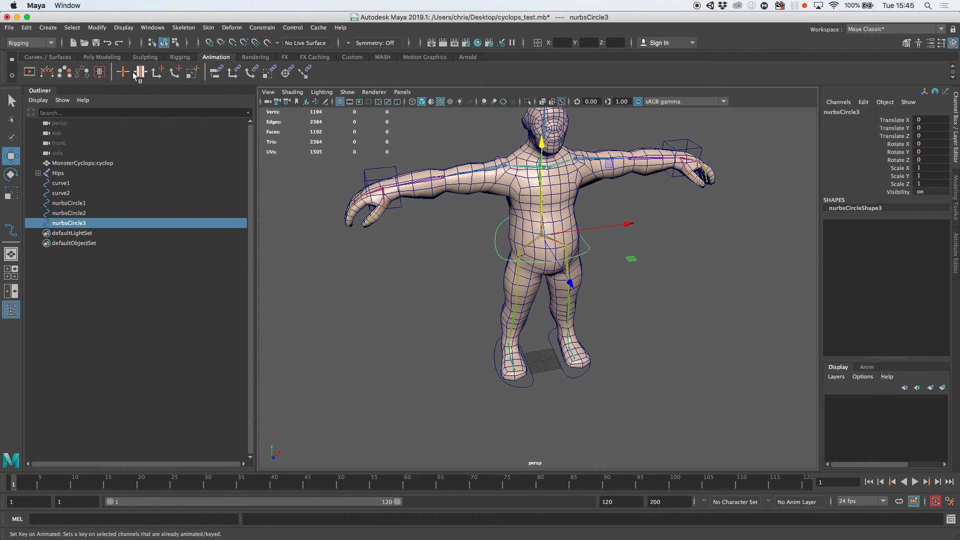
click(181, 59)
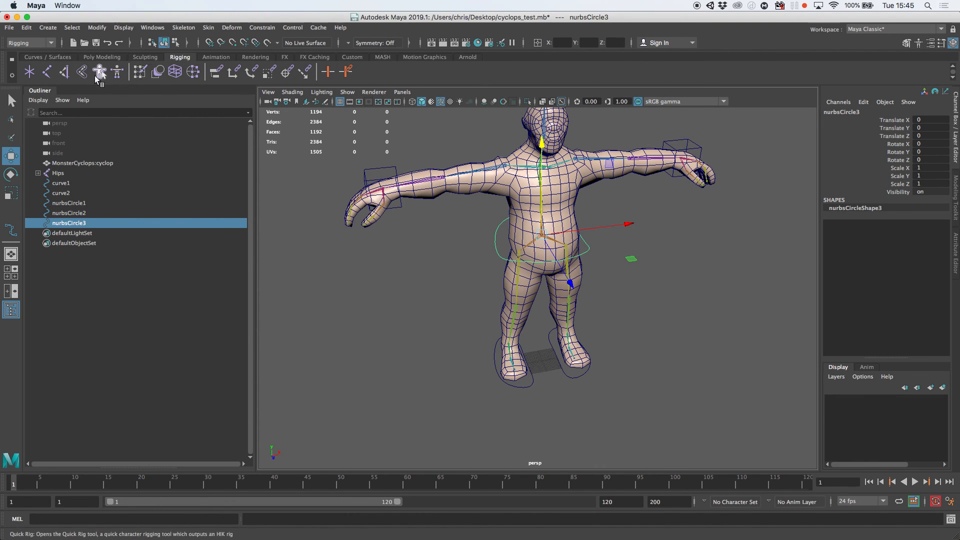
click(64, 73)
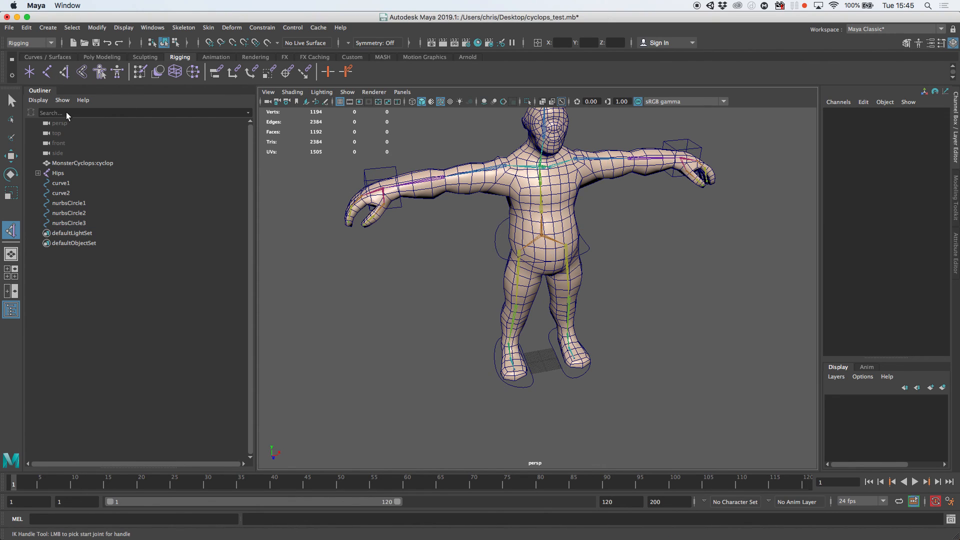
click(931, 43)
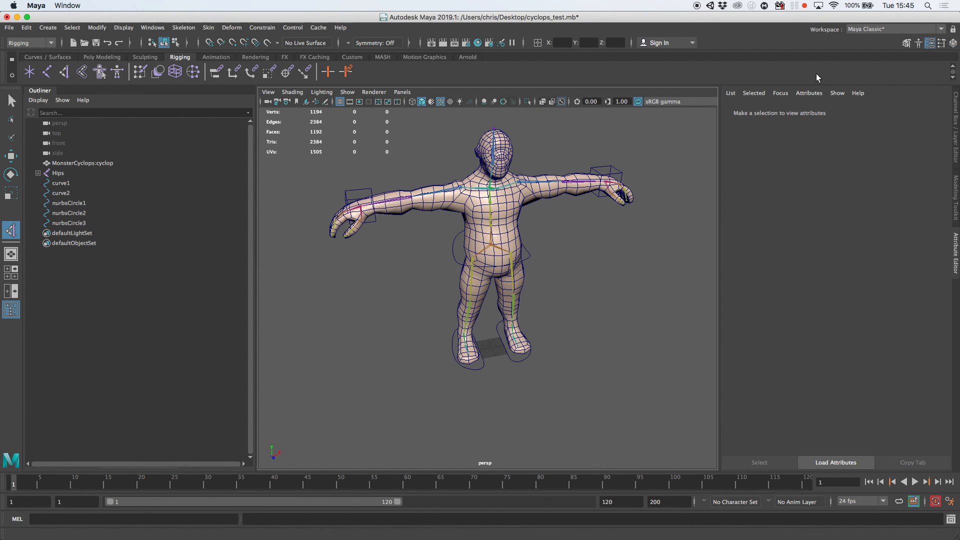
click(942, 43)
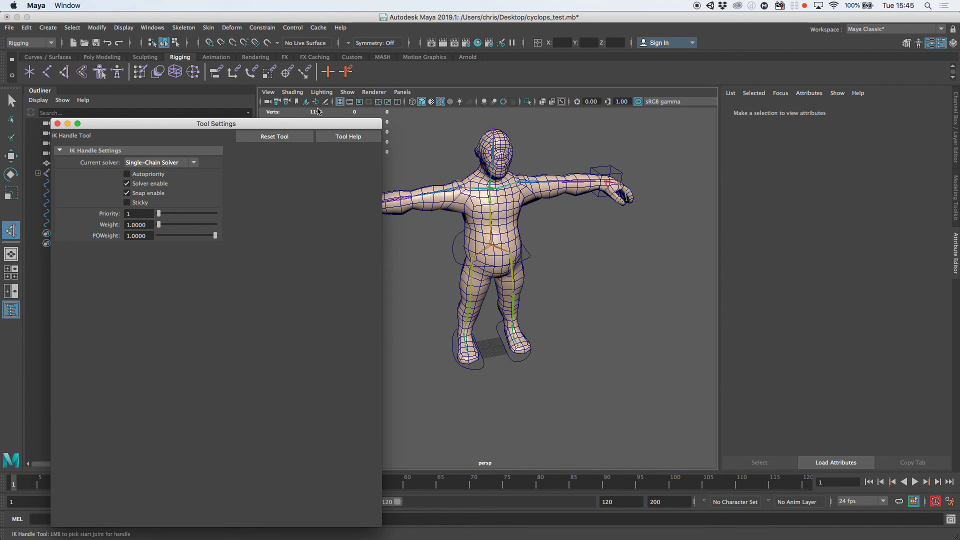
drag(190, 125, 118, 92)
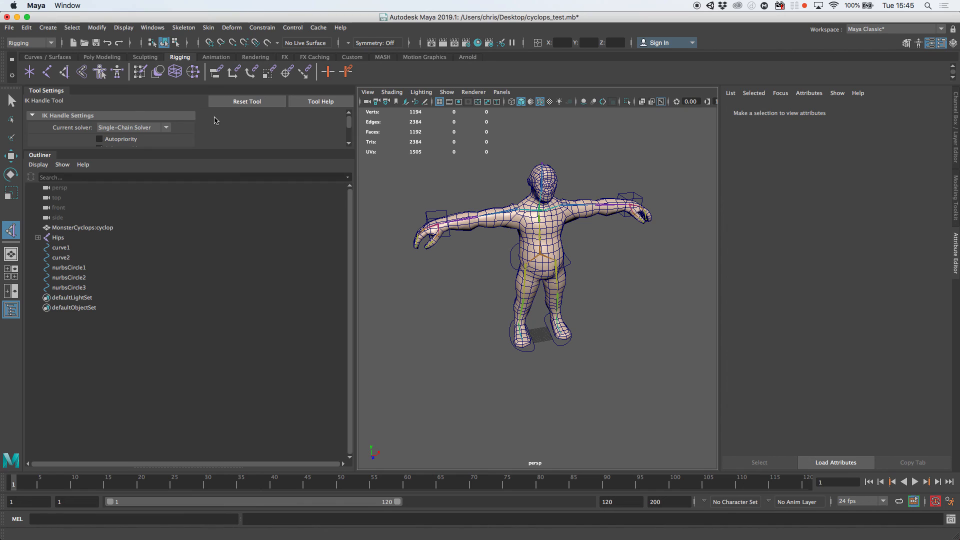
drag(136, 150, 136, 320)
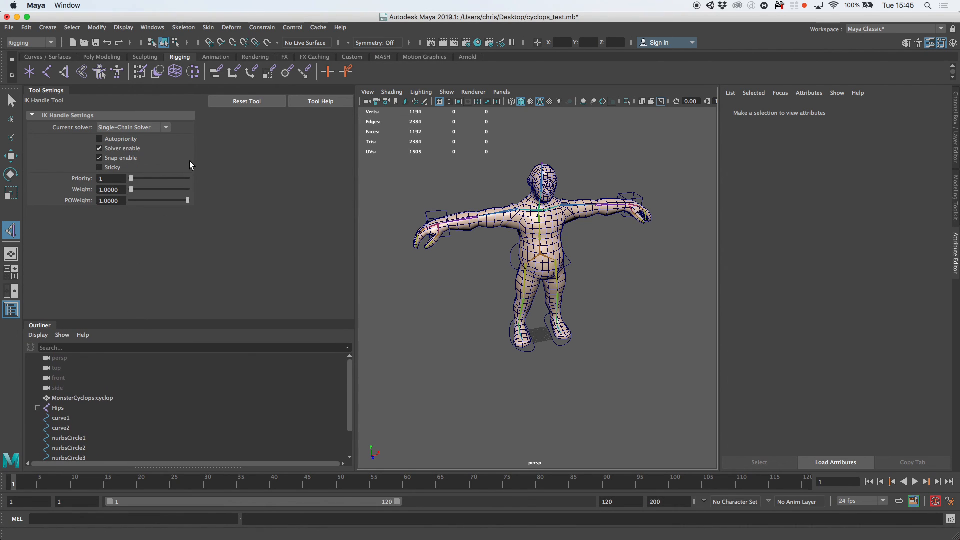
Step: Set the IK Handle tool's current solver to Rotate-Plane Solver
click(134, 126)
click(148, 127)
click(150, 125)
click(129, 143)
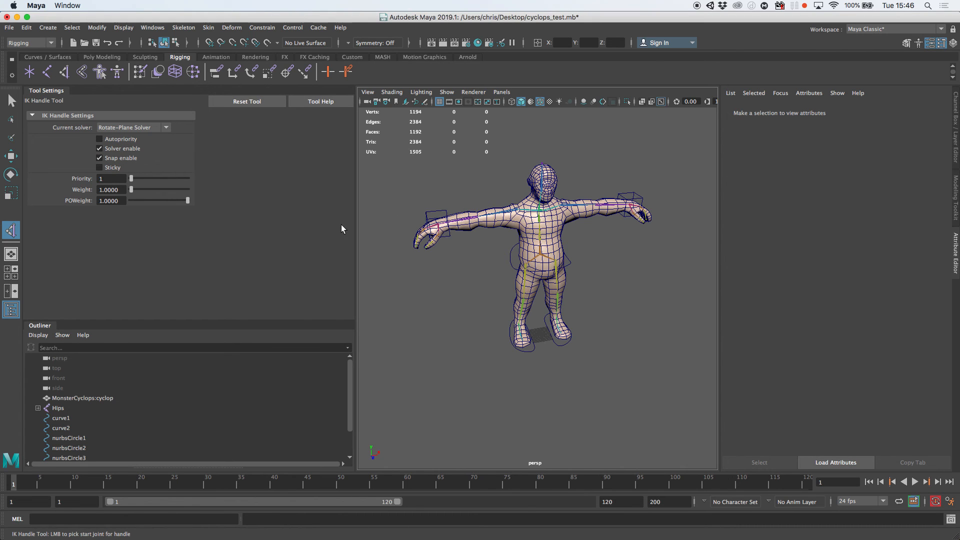
Step: Create an IK handle from the Right_Upper_Arm joint to the right wrist joint
scroll(575, 207, up, 10)
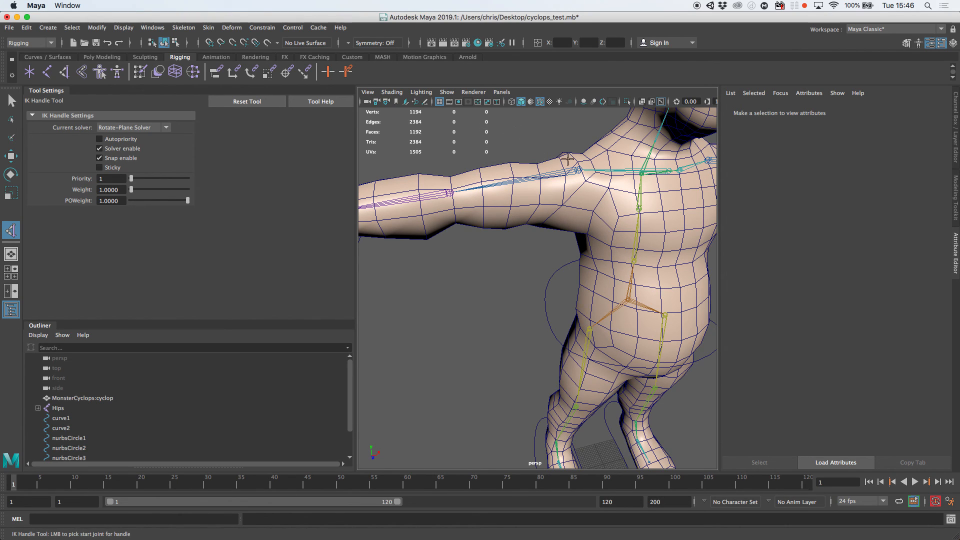
click(579, 169)
alt+middle_drag(390, 210, 499, 187)
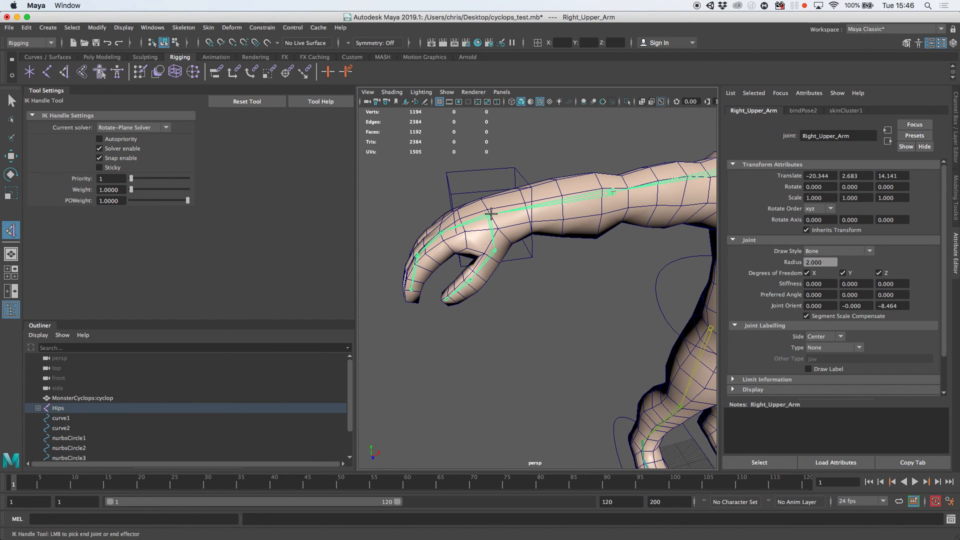
click(490, 215)
key(w)
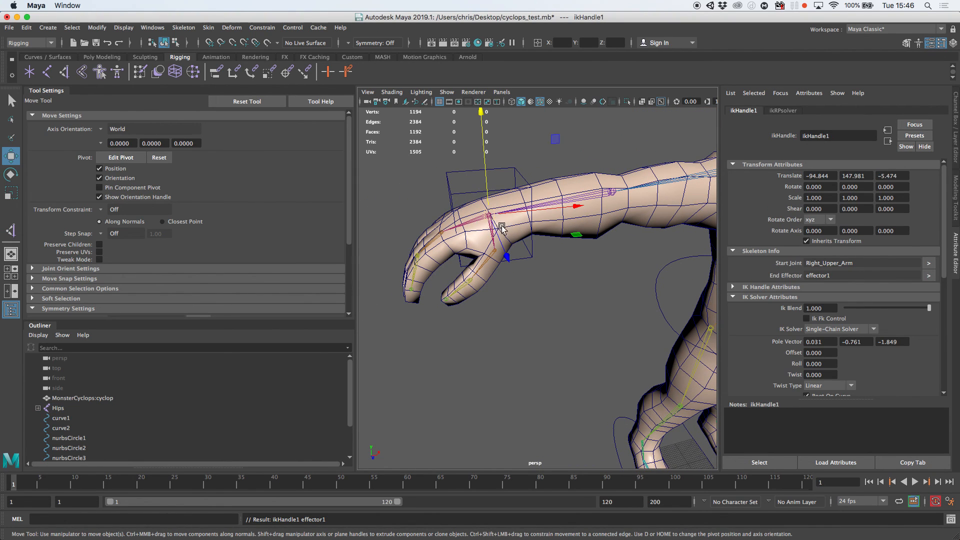
Step: Create an IK handle from the Left_Upper_Arm joint to the left wrist joint
alt+right_drag(585, 221, 440, 216)
alt+drag(440, 216, 473, 202)
key(y)
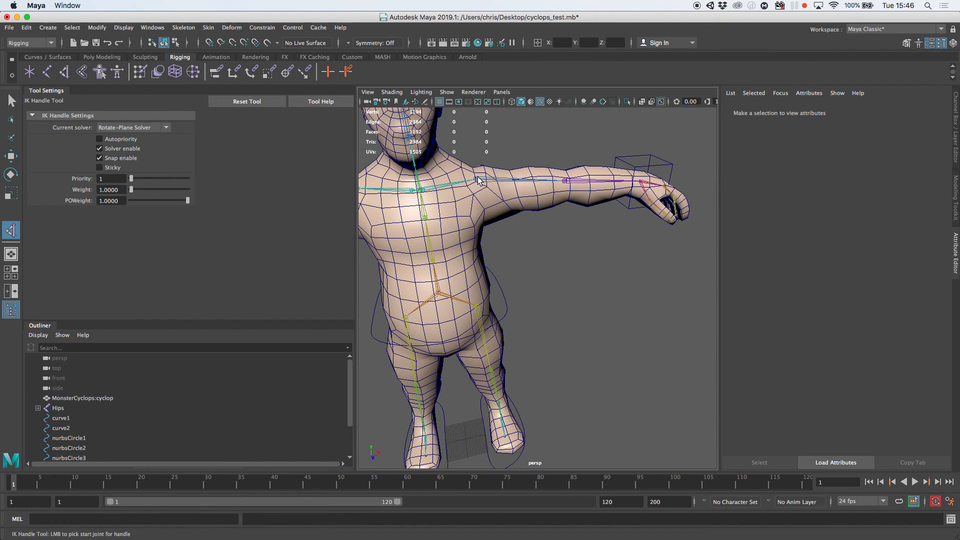
click(477, 181)
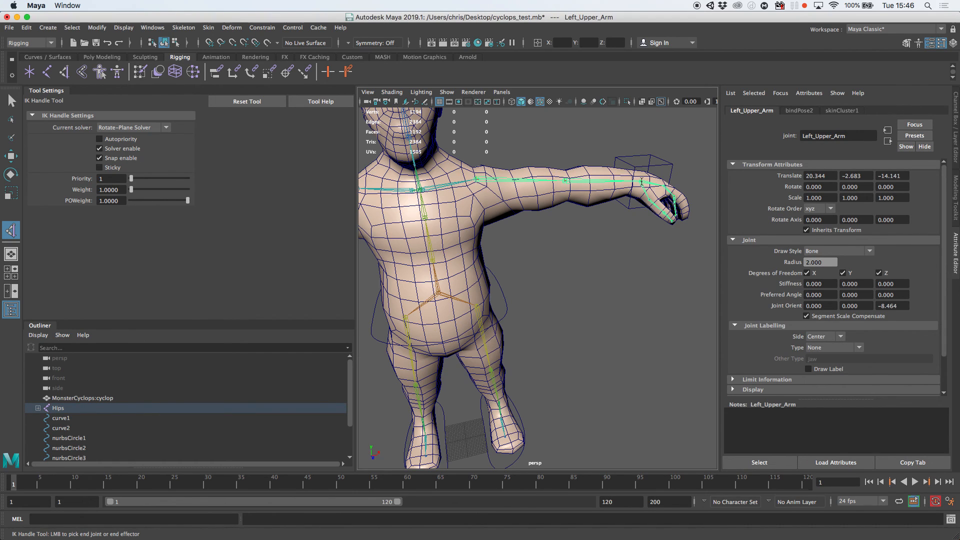
click(642, 181)
Step: Create an IK handle from the Right_Upper_Leg joint to the right ankle joint
alt+right_drag(595, 187, 511, 201)
alt+middle_drag(511, 201, 566, 189)
alt+drag(489, 237, 481, 223)
alt+middle_drag(492, 235, 519, 202)
alt+right_drag(518, 202, 553, 212)
alt+middle_drag(553, 212, 557, 176)
key(y)
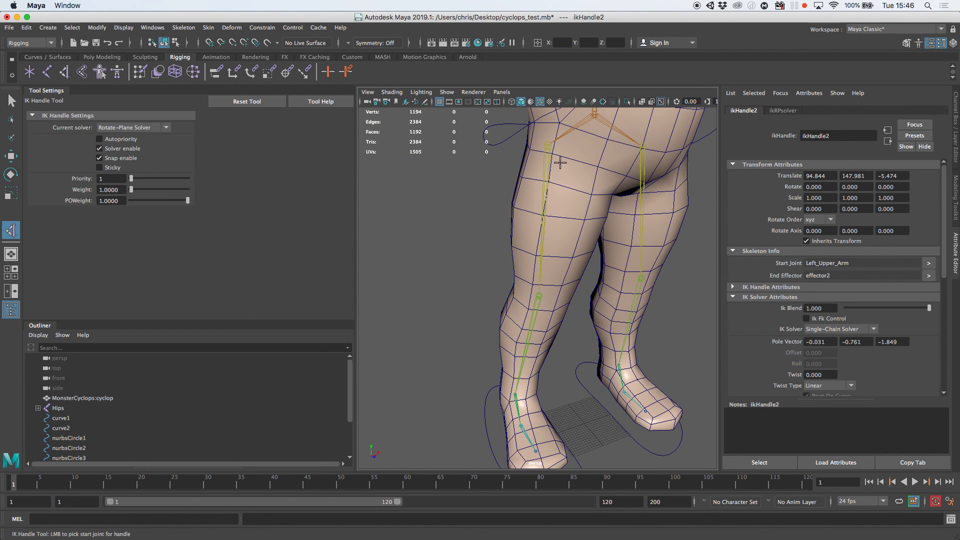
click(549, 149)
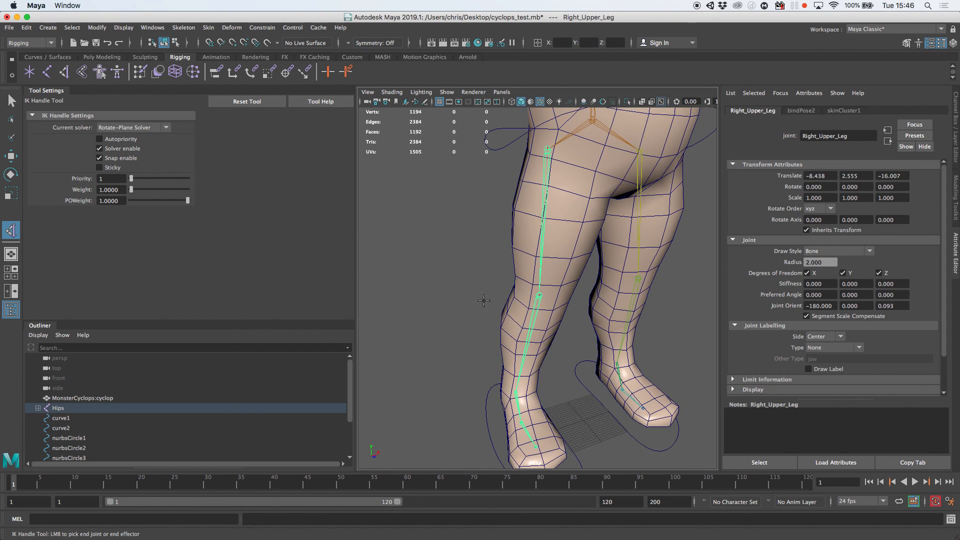
click(515, 393)
key(w)
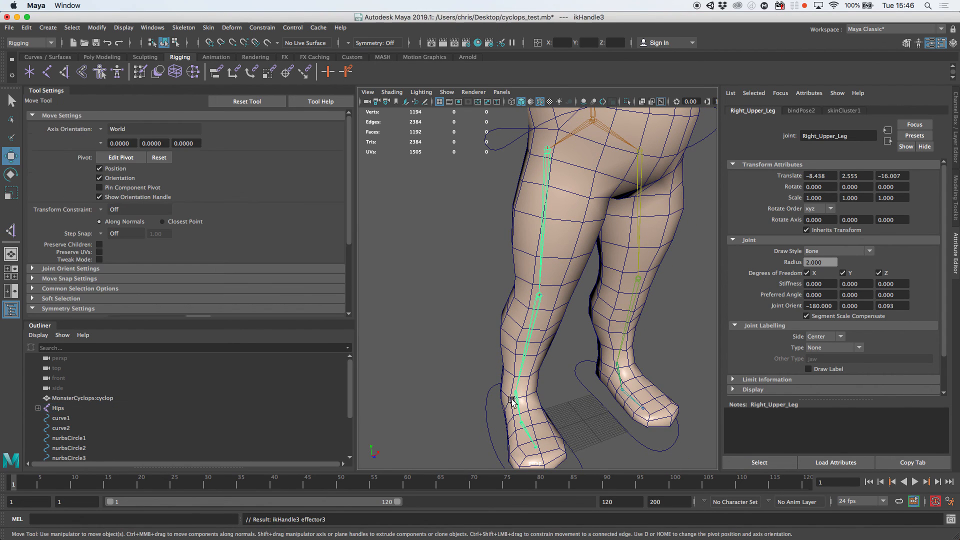
Step: Create an IK handle from the Left_Upper_Leg joint to the left ankle joint
alt+drag(517, 395, 594, 249)
key(y)
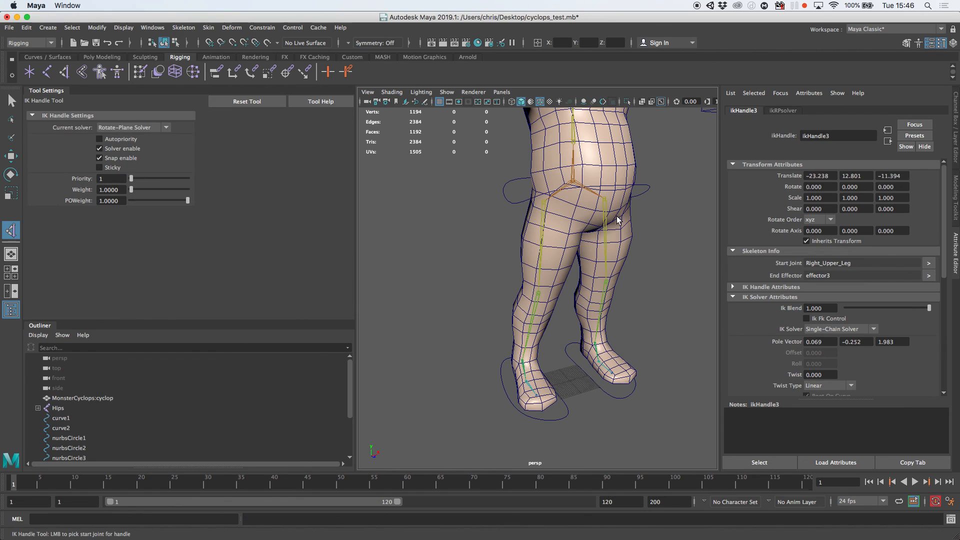
click(605, 199)
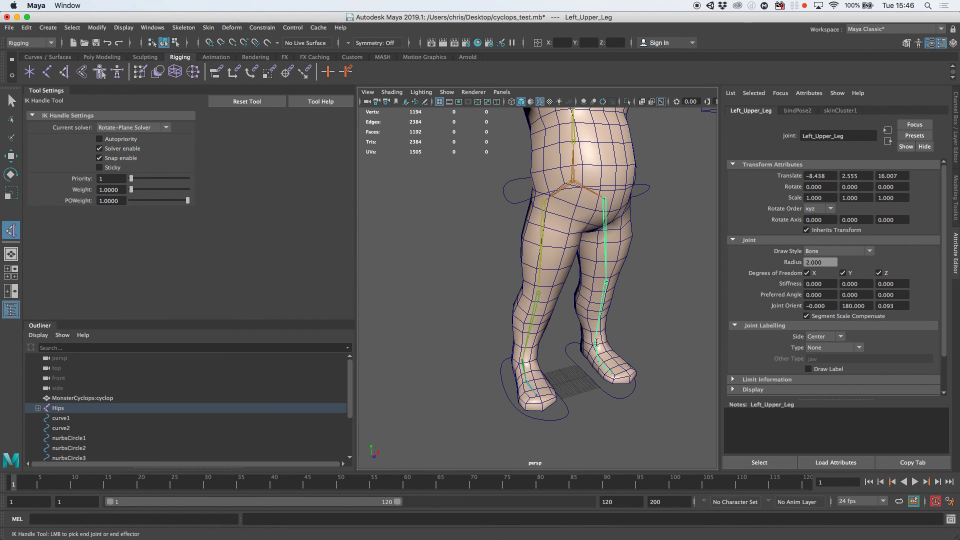
click(596, 343)
key(w)
alt+drag(632, 344, 595, 341)
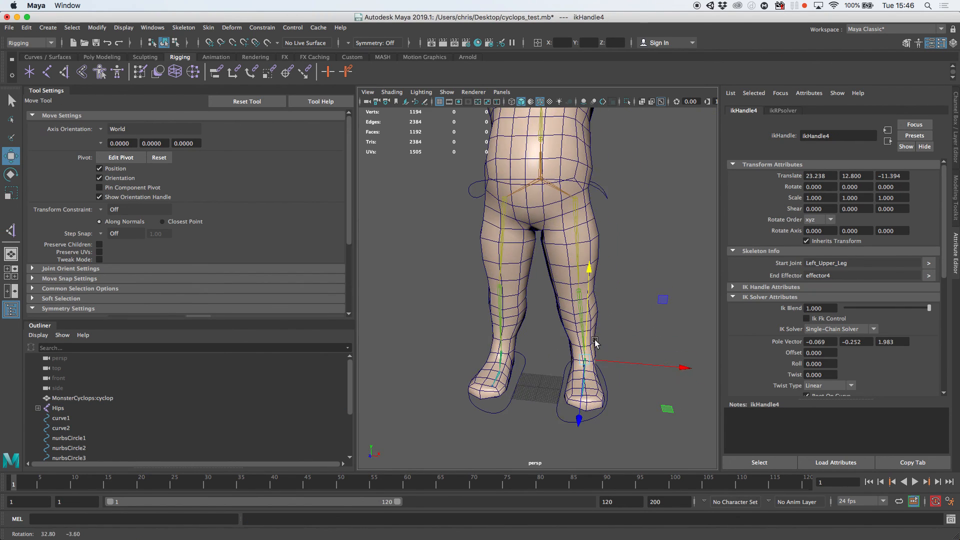
scroll(584, 269, down, 3)
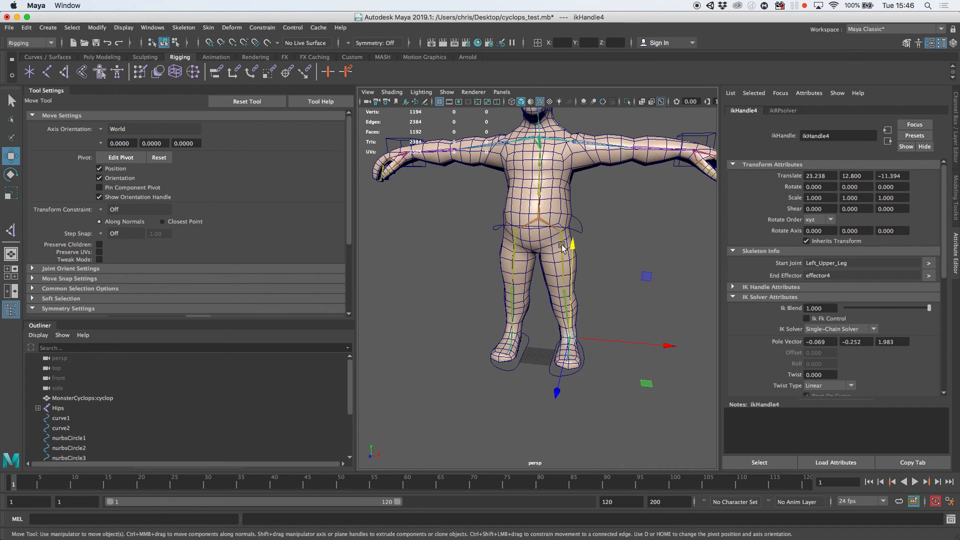
scroll(563, 246, down, 1)
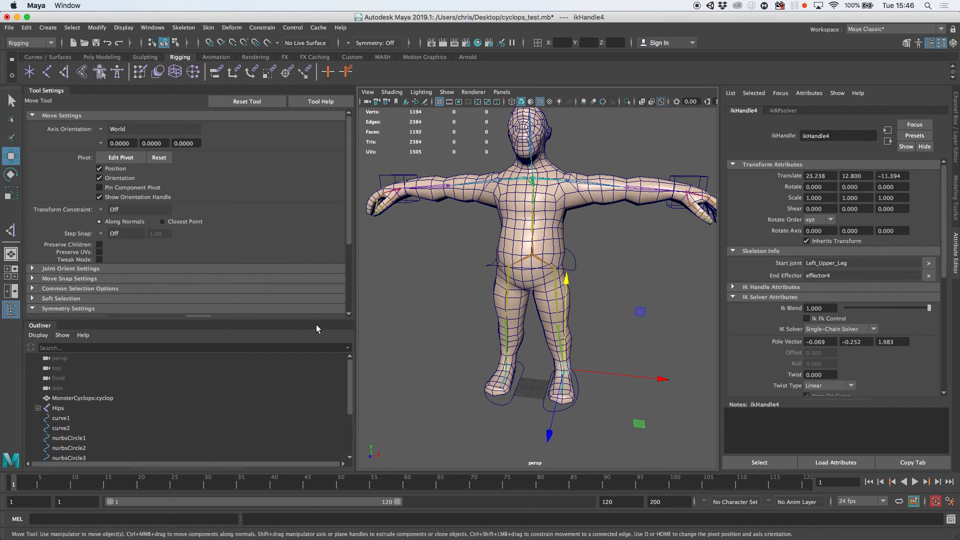
scroll(167, 403, down, 3)
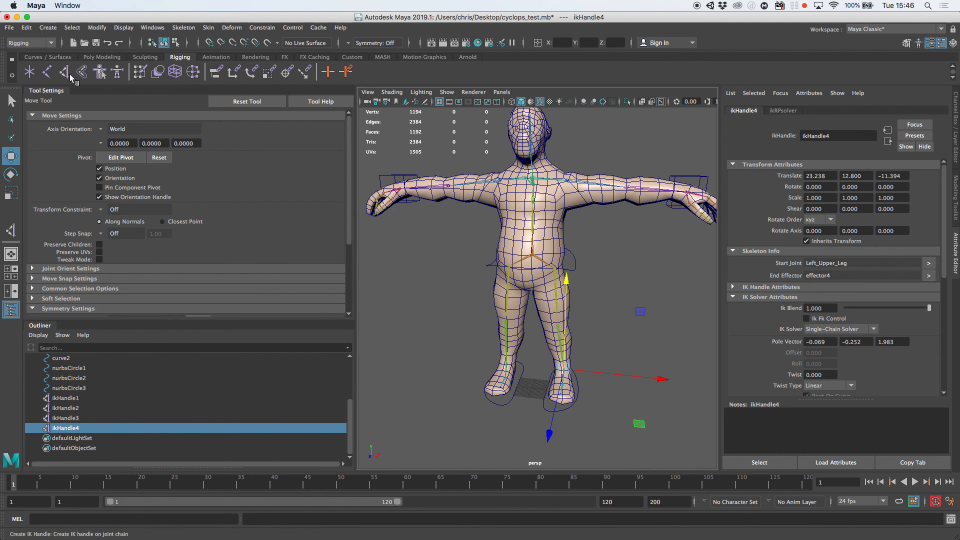
Step: Create a locator at the origin between the feet and enlarge it
alt+drag(511, 306, 504, 361)
scroll(503, 361, up, 5)
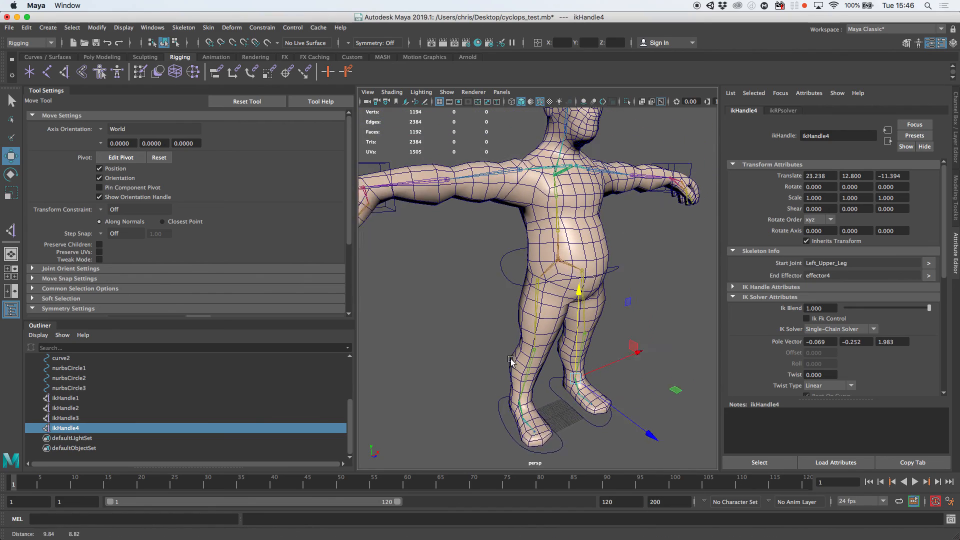
scroll(411, 273, down, 4)
click(30, 71)
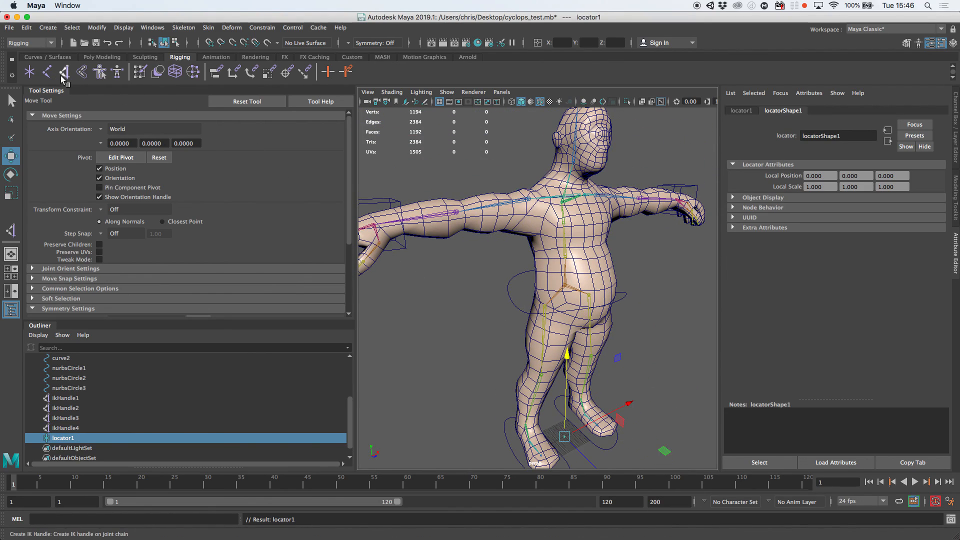
scroll(525, 359, down, 1)
scroll(525, 358, up, 5)
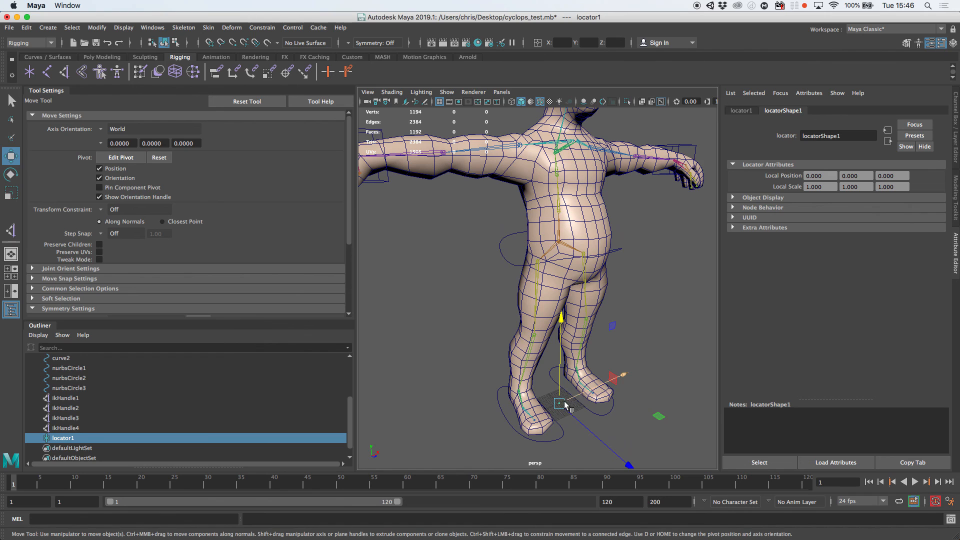
key(r)
scroll(594, 392, down, 3)
Step: Snap the locator onto the character's right knee joint
key(w)
scroll(560, 394, up, 4)
alt+middle_drag(560, 395, 570, 324)
scroll(570, 323, up, 3)
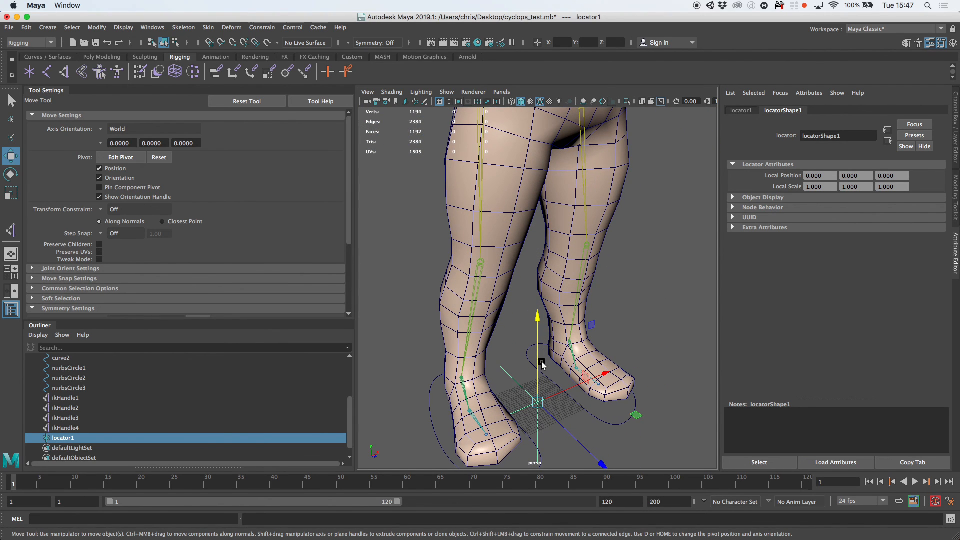
drag(538, 400, 481, 262)
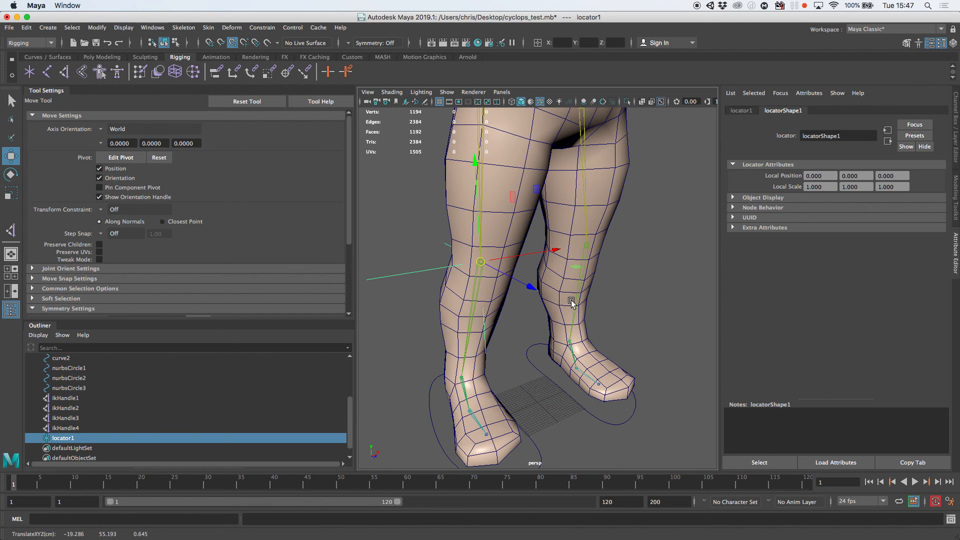
Step: Duplicate the right knee locator and place the copy on the left knee joint
alt+drag(560, 287, 610, 272)
key(ctrl+d)
scroll(612, 292, down, 5)
scroll(567, 317, up, 2)
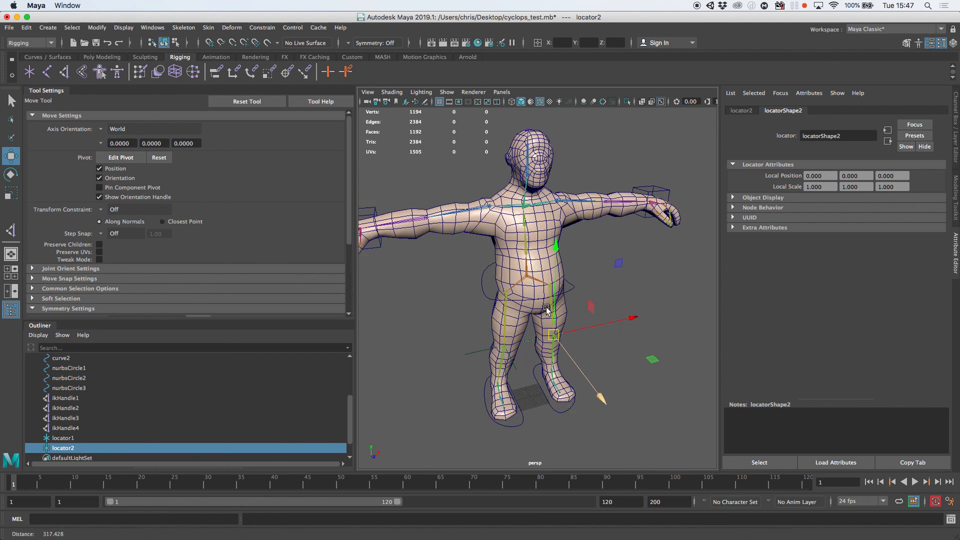
Step: Duplicate the left knee locator and move the copy up to the left elbow
key(ctrl+d)
drag(559, 336, 649, 205)
alt+drag(565, 247, 565, 274)
scroll(599, 245, up, 5)
scroll(566, 275, down, 5)
alt+drag(522, 250, 588, 280)
Step: Duplicate the left elbow locator, snap the copy onto the right elbow joint, and clear the selection
key(ctrl+d)
middle_drag(652, 290, 478, 271)
key(v)
alt+drag(478, 271, 433, 317)
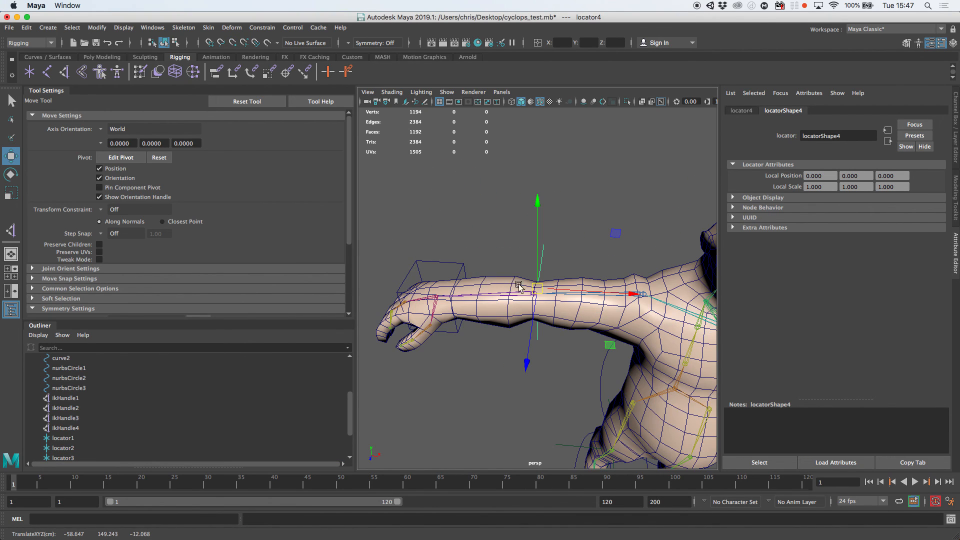
scroll(433, 317, up, 5)
middle_drag(542, 281, 528, 296)
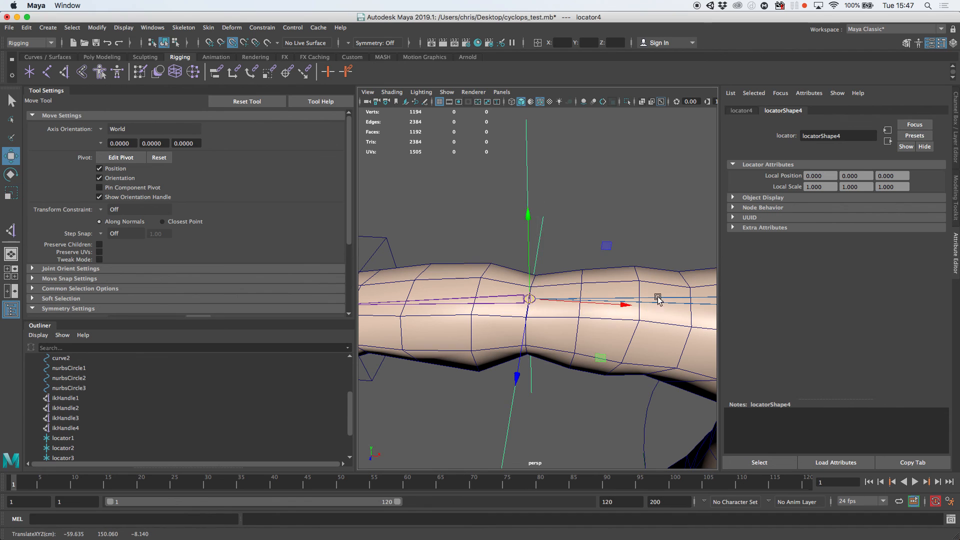
scroll(550, 264, down, 6)
click(472, 370)
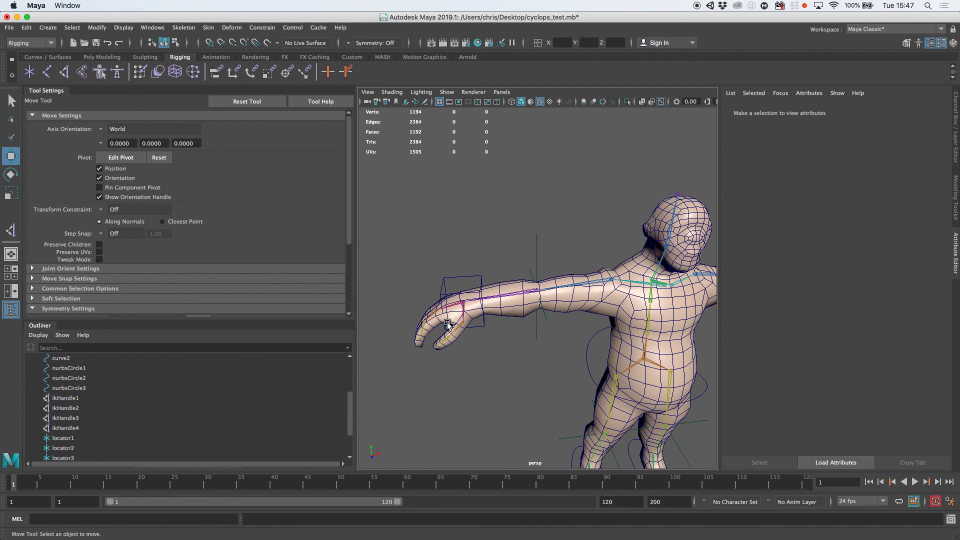
Step: Parent the right arm's IK handle under the cube control curve at the right wrist and clear the selection
scroll(492, 311, up, 3)
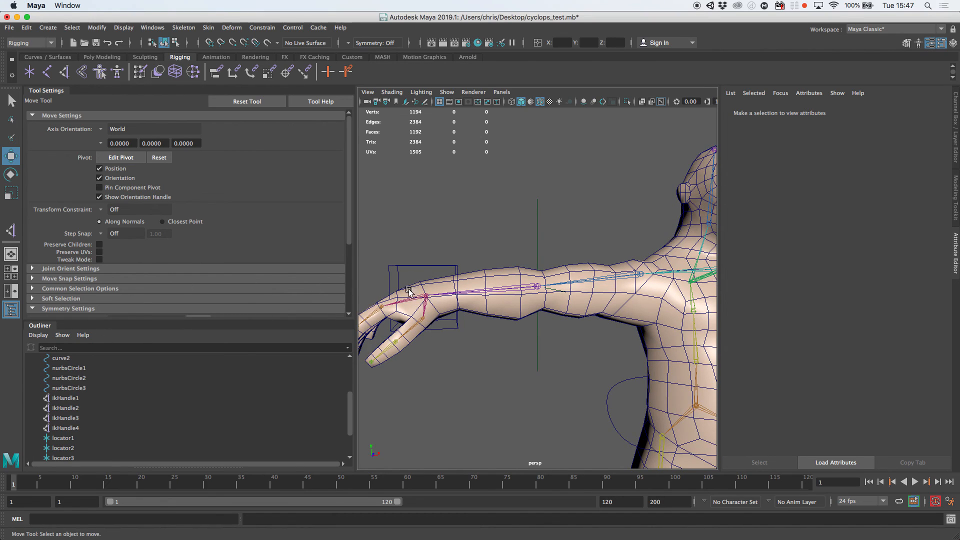
scroll(409, 292, up, 5)
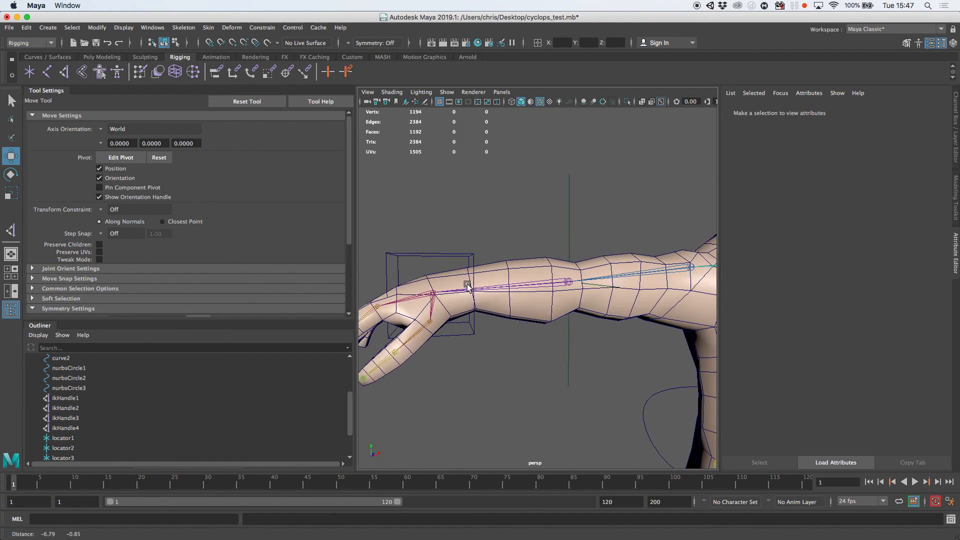
key(4)
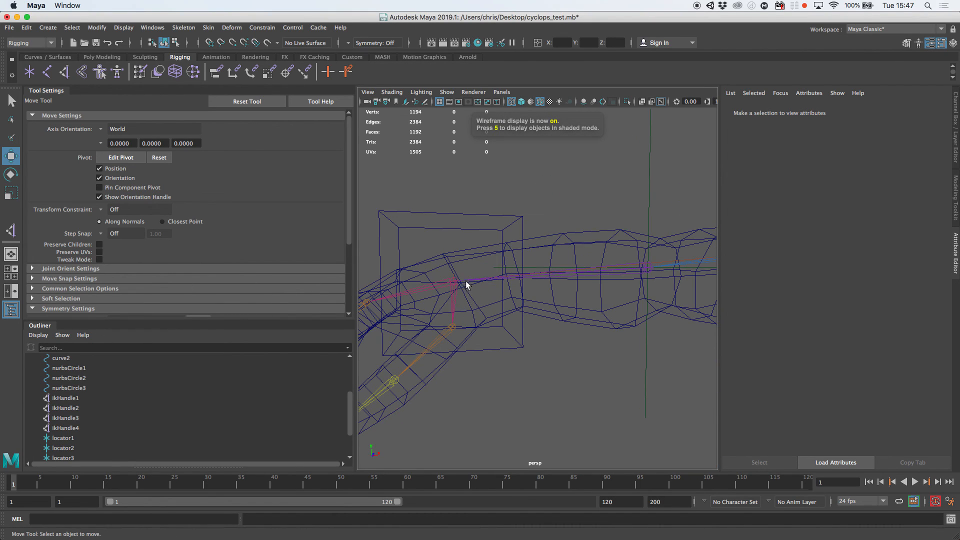
scroll(466, 285, up, 6)
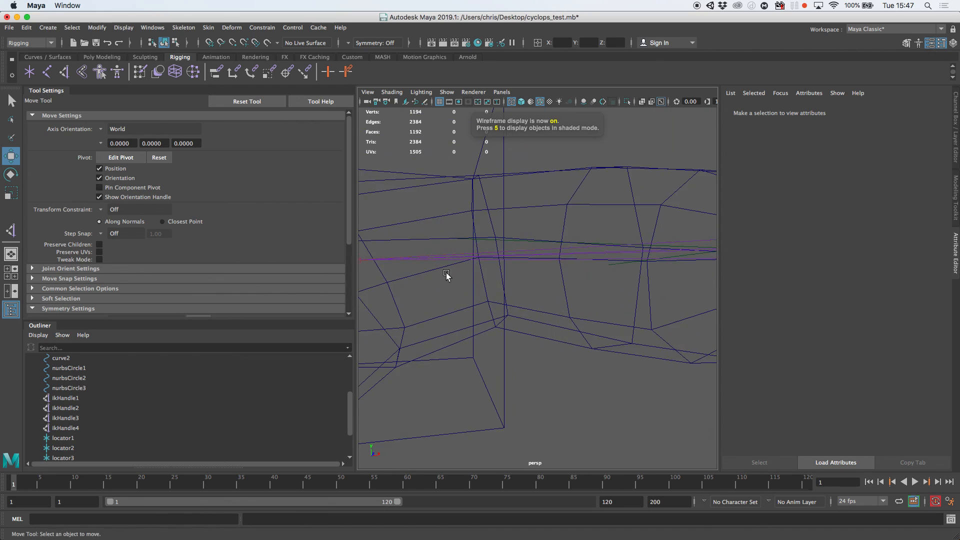
alt+drag(446, 274, 504, 283)
alt+drag(458, 260, 544, 251)
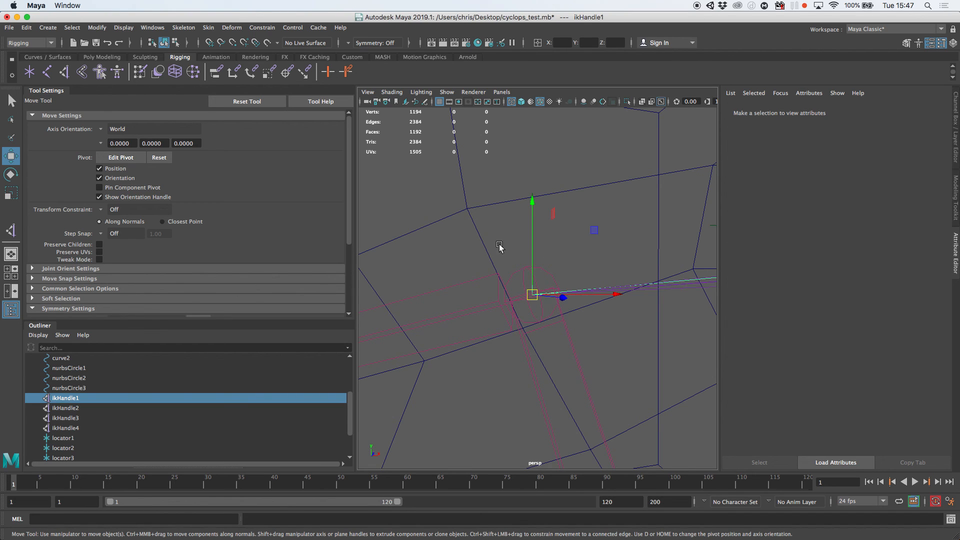
alt+right_drag(631, 286, 404, 235)
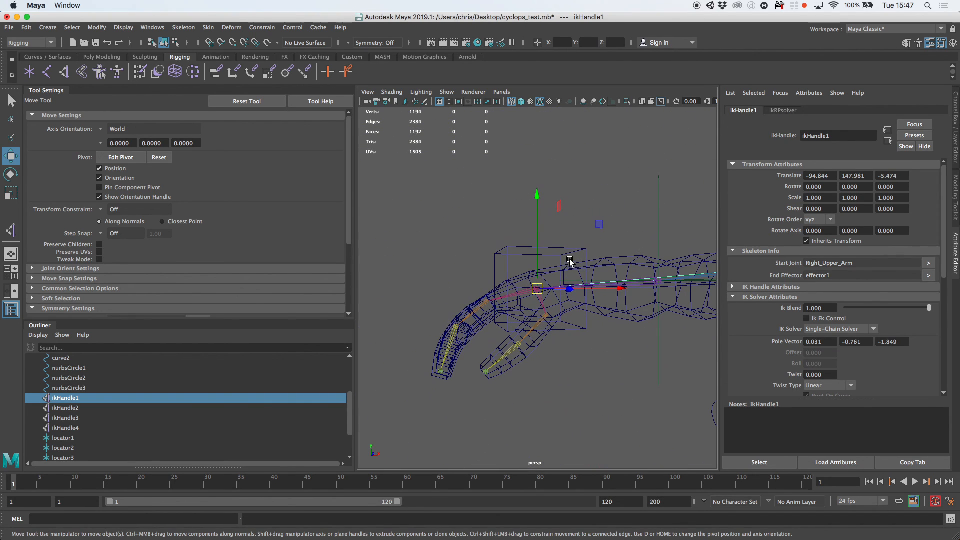
shift+click(557, 249)
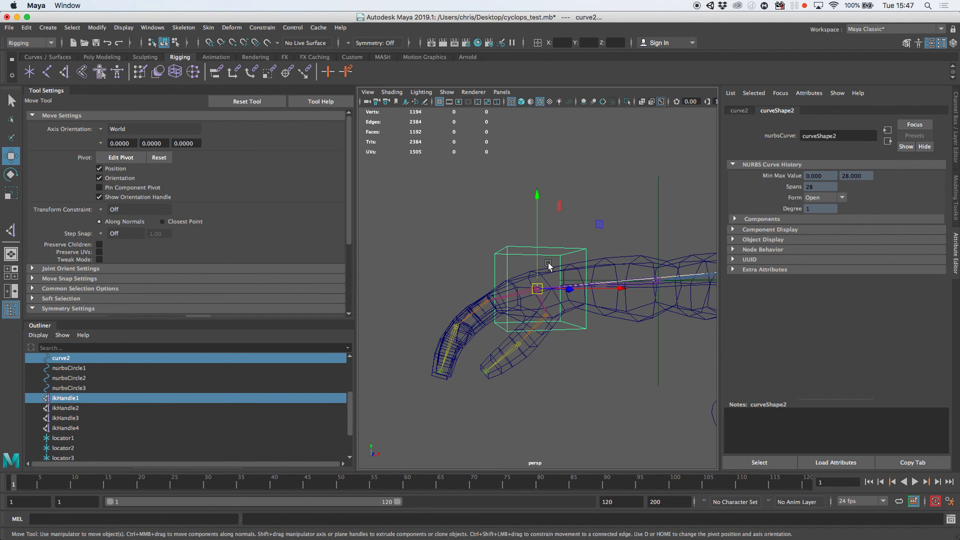
key(p)
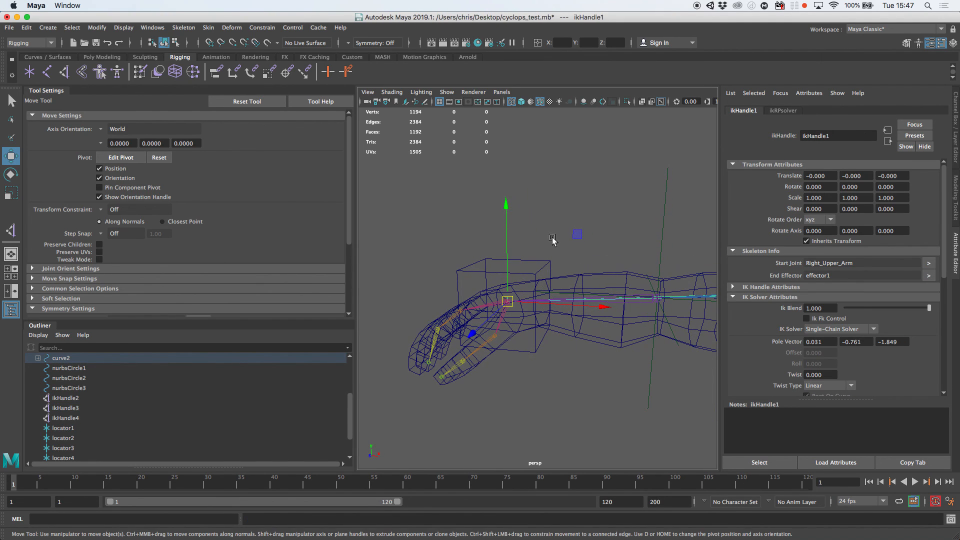
click(540, 253)
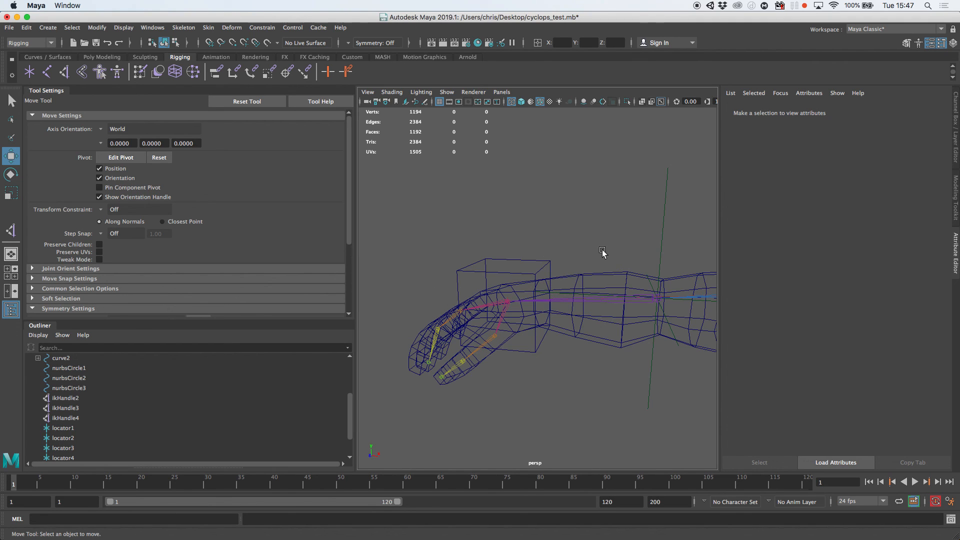
Step: Test the right arm IK by moving the wrist's cube control curve, and undo the move
alt+right_drag(630, 260, 511, 271)
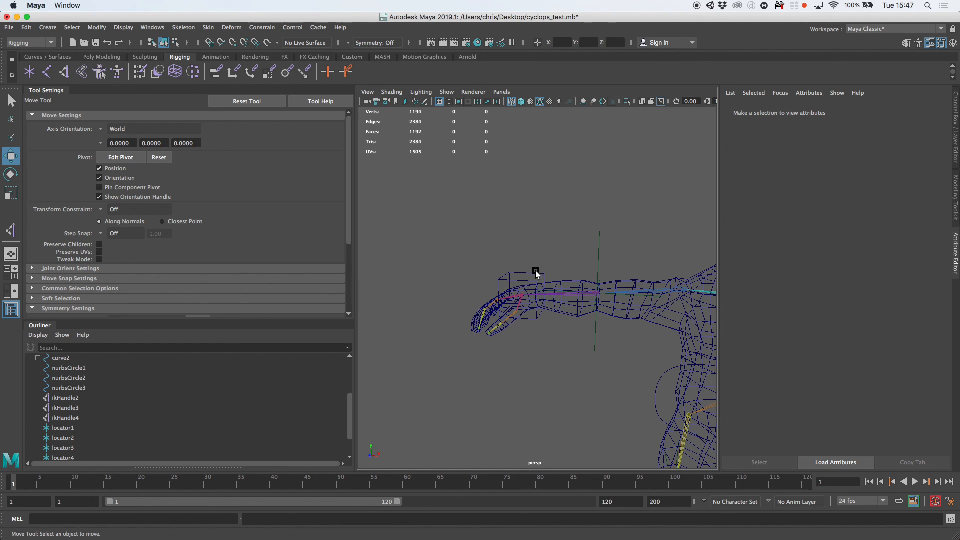
click(536, 273)
drag(524, 296, 549, 303)
key(super+z)
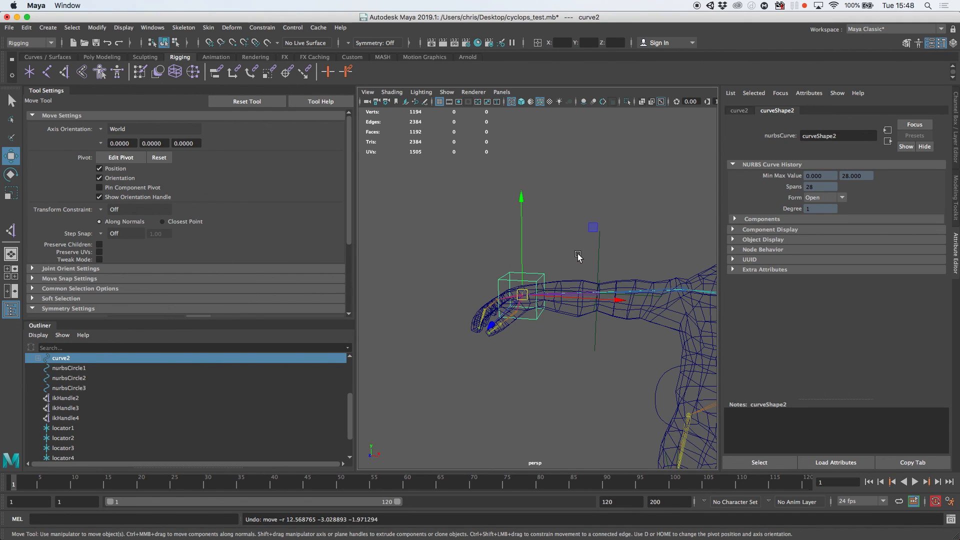
Step: Apply a Pole Vector constraint from the right elbow locator to the right arm's IK handle
click(602, 273)
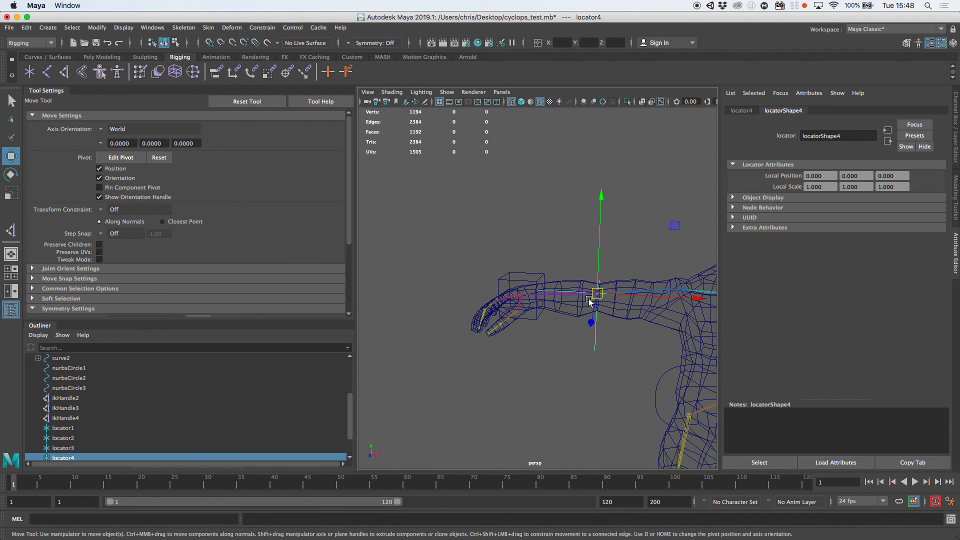
alt+right_drag(507, 285, 615, 295)
alt+middle_drag(533, 289, 575, 273)
alt+right_drag(507, 279, 696, 313)
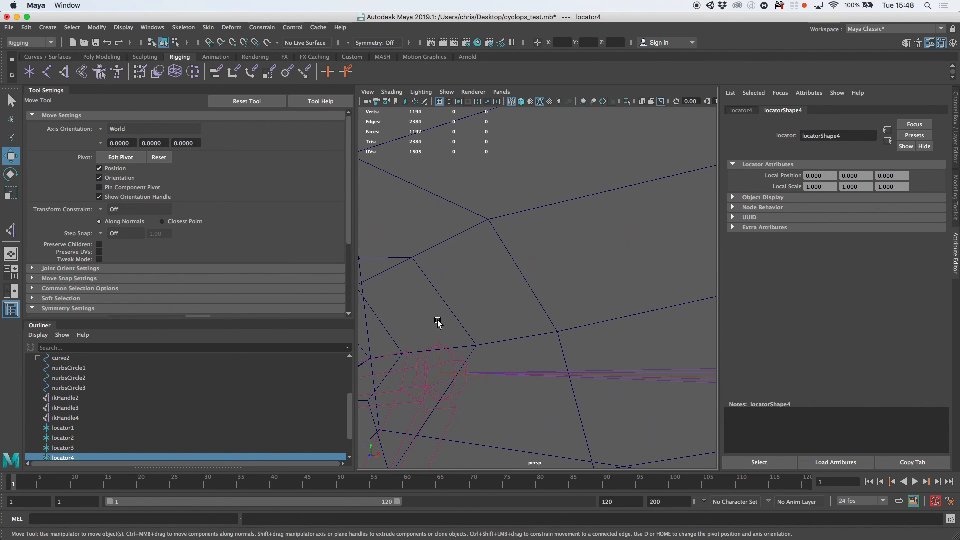
click(455, 353)
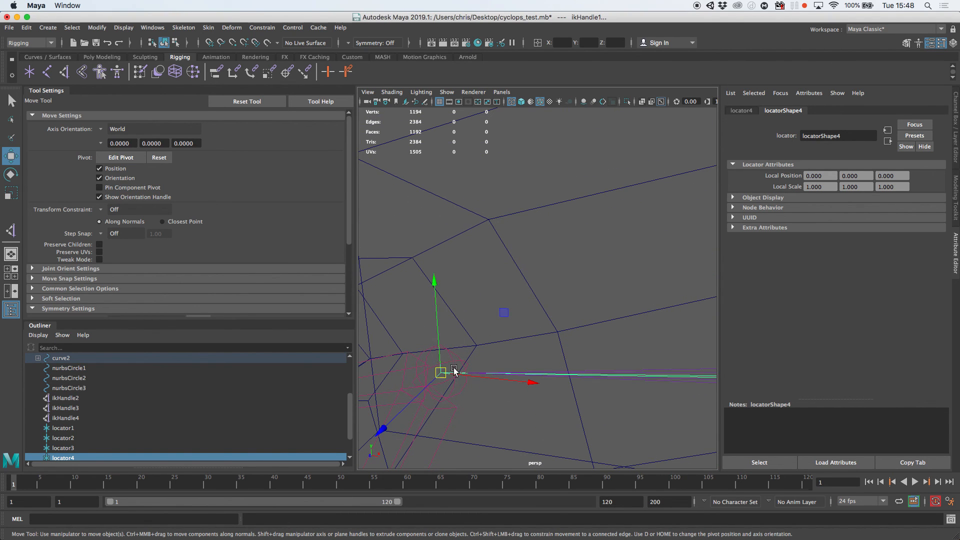
alt+right_drag(567, 340, 391, 285)
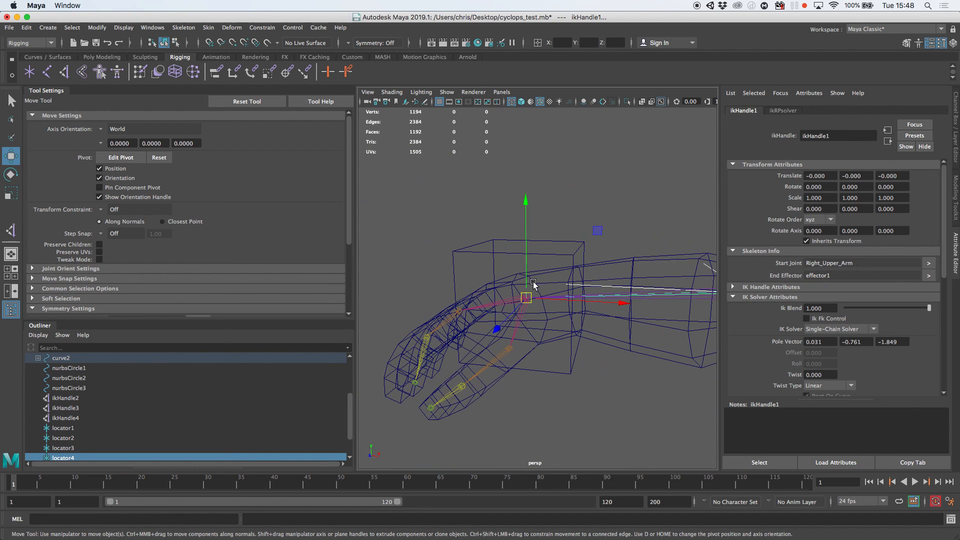
click(262, 28)
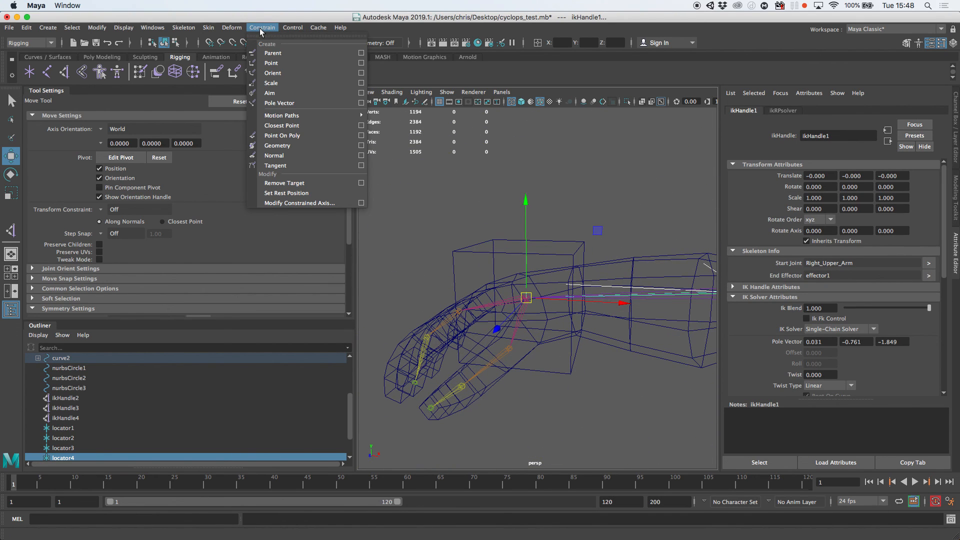
click(279, 93)
Step: Test the pole vector by moving the right elbow locator slightly, and undo the move
alt+right_drag(575, 276, 548, 270)
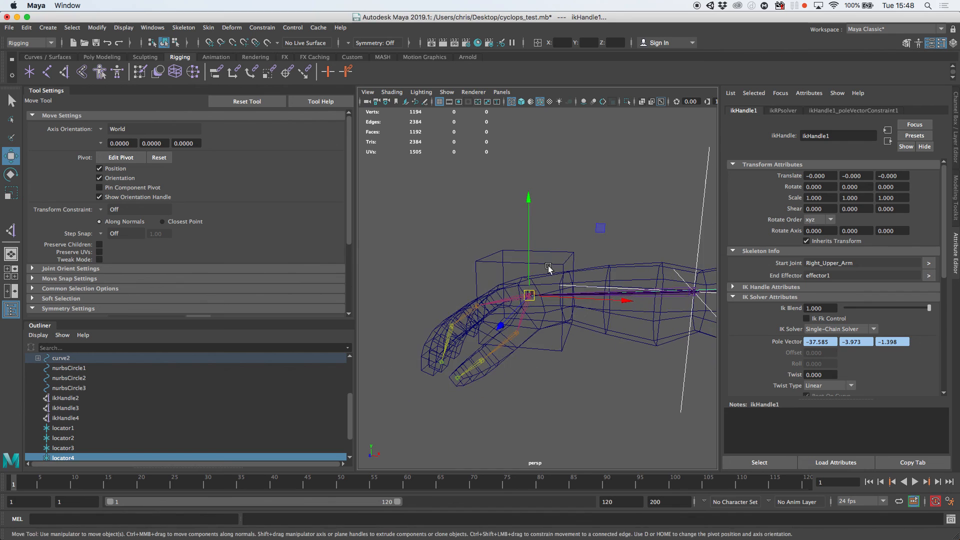
alt+middle_drag(549, 270, 527, 268)
click(616, 283)
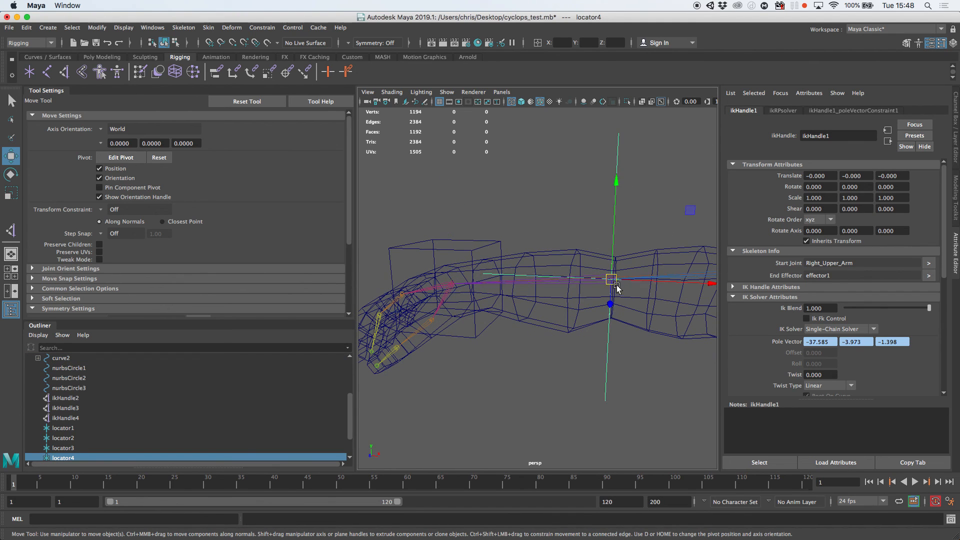
mouse_move(614, 279)
mouse_down()
mouse_move(619, 259)
mouse_move(617, 287)
mouse_move(619, 273)
mouse_up()
key(super+z)
Step: Parent the right elbow locator under the right wrist's cube control curve and show the Channel Box
drag(493, 231, 510, 254)
alt+right_drag(551, 269, 570, 234)
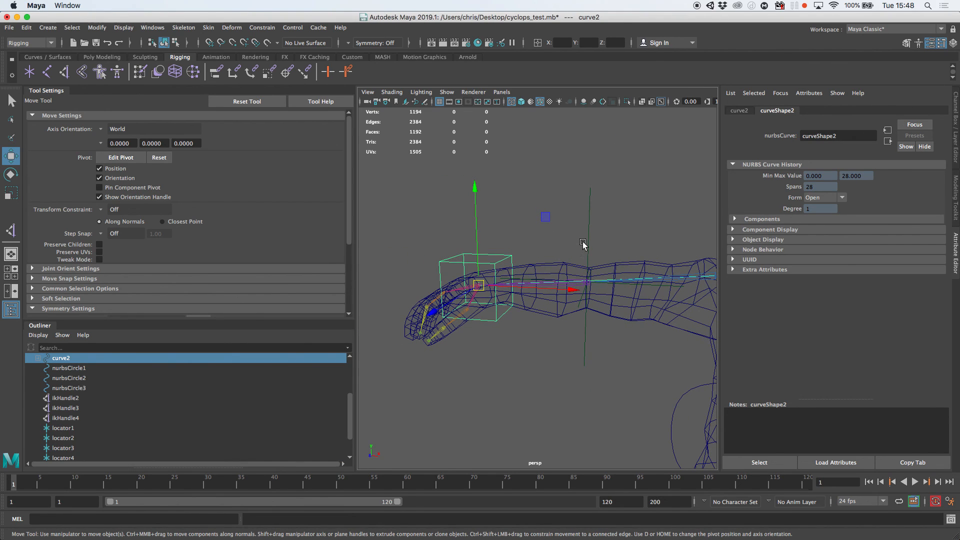
click(532, 247)
click(587, 236)
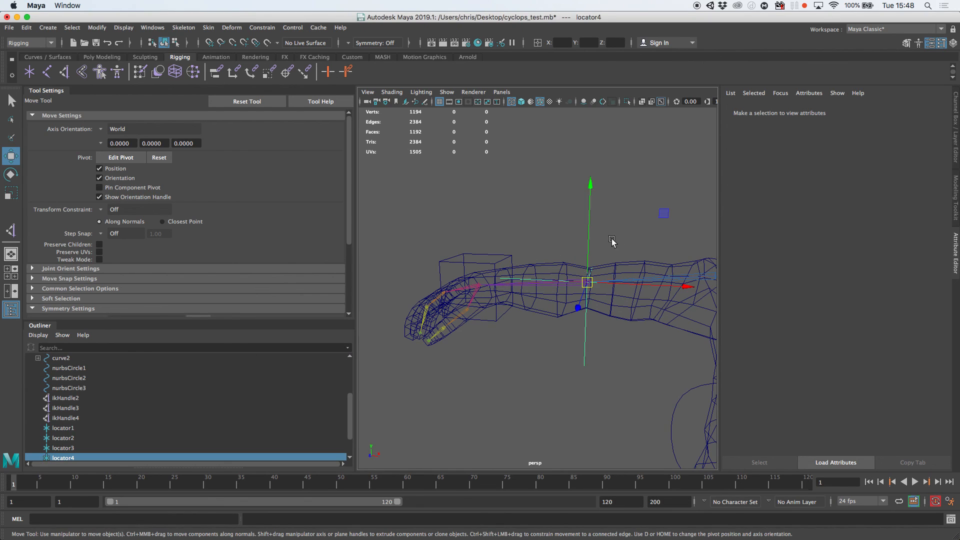
shift+click(454, 279)
key(p)
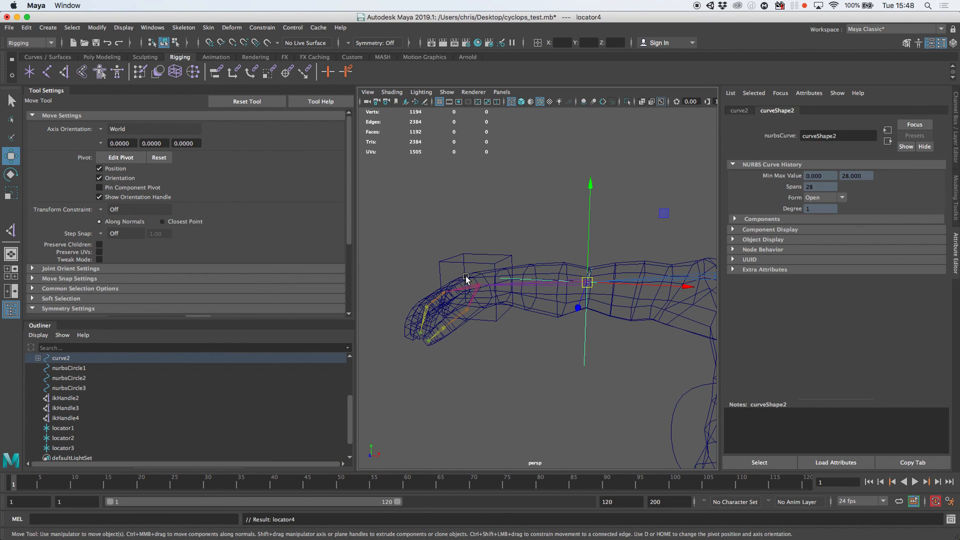
click(507, 242)
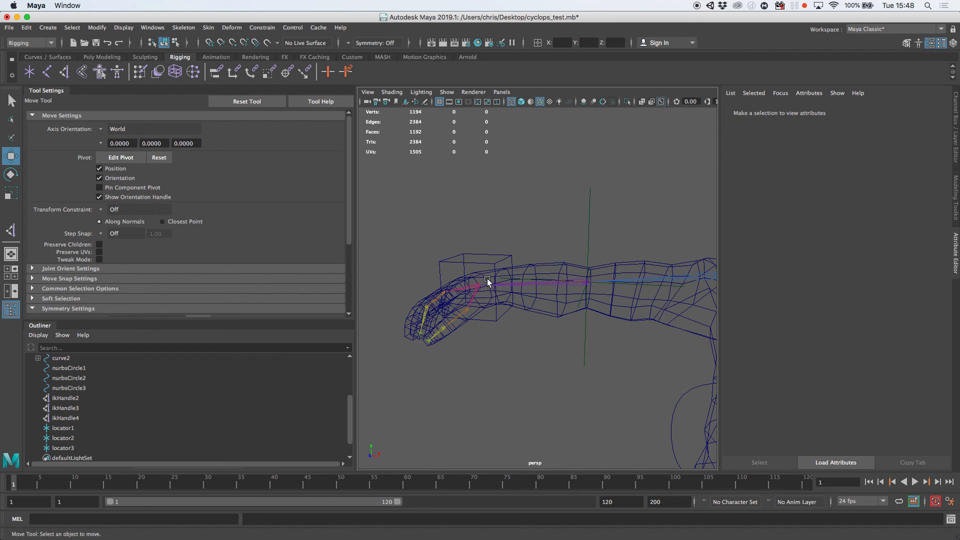
click(952, 123)
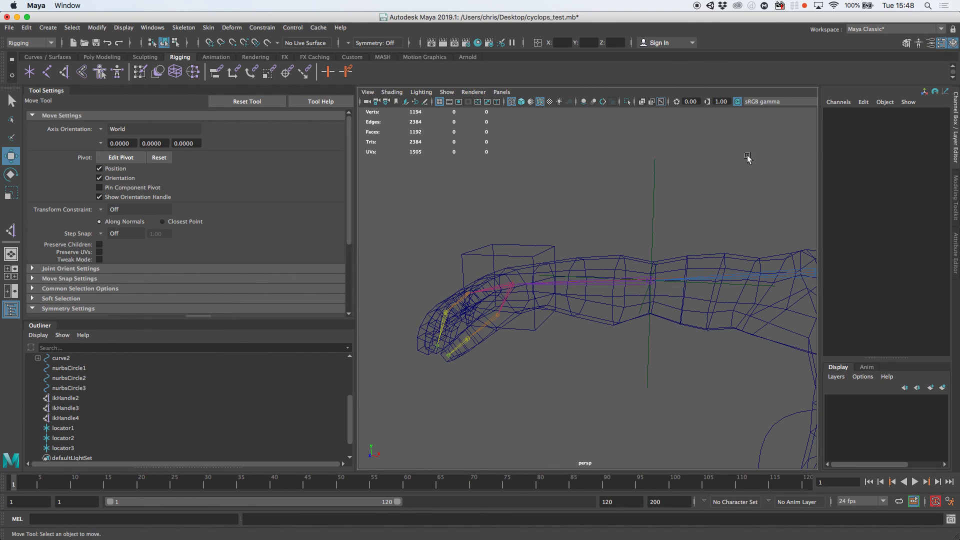
Step: Test-move the right wrist control curve together with its parented elbow locator, and undo the move
click(497, 255)
drag(512, 283, 636, 255)
key(super+z)
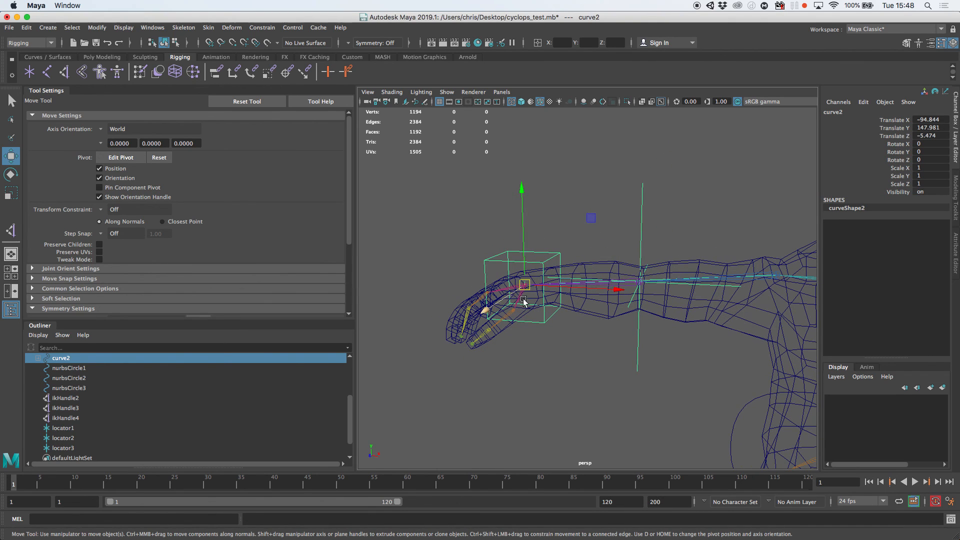
Step: Freeze the transformations of the right wrist's cube control curve
click(487, 234)
click(485, 275)
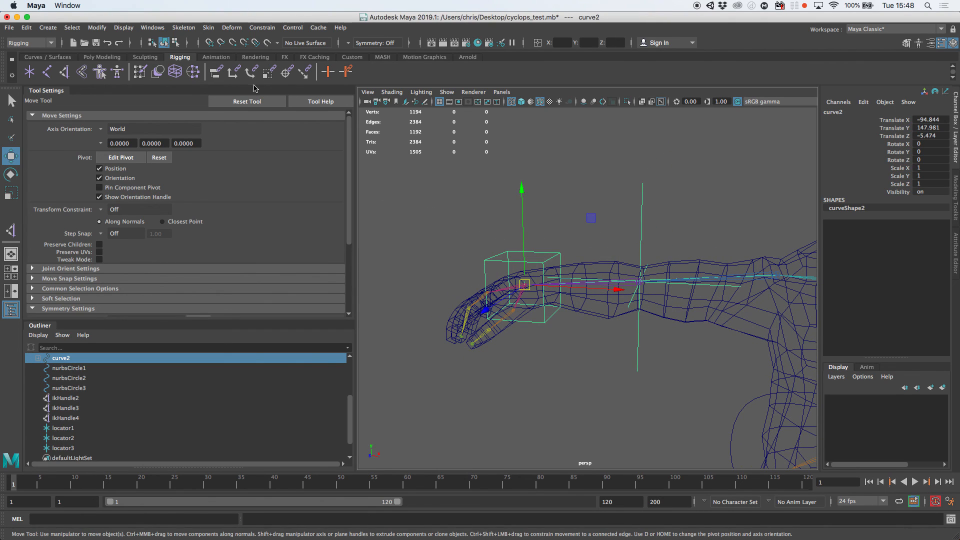
click(103, 29)
click(134, 73)
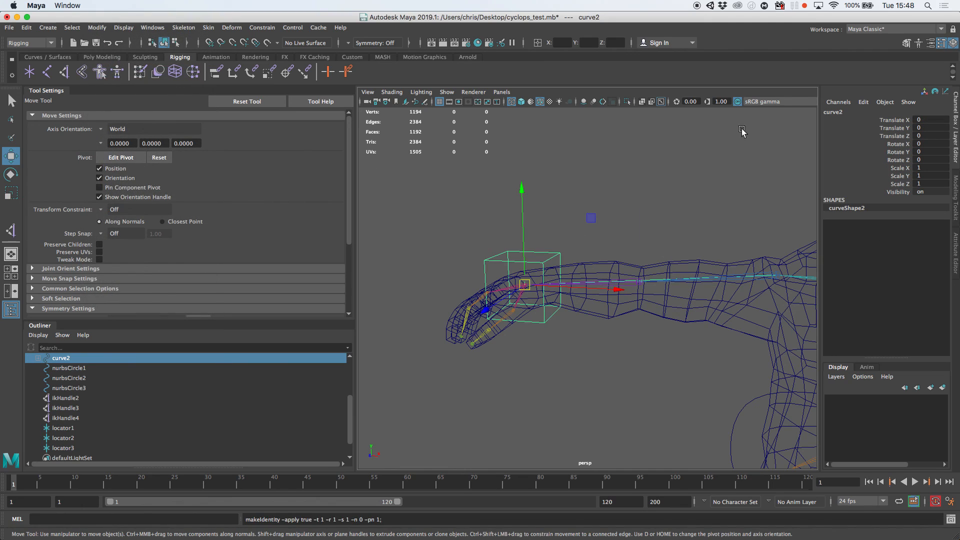
Step: Select the right elbow locator under the wrist control curve and set its Scale X, Y and Z to 25
click(38, 358)
click(64, 389)
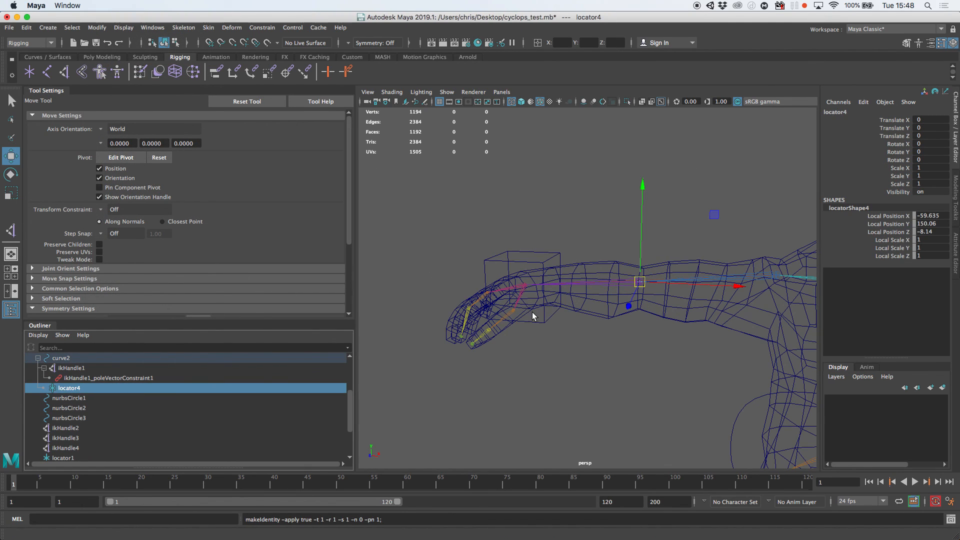
key(r)
drag(639, 283, 554, 233)
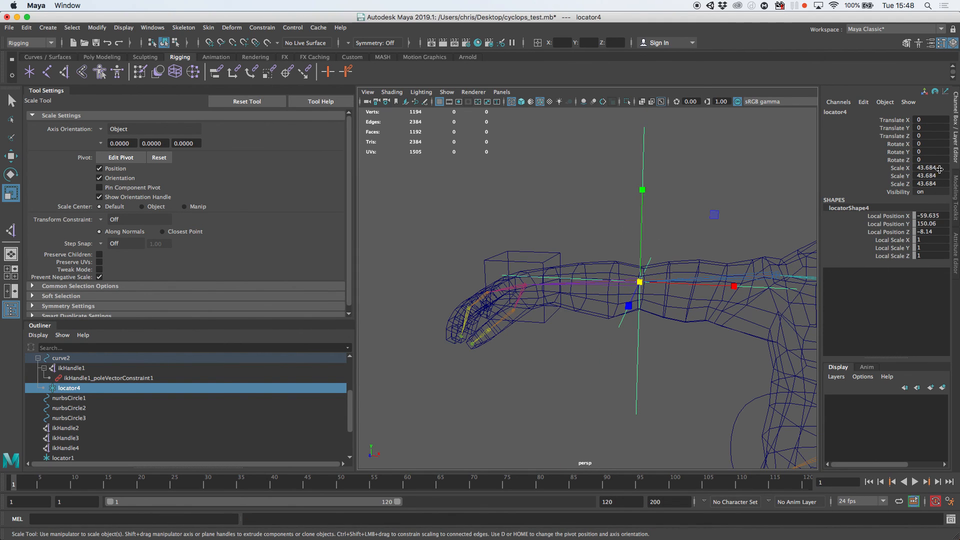
drag(939, 169, 950, 186)
key(Return)
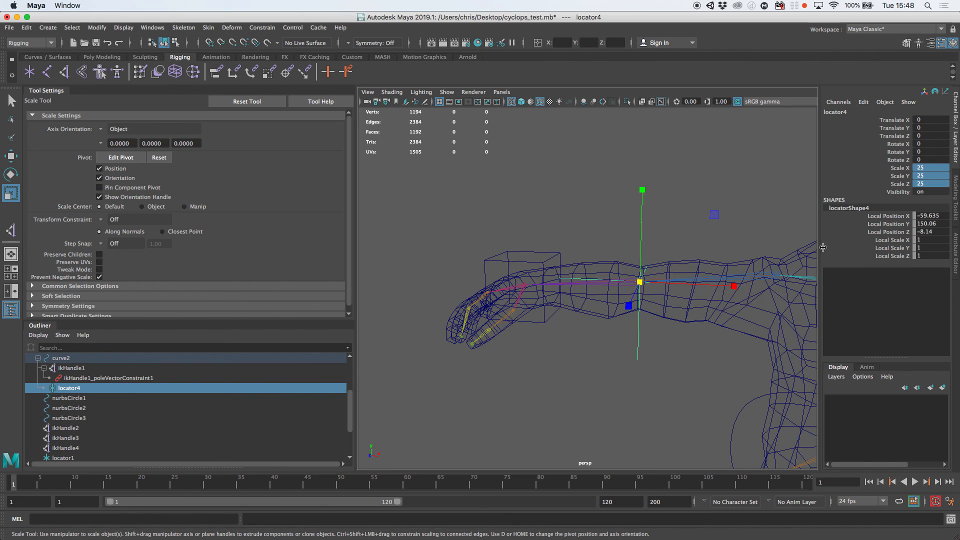
Step: Switch the viewport back to shaded display and clear the selection
mouse_move(609, 245)
alt+mouse_down()
mouse_move(625, 280)
mouse_move(620, 297)
mouse_move(586, 283)
alt+mouse_up()
key(5)
click(577, 244)
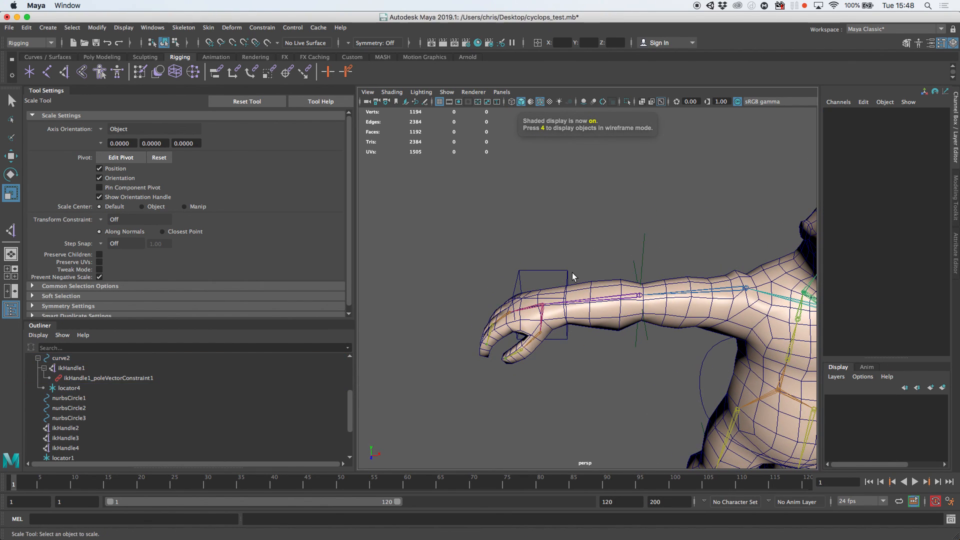
Step: Try moving the right wrist control curve, and reset its Translate X, Y and Z to 0
key(w)
click(564, 273)
drag(542, 305, 582, 356)
drag(929, 120, 930, 136)
text(0)
key(Return)
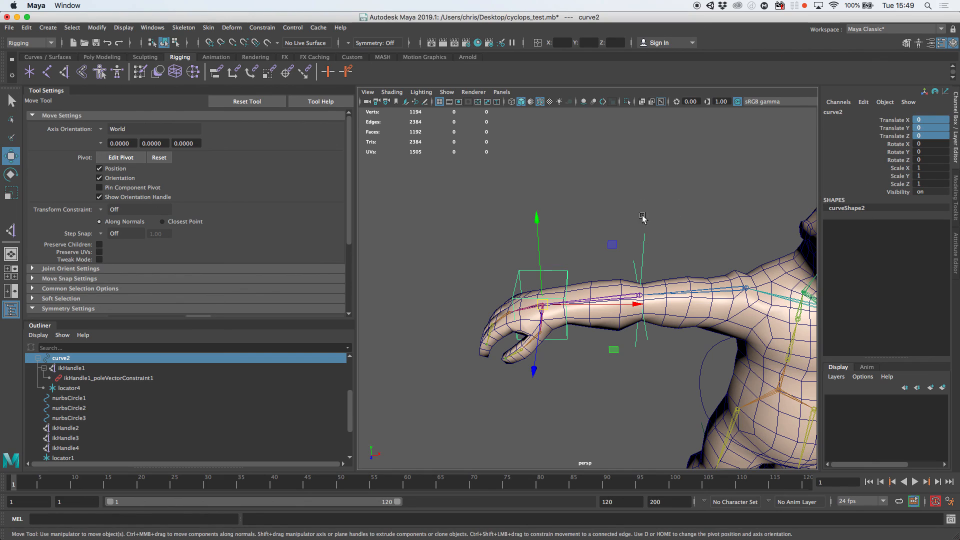
Step: Move the right wrist control curve to bend the arm, adjust the bend from a front view, and select the elbow locator
click(645, 244)
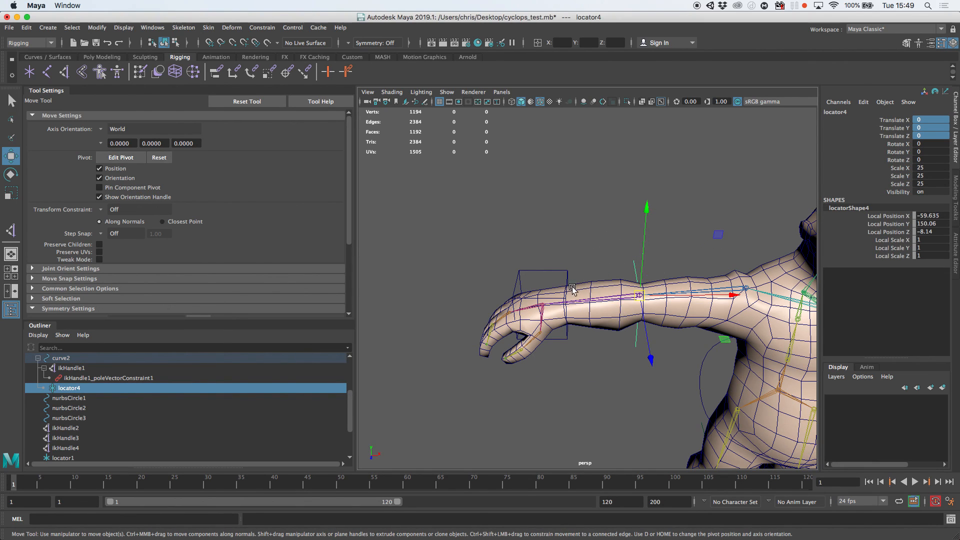
click(563, 269)
drag(559, 275, 560, 278)
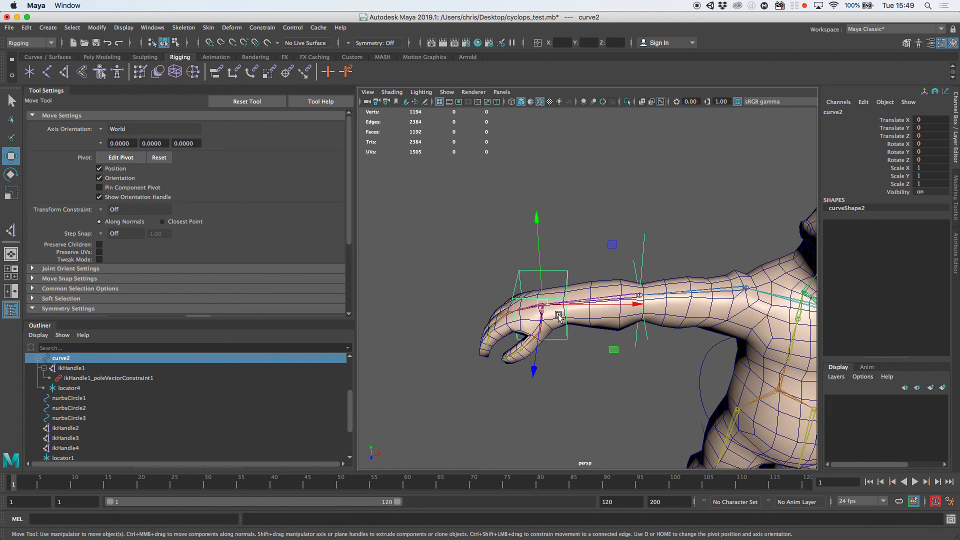
middle_drag(551, 317, 621, 354)
click(696, 297)
alt+drag(710, 273, 610, 240)
alt+middle_drag(610, 240, 631, 271)
alt+right_drag(631, 271, 642, 273)
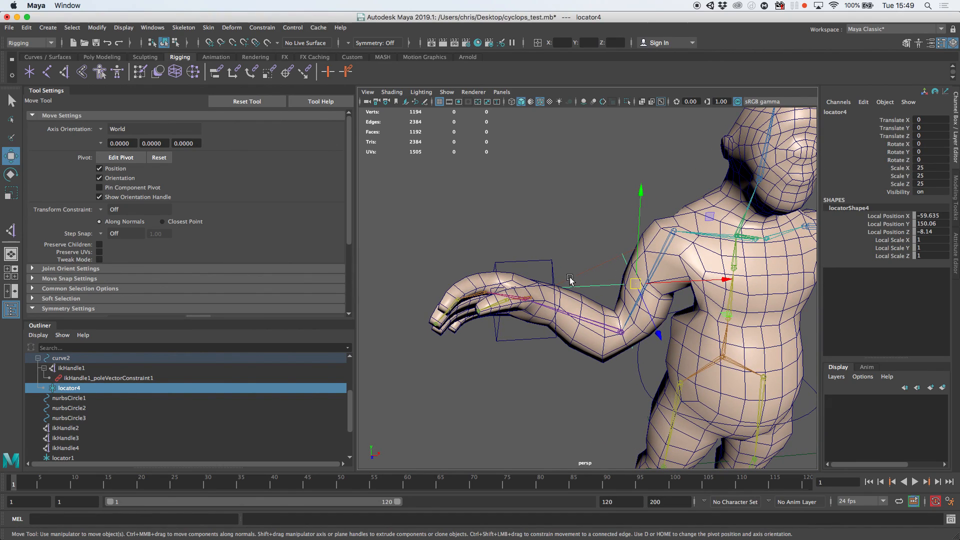
click(538, 269)
middle_drag(538, 269, 509, 272)
click(613, 227)
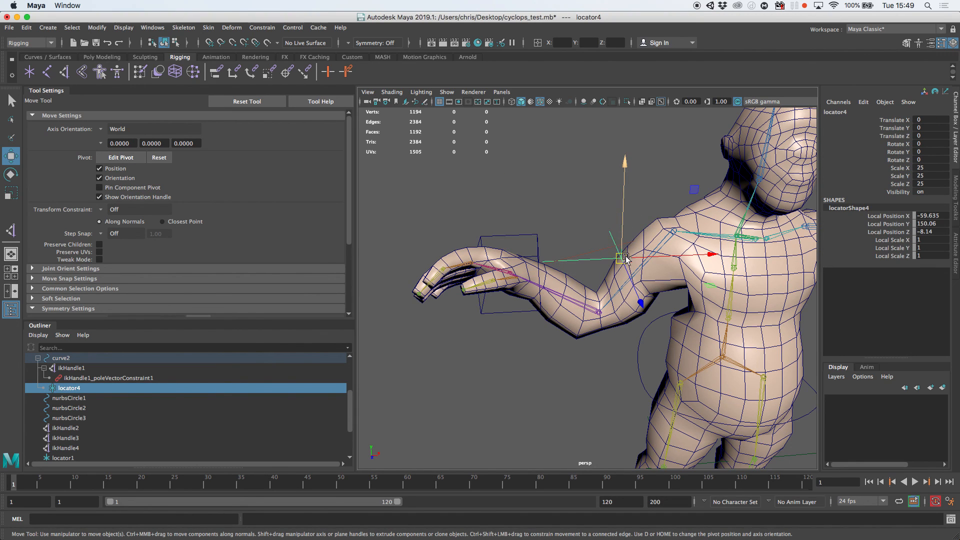
Step: Try moving the right elbow locator and moving and rotating the right wrist control curve to test the arm's bend
mouse_move(618, 259)
middle_down()
mouse_move(622, 250)
mouse_move(607, 242)
mouse_move(619, 255)
middle_up()
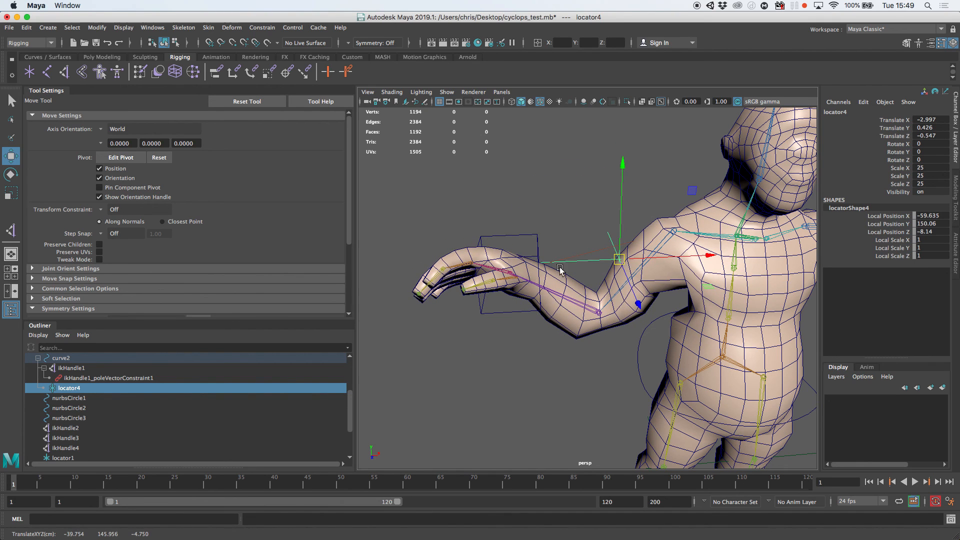
click(537, 245)
key(e)
drag(572, 306, 513, 290)
key(w)
click(620, 297)
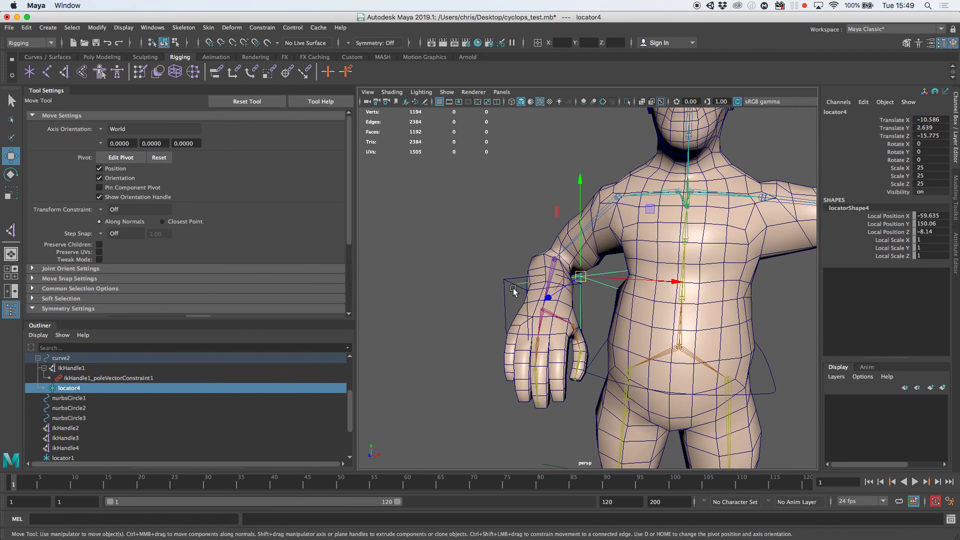
click(523, 290)
drag(530, 326, 536, 305)
click(598, 280)
Step: Try rotating the Right_Hand joint and undo the rotation
scroll(537, 305, up, 3)
click(565, 270)
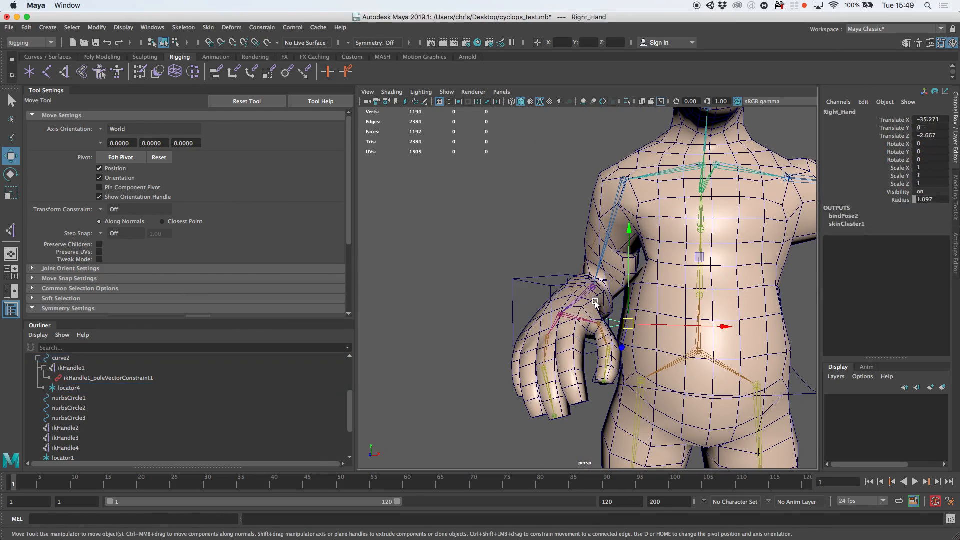
key(e)
drag(565, 270, 578, 302)
scroll(648, 302, down, 3)
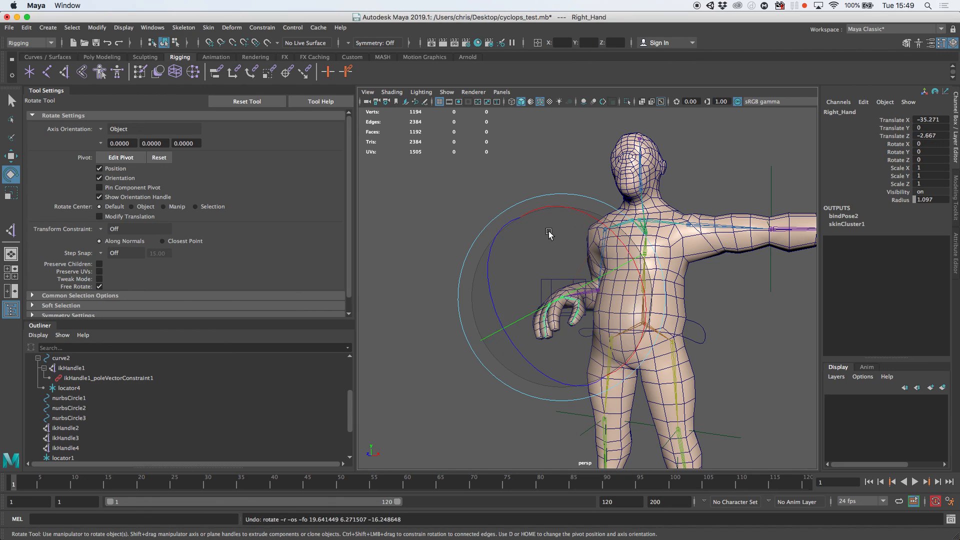
Step: Reset the right wrist control curve's Translate X, Y and Z and Rotate X and Y to 0
click(538, 290)
click(552, 280)
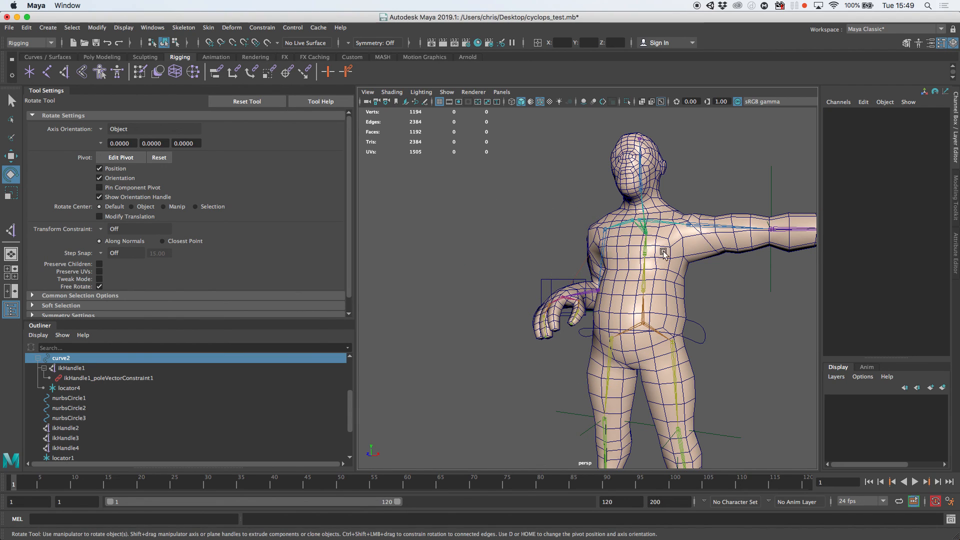
drag(932, 119, 935, 148)
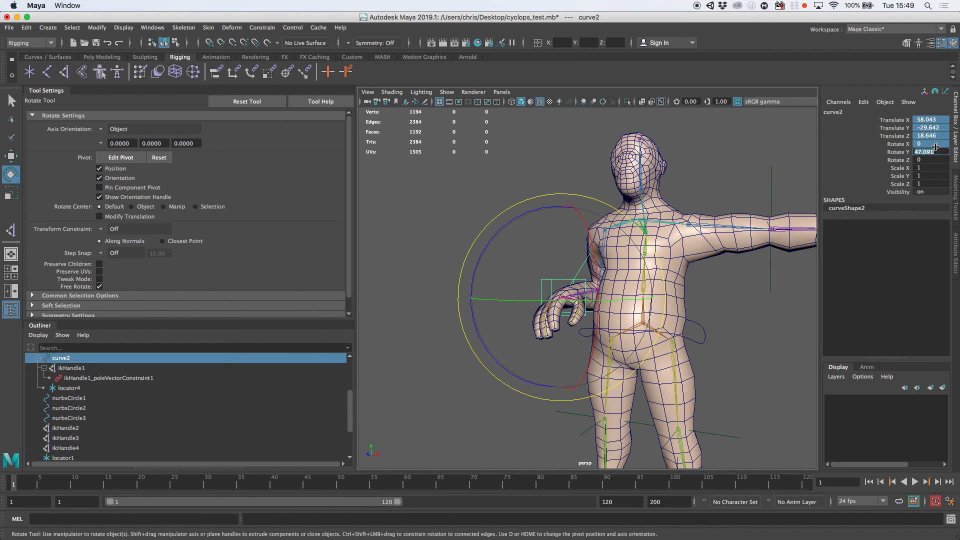
key(Return)
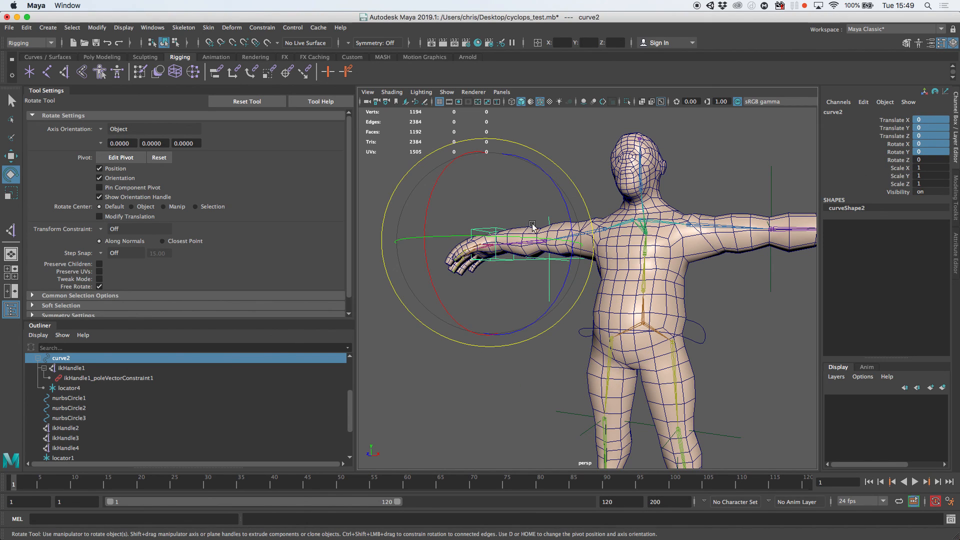
Step: Reset the right elbow locator's Translate X, Y and Z to 0
key(w)
click(550, 287)
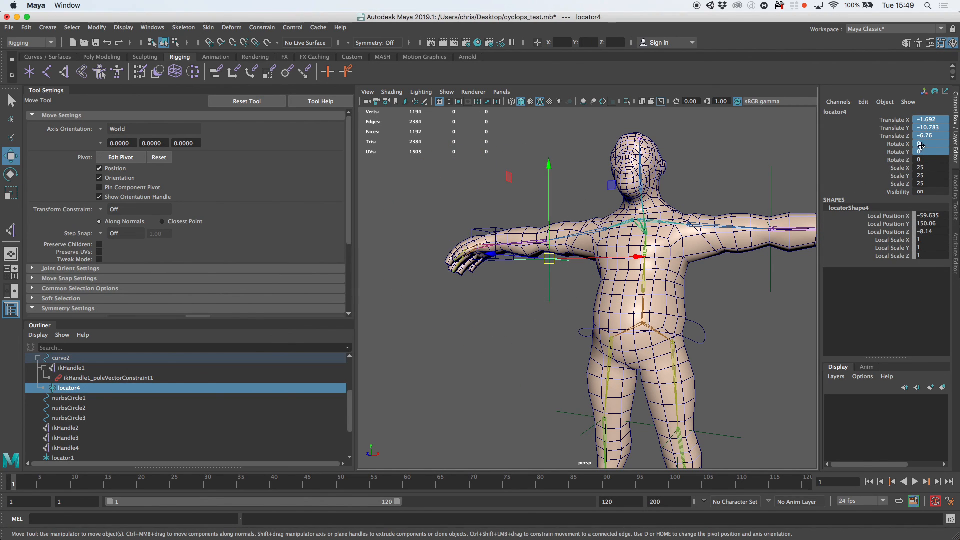
drag(939, 121, 930, 136)
key(Return)
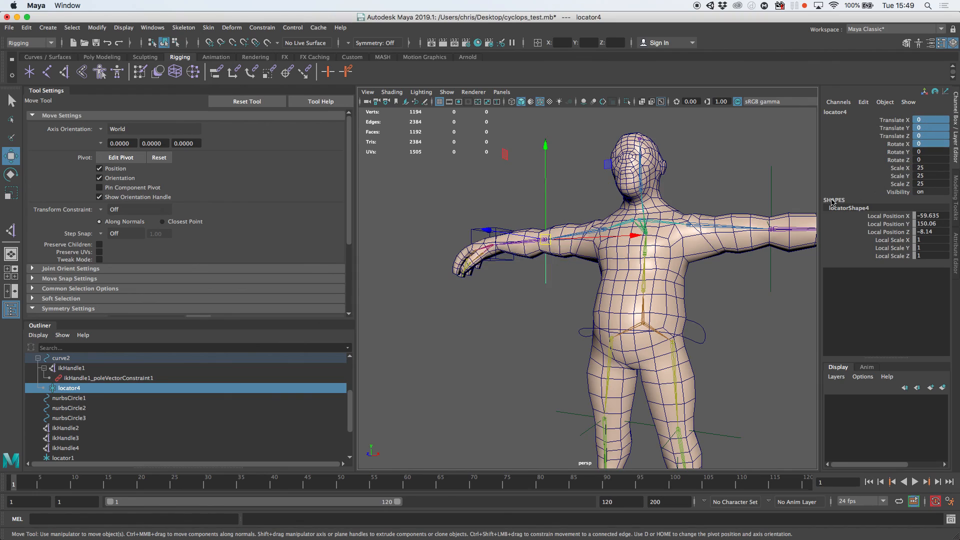
Step: Select the left wrist control curve, show the model in wireframe, and frame the curve in the perspective view
alt+drag(633, 254, 745, 257)
alt+middle_drag(745, 257, 619, 253)
alt+right_drag(619, 253, 674, 242)
alt+middle_drag(675, 242, 652, 232)
alt+right_drag(653, 232, 638, 250)
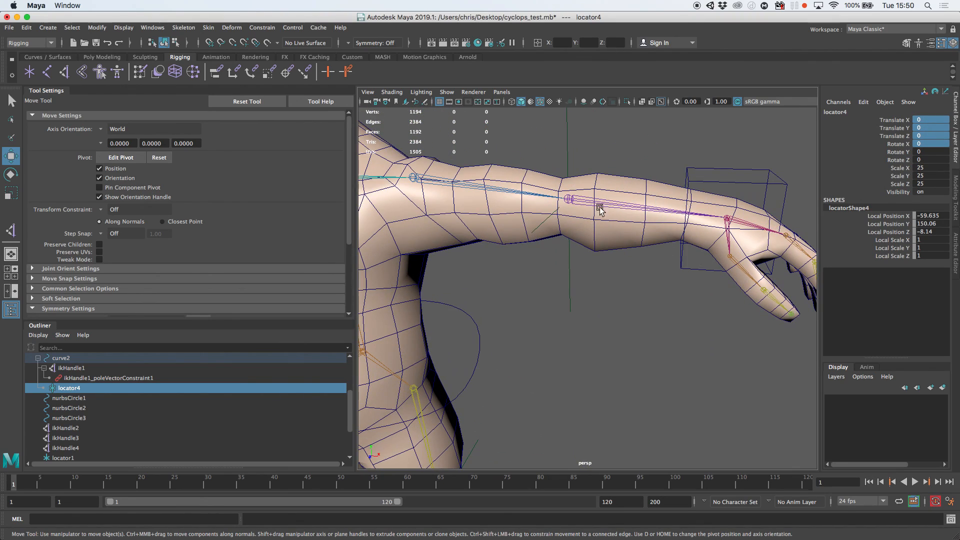
alt+middle_drag(698, 215, 646, 239)
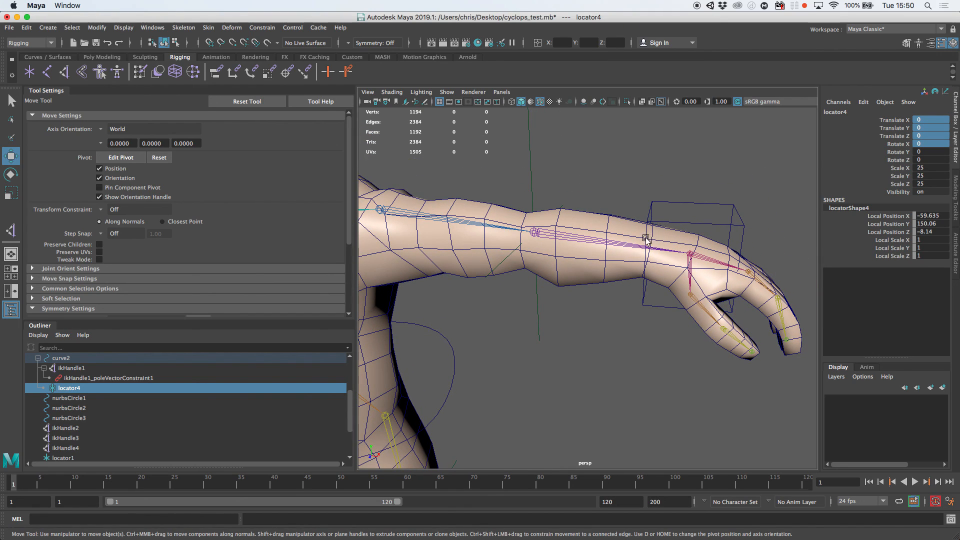
click(707, 224)
key(4)
alt+right_drag(668, 246, 647, 248)
alt+middle_drag(647, 249, 581, 267)
alt+right_drag(580, 268, 643, 251)
key(f)
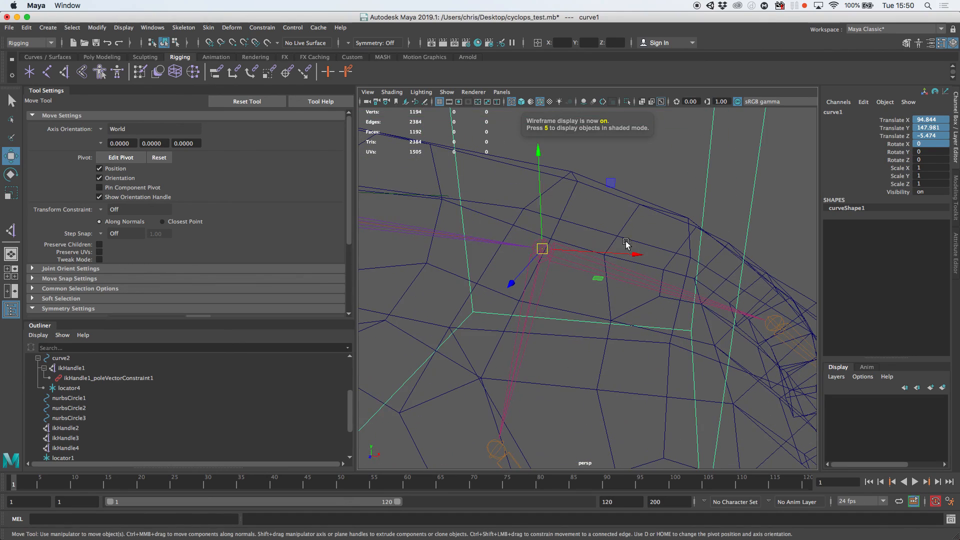
Step: Parent the left wrist's ikHandle2 to the left wrist control curve
mouse_move(570, 242)
alt+right_down()
mouse_move(632, 242)
mouse_move(578, 226)
alt+right_up()
click(535, 264)
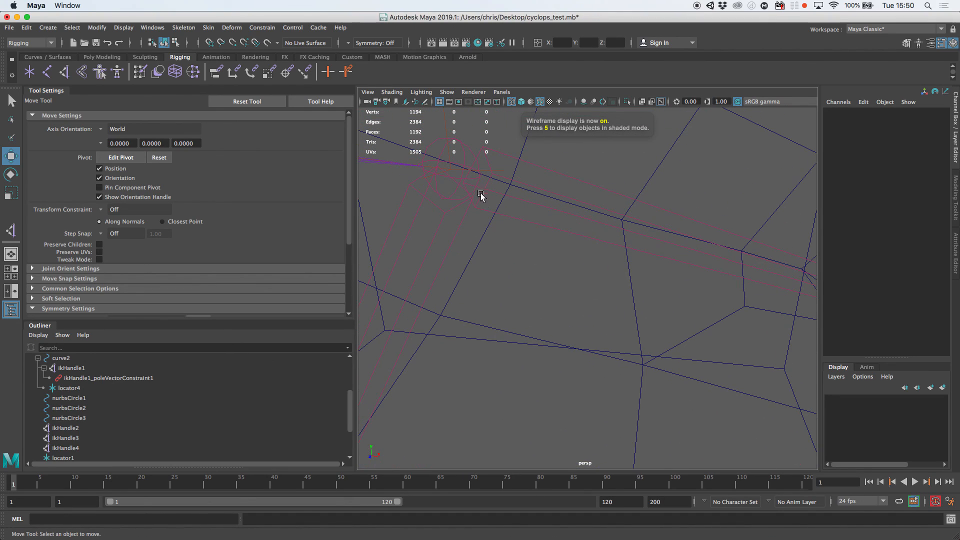
click(450, 166)
key(f)
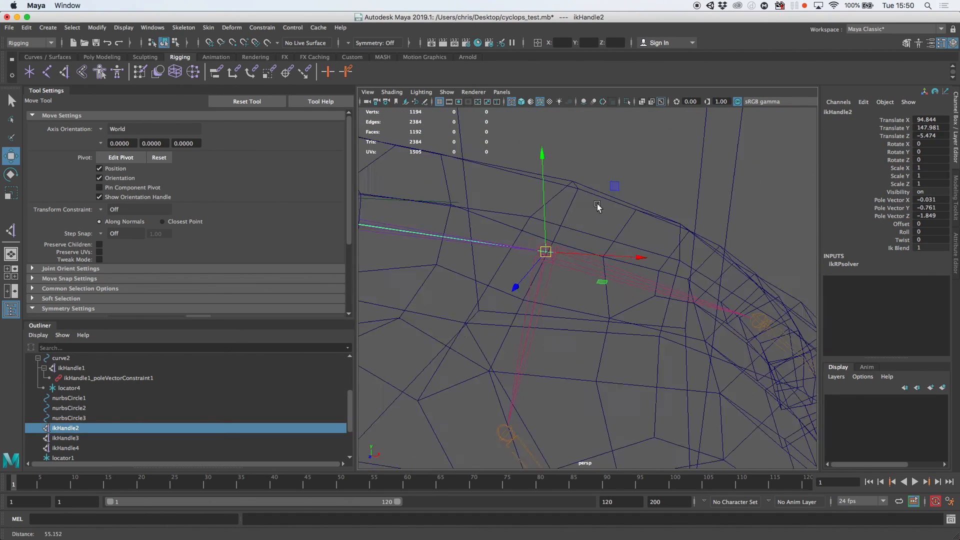
shift+click(539, 271)
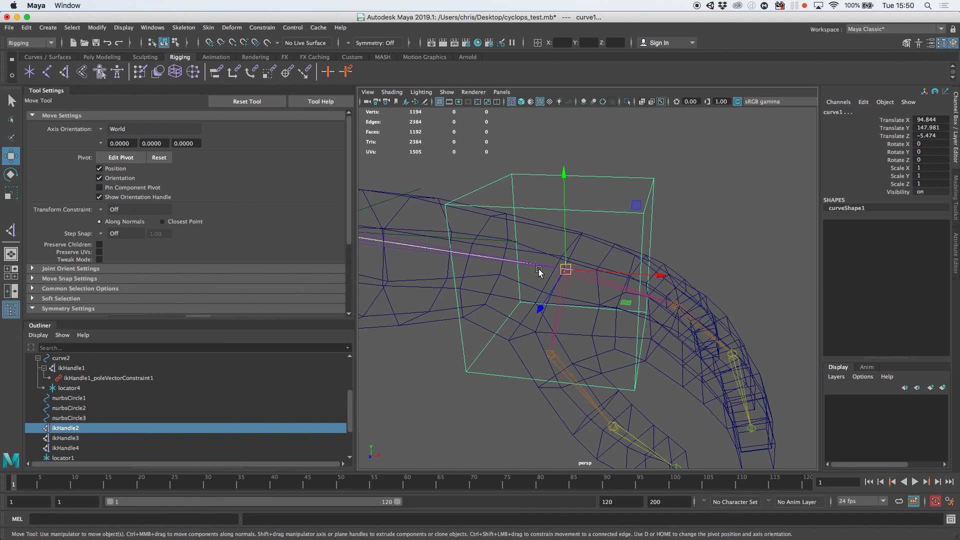
key(p)
Step: Apply a Pole Vector constraint from the left elbow locator to ikHandle2
alt+right_drag(609, 223, 589, 225)
alt+drag(590, 225, 649, 238)
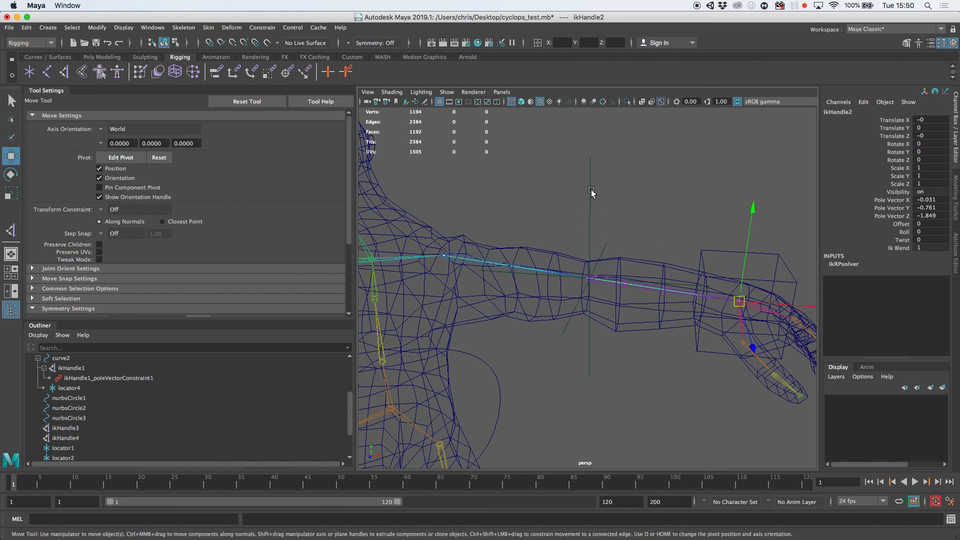
click(643, 281)
alt+drag(617, 257, 494, 253)
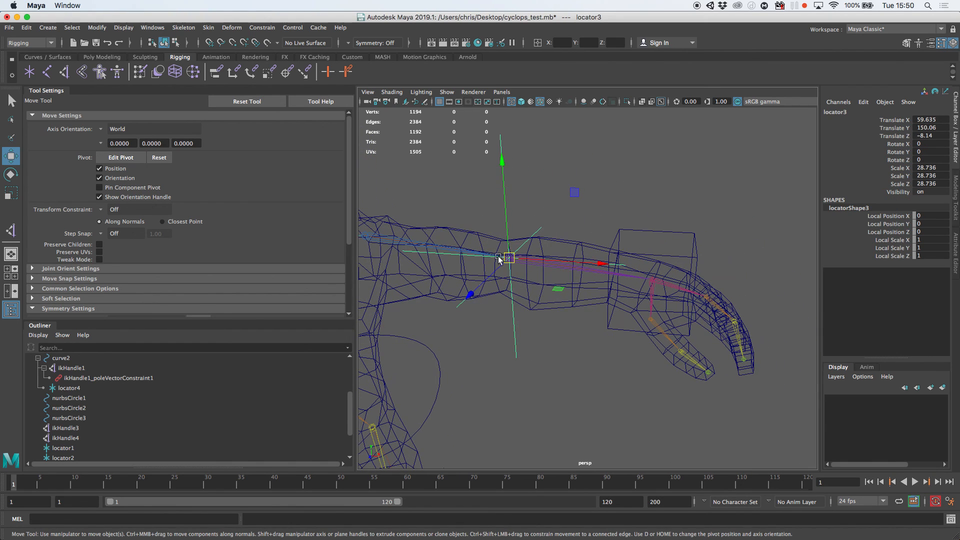
alt+right_drag(490, 265, 700, 250)
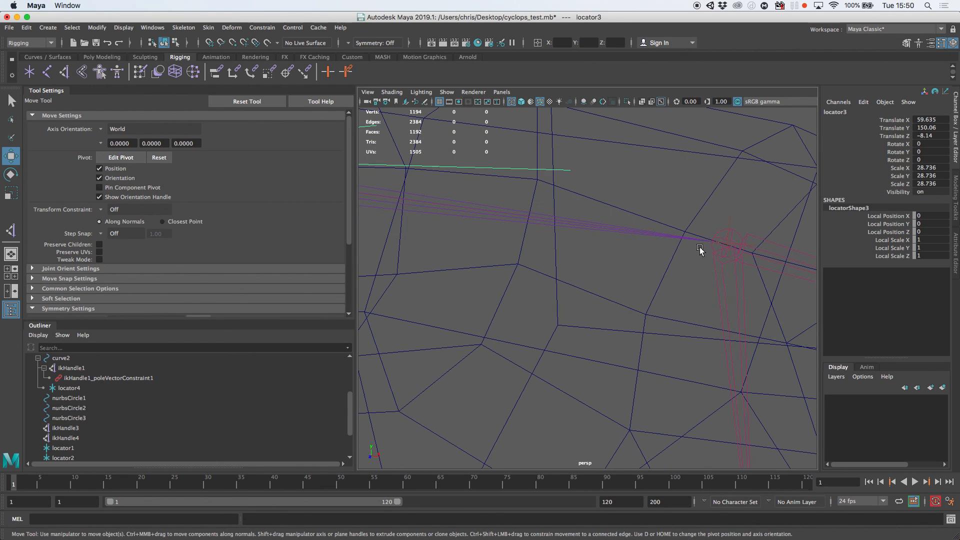
click(724, 215)
key(f)
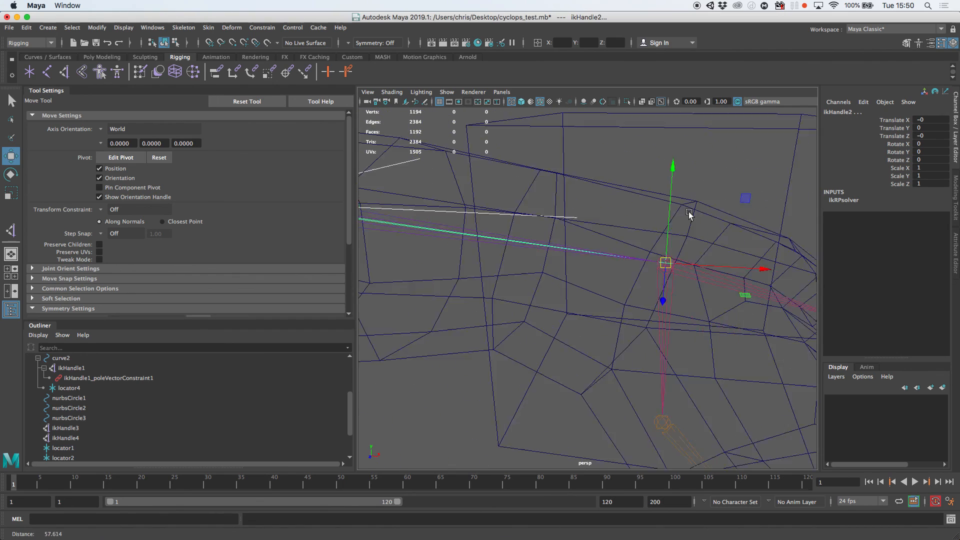
click(274, 33)
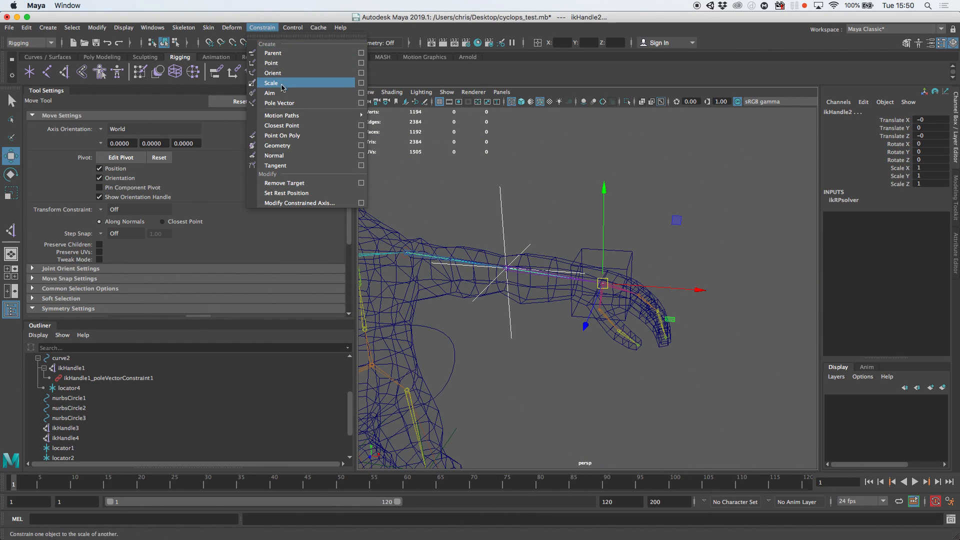
click(280, 102)
shift+click(676, 220)
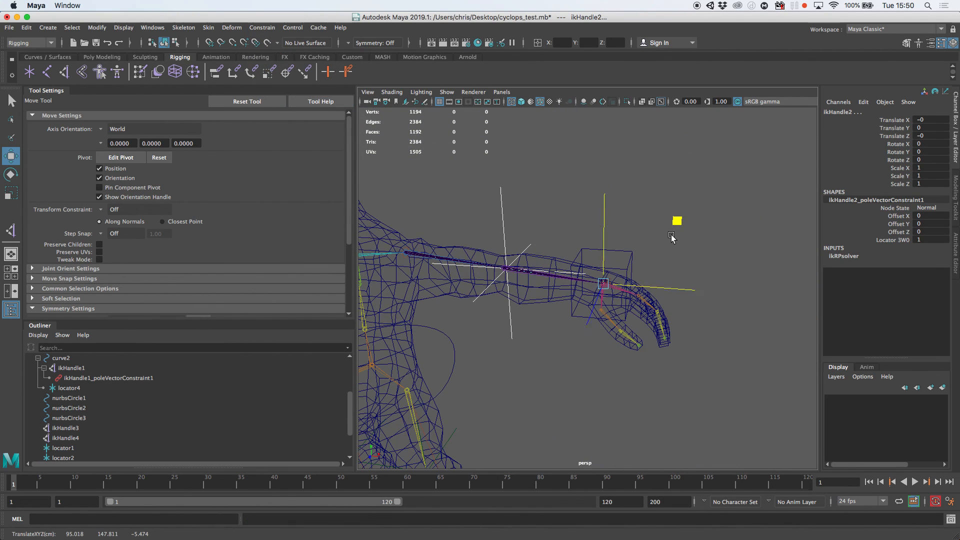
key(Delete)
Step: Freeze the transformations of the left wrist control curve and of the left elbow locator
click(633, 251)
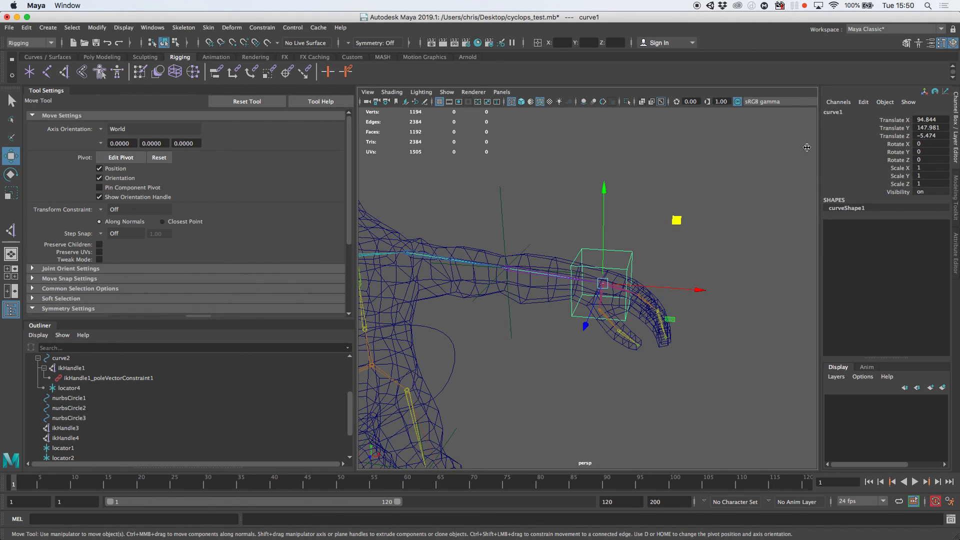
click(98, 28)
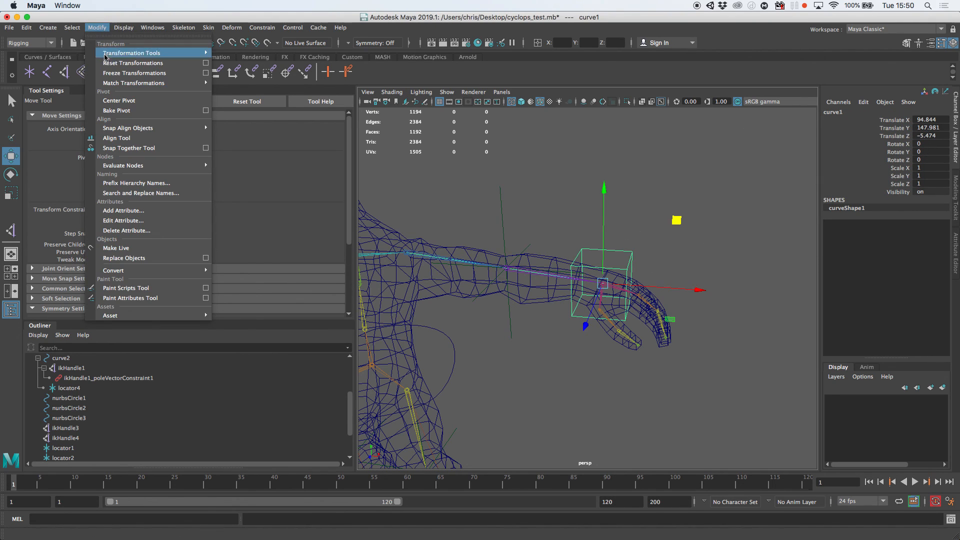
click(123, 75)
click(500, 188)
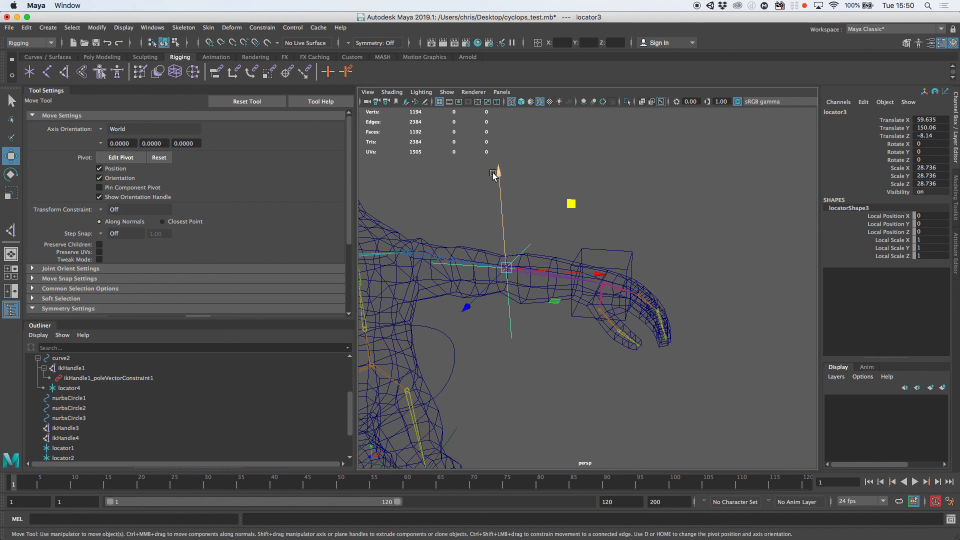
key(g)
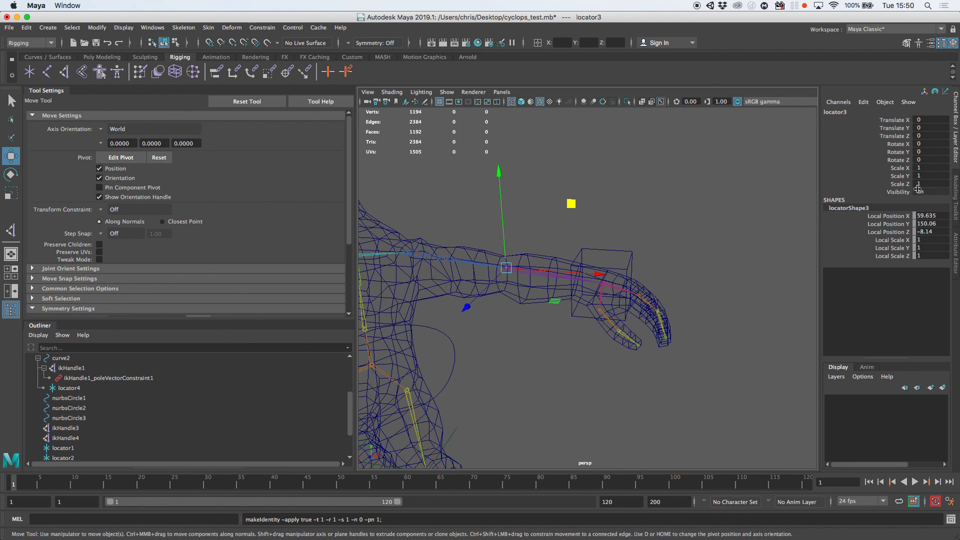
Step: Set the left elbow locator's Scale X, Y and Z to 25 to match the right elbow locator, and clear the selection
alt+right_drag(586, 206, 456, 199)
alt+middle_drag(456, 200, 592, 193)
alt+right_drag(591, 193, 622, 195)
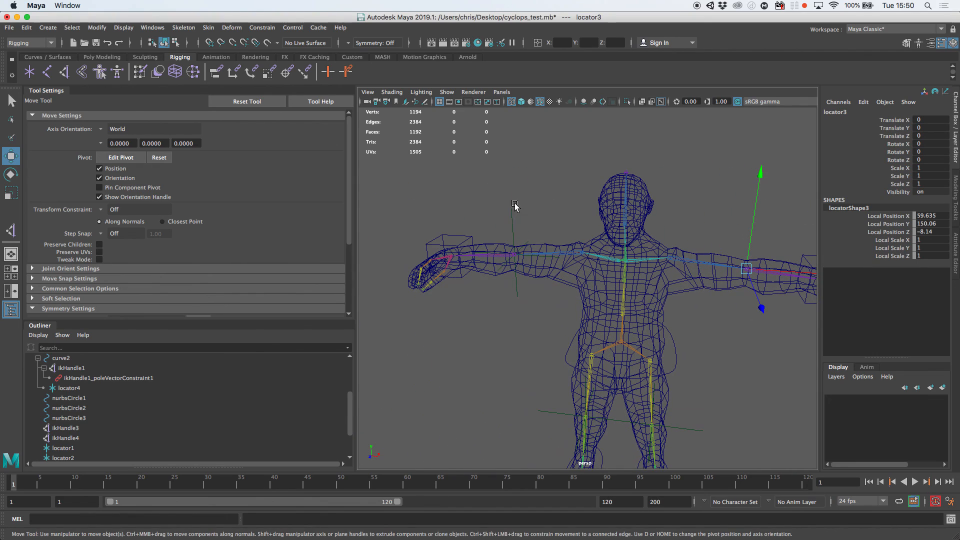
click(524, 218)
click(513, 220)
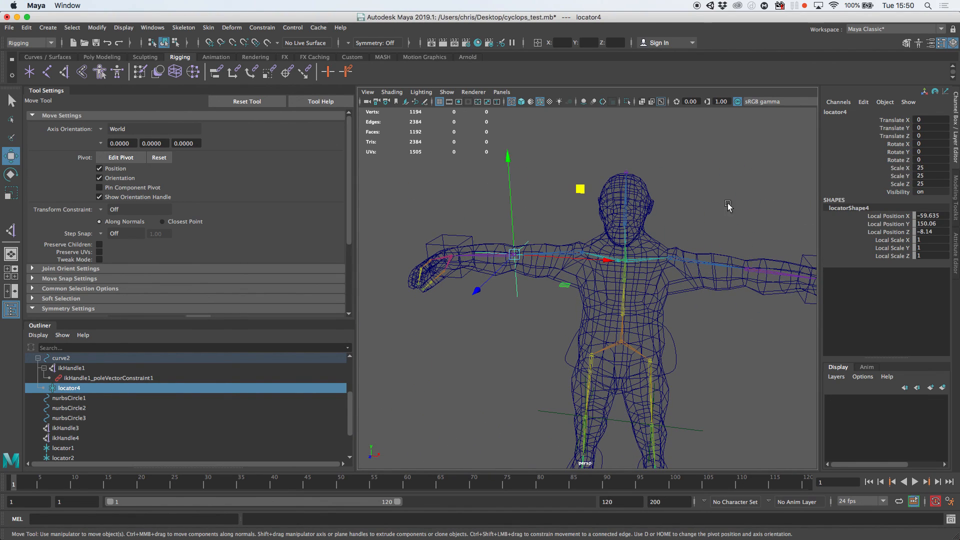
alt+right_drag(622, 209, 723, 223)
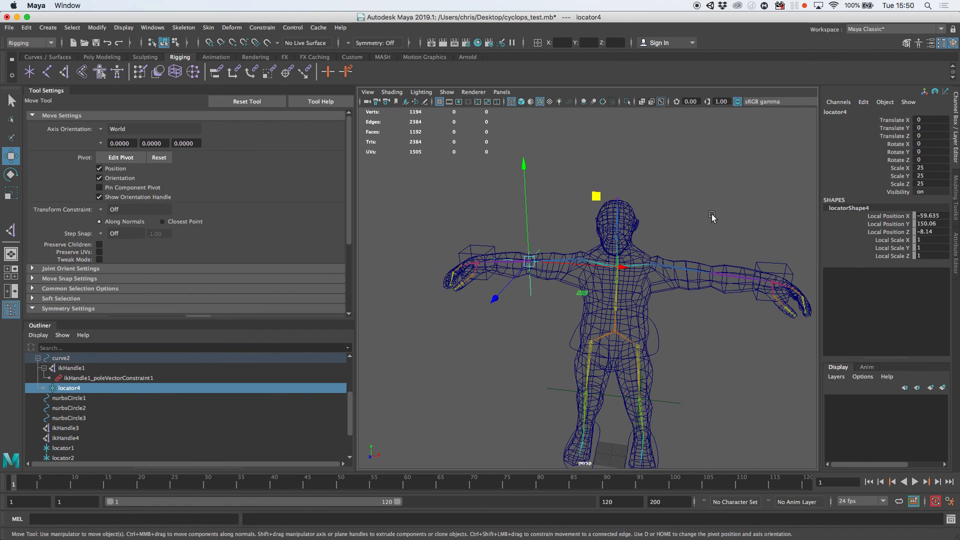
key(z)
key(z)
drag(928, 168, 926, 184)
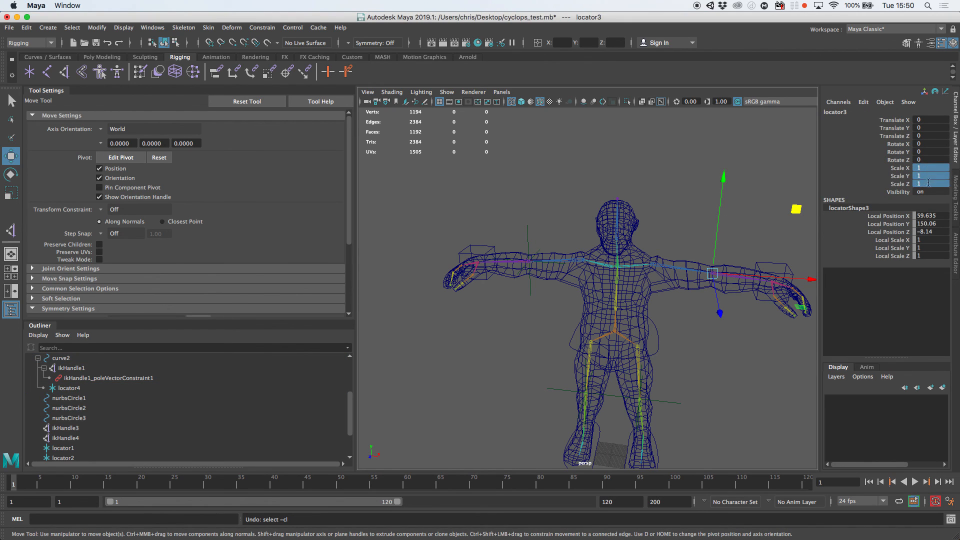
key(Return)
alt+drag(581, 191, 559, 174)
click(550, 217)
Step: Apply a Parent constraint from the hip control curve nurbsCircle3 to the Hips joint, and clear the selection
alt+drag(549, 219, 553, 218)
alt+drag(602, 257, 615, 260)
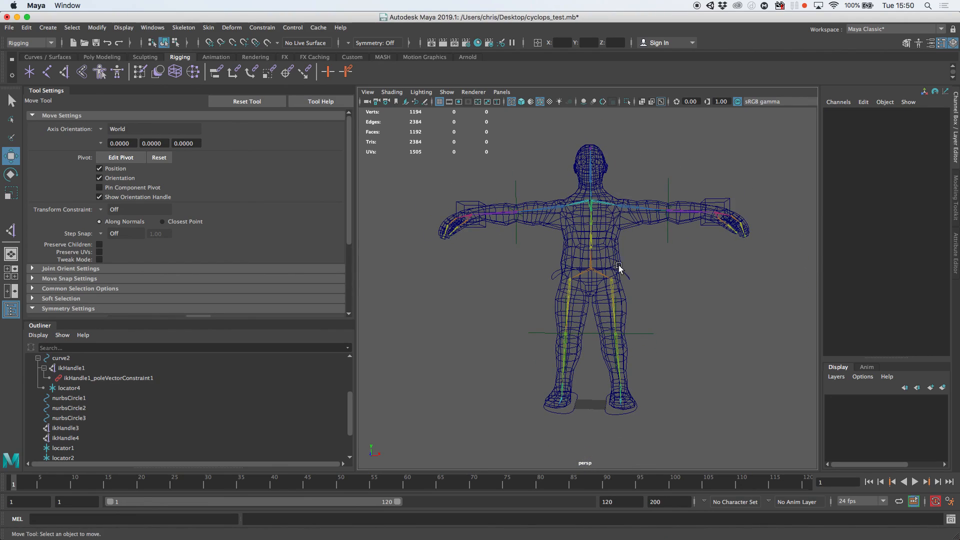
click(628, 280)
scroll(576, 275, up, 3)
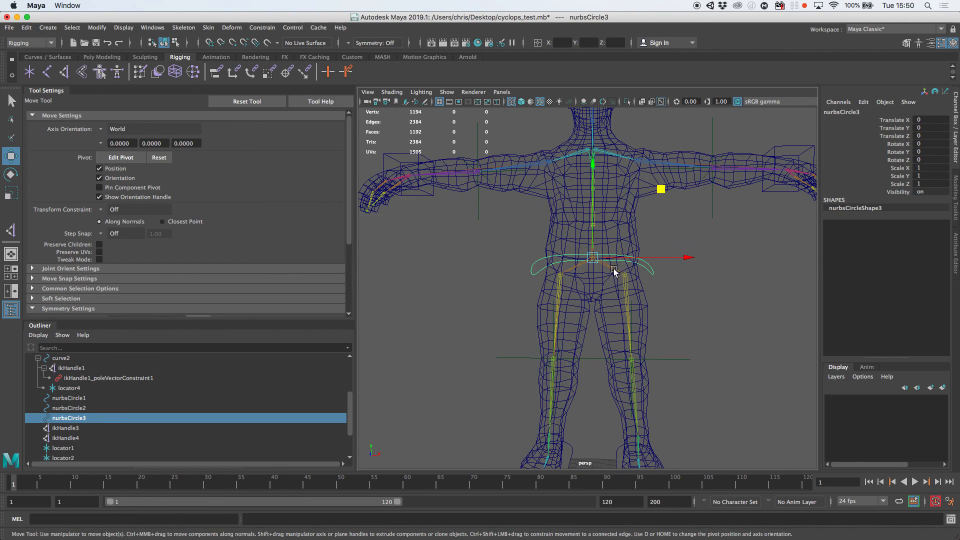
click(519, 278)
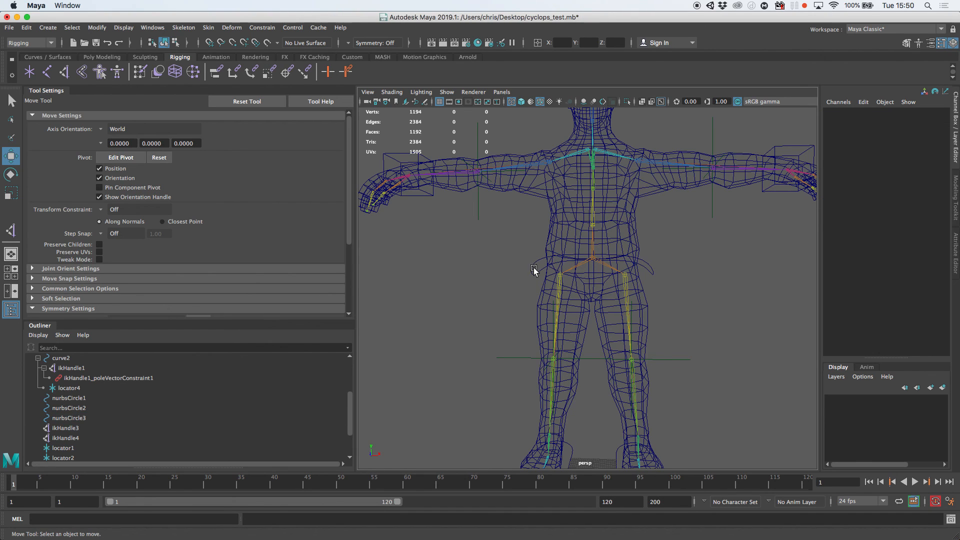
click(531, 270)
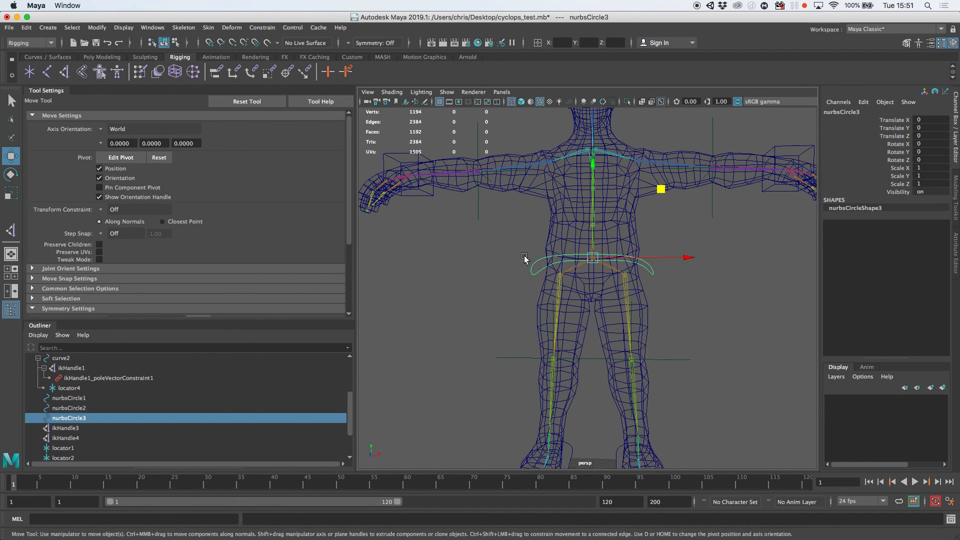
scroll(524, 258, up, 2)
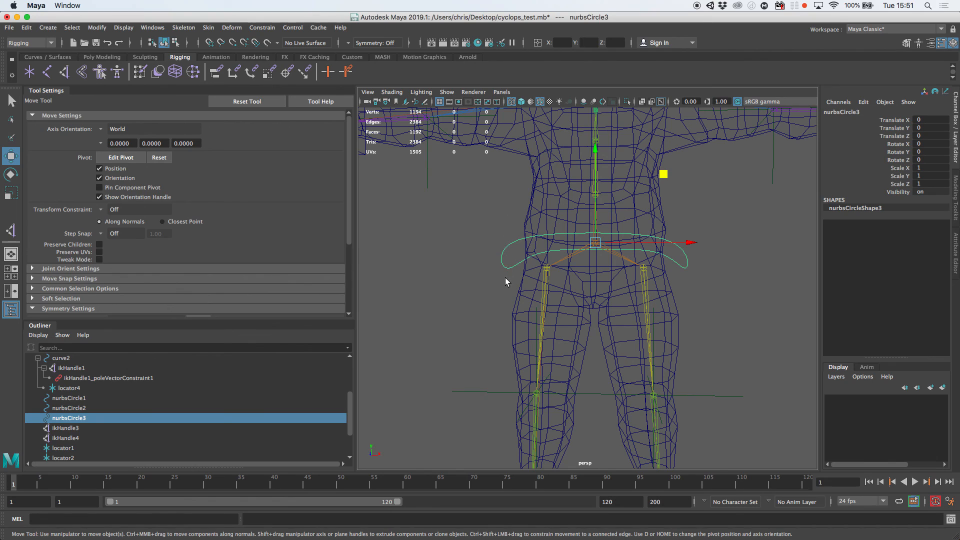
shift+click(565, 262)
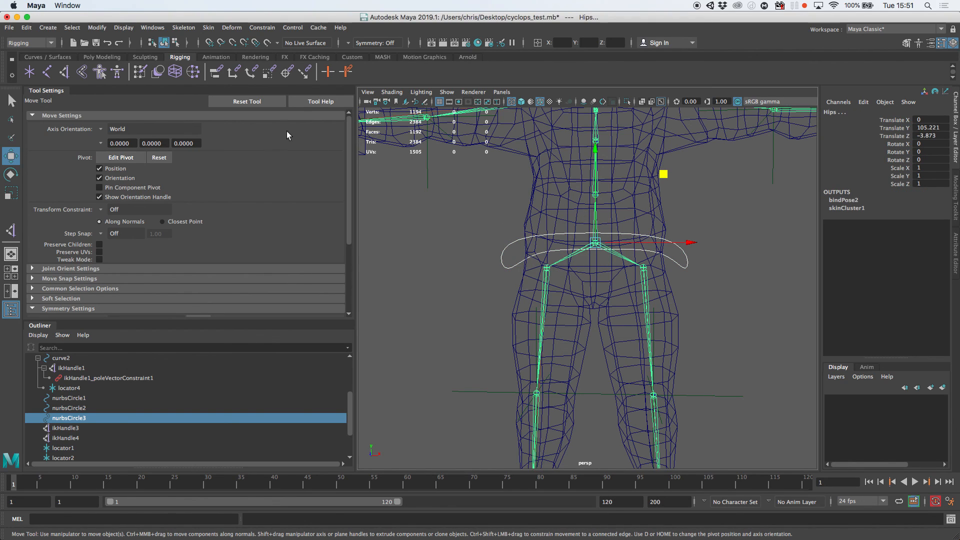
click(254, 31)
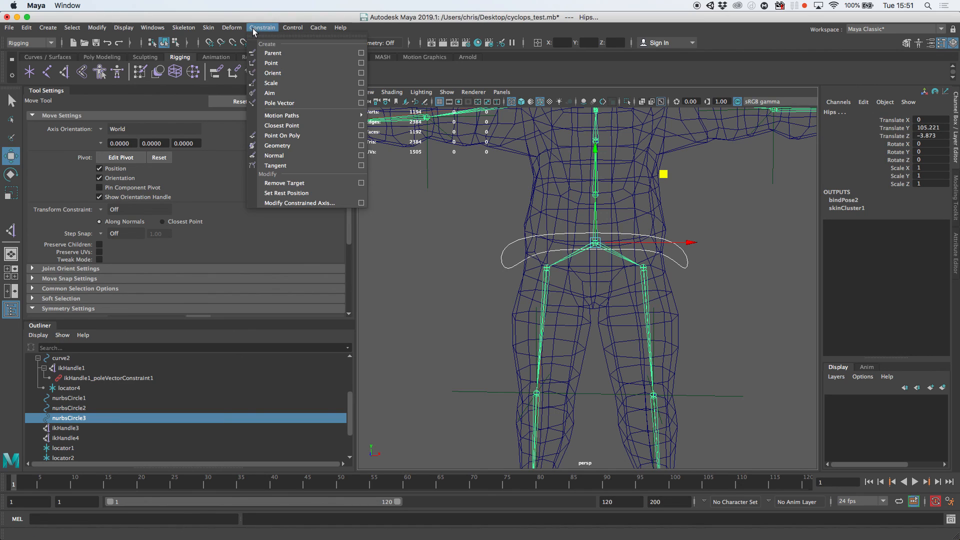
click(267, 54)
click(441, 262)
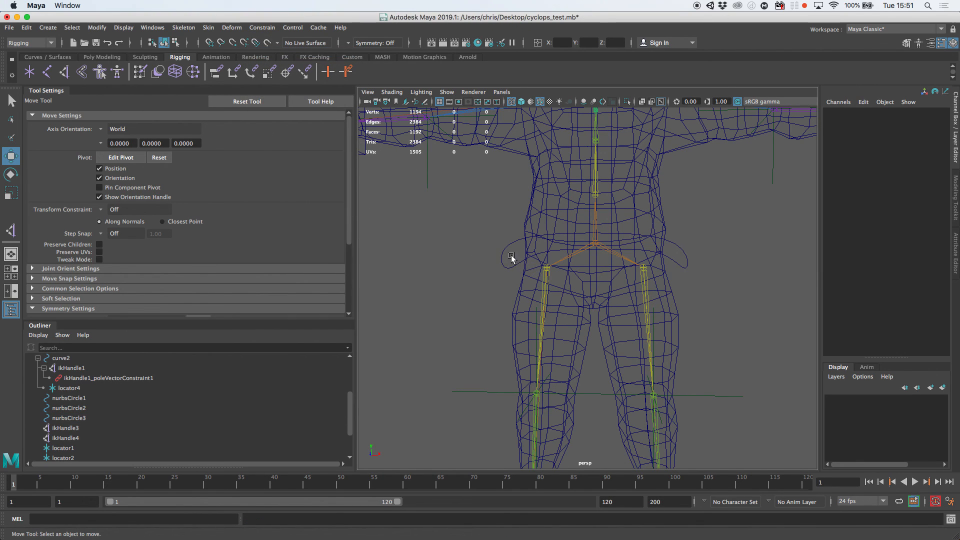
Step: Test the hips constraint by moving the hip control curve, and undo the move
click(512, 259)
drag(592, 251, 598, 251)
scroll(599, 251, down, 5)
key(ctrl+z)
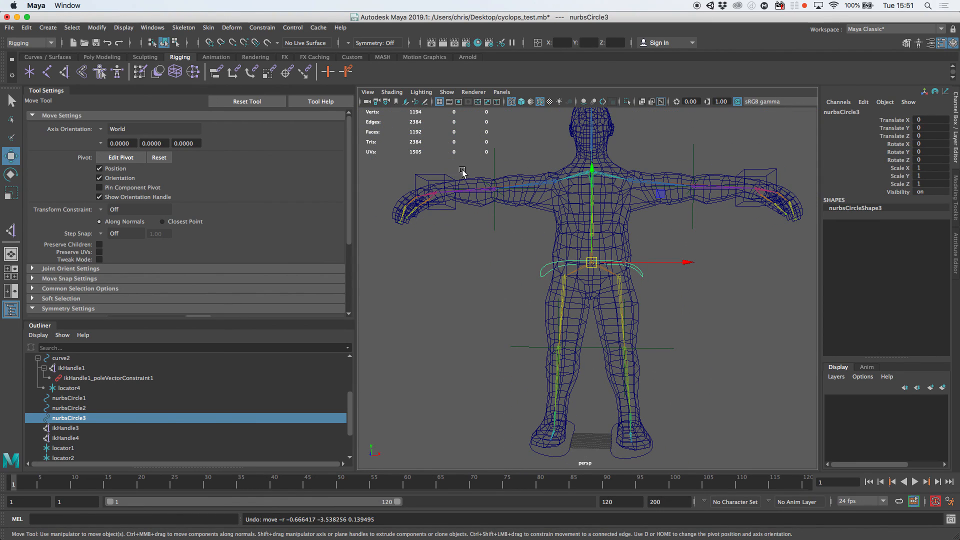
Step: Parent the left and right wrist control curves to the hip control curve nurbsCircle3
click(444, 175)
click(764, 172)
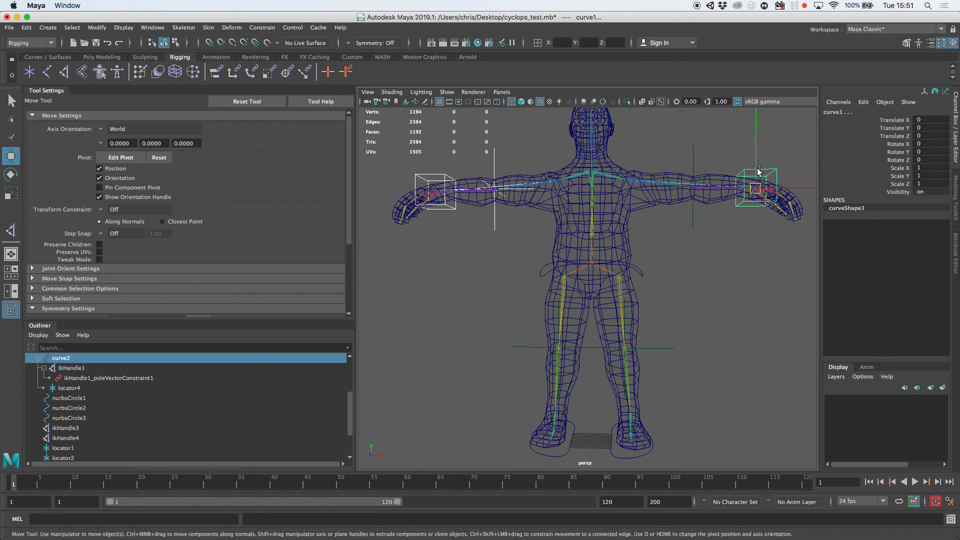
shift+drag(769, 174, 768, 180)
key(p)
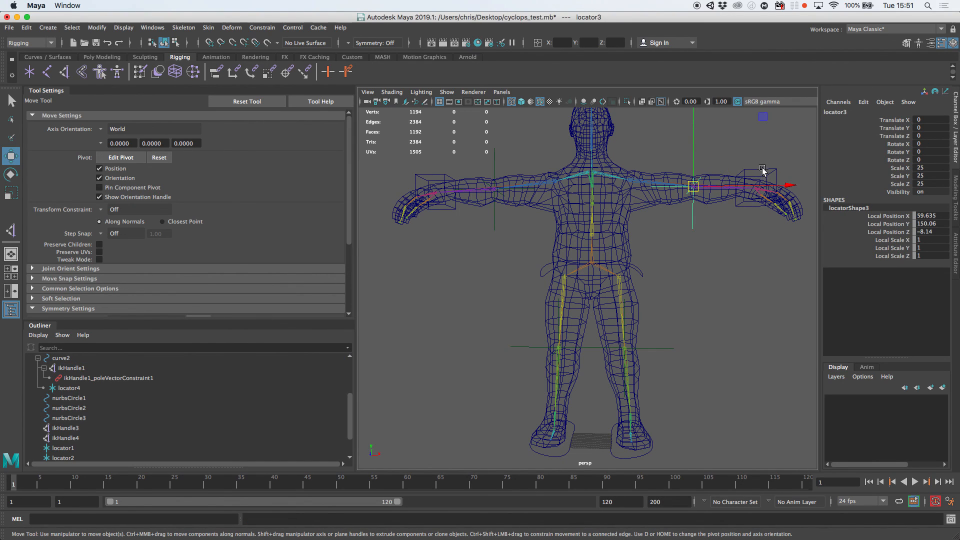
click(762, 173)
click(434, 175)
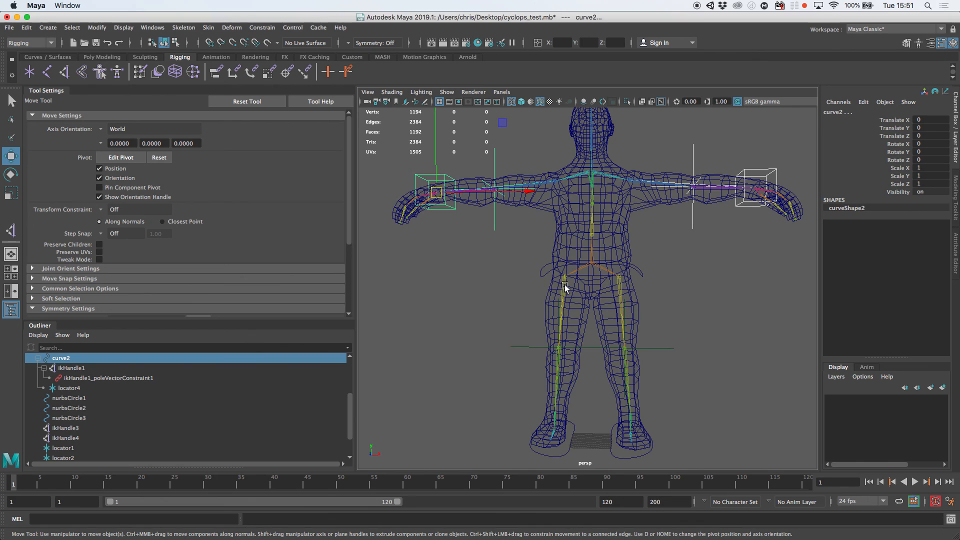
shift+click(537, 276)
key(p)
Step: Move the hip control curve to test that the wrist controls follow, and undo the move
click(539, 274)
mouse_move(590, 264)
mouse_down()
mouse_move(606, 262)
mouse_move(592, 283)
mouse_up()
key(super+z)
Step: Apply a Pole Vector constraint from the right knee locator (locator1) to the right ankle's ikHandle3
alt+drag(545, 347, 530, 314)
alt+middle_drag(525, 330, 523, 286)
alt+drag(523, 286, 578, 281)
scroll(575, 284, up, 5)
alt+middle_drag(548, 325, 568, 272)
alt+drag(568, 272, 508, 290)
alt+middle_drag(548, 318, 553, 257)
alt+drag(553, 257, 598, 290)
mouse_move(560, 272)
alt+right_down()
mouse_move(604, 286)
mouse_move(553, 268)
alt+right_up()
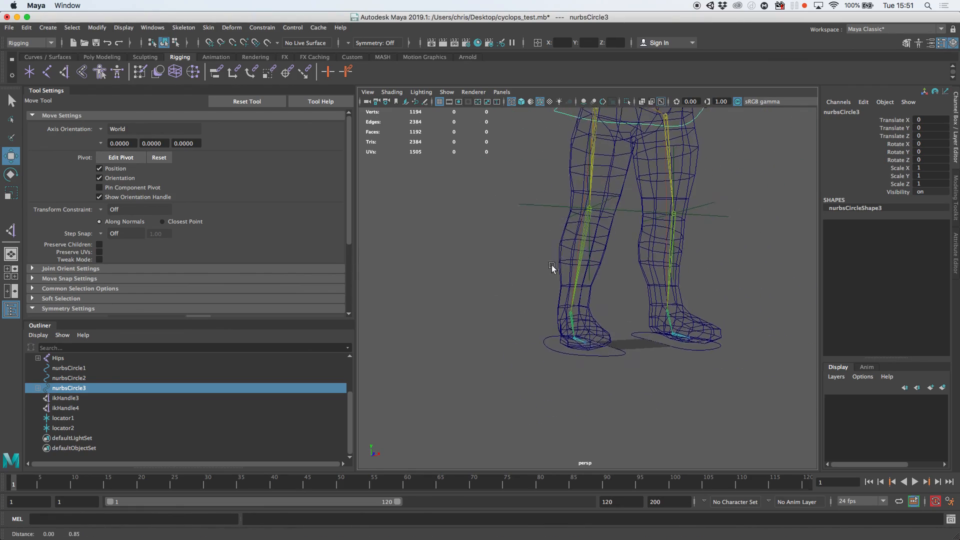
alt+middle_drag(570, 200, 574, 280)
alt+right_drag(574, 280, 549, 260)
alt+middle_drag(548, 259, 567, 276)
alt+drag(567, 277, 602, 287)
alt+right_drag(602, 287, 655, 302)
alt+middle_drag(656, 302, 617, 241)
click(531, 262)
alt+right_drag(555, 273, 600, 294)
alt+middle_drag(600, 294, 613, 212)
alt+right_drag(613, 212, 735, 278)
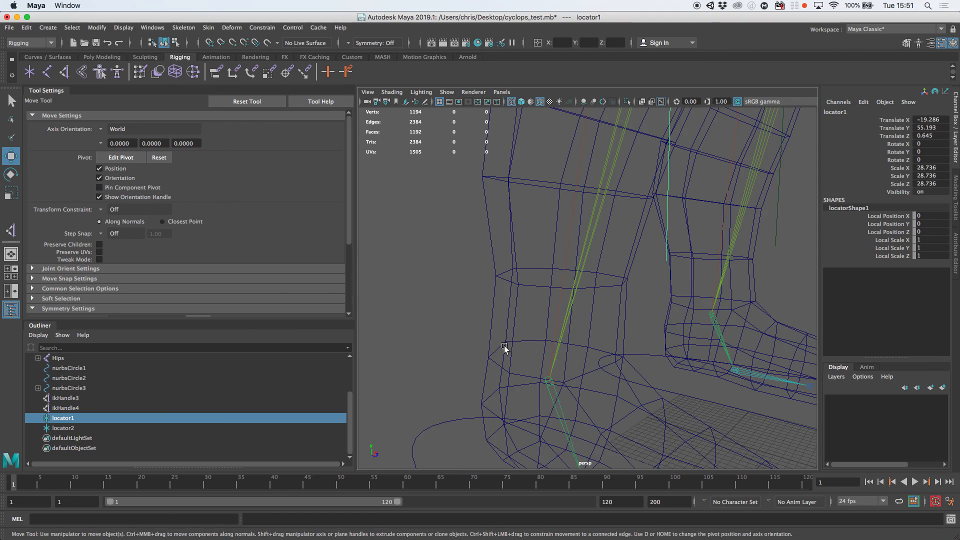
alt+middle_drag(508, 348, 567, 239)
alt+right_drag(567, 239, 782, 294)
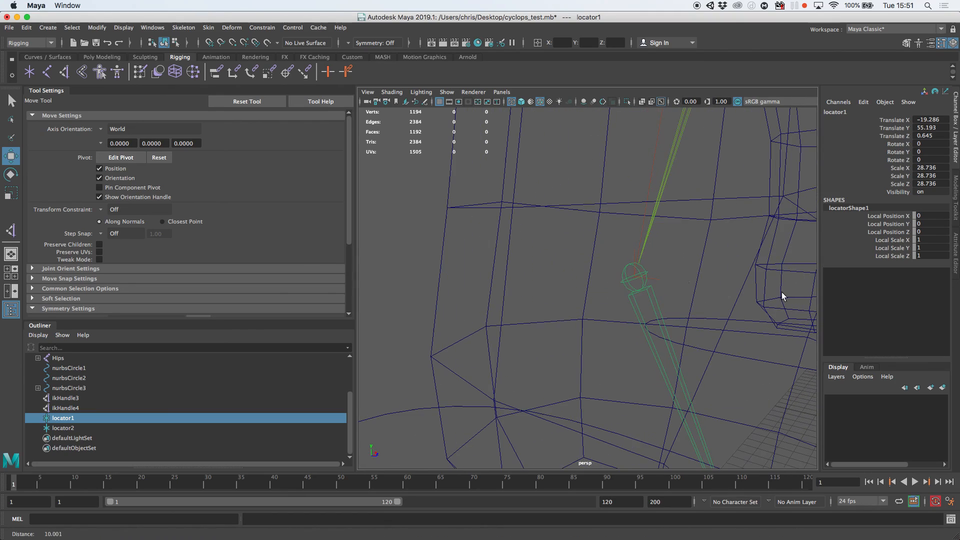
shift+click(655, 281)
alt+right_drag(650, 278, 607, 248)
alt+drag(607, 249, 570, 225)
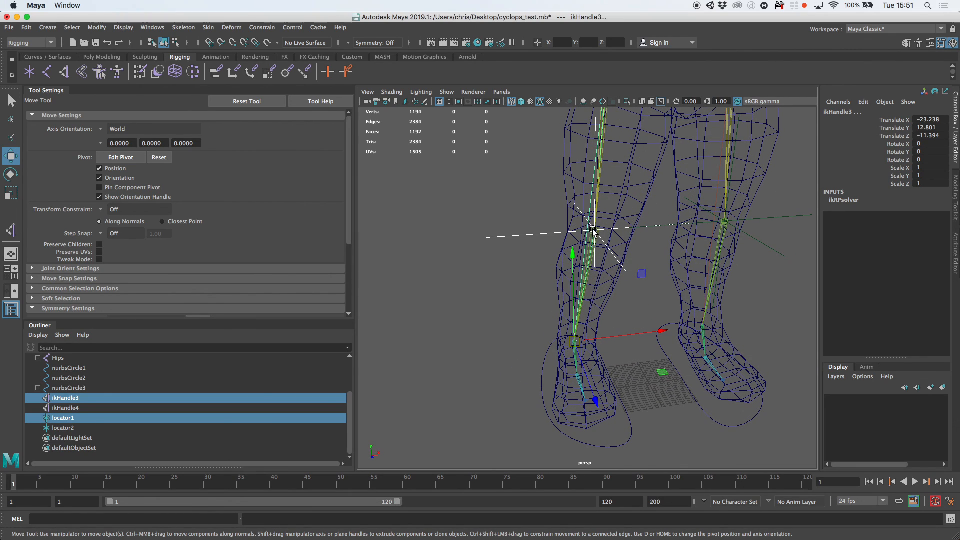
alt+drag(580, 225, 567, 211)
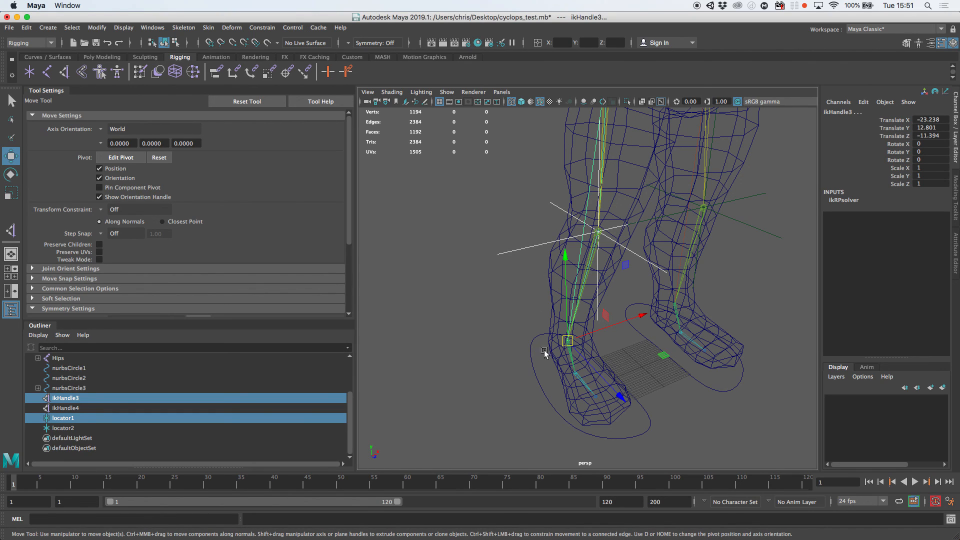
click(257, 29)
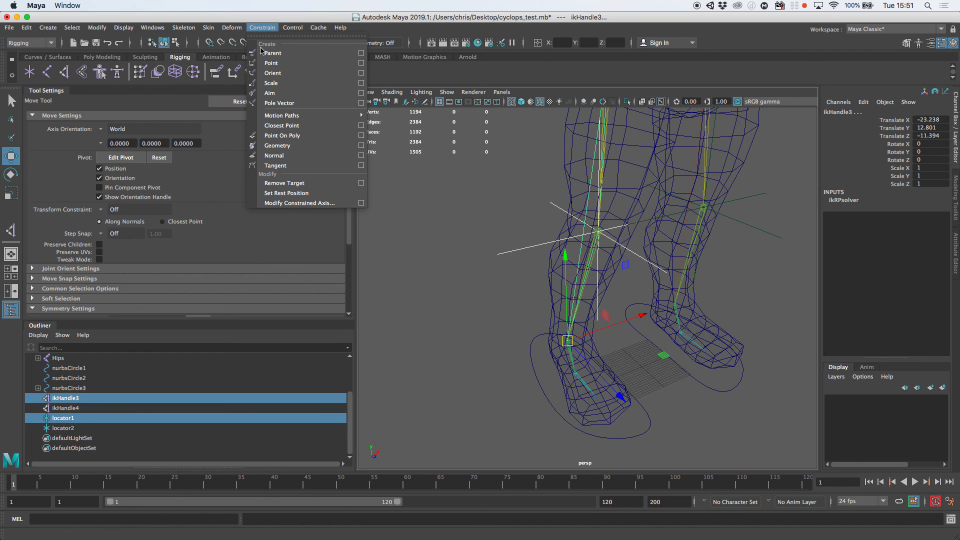
click(276, 106)
alt+drag(679, 284, 572, 196)
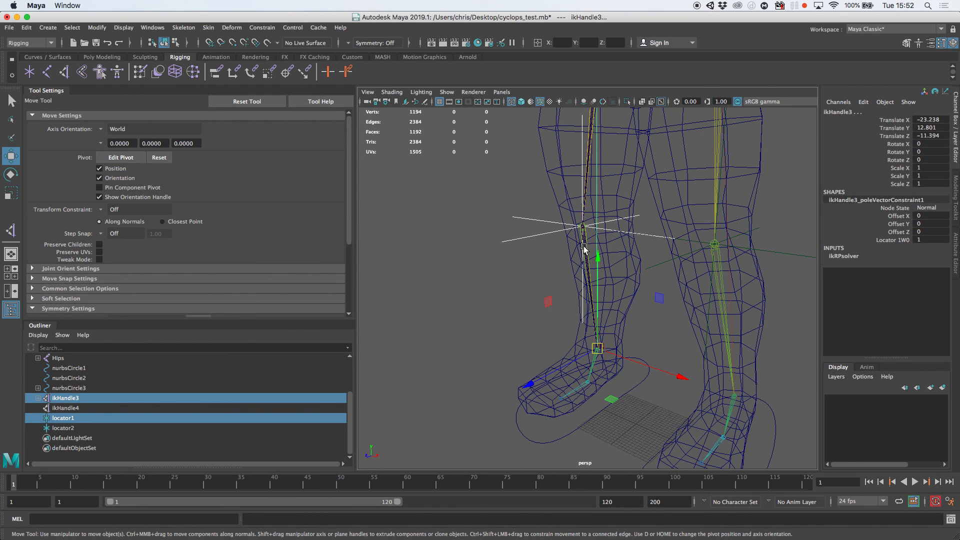
Step: Apply a Pole Vector constraint from the left knee locator (locator2) to the left ankle's ikHandle4
click(774, 254)
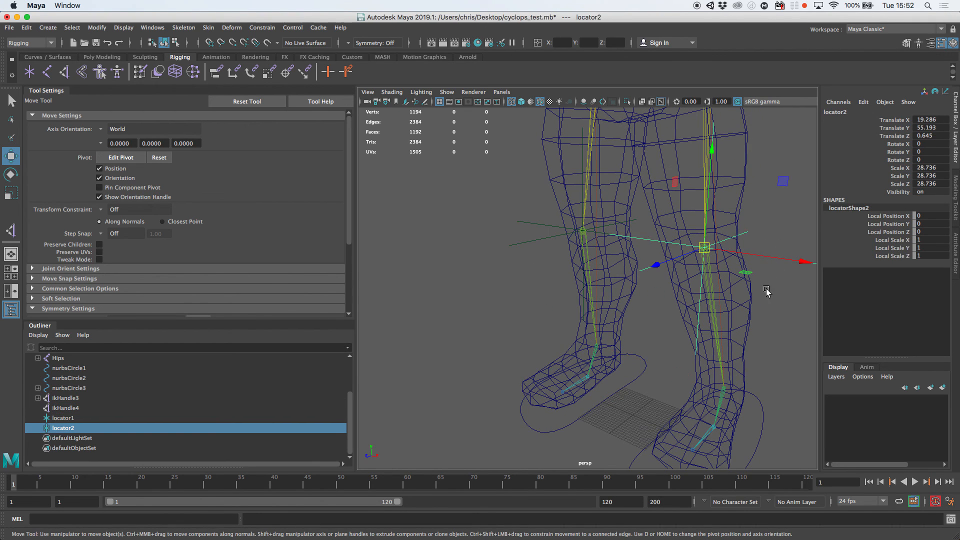
alt+drag(766, 285, 709, 264)
alt+middle_drag(709, 263, 600, 223)
alt+right_drag(600, 227, 724, 267)
alt+right_drag(554, 278, 686, 300)
alt+right_drag(454, 340, 492, 314)
alt+middle_drag(493, 315, 700, 257)
shift+click(683, 259)
alt+right_drag(731, 271, 612, 205)
alt+middle_drag(611, 204, 630, 333)
alt+right_drag(686, 263, 625, 171)
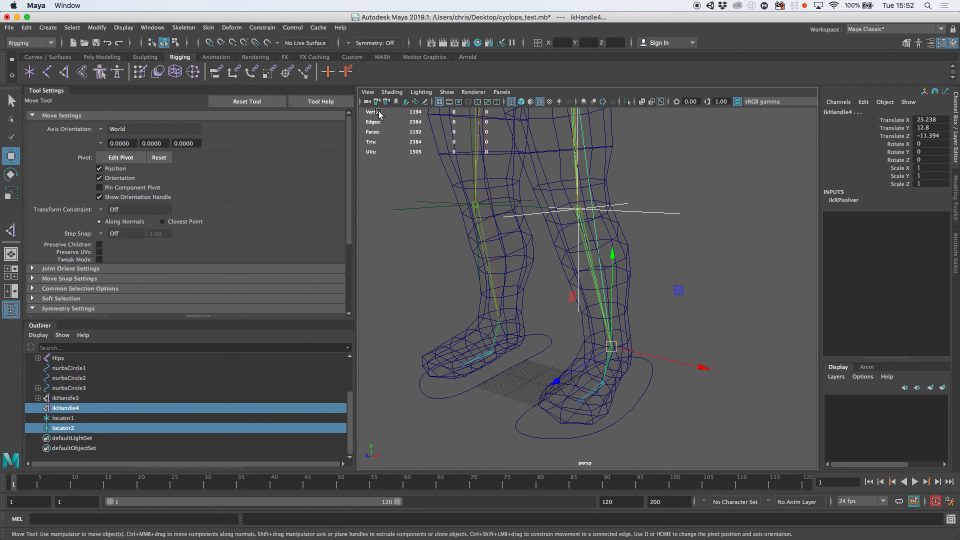
click(262, 28)
click(276, 100)
alt+drag(545, 285, 601, 280)
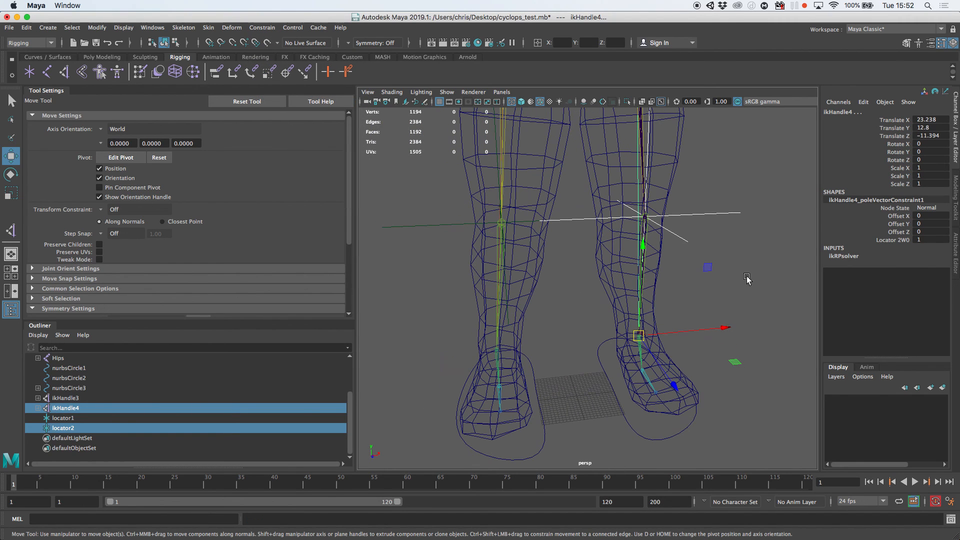
click(85, 408)
click(658, 304)
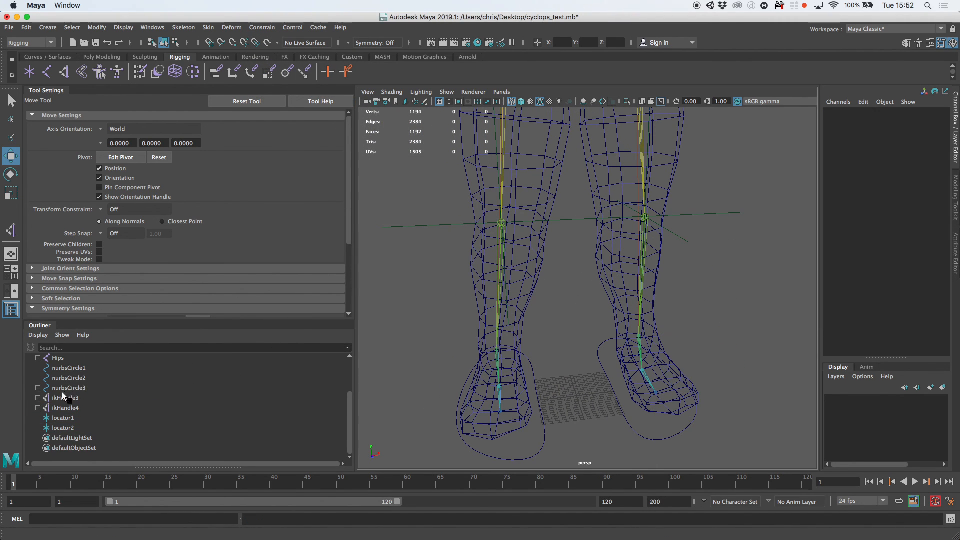
click(69, 397)
click(73, 389)
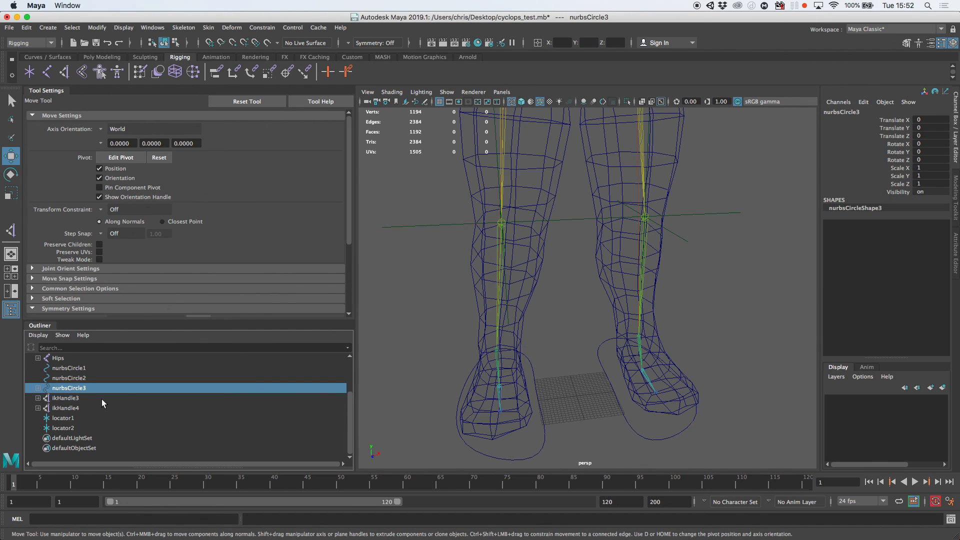
click(49, 398)
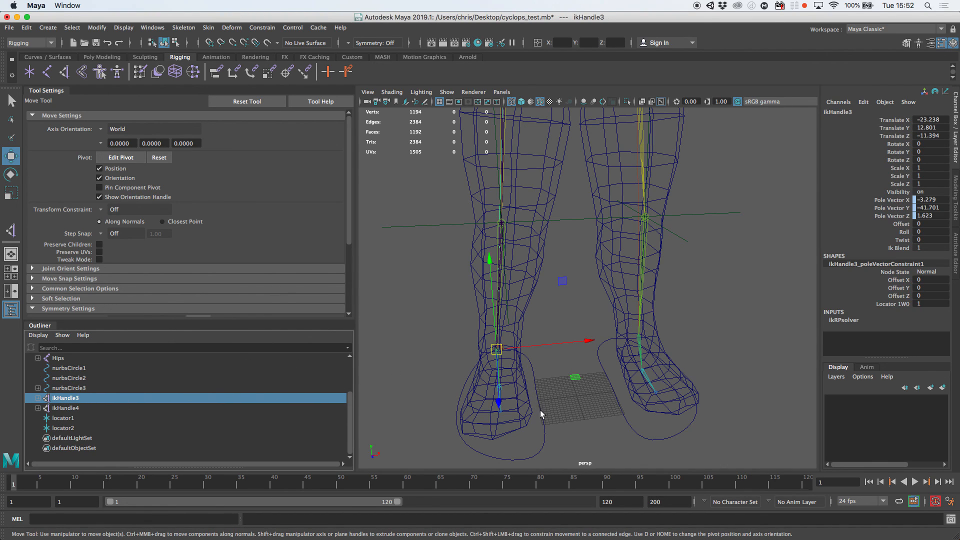
shift+click(543, 435)
click(407, 378)
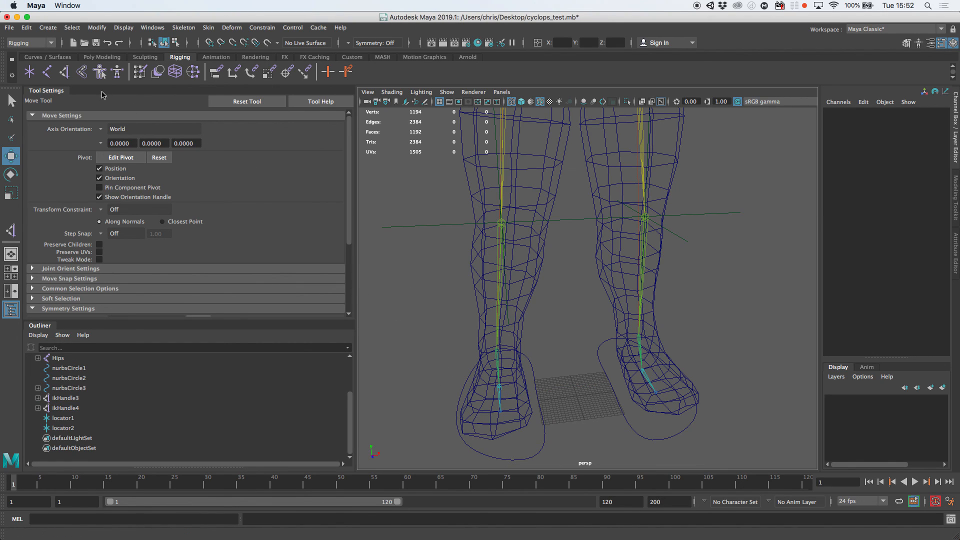
Step: Set the IK Handle Tool to Single-Chain Solver and create a handle from the Right_Foot joint to the Right_Toes joint
key(y)
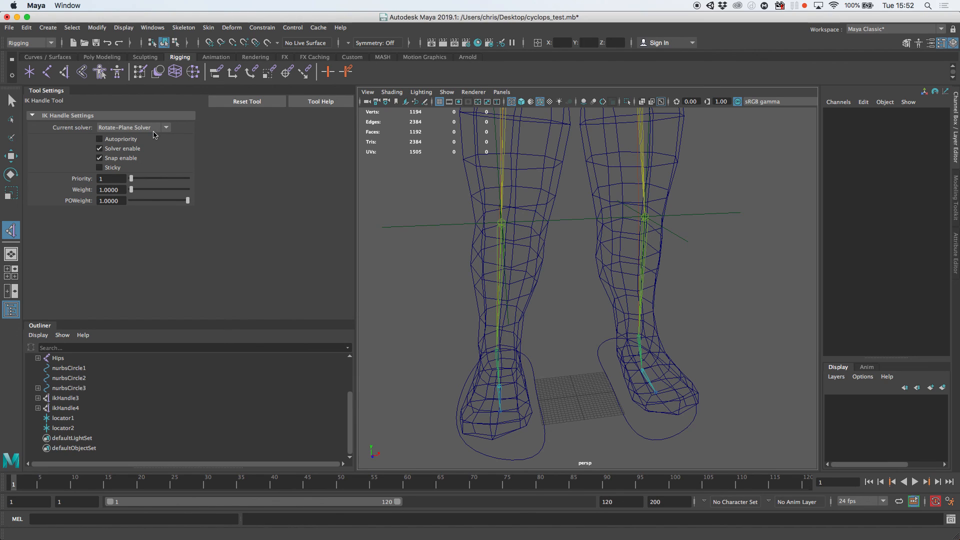
click(152, 128)
click(125, 139)
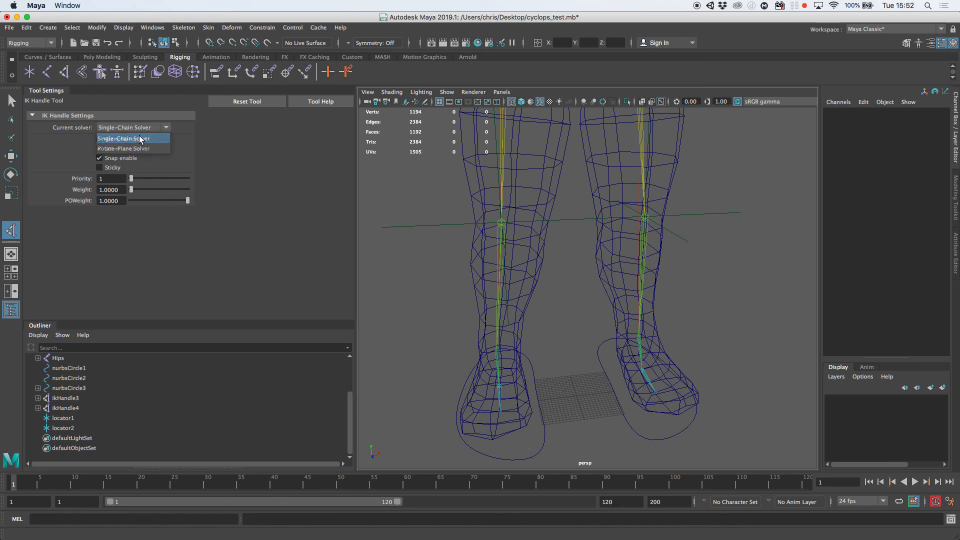
alt+drag(601, 317, 579, 275)
scroll(578, 275, up, 5)
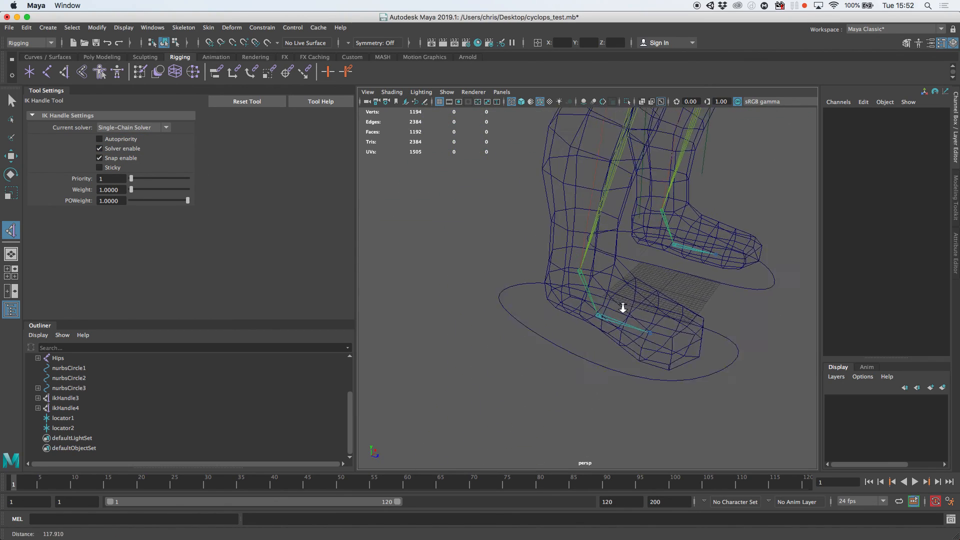
click(578, 265)
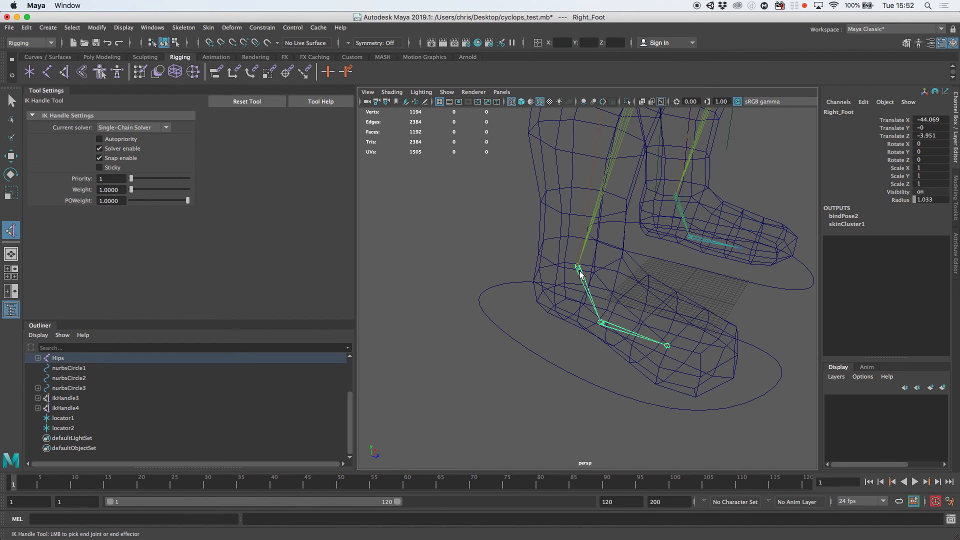
click(601, 322)
Step: Create a second single-chain IK handle from the Right_Toes joint to the toe end joint
key(y)
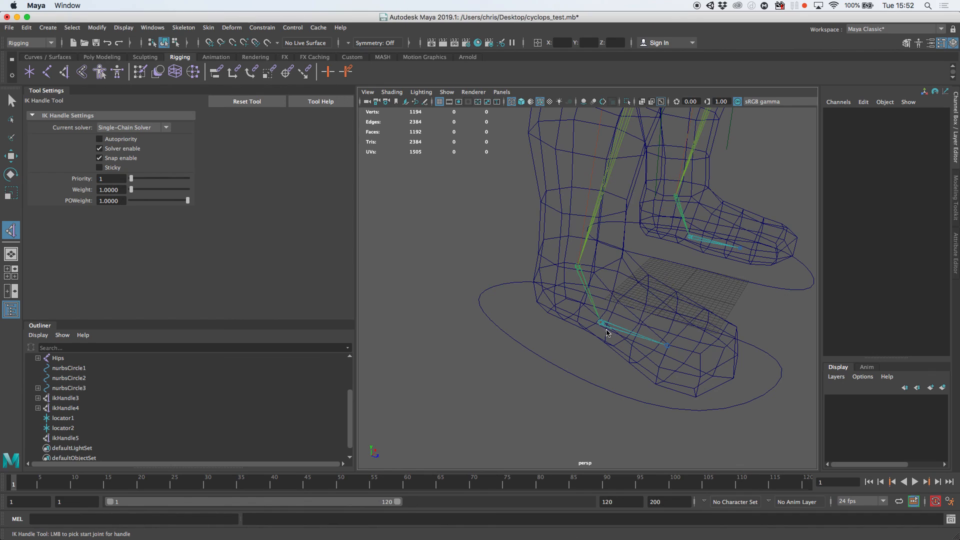
click(601, 323)
click(667, 346)
key(w)
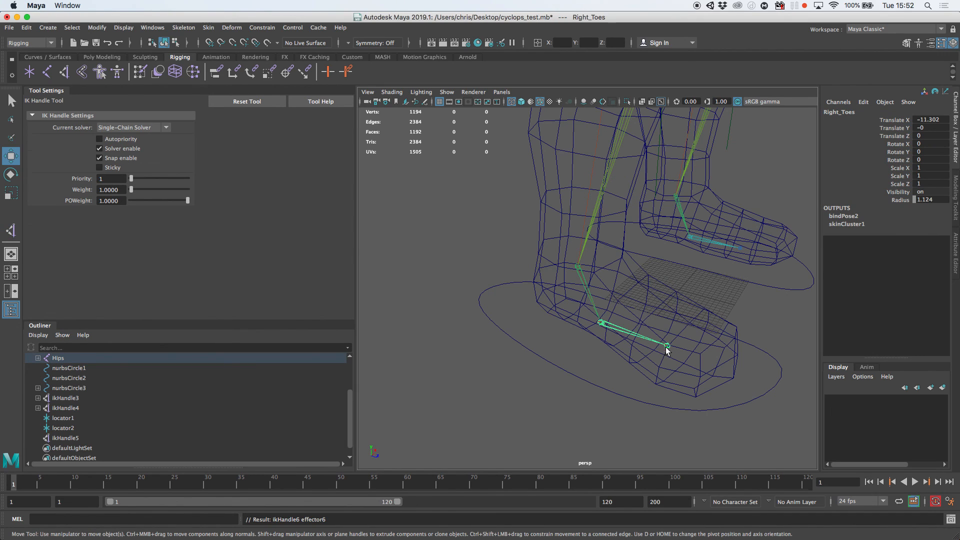
Step: Group the right toe's ikHandle6 on its own
click(74, 436)
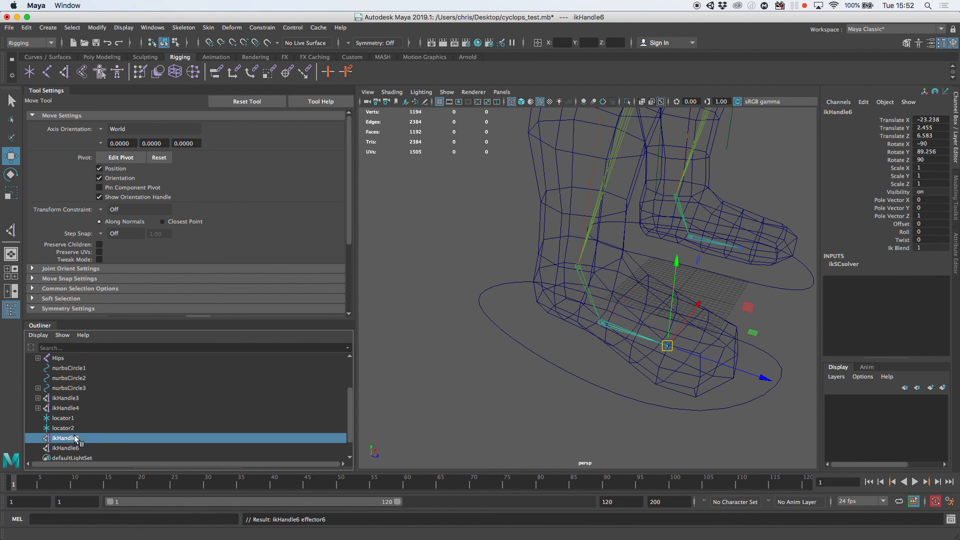
click(82, 448)
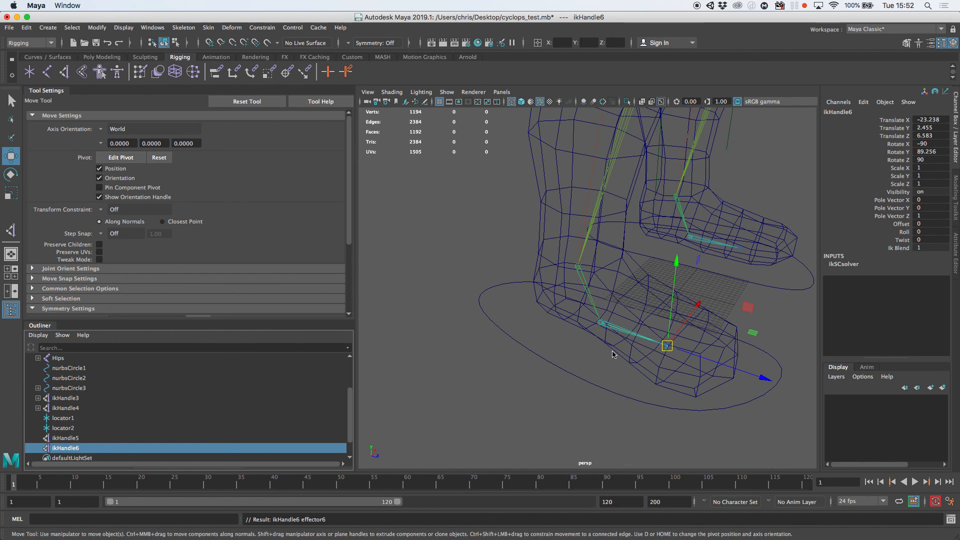
key(ctrl+g)
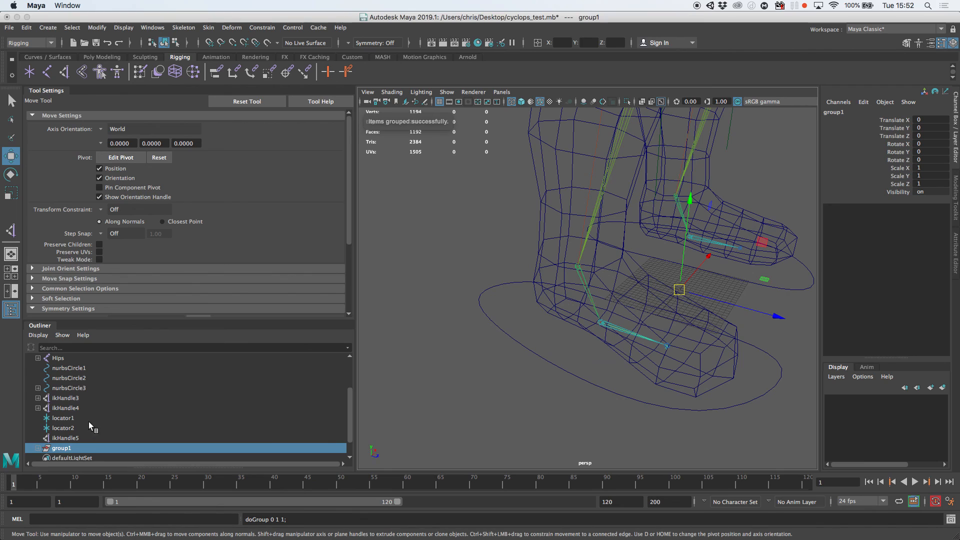
Step: Group the right foot's ikHandle5 on its own and expand both IK handle groups in the Outliner
click(83, 438)
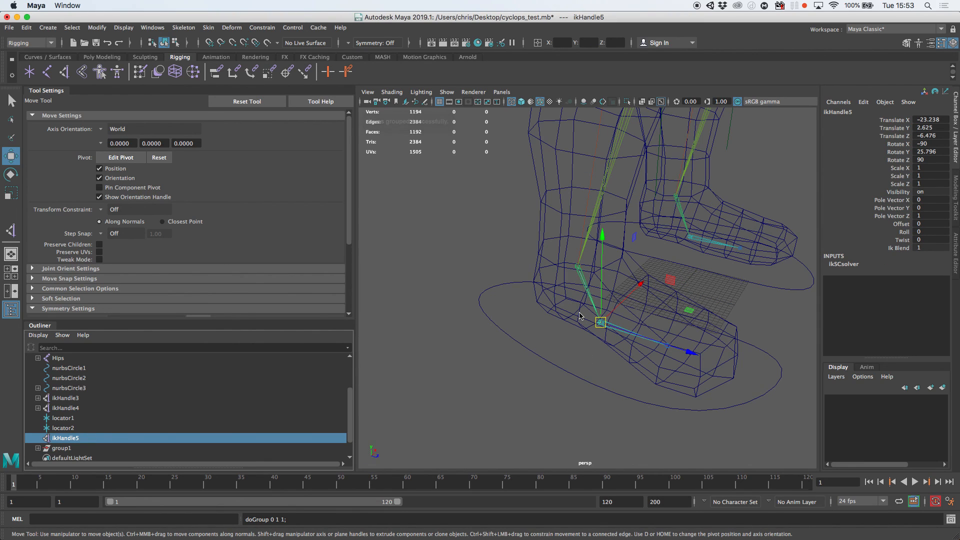
key(ctrl+g)
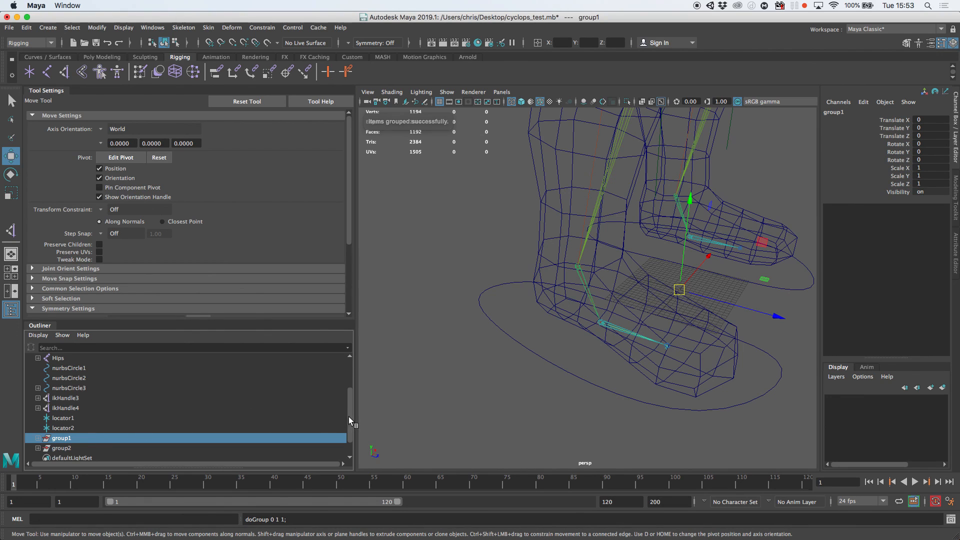
scroll(348, 417, down, 1)
click(38, 418)
click(37, 438)
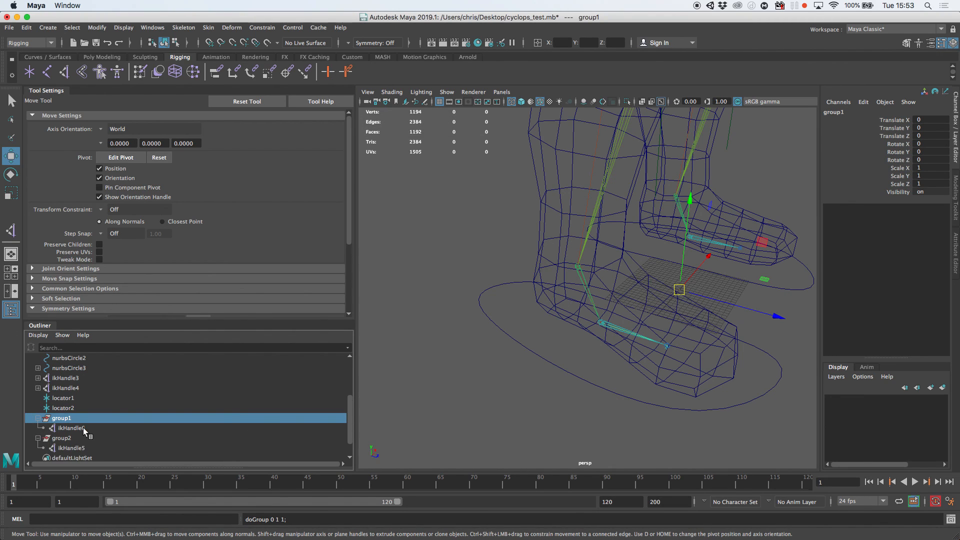
Step: Examine which IK handle each of the two groups contains and where each handle sits on the right foot
click(69, 428)
click(63, 422)
click(64, 449)
click(64, 439)
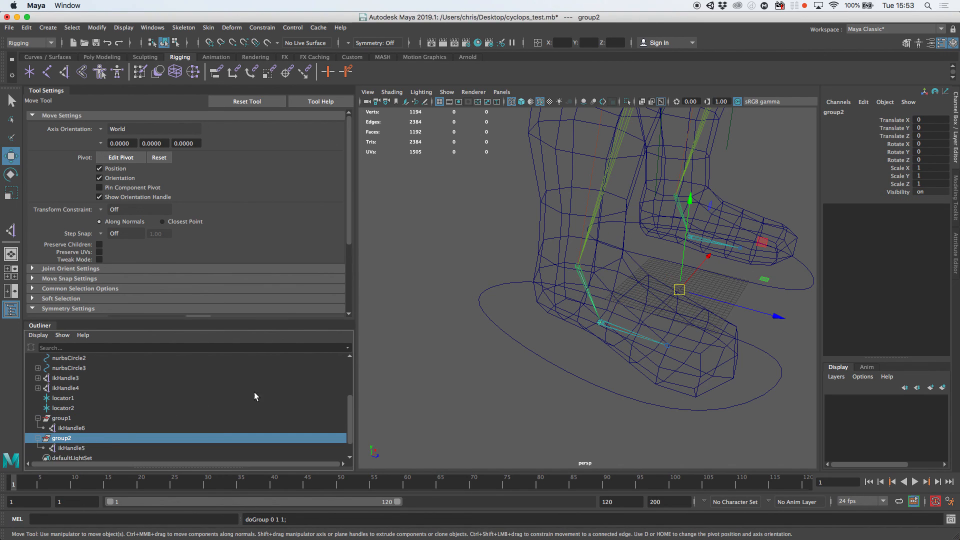
click(68, 448)
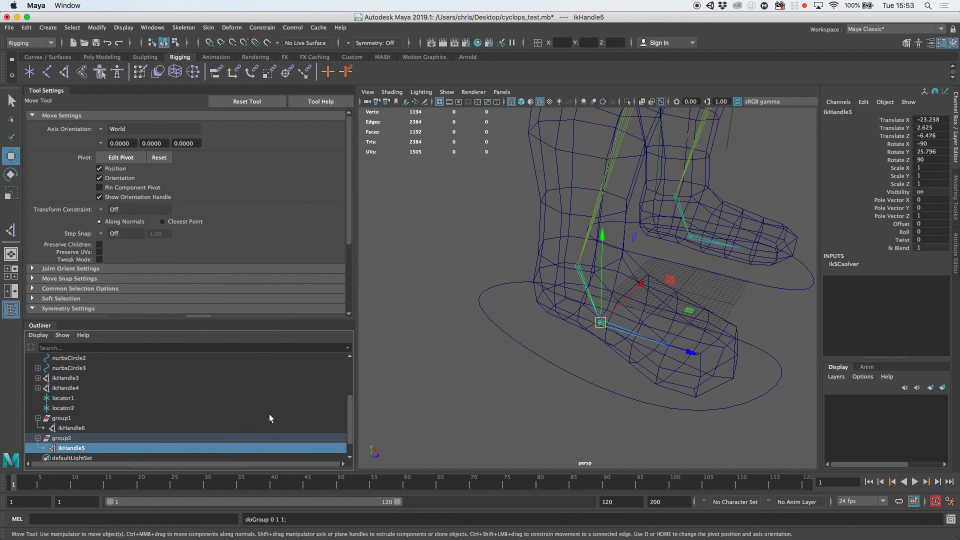
alt+drag(611, 354, 584, 356)
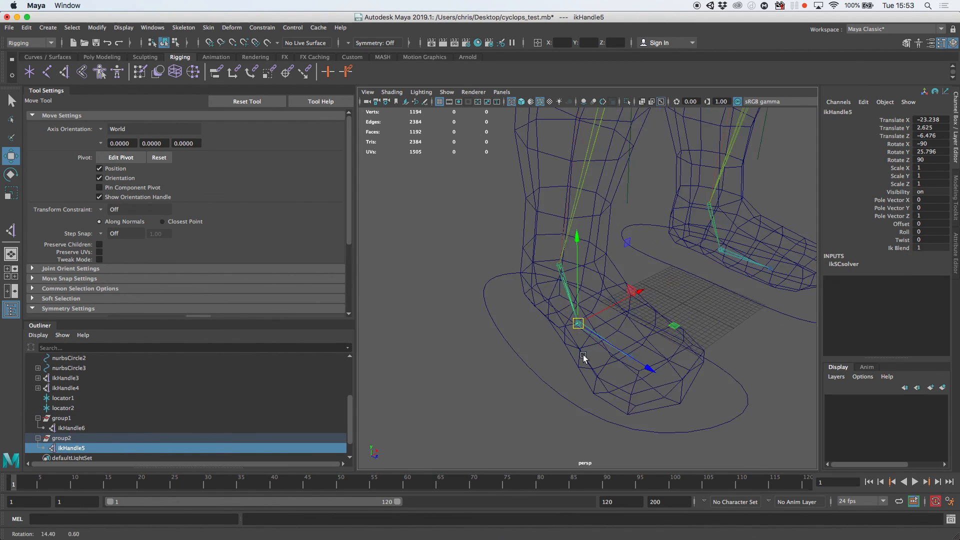
click(75, 428)
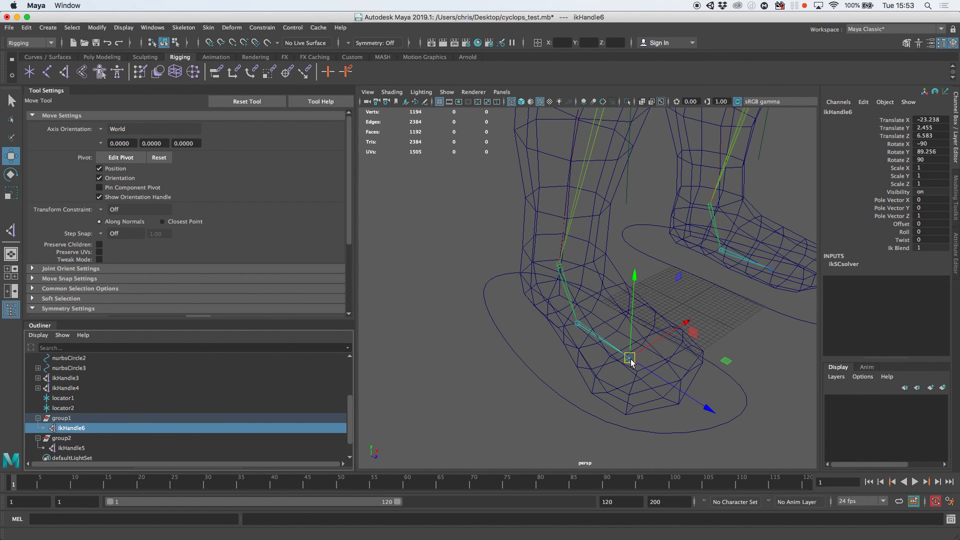
Step: Snap the pivot of group1, which holds ikHandle6, to the Right_Toes joint at the ball of the foot
click(80, 419)
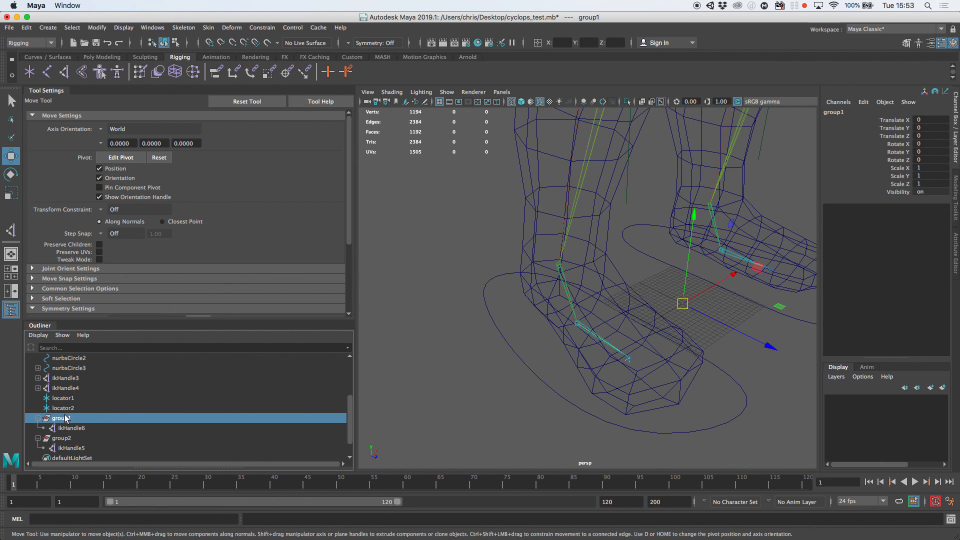
key(d)
key(v)
drag(681, 306, 578, 325)
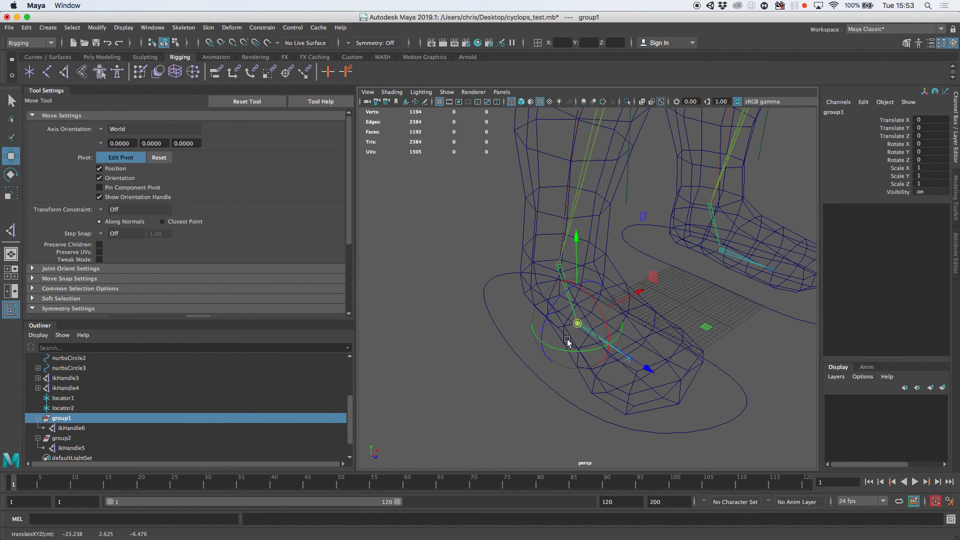
alt+right_drag(568, 342, 668, 344)
alt+drag(669, 344, 647, 302)
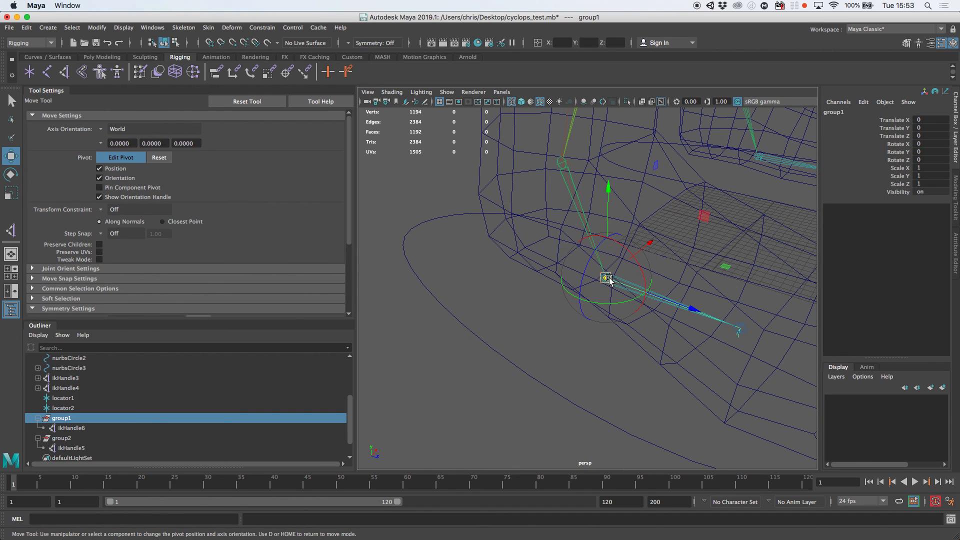
key(d)
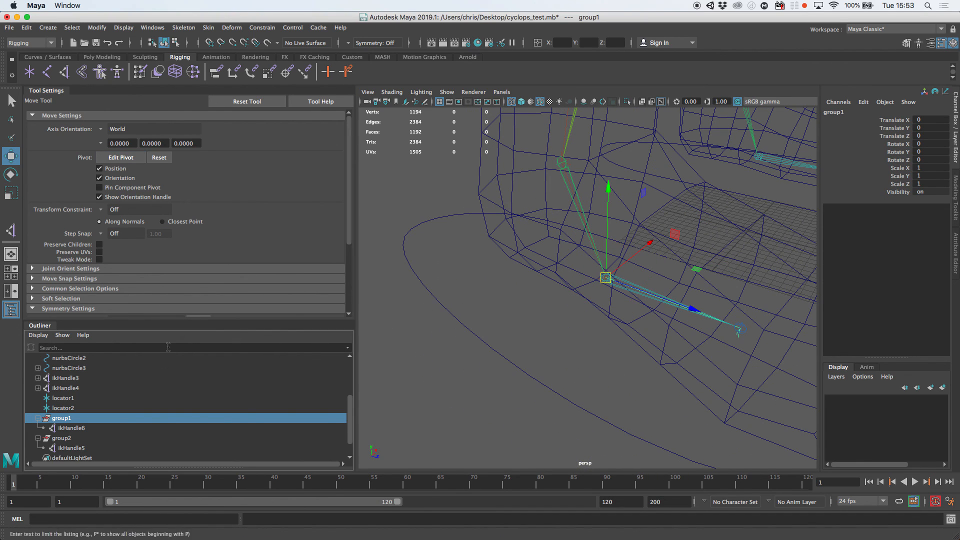
Step: Snap the pivot of group2, which holds ikHandle5, to the Right_Foot joint at the ankle
click(86, 438)
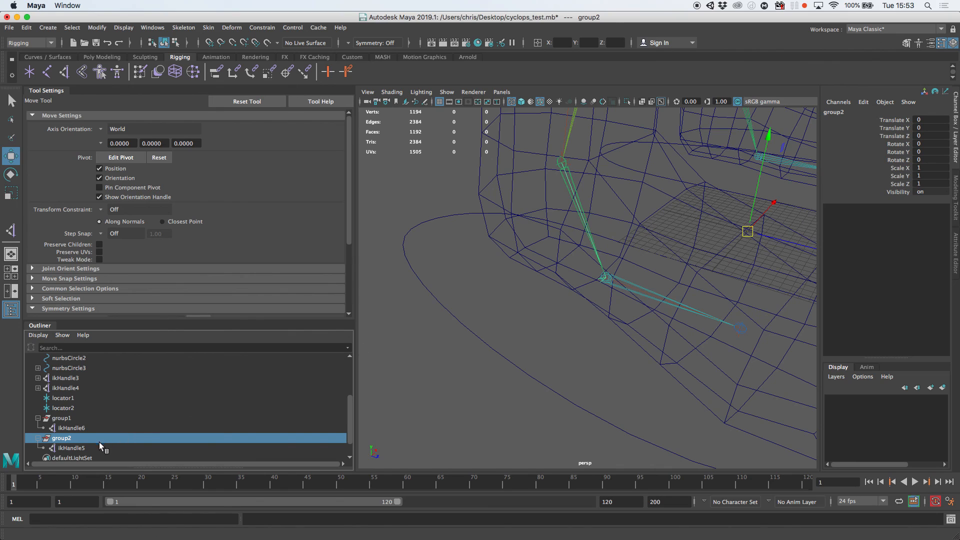
key(Down)
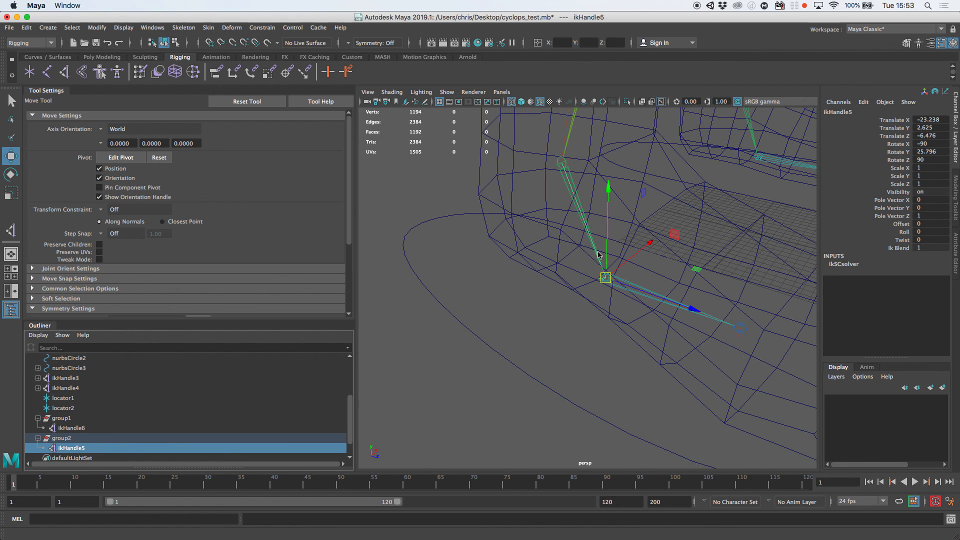
key(Up)
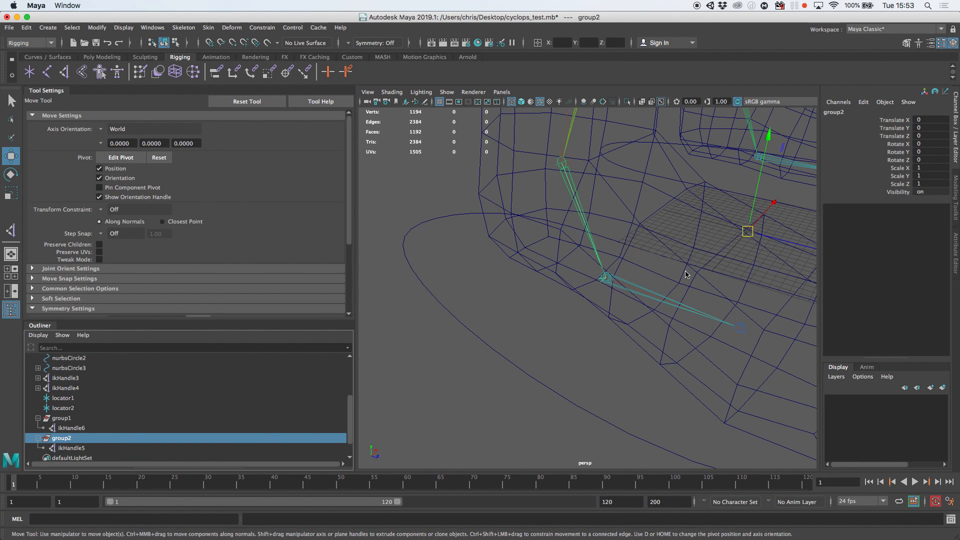
alt+drag(685, 274, 670, 268)
key(d)
key(v)
drag(723, 235, 564, 175)
key(d)
alt+drag(575, 244, 625, 232)
Step: Compare the pivot position of group1 with the position of its child ikHandle6
click(62, 419)
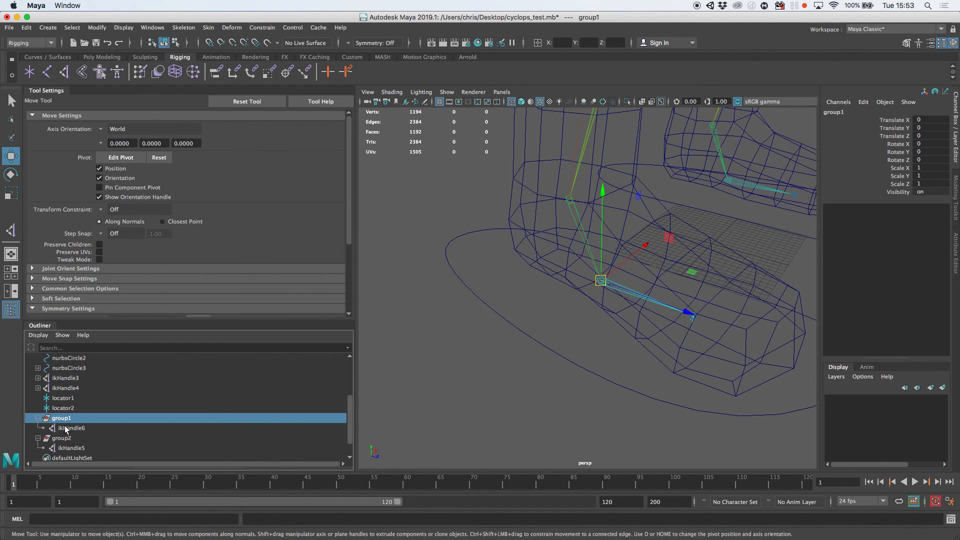
click(38, 418)
click(38, 428)
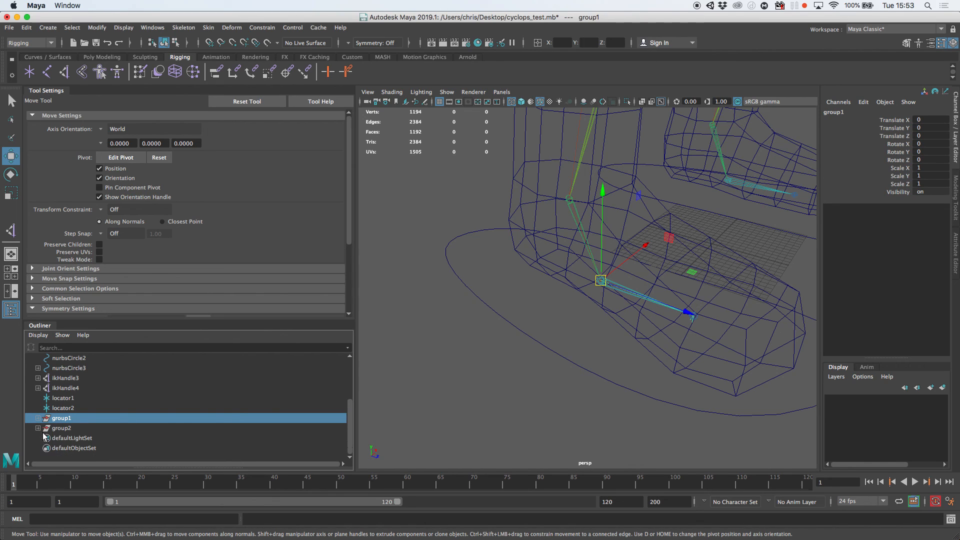
click(70, 428)
click(38, 418)
click(71, 428)
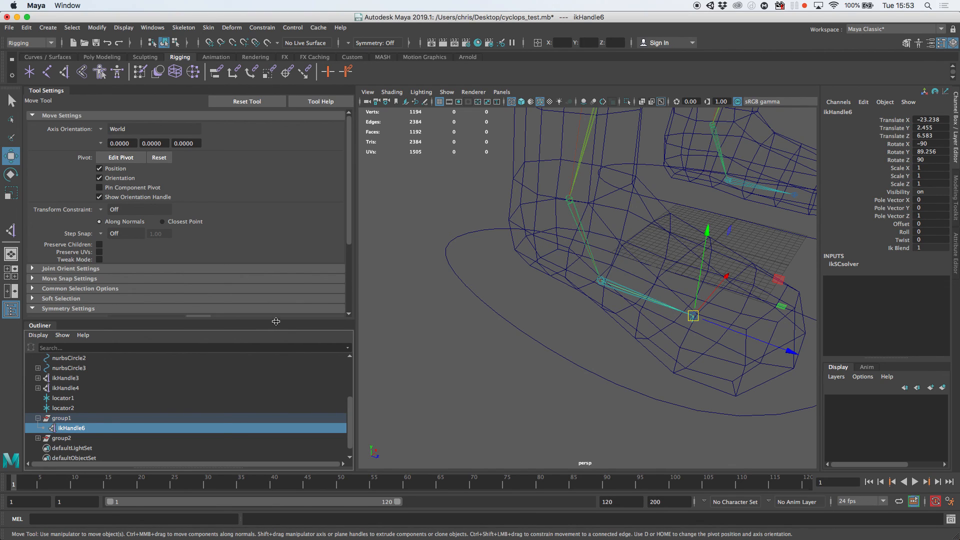
click(61, 418)
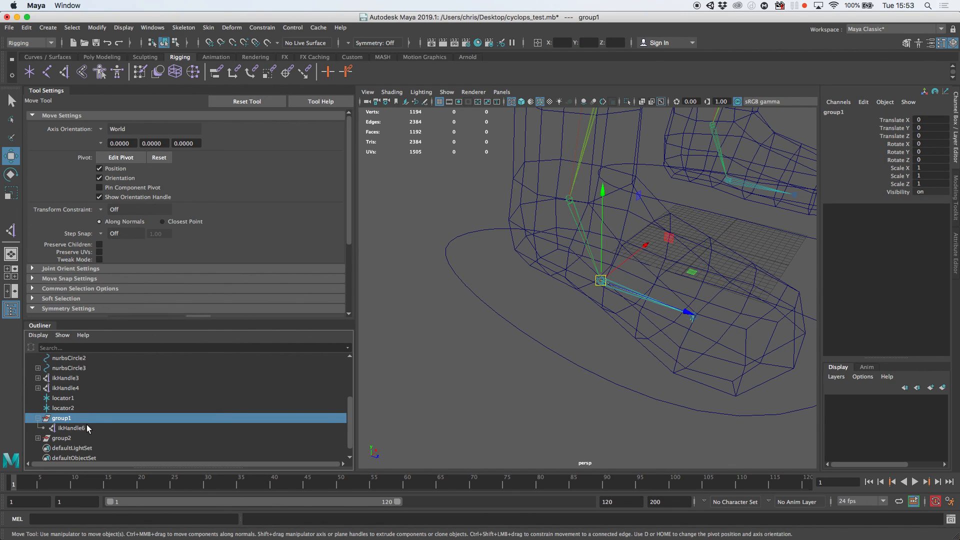
click(86, 428)
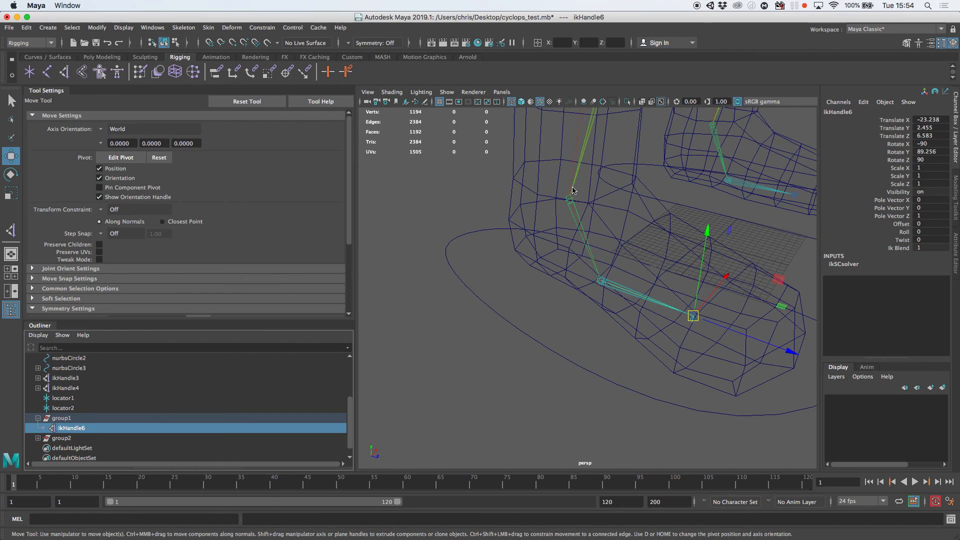
key(Up)
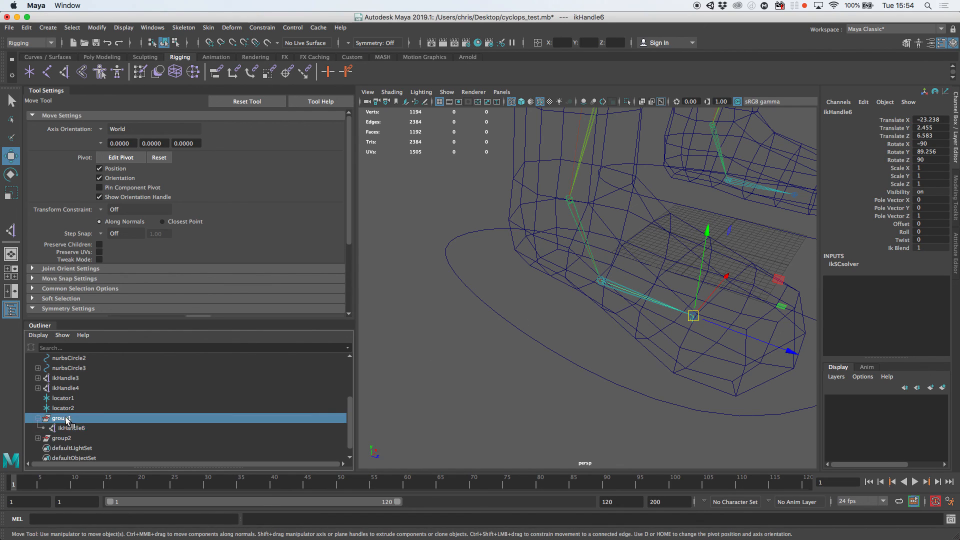
click(80, 426)
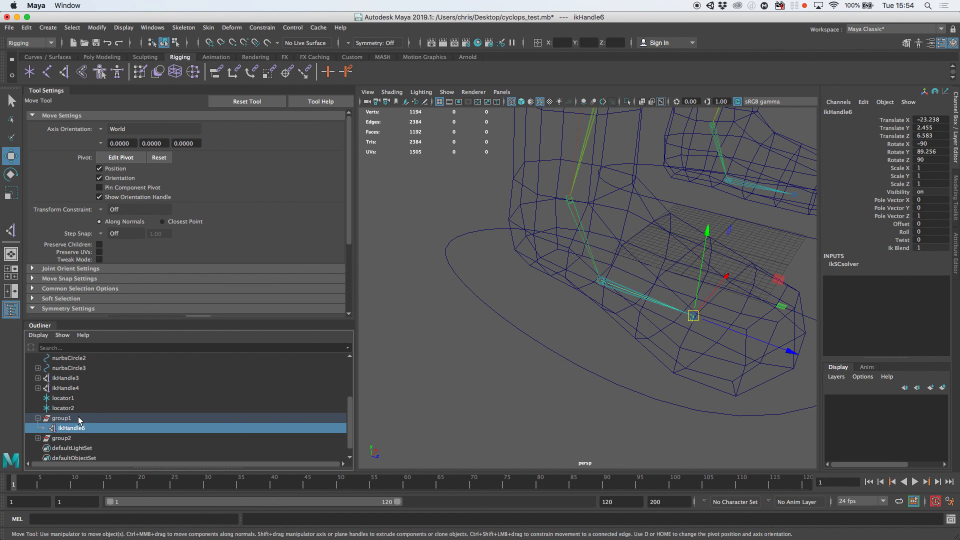
click(71, 417)
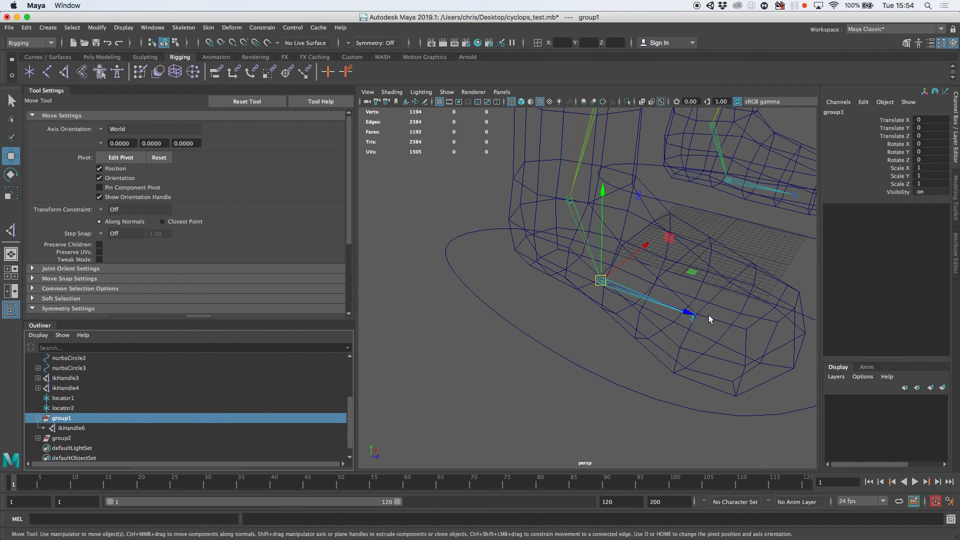
click(77, 428)
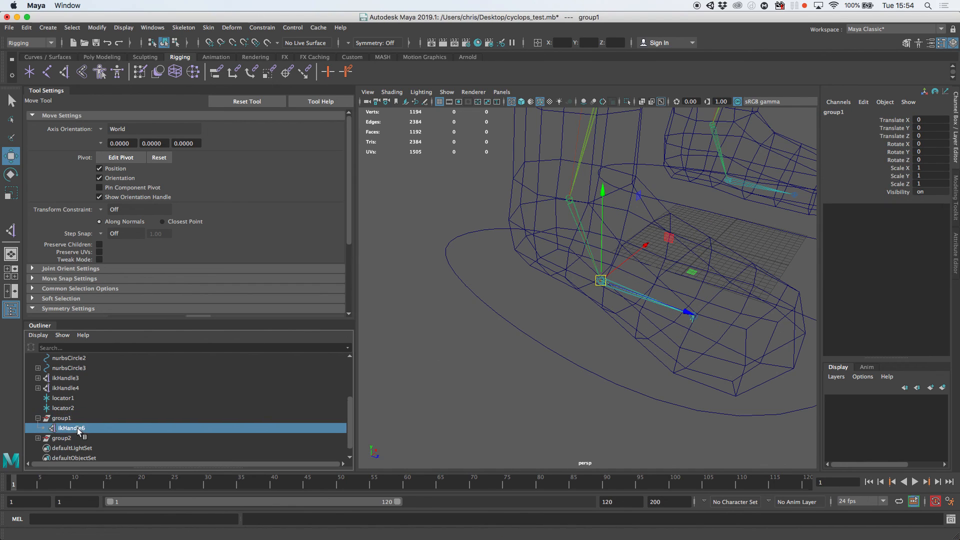
click(71, 418)
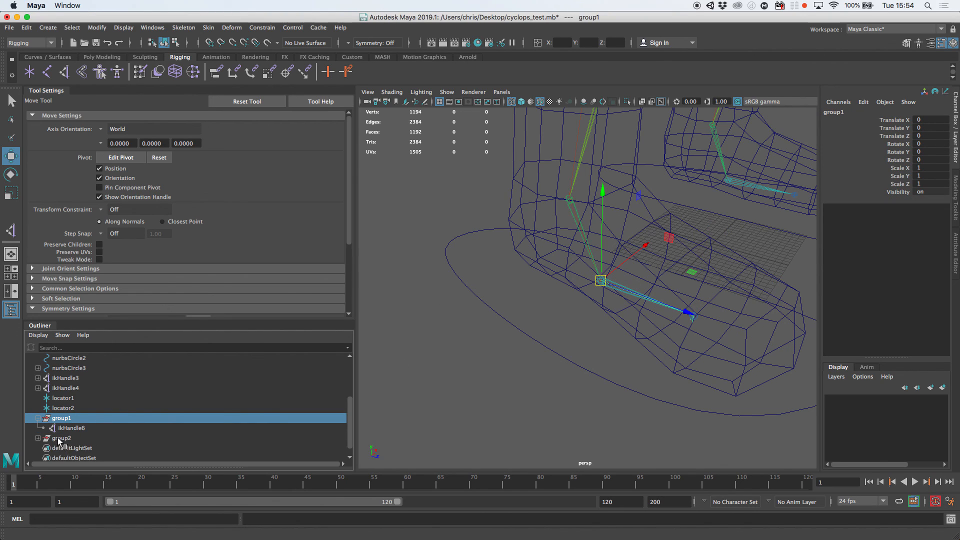
Step: Compare the pivot position of group2 with its child ikHandle5, and review group1 against ikHandle6 again
click(38, 438)
click(65, 440)
click(75, 449)
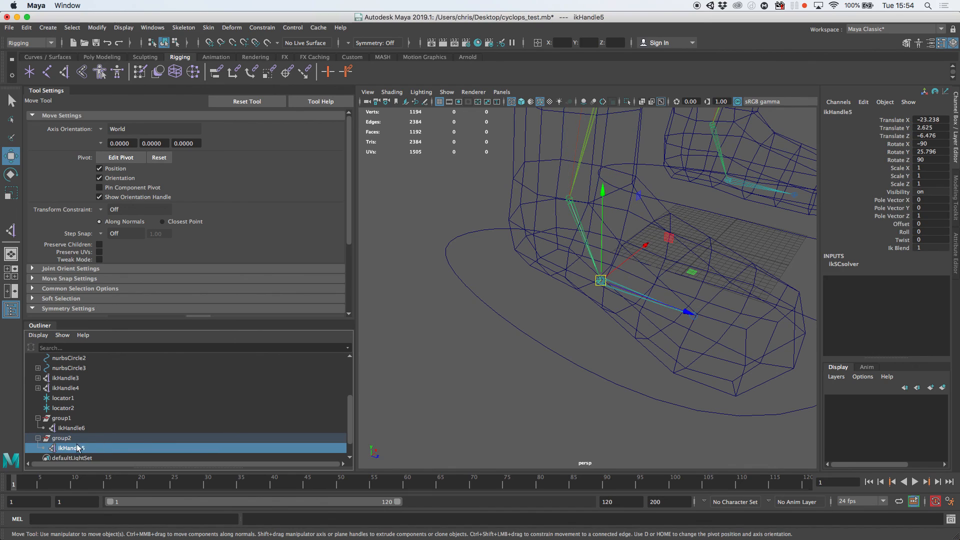
click(62, 438)
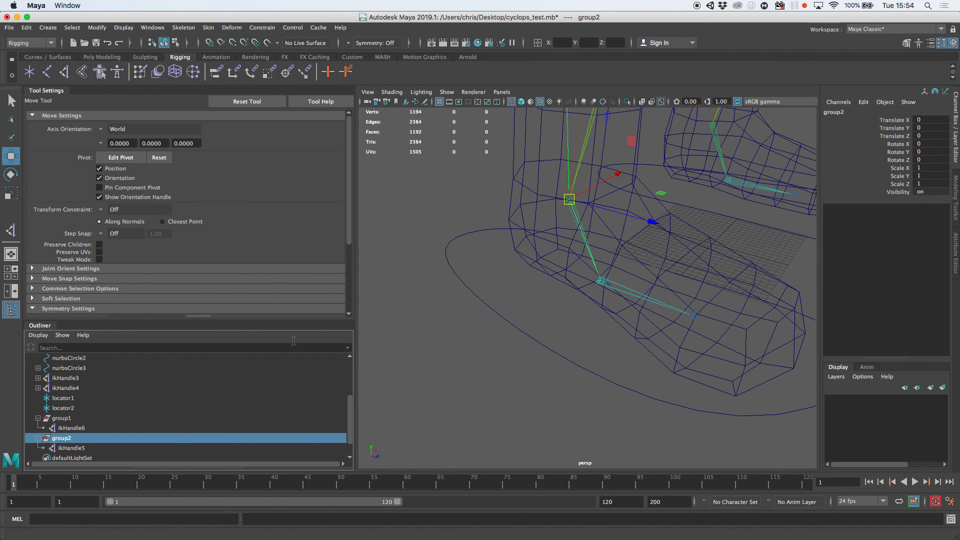
click(67, 421)
click(38, 418)
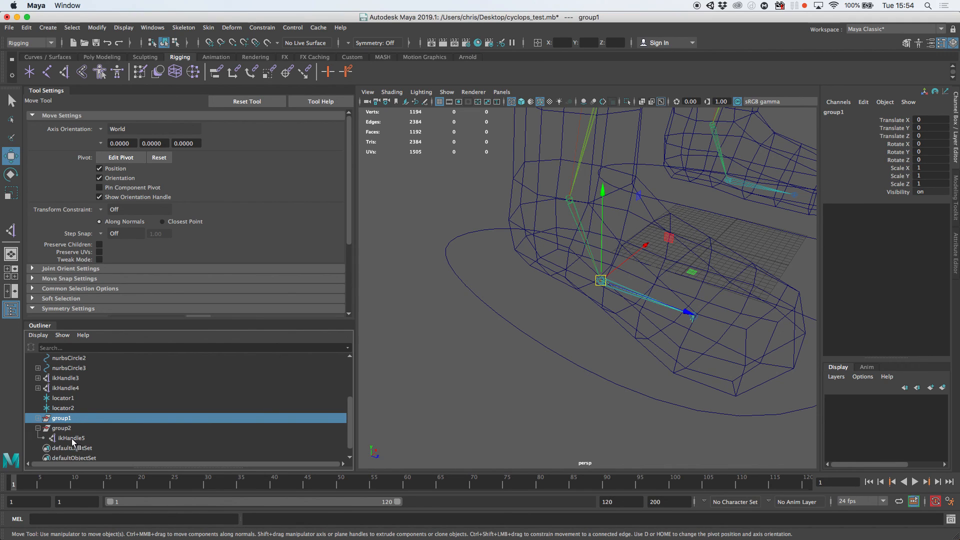
ctrl+click(76, 438)
click(38, 428)
click(38, 418)
click(71, 428)
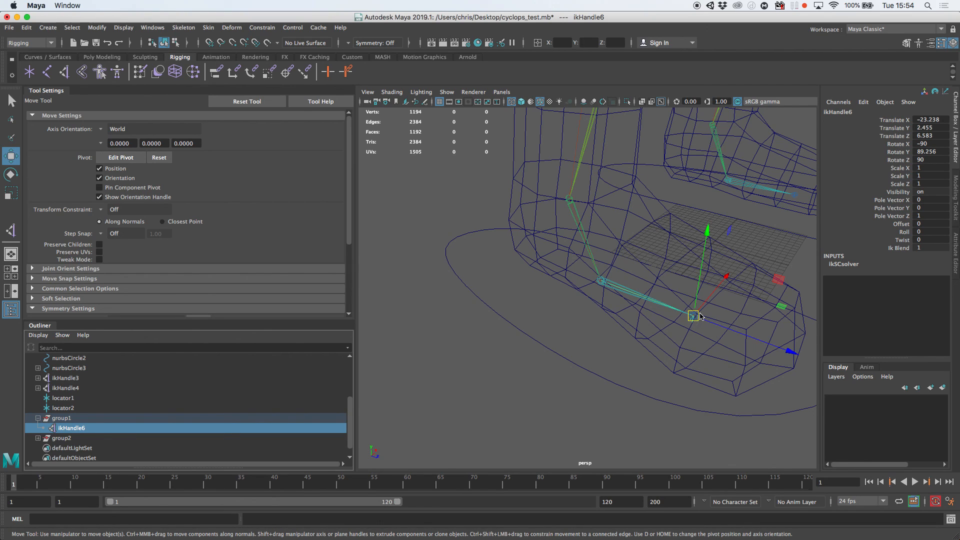
click(70, 418)
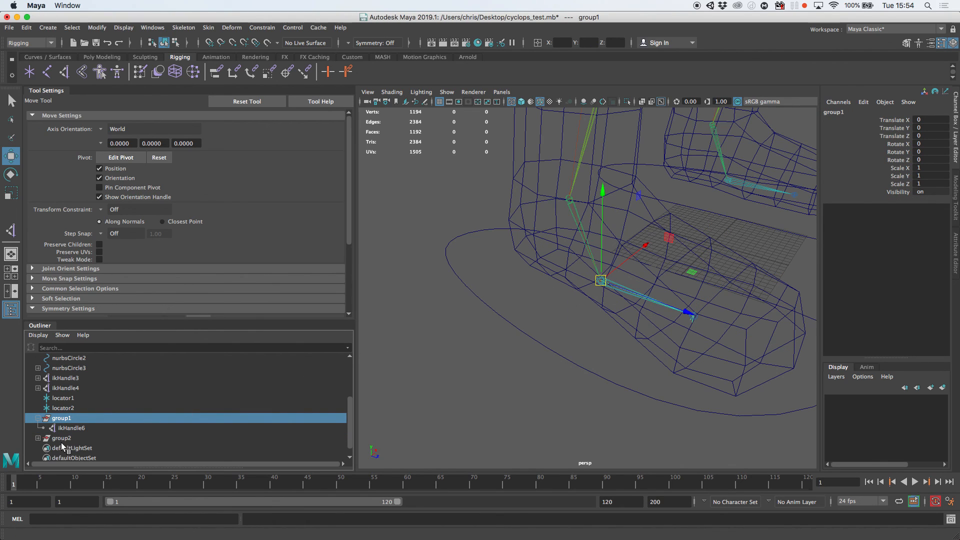
click(38, 438)
click(79, 449)
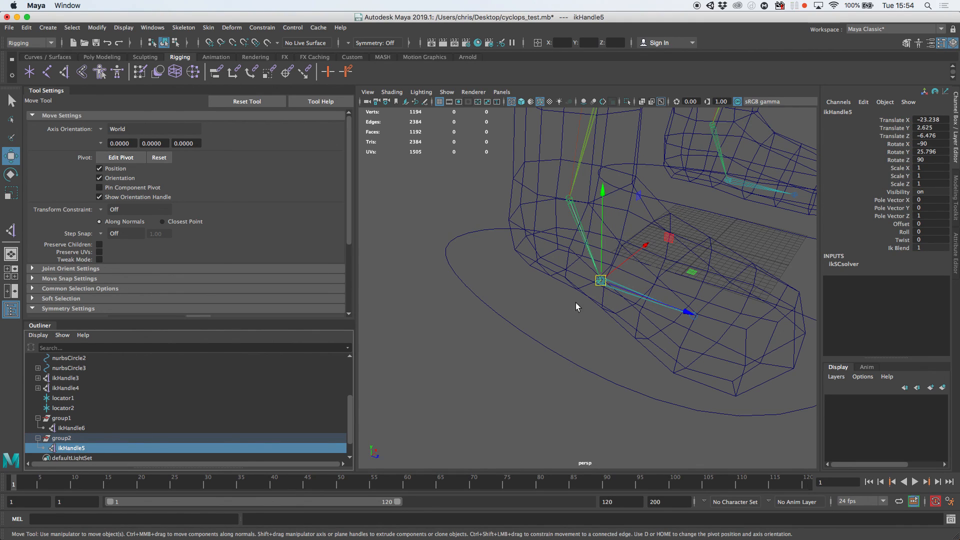
click(73, 438)
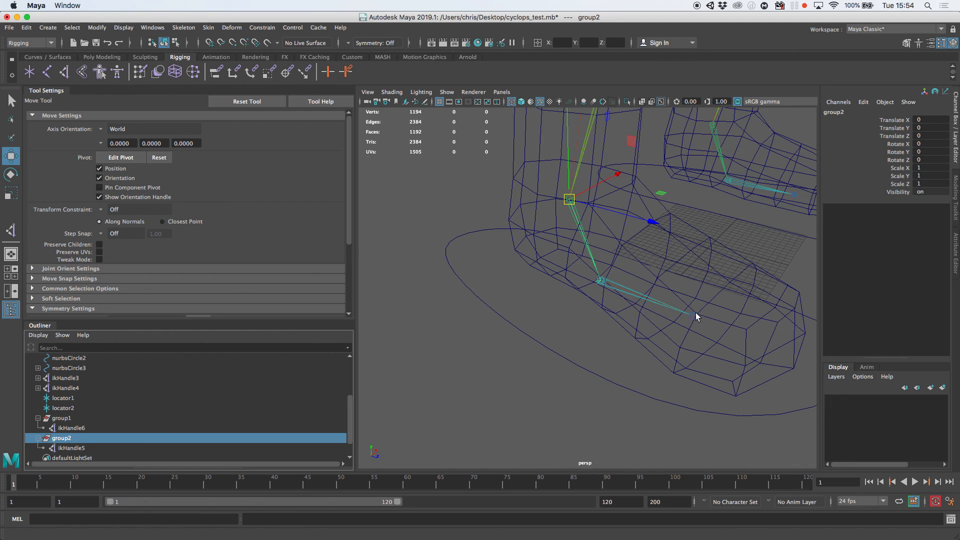
Step: Add a Grease Pencil frame and mark the right foot's joint chain in red from the toe end to the ankle
click(425, 100)
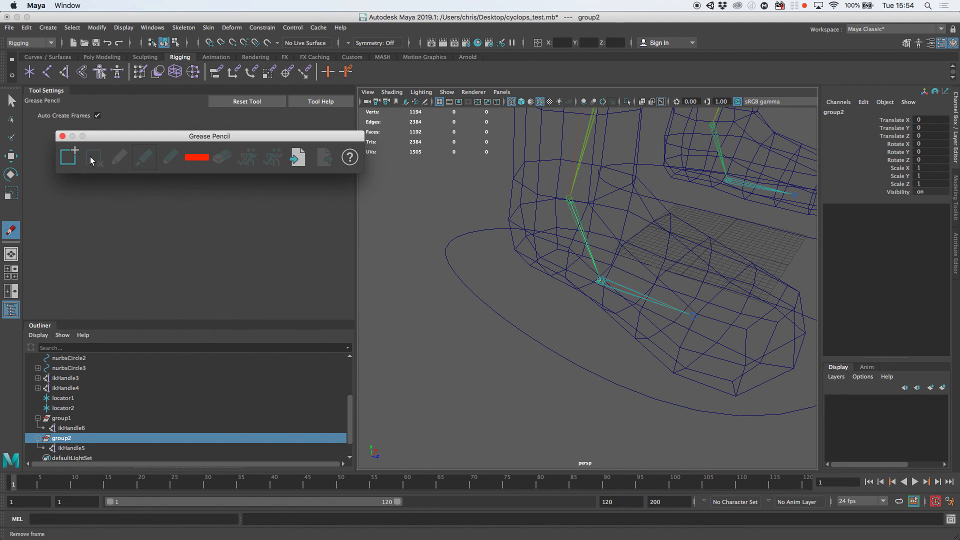
click(201, 160)
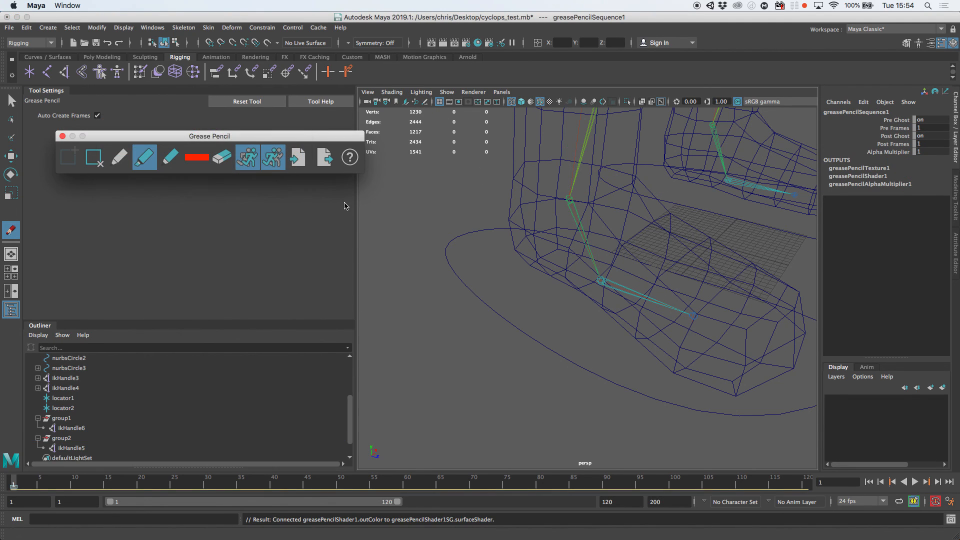
click(687, 332)
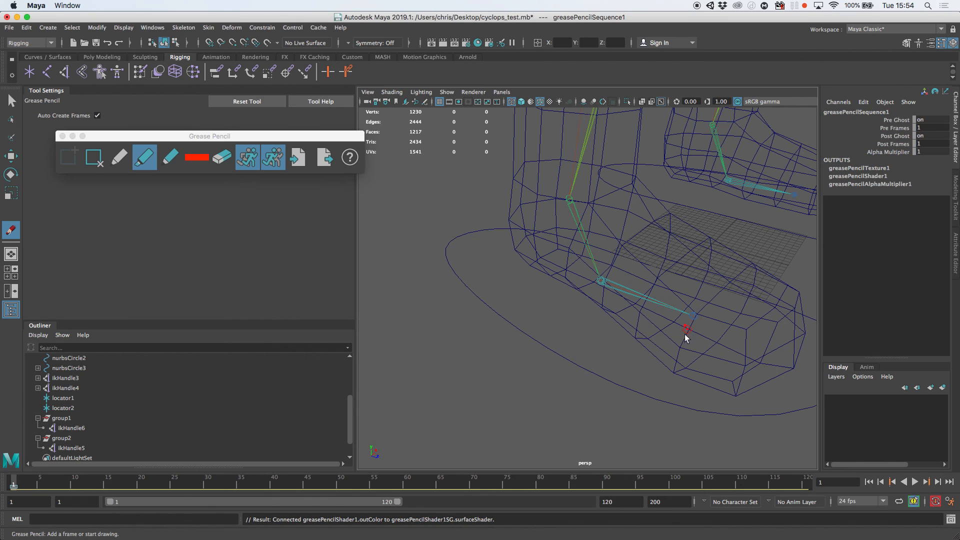
drag(599, 301, 584, 291)
drag(553, 228, 553, 216)
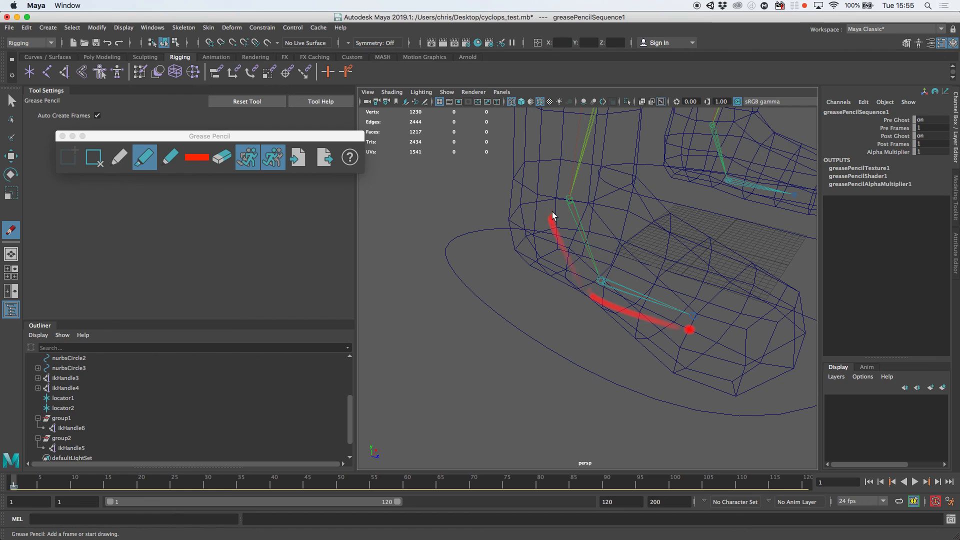
Step: Remove the red Grease Pencil markings, close the Grease Pencil tools and return to the Move tool with group1 selected
key(Delete)
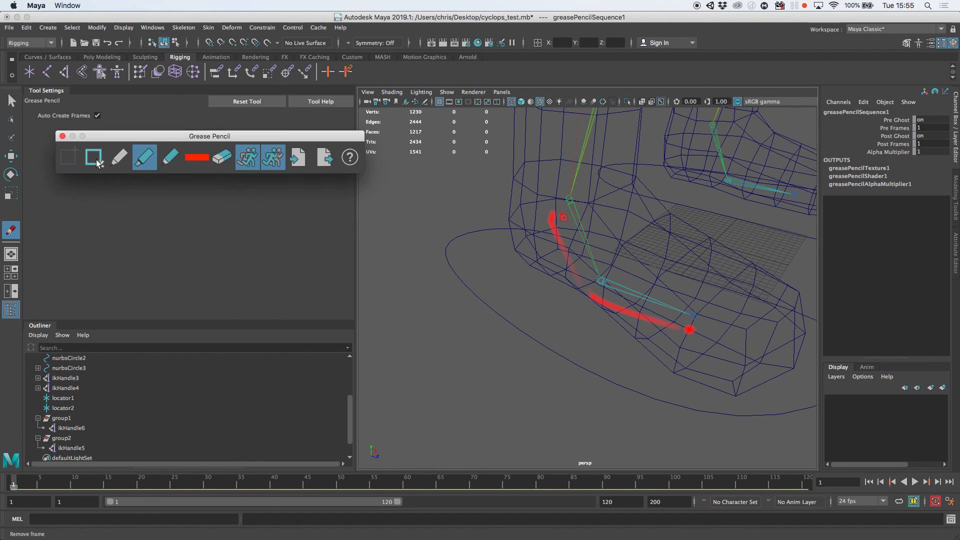
click(62, 135)
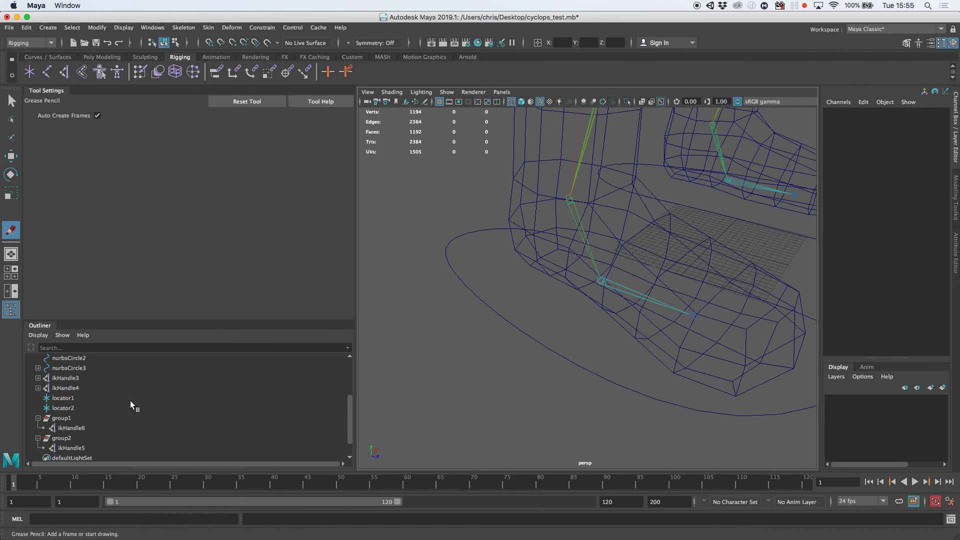
click(69, 428)
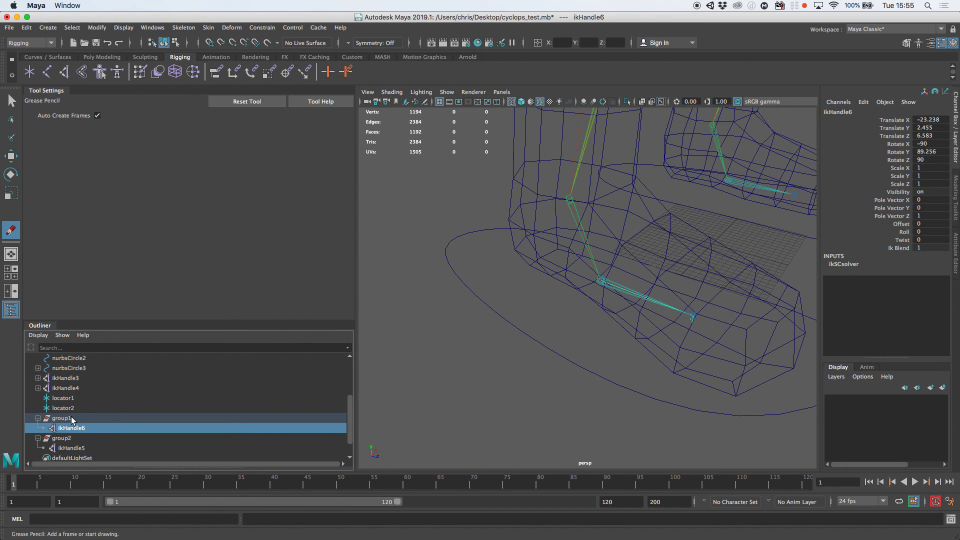
click(71, 418)
key(w)
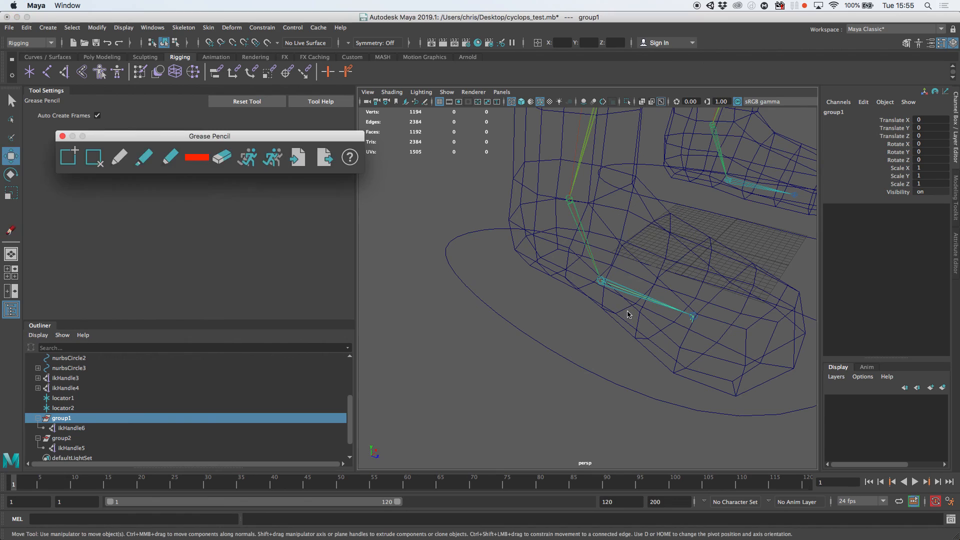
click(62, 136)
key(q)
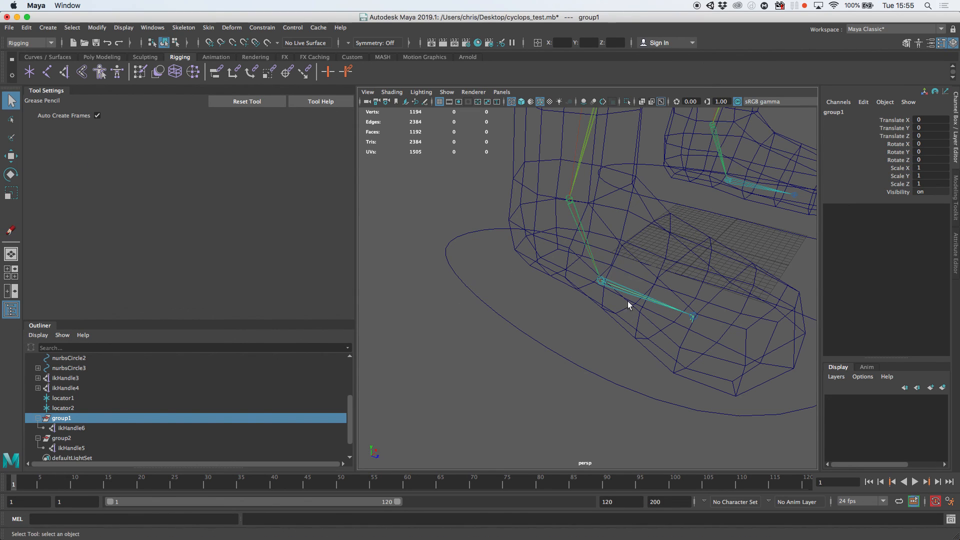
key(w)
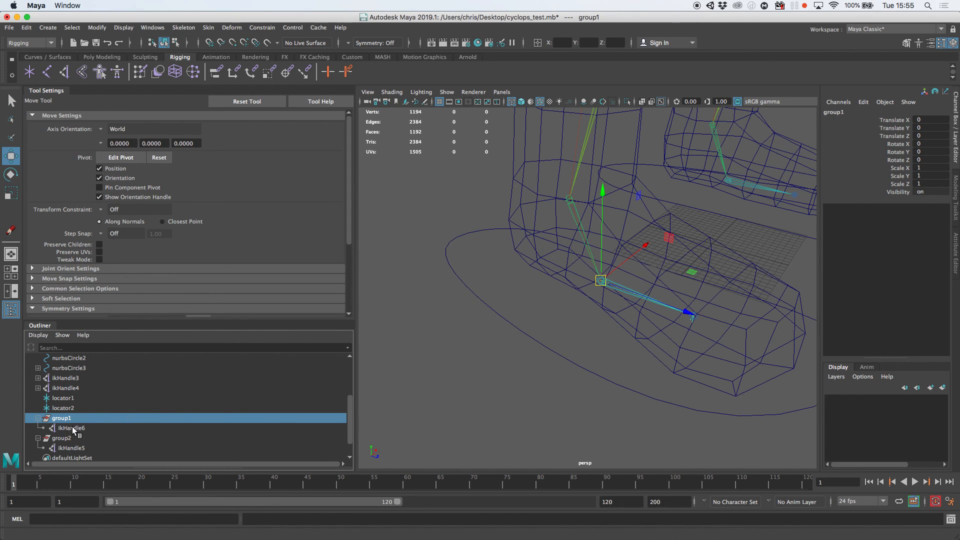
Step: Review group1 and its ikHandle6 child against ikHandle5, and parent group1 under ikHandle5
click(71, 428)
click(95, 418)
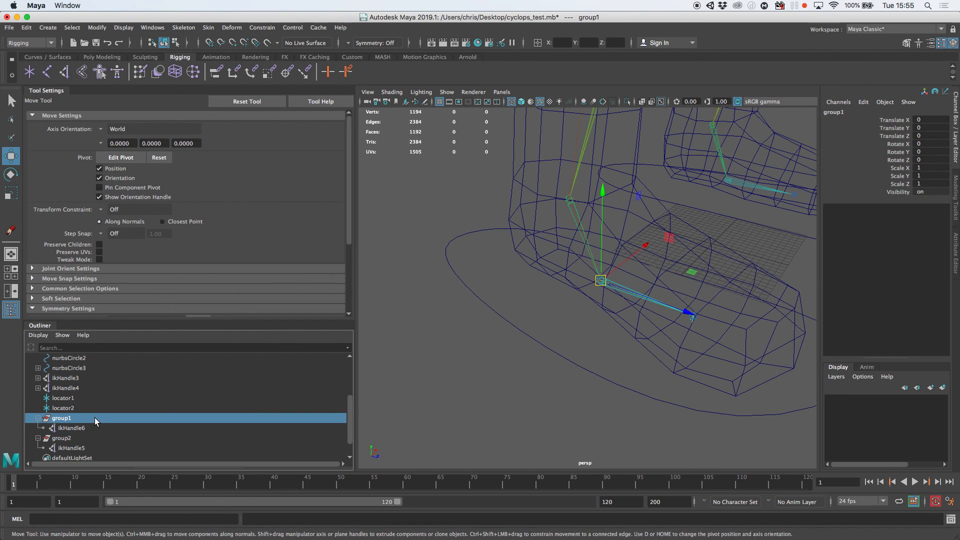
scroll(246, 437, down, 2)
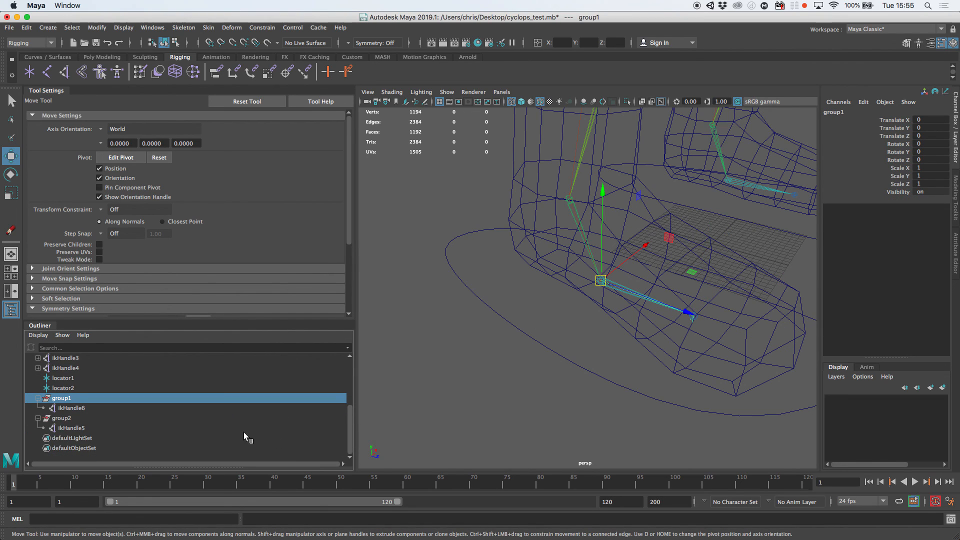
click(68, 428)
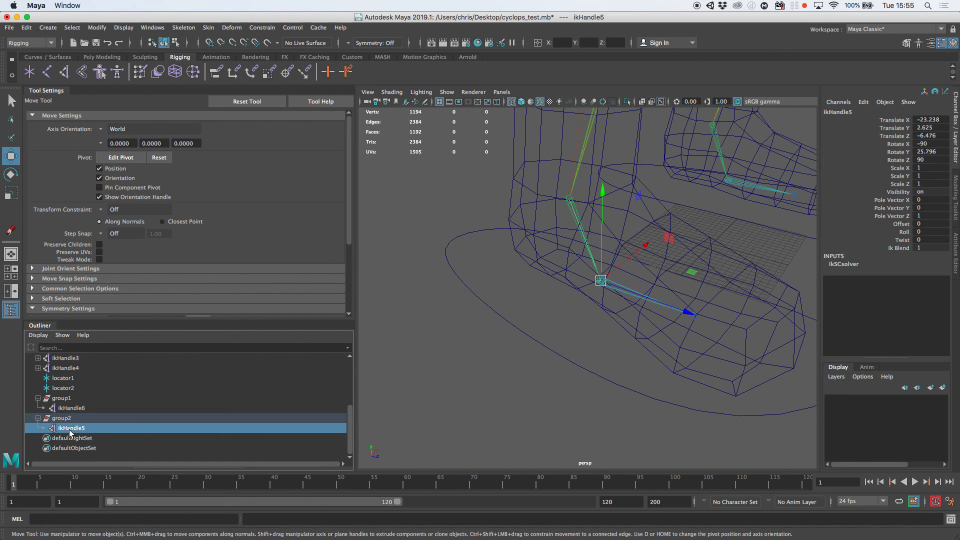
click(60, 398)
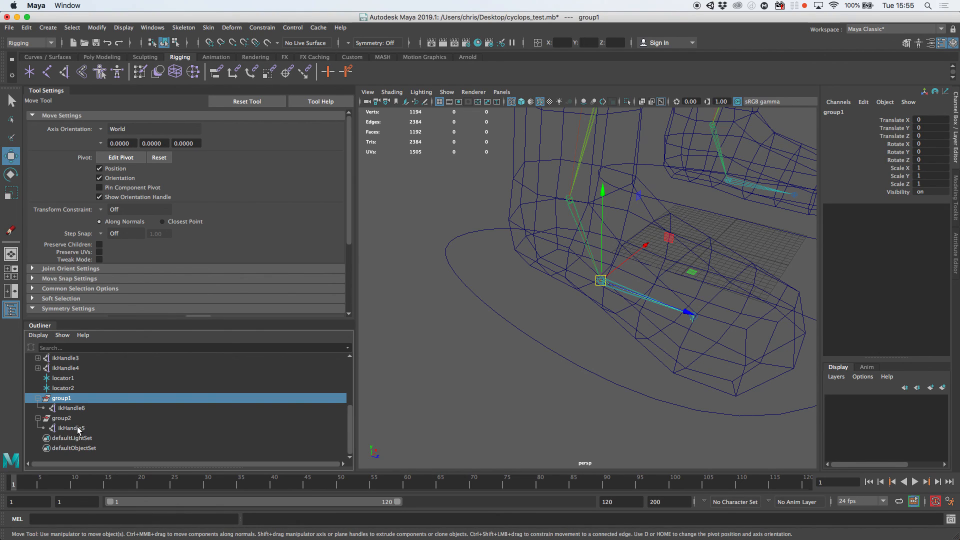
ctrl+click(78, 428)
key(p)
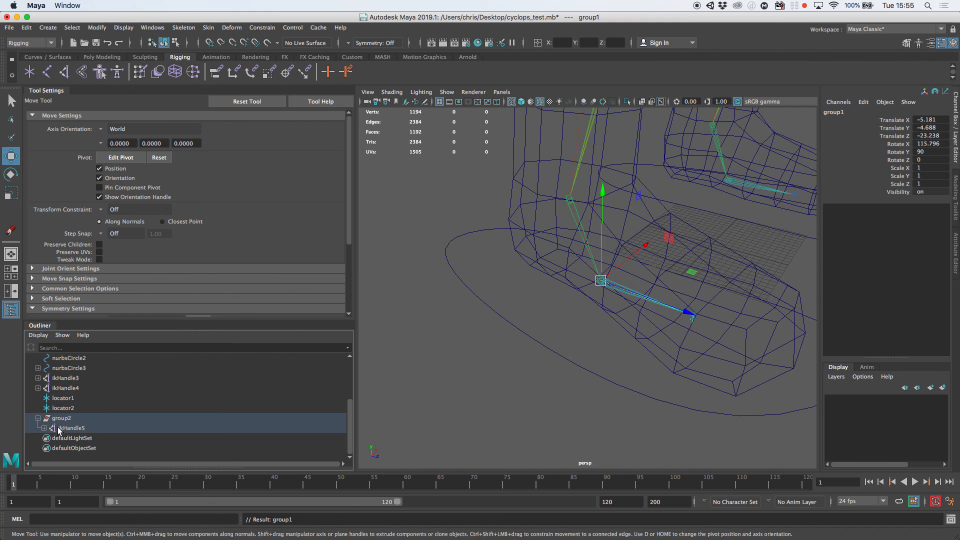
Step: Place group1 directly under group2 instead, and check the nesting of ikHandle5, group1 and ikHandle6 inside it
click(38, 419)
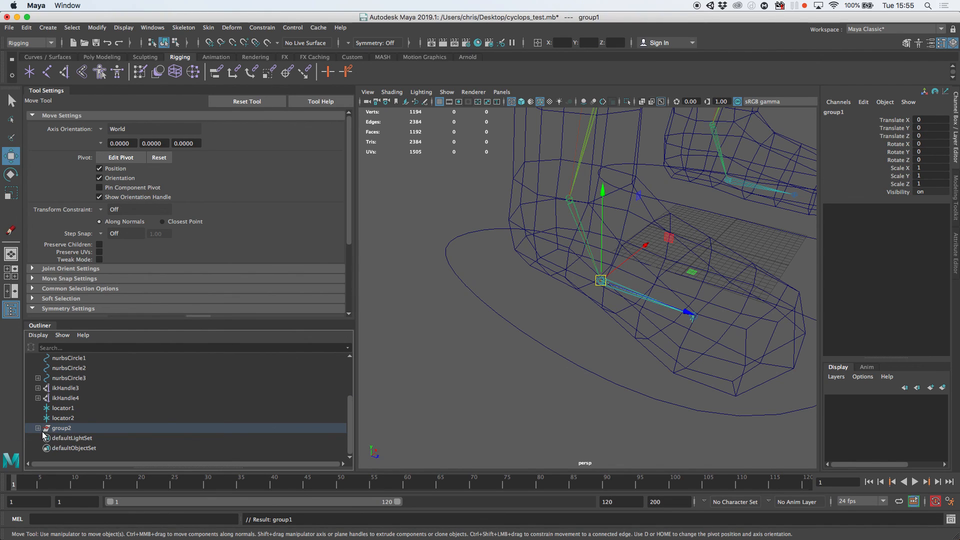
click(38, 428)
drag(350, 434, 350, 444)
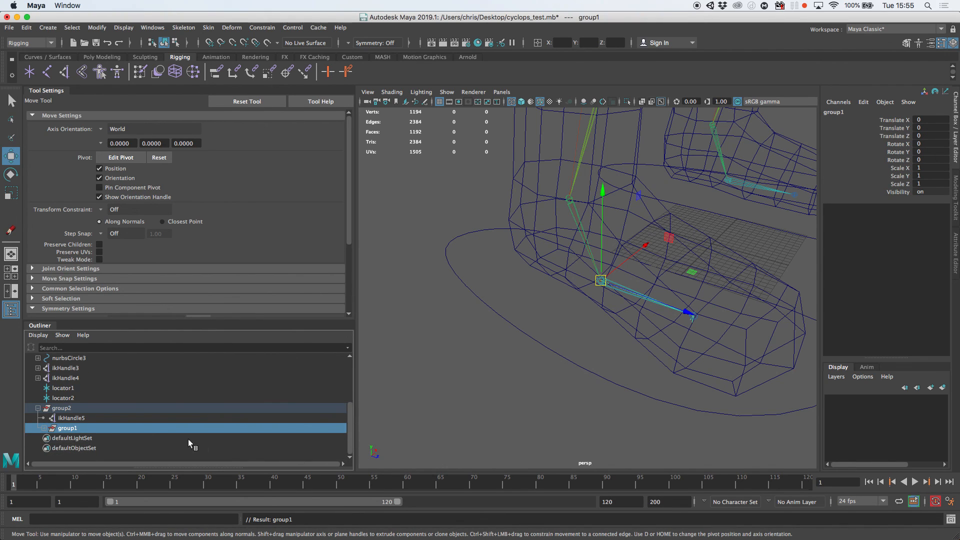
click(44, 428)
click(75, 439)
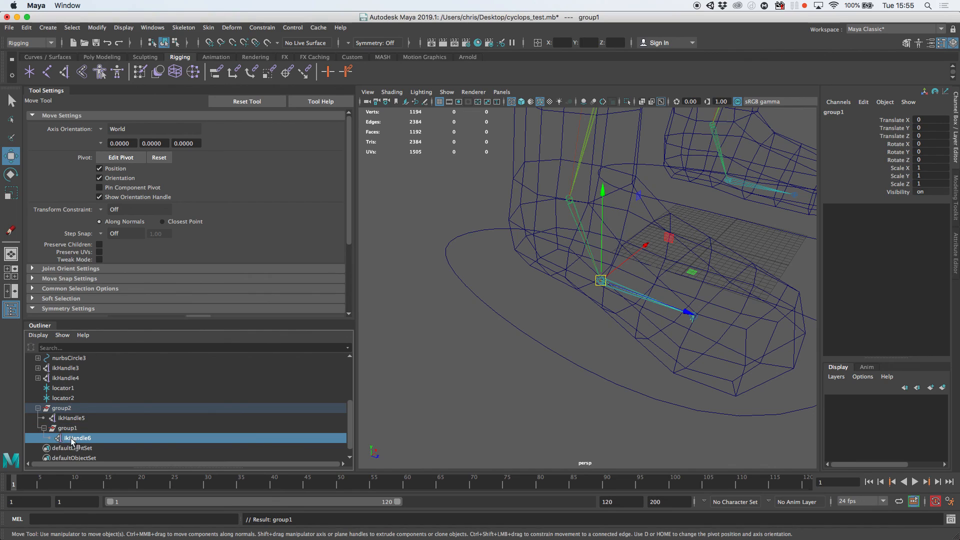
click(73, 428)
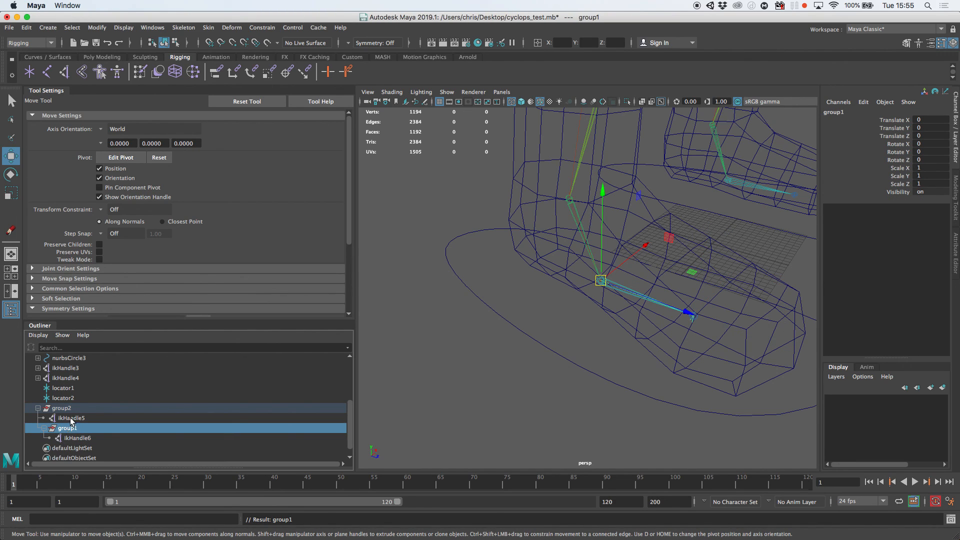
click(70, 419)
click(64, 408)
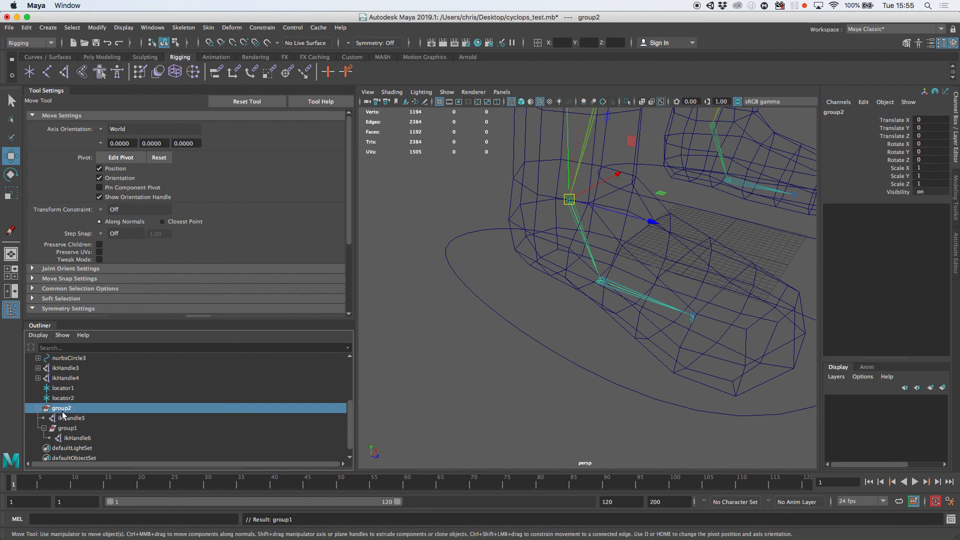
click(38, 408)
Step: Parent group2 under ikHandle3, the IK handle at the right ankle
alt+drag(628, 328, 557, 324)
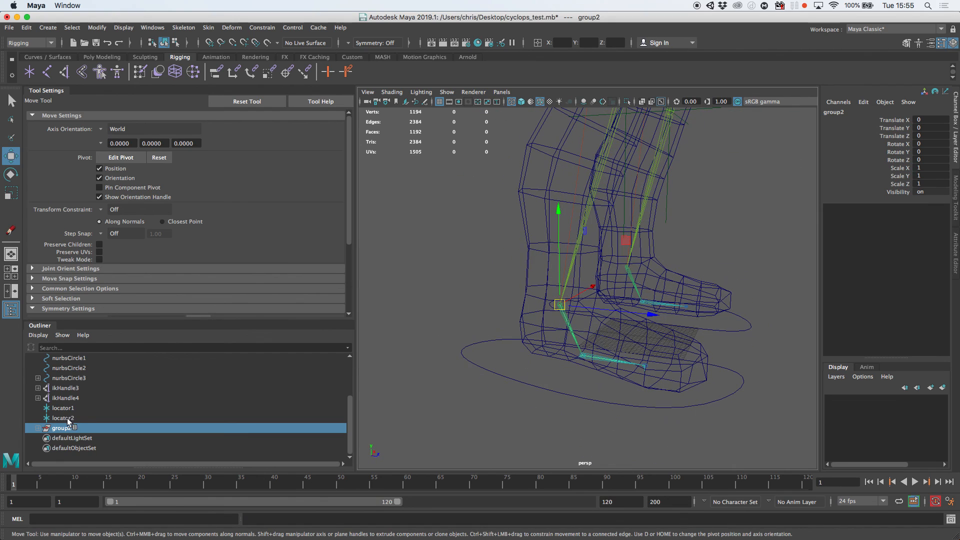
click(66, 398)
click(67, 389)
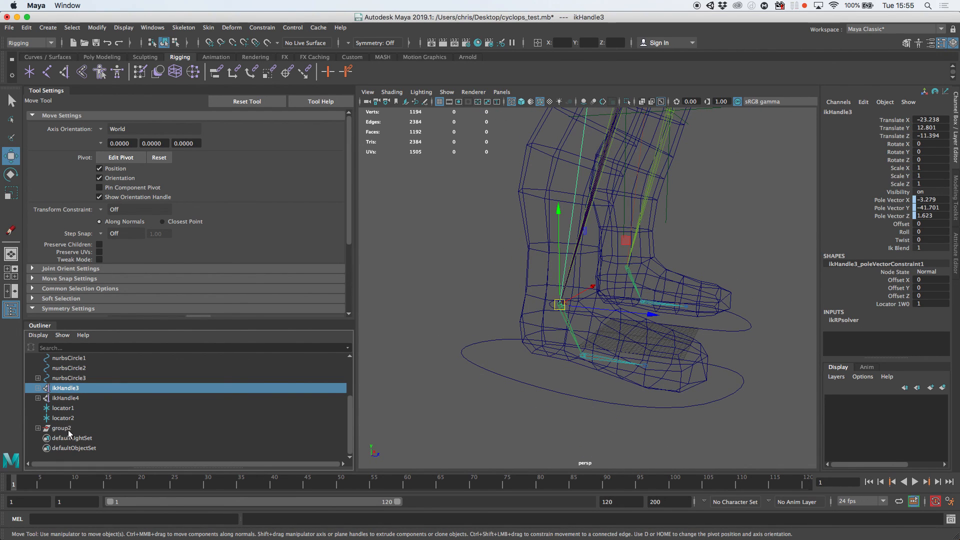
click(78, 428)
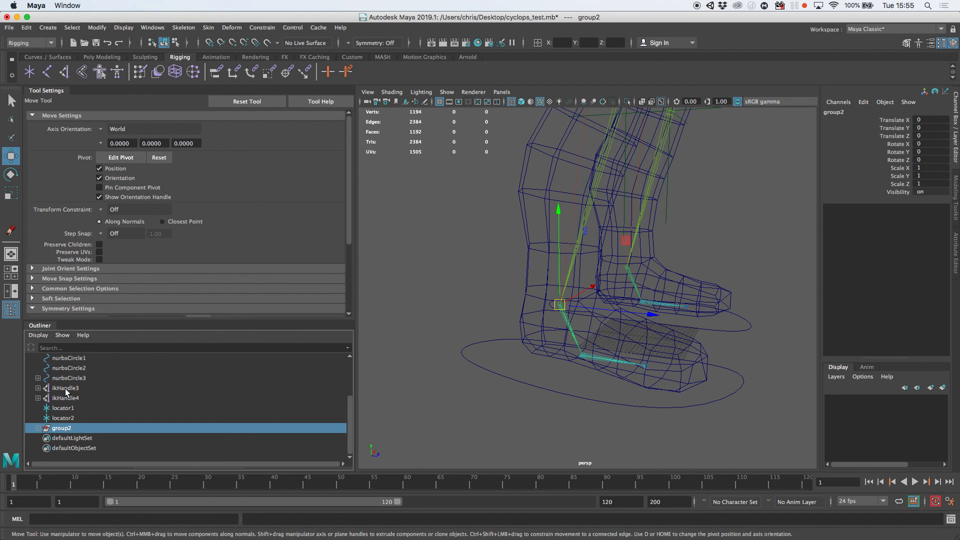
click(59, 419)
click(59, 429)
click(67, 388)
click(62, 418)
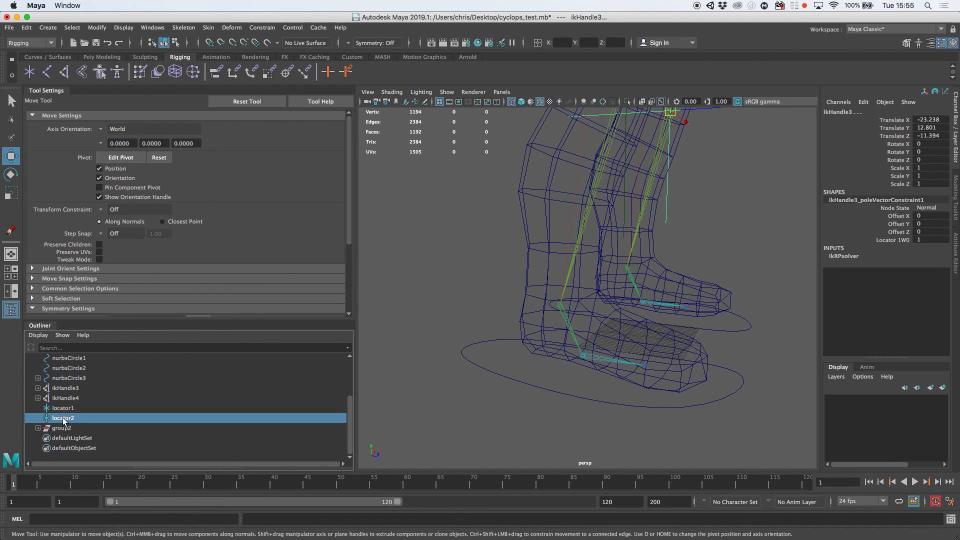
click(68, 429)
ctrl+click(68, 388)
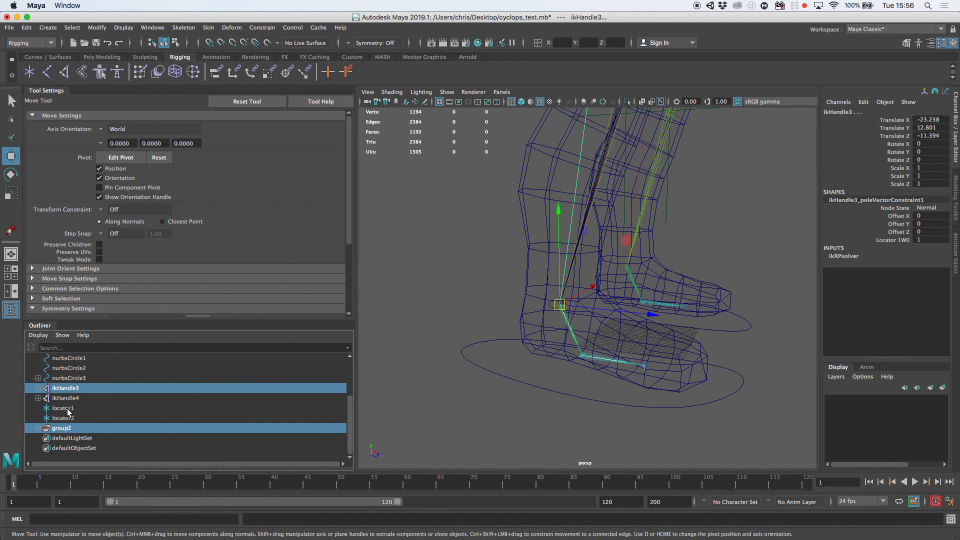
key(p)
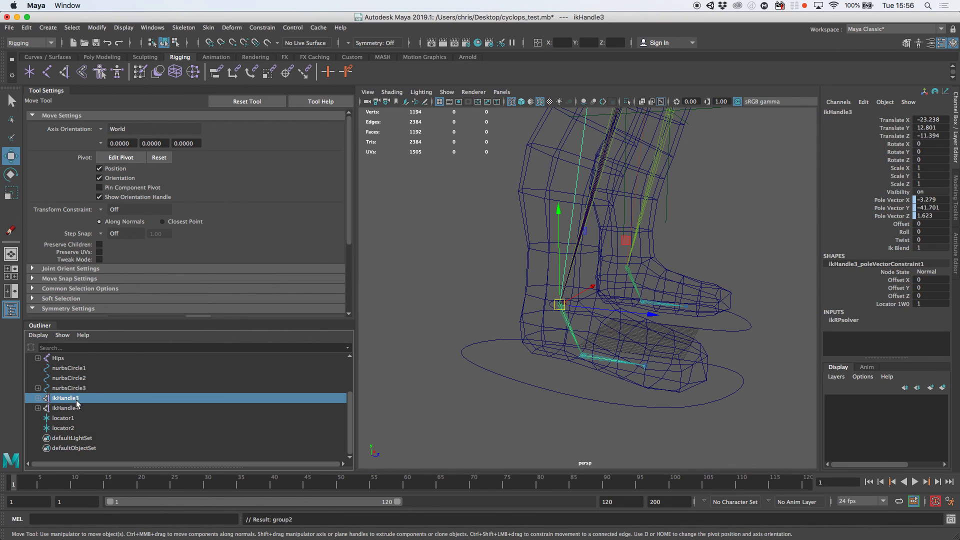
Step: Parent ikHandle3 under nurbsCircle1, the control circle around the right foot
click(67, 387)
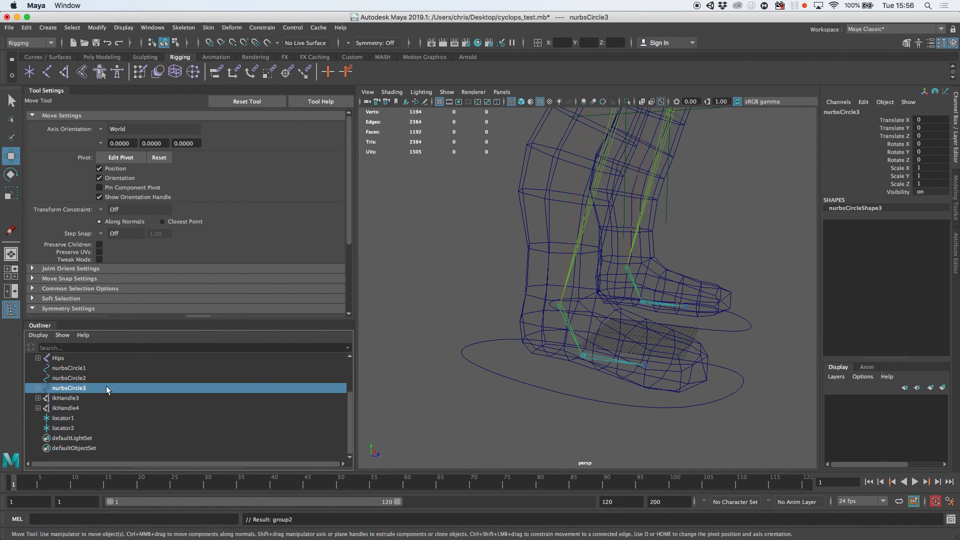
click(113, 369)
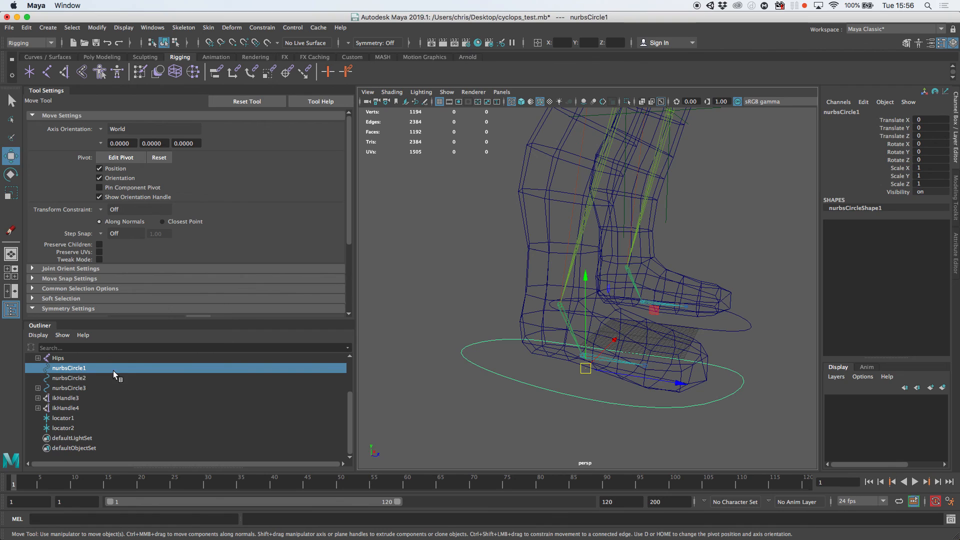
click(65, 391)
click(66, 396)
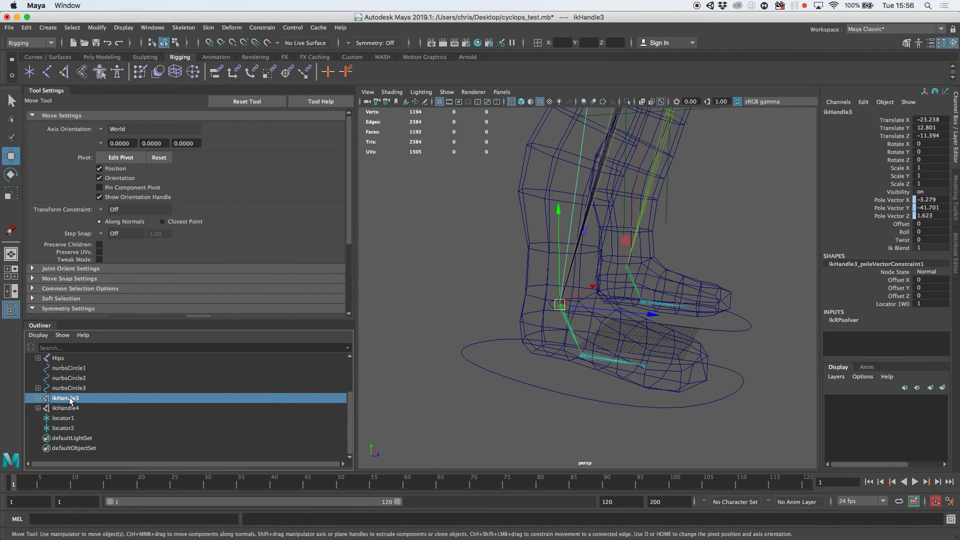
click(78, 370)
click(67, 407)
click(70, 398)
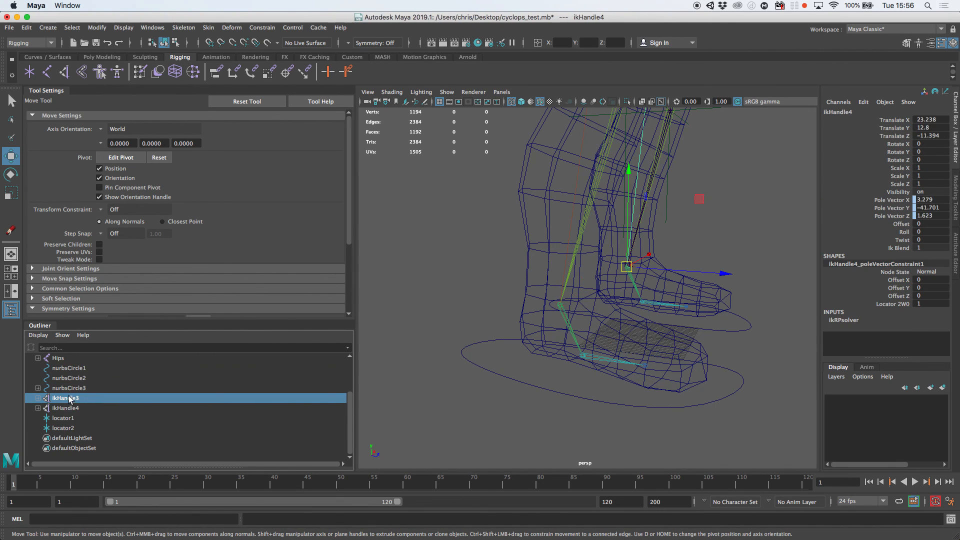
ctrl+click(73, 366)
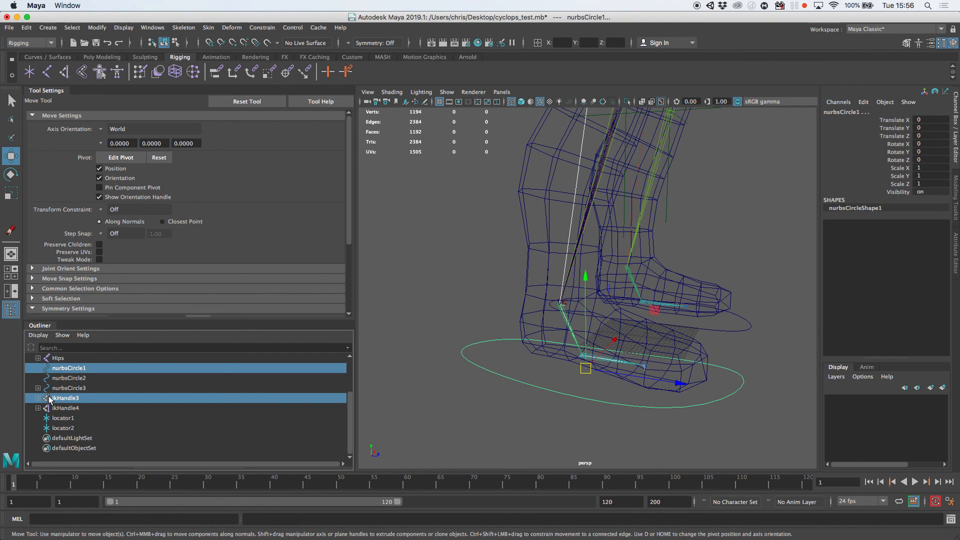
key(p)
Step: Test the right leg by moving nurbsCircle1 along Z, viewing the character shaded, and undo the moves
drag(531, 371, 515, 431)
alt+right_drag(613, 362, 524, 345)
mouse_move(625, 325)
mouse_down()
mouse_move(567, 326)
mouse_move(734, 380)
mouse_move(514, 325)
mouse_move(743, 385)
mouse_move(696, 349)
mouse_up()
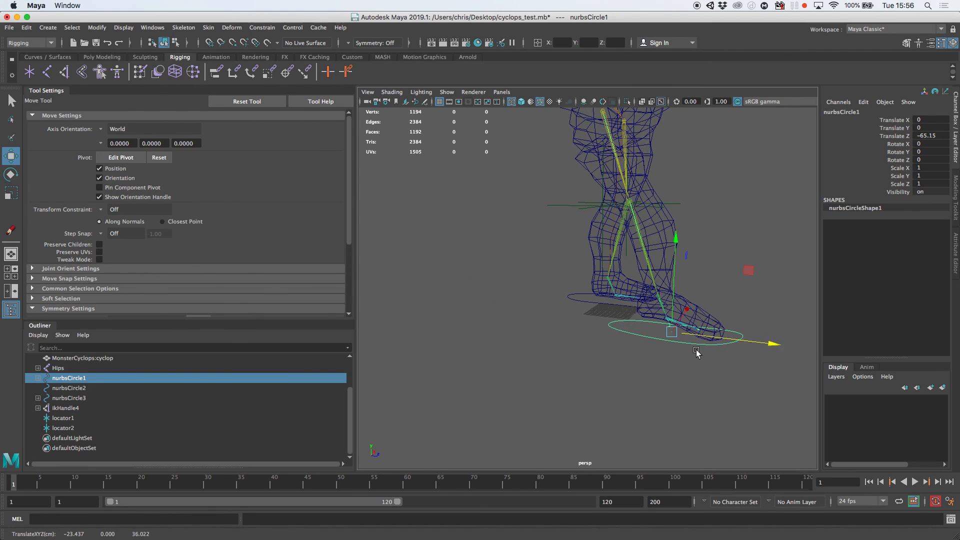
key(5)
alt+drag(654, 319, 675, 356)
key(z)
key(z)
key(z)
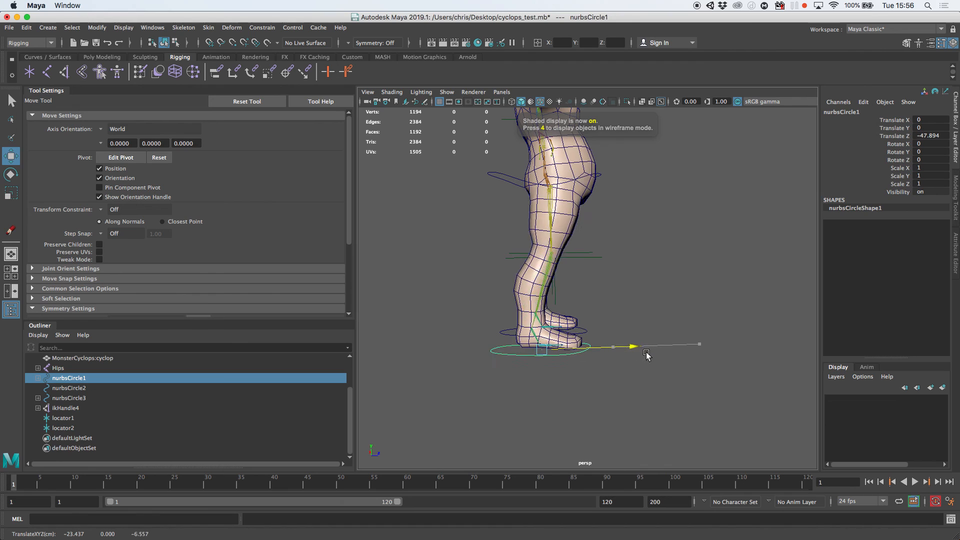
key(z)
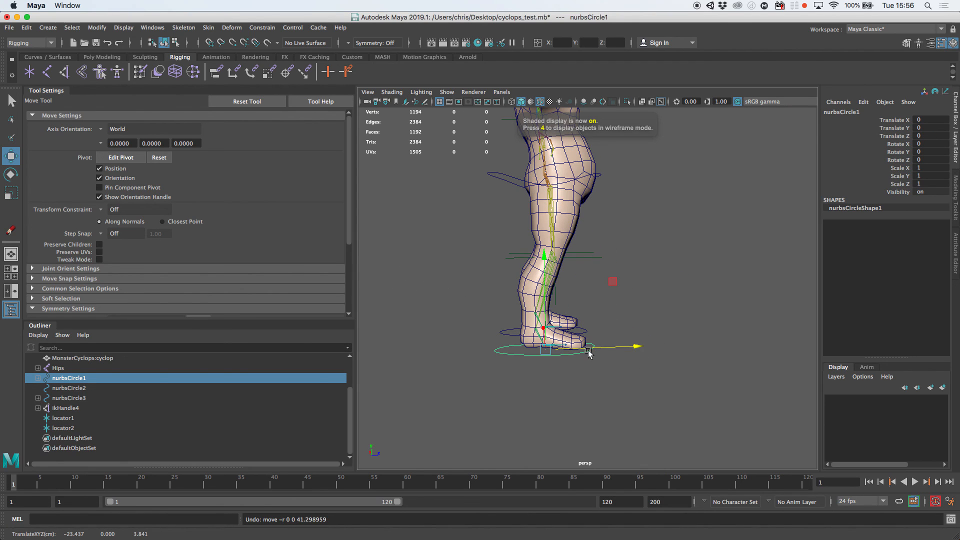
Step: Parent the knee's pole vector locator1 under nurbsCircle3
click(85, 417)
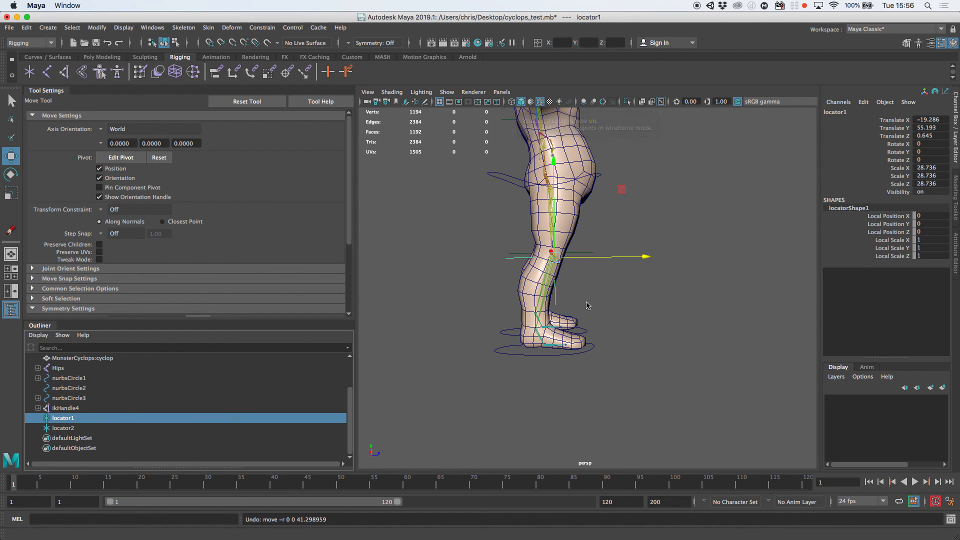
ctrl+click(79, 398)
key(p)
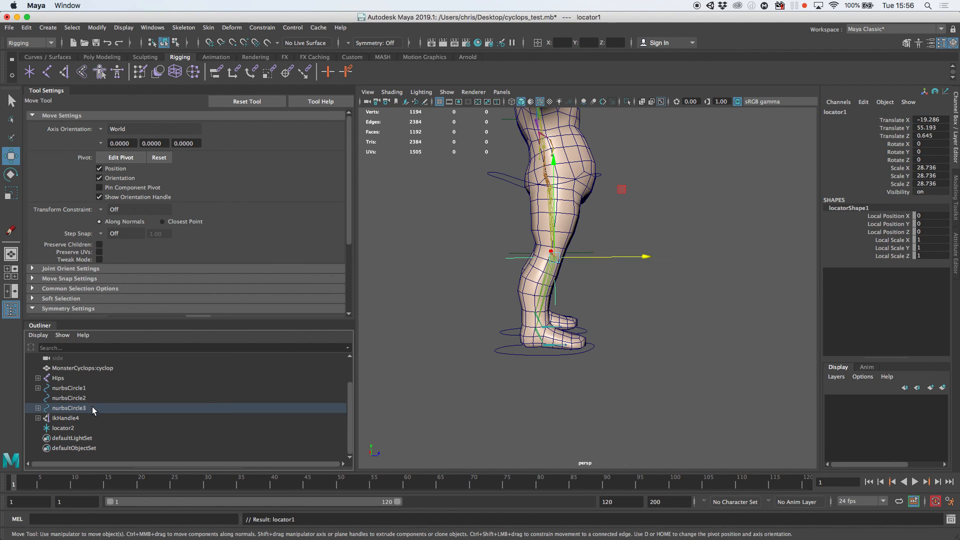
Step: Test the leg bend by moving the right foot's control circle along Z, inspect locator1 at the knee, and undo the move
click(531, 356)
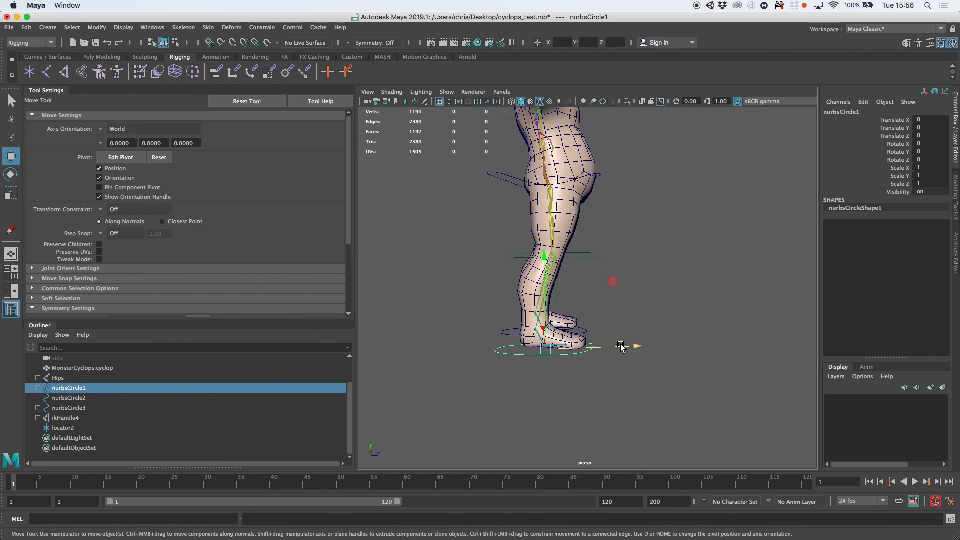
drag(626, 347, 577, 361)
alt+drag(580, 340, 541, 320)
click(520, 264)
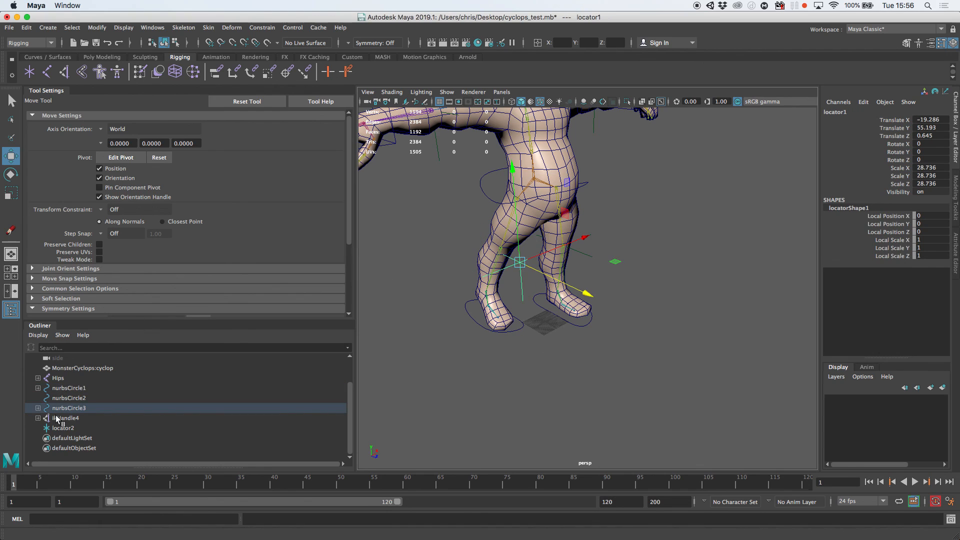
key(ctrl+z)
key(ctrl+z)
key(ctrl+z)
key(ctrl+z)
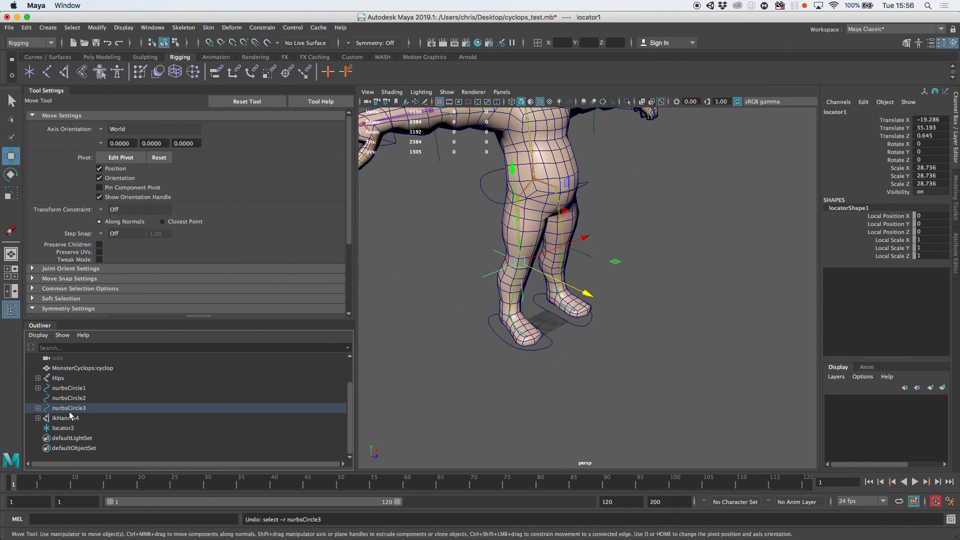
Step: Undo the parenting of locator1 to nurbsCircle3 and parent locator1 under nurbsCircle1, the right foot's control circle
key(ctrl+z)
key(ctrl+z)
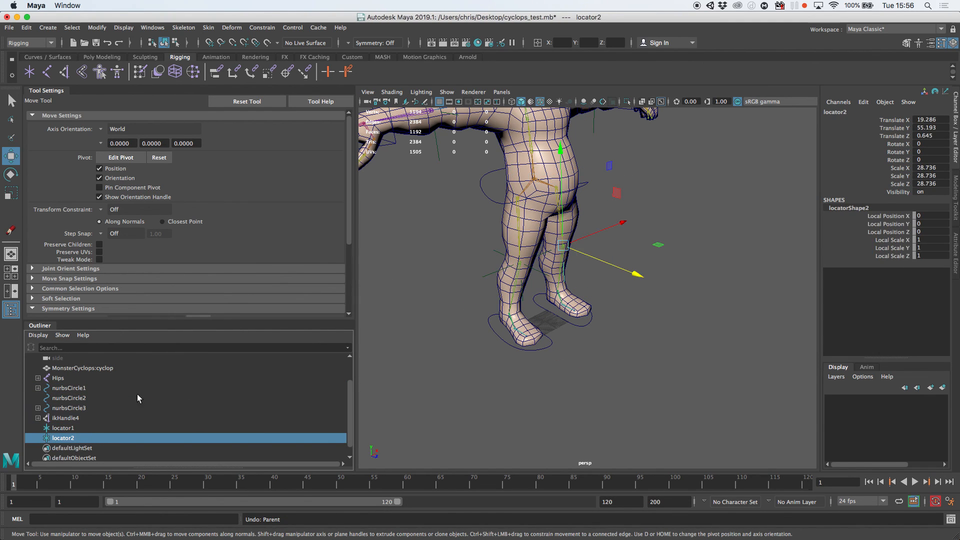
click(492, 273)
alt+right_drag(448, 301, 582, 301)
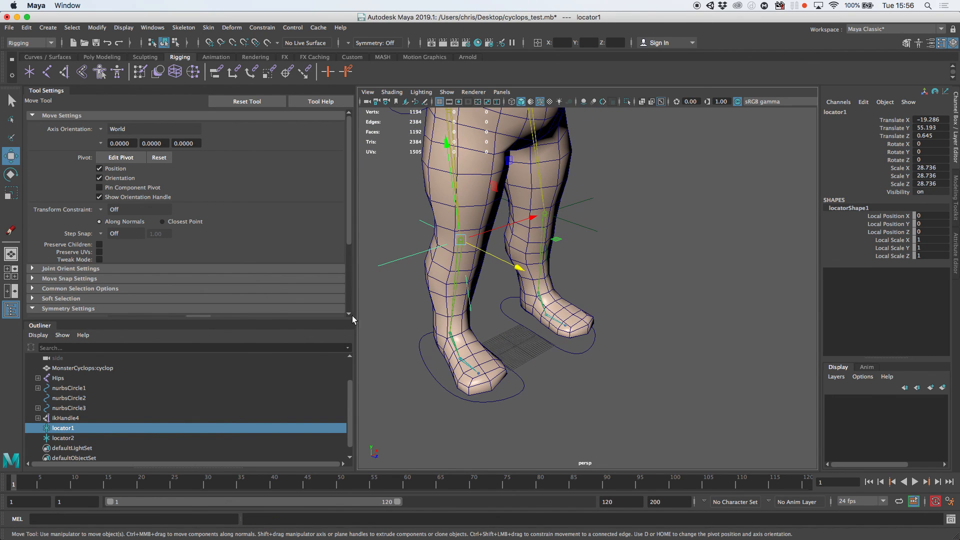
ctrl+click(72, 407)
key(ctrl+z)
shift+click(431, 365)
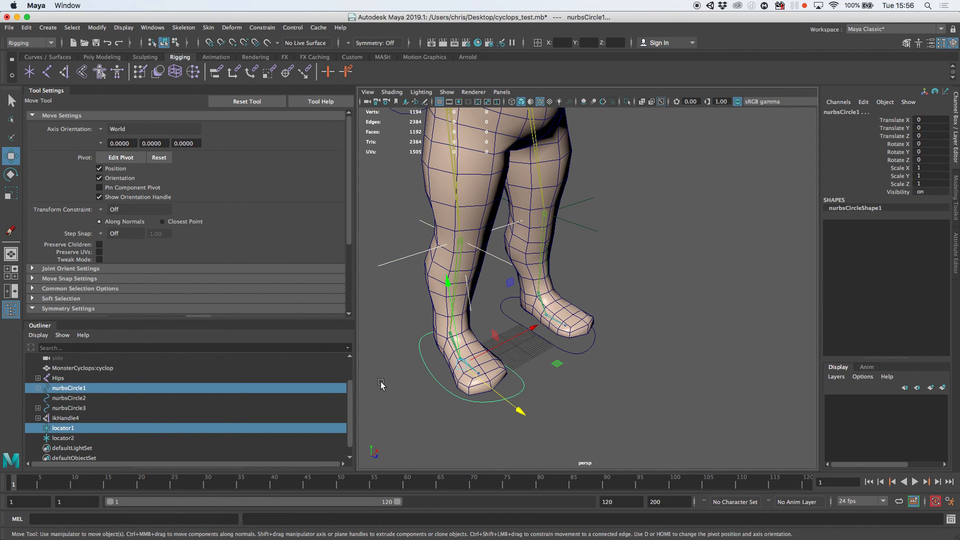
key(p)
Step: Test the right leg by moving nurbsCircle1 and the knee's locator1 along Z, and undo the moves
click(429, 397)
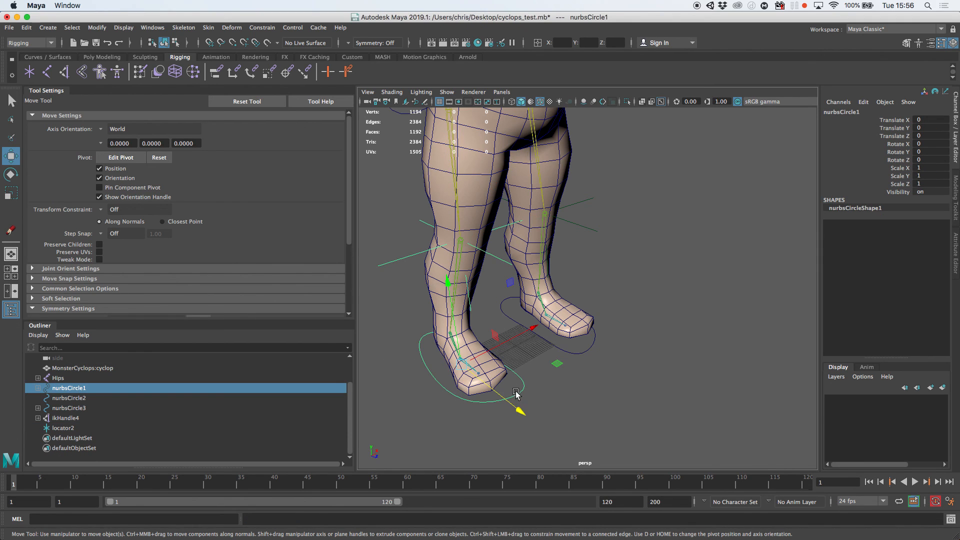
drag(519, 409, 564, 358)
click(440, 279)
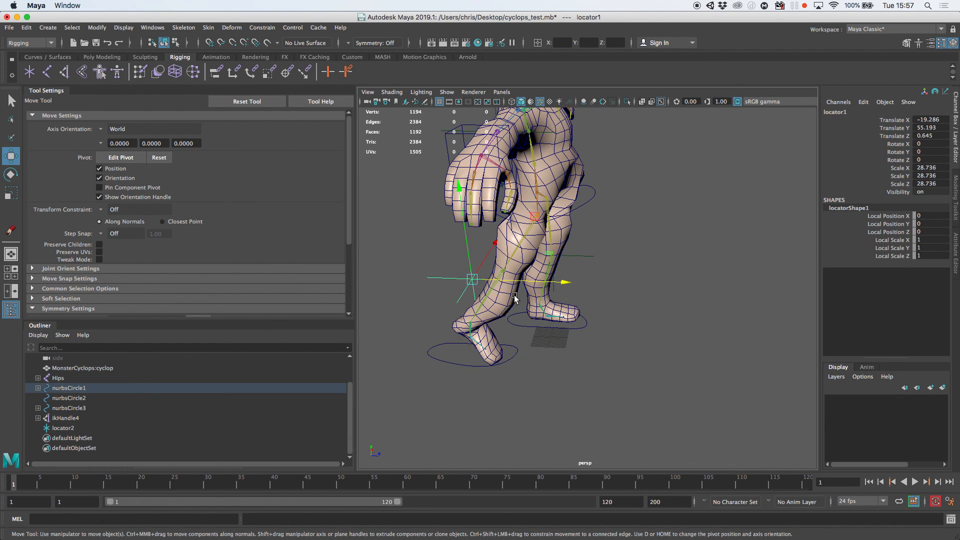
mouse_move(568, 284)
mouse_down()
mouse_move(624, 303)
mouse_move(575, 286)
mouse_move(612, 285)
mouse_move(563, 286)
mouse_move(572, 286)
mouse_up()
key(ctrl+z)
key(ctrl+z)
key(ctrl+z)
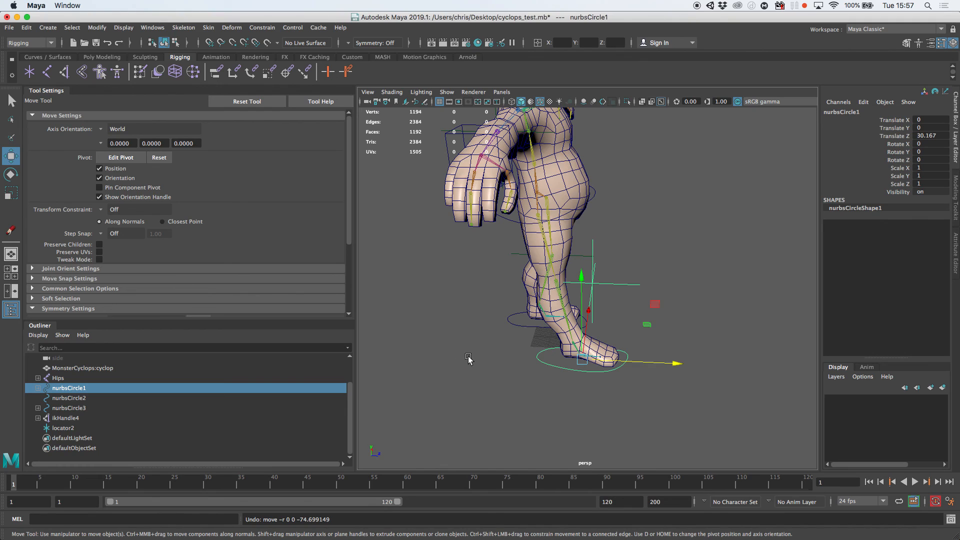
key(ctrl+z)
Step: Freeze the transformations of locator1 at the right knee
click(467, 358)
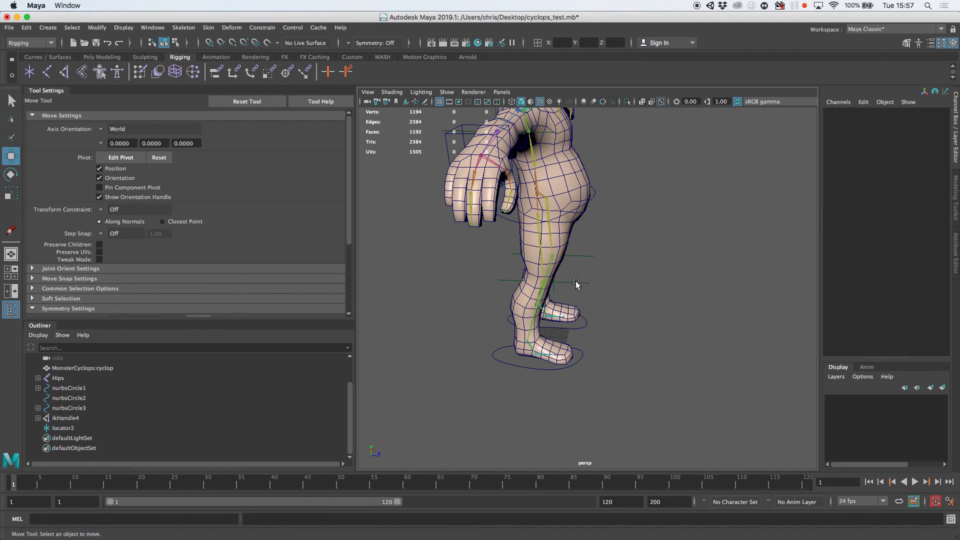
click(575, 282)
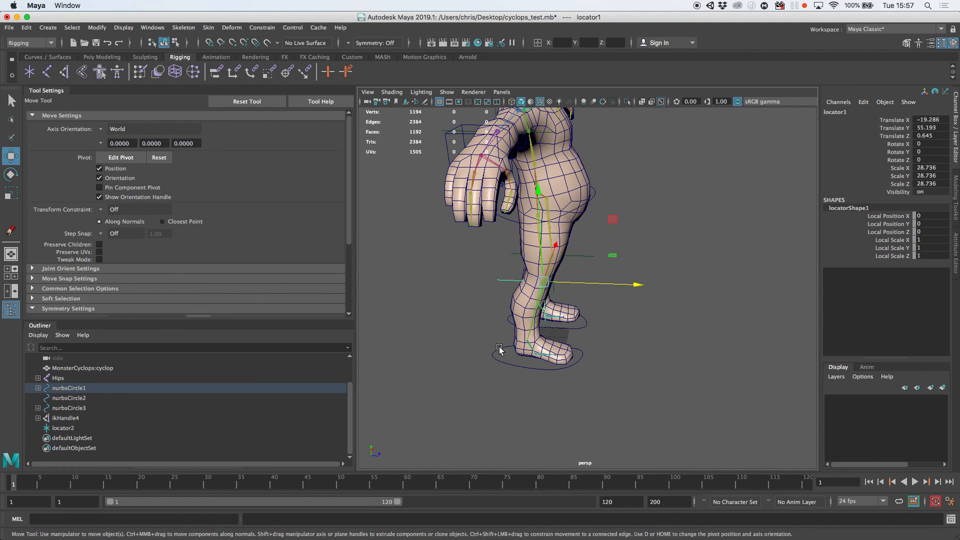
click(98, 28)
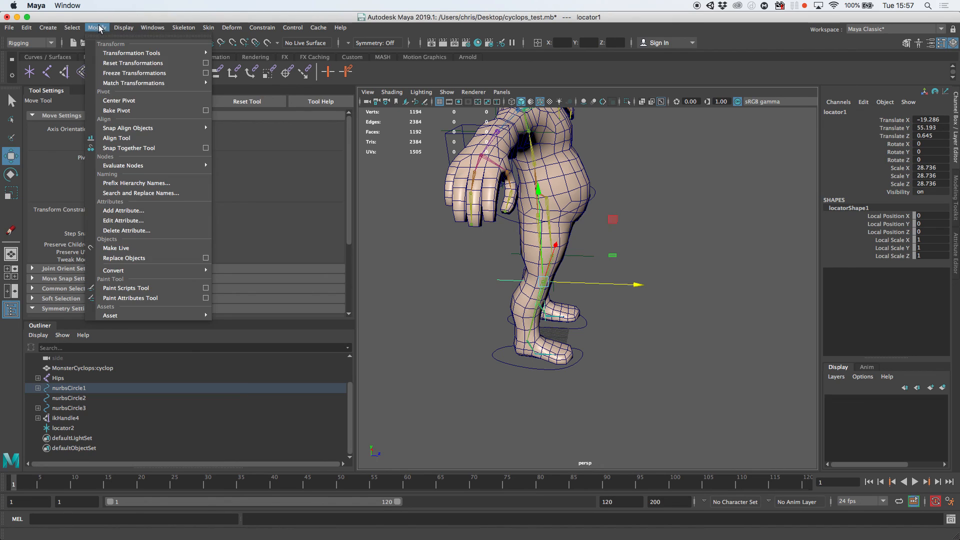
click(134, 73)
Step: Test the right knee's bend by moving nurbsCircle1 and locator1 back and forth along Z
drag(509, 389, 460, 363)
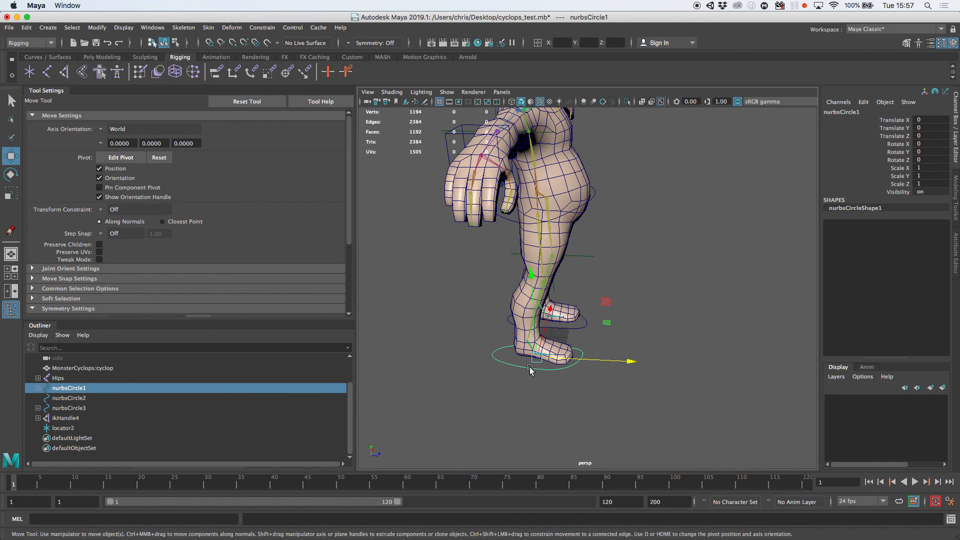
drag(628, 362, 668, 365)
click(617, 306)
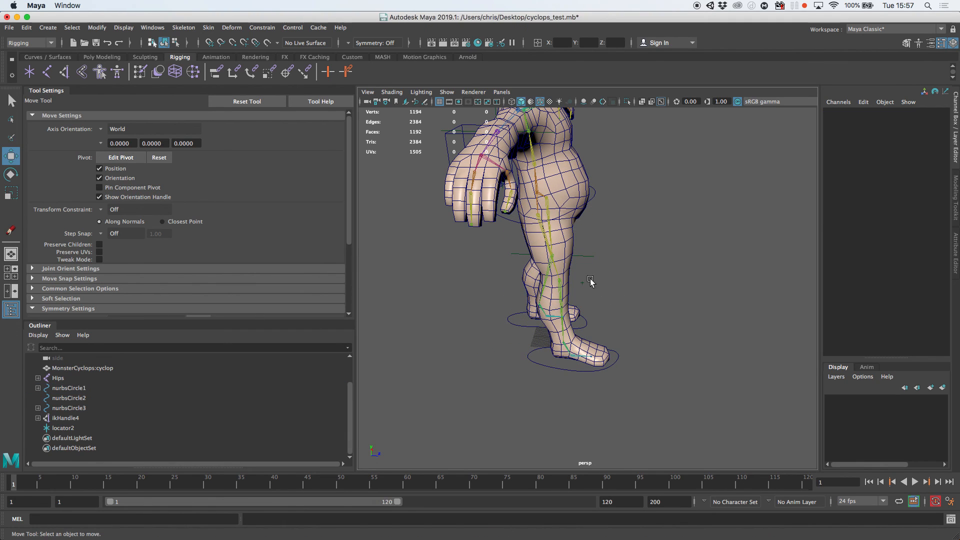
click(582, 283)
drag(671, 286, 786, 300)
click(556, 365)
drag(670, 362, 617, 359)
drag(671, 305, 630, 276)
drag(719, 291, 583, 285)
key(z)
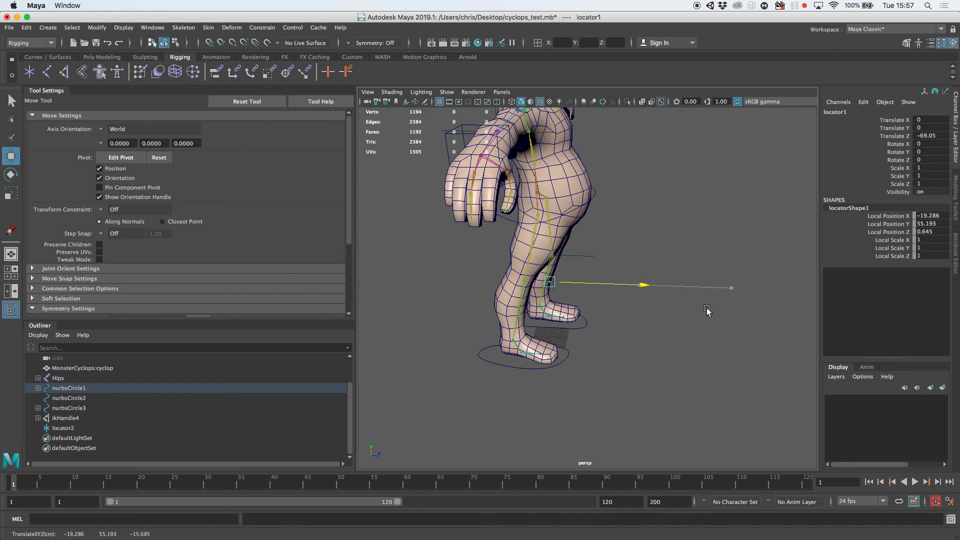
Step: Set locator1's Translate Z to 10 and deselect it
click(936, 136)
text(10)
key(Return)
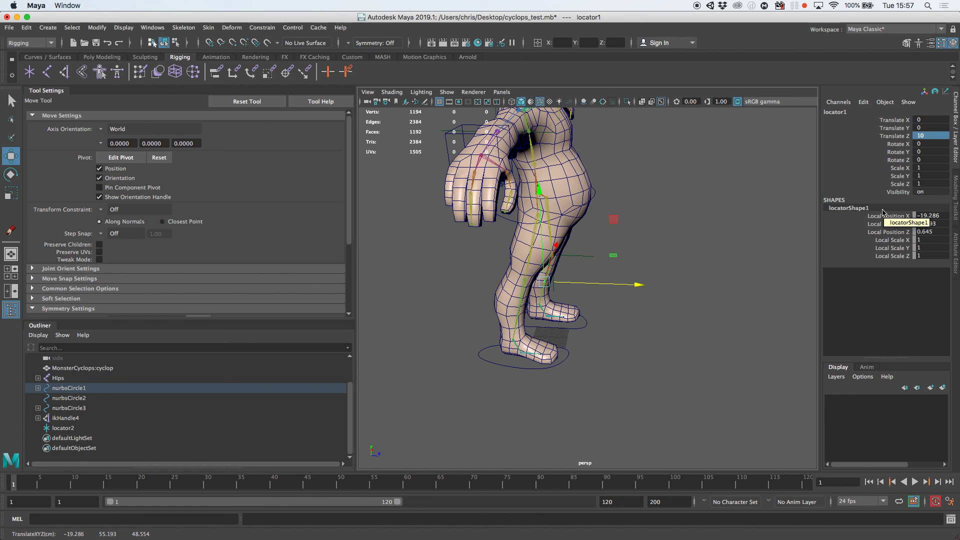
mouse_move(525, 344)
alt+mouse_down()
mouse_move(519, 357)
mouse_move(519, 345)
alt+mouse_up()
click(521, 376)
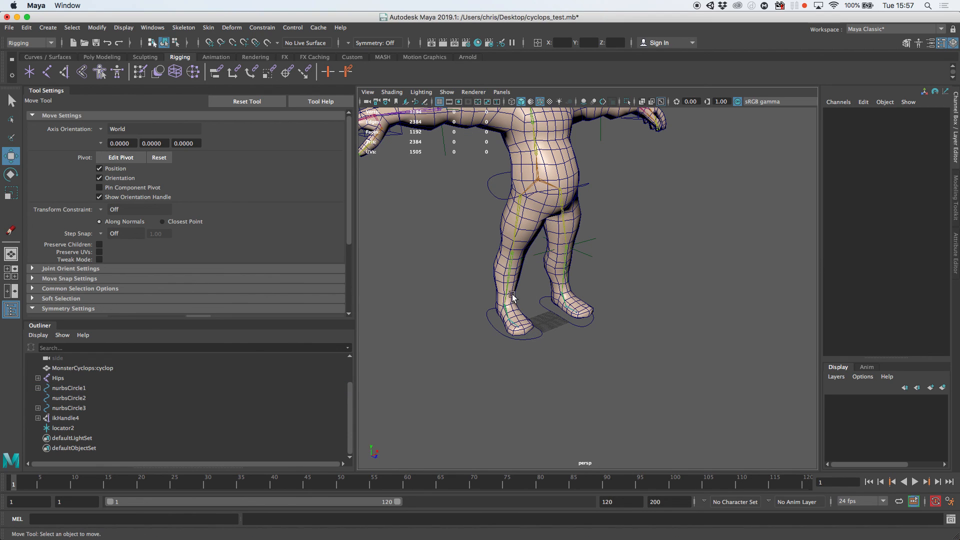
Step: Test the body rig by moving nurbsCircle3, the hips control circle, and undo the move
click(490, 184)
drag(537, 180, 568, 193)
key(super+z)
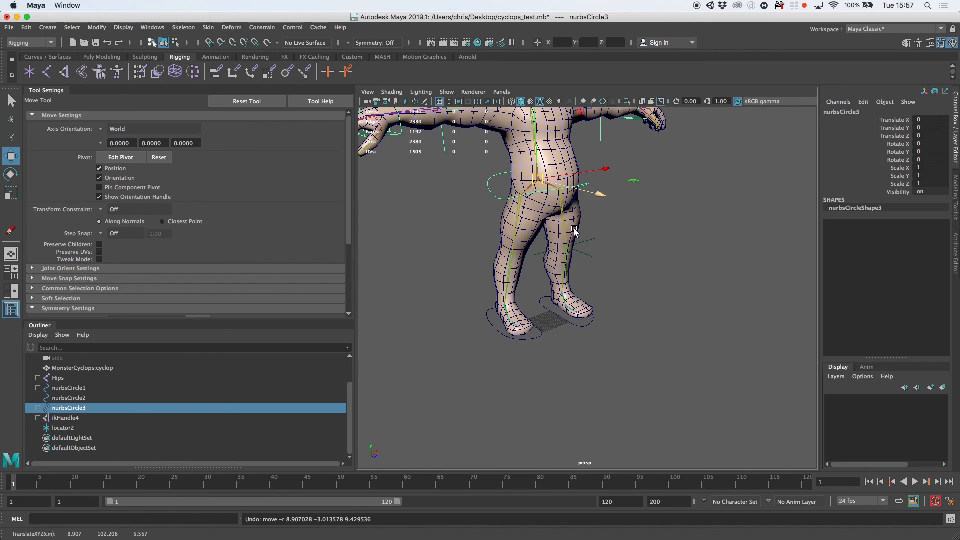
Step: Create two single-chain IK handles on the left foot, from Left_Foot to Left_Toes and from Left_Toes to the toe-end joint
alt+middle_drag(508, 216, 553, 290)
alt+drag(554, 290, 505, 292)
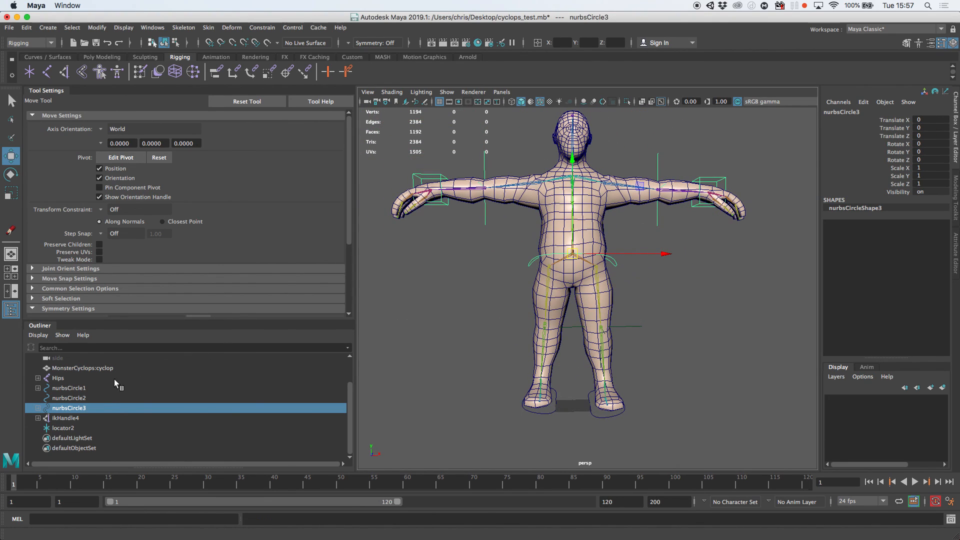
key(f)
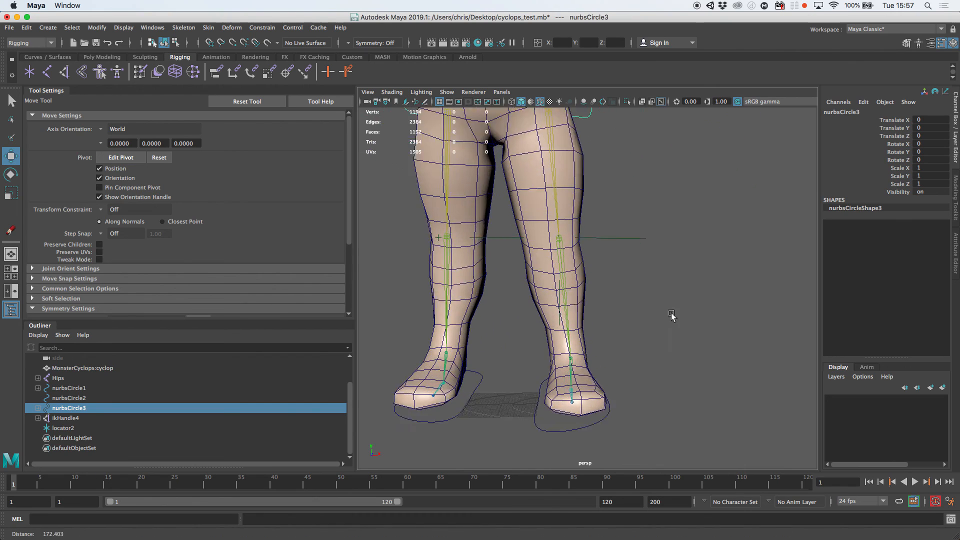
click(64, 72)
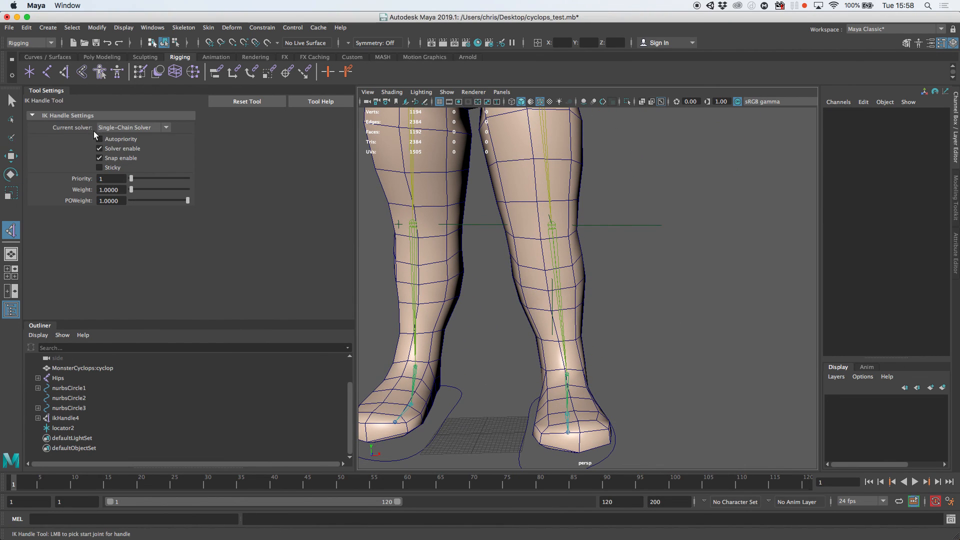
alt+drag(589, 355, 525, 337)
alt+middle_drag(525, 336, 548, 236)
alt+right_drag(547, 236, 612, 292)
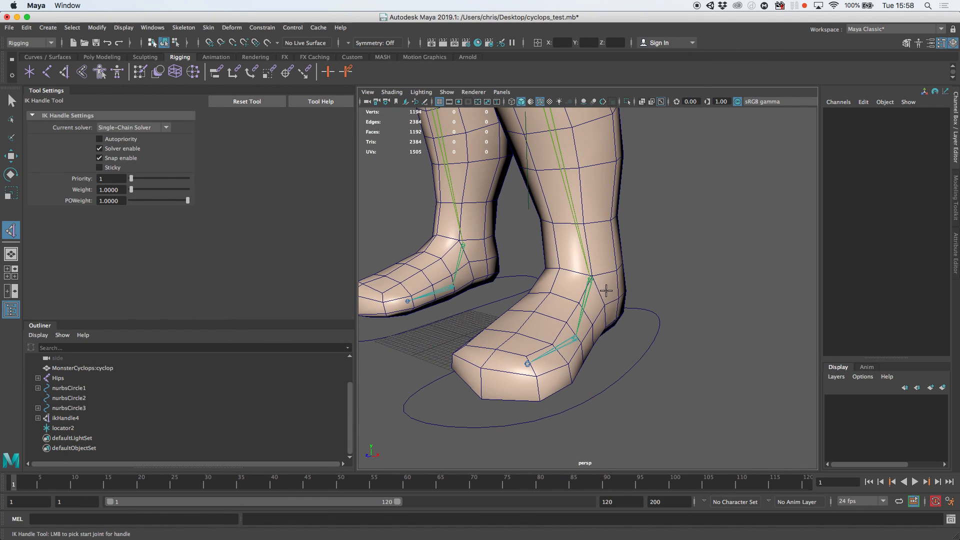
click(591, 278)
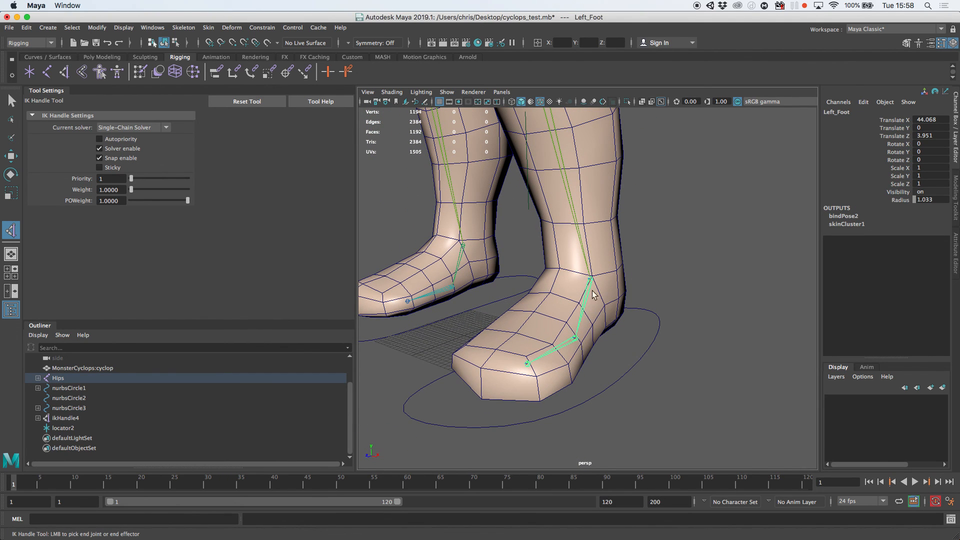
click(576, 339)
click(576, 340)
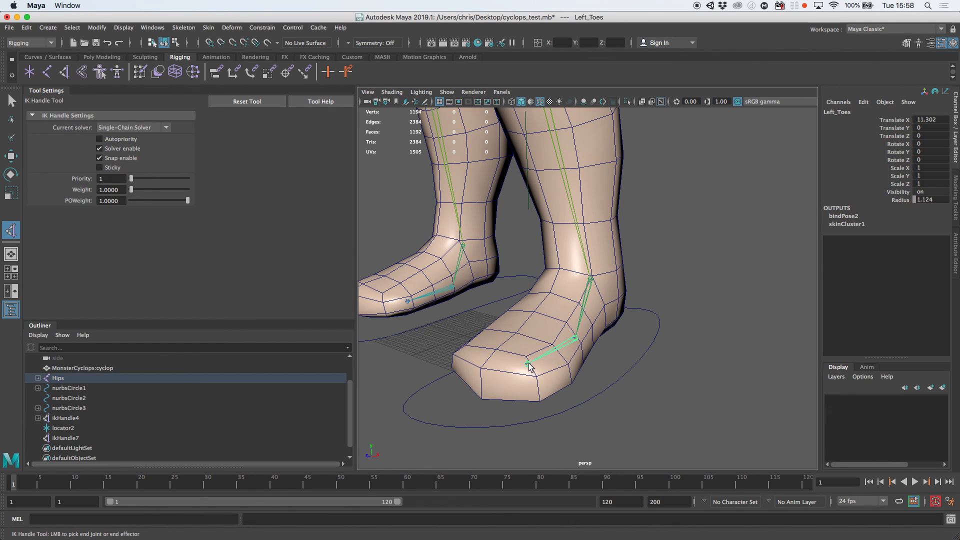
click(527, 363)
key(w)
Step: Group ikHandle7 and ikHandle8 of the left foot each into a separate group
click(77, 438)
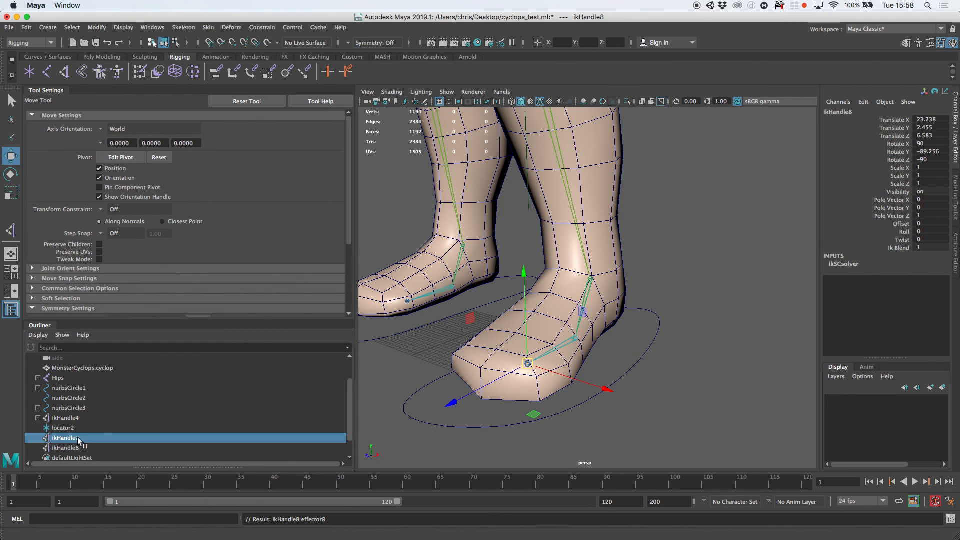
key(ctrl+g)
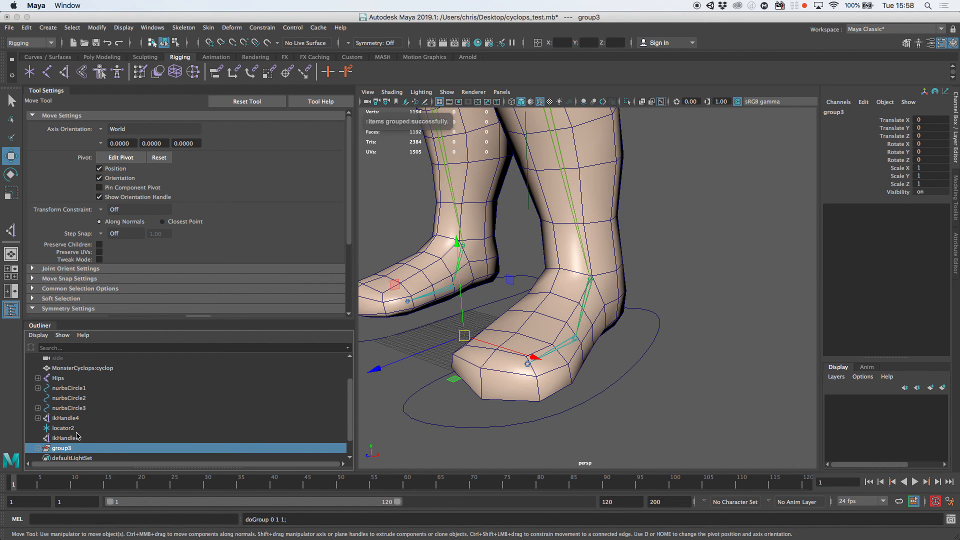
click(88, 439)
key(ctrl+g)
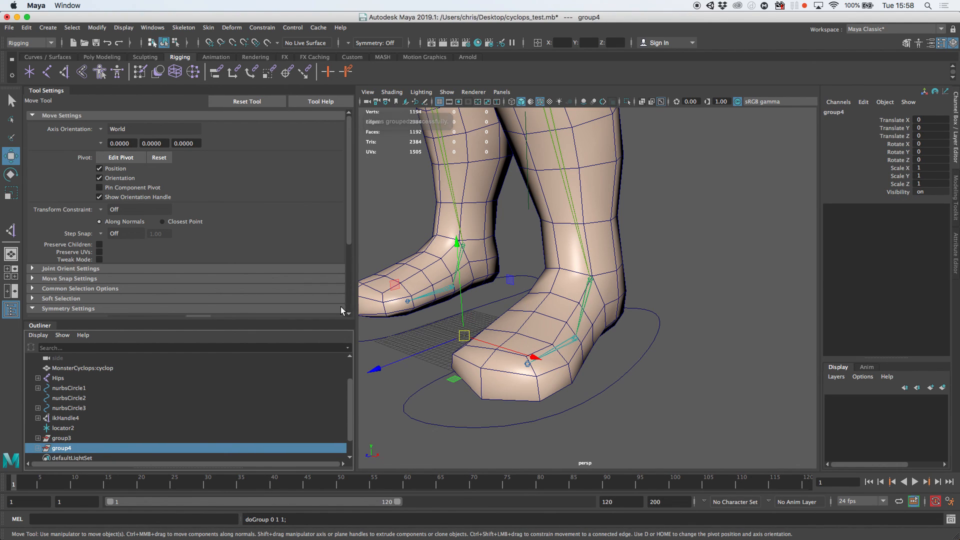
Step: Snap the pivot of group4, which holds ikHandle8, to the Left_Toes joint at the ball of the foot
alt+drag(562, 324, 497, 345)
click(38, 438)
click(78, 448)
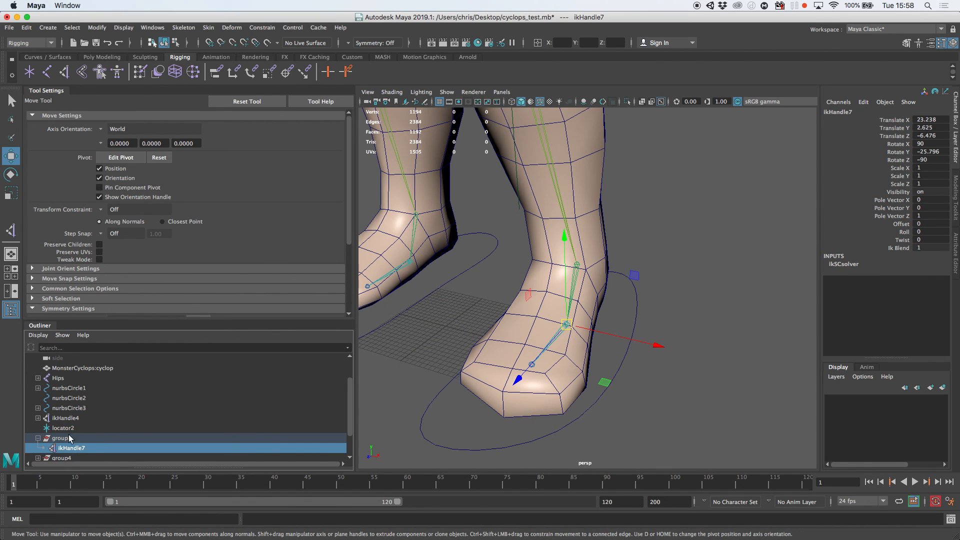
click(71, 438)
scroll(68, 450, down, 3)
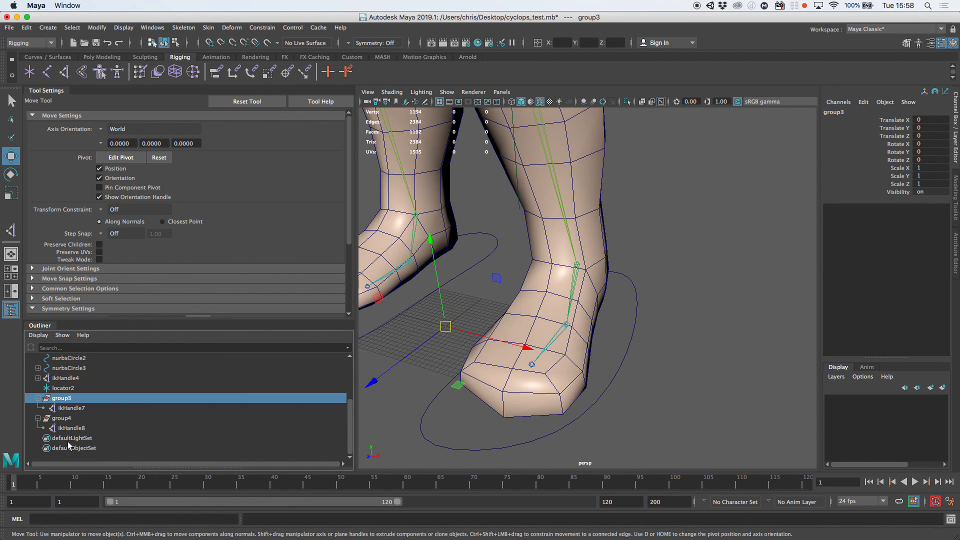
click(71, 428)
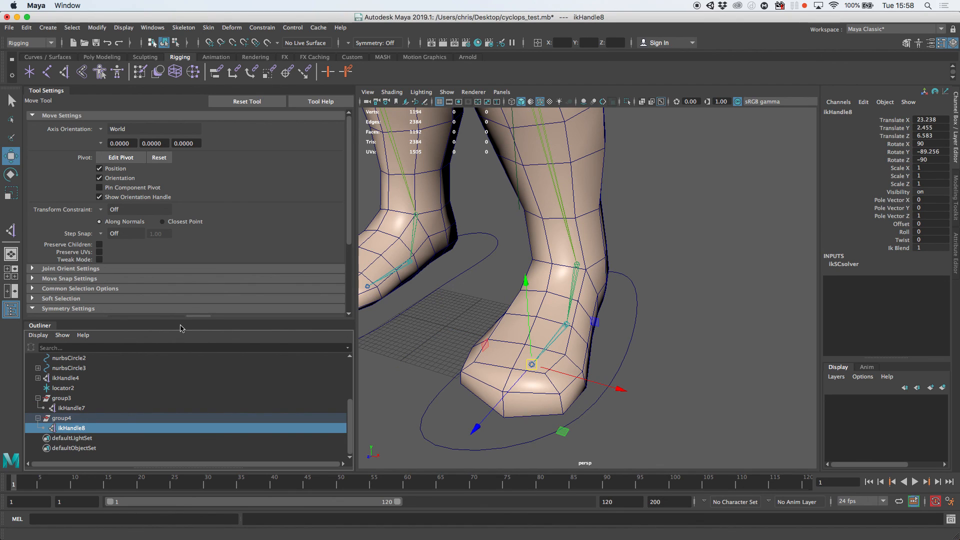
click(70, 419)
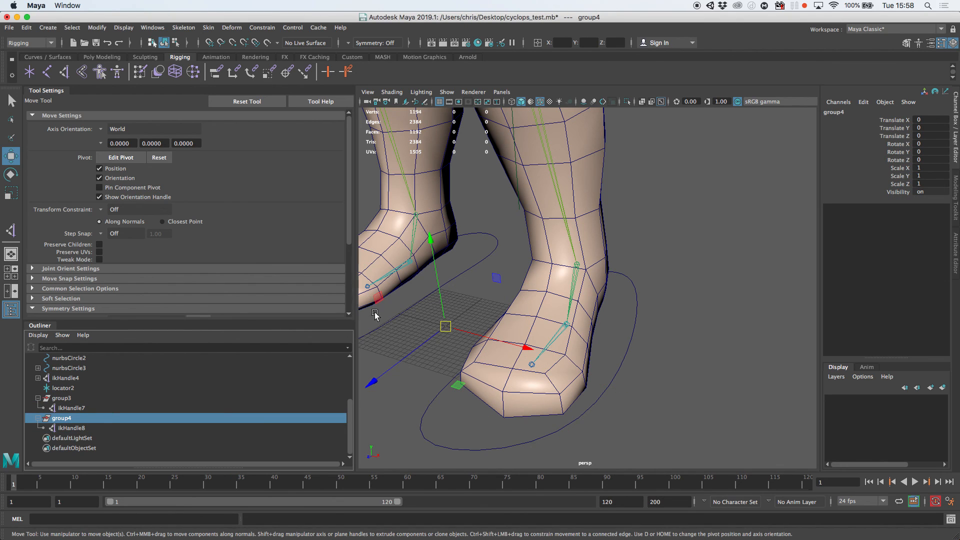
key(v)
key(d)
drag(446, 325, 572, 325)
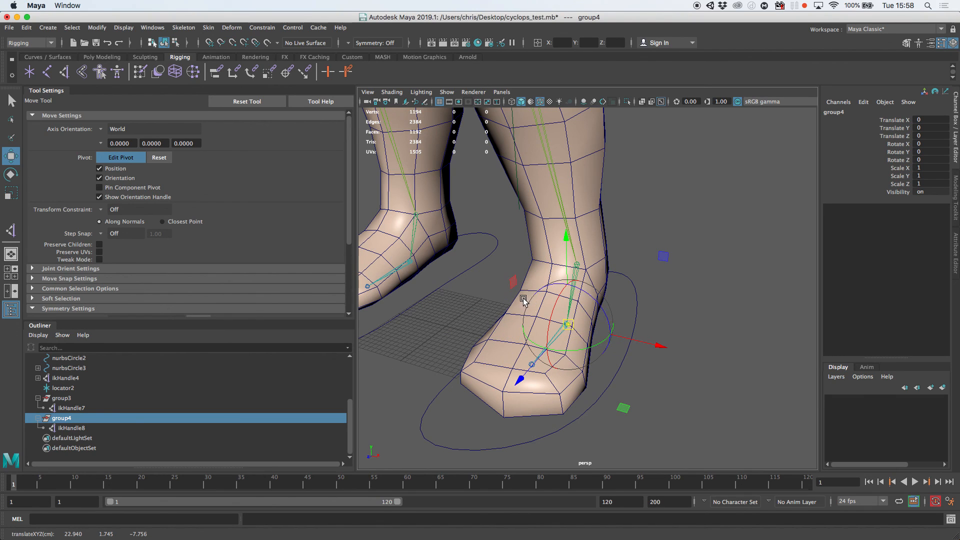
Step: Snap the pivot of group3, which holds ikHandle7, to the left ankle joint
click(85, 400)
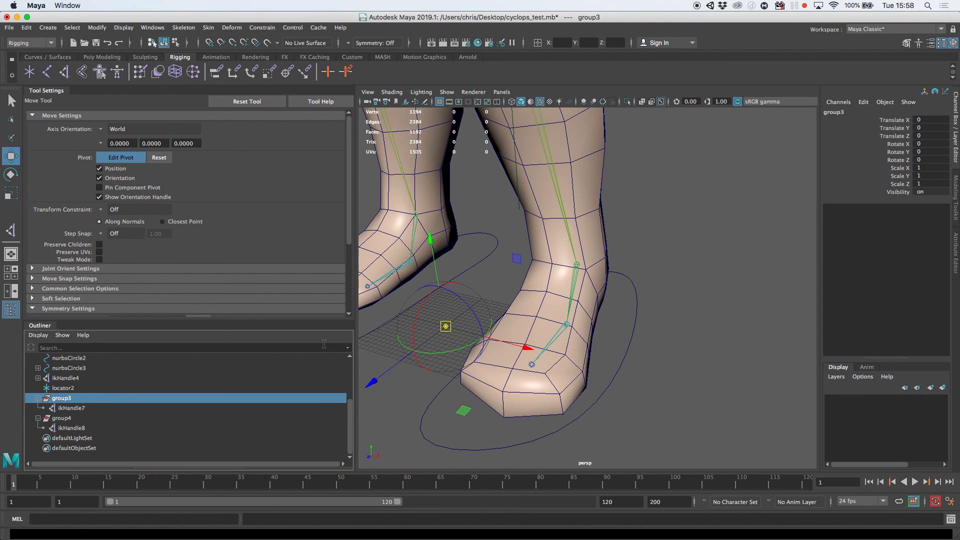
key(v)
key(d)
drag(446, 326, 583, 268)
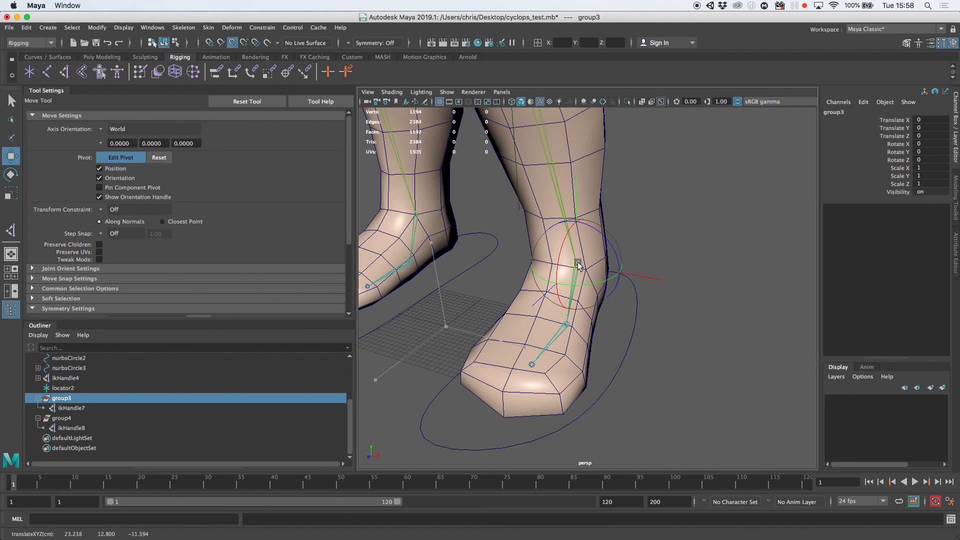
Step: Parent group4 under ikHandle7
click(83, 419)
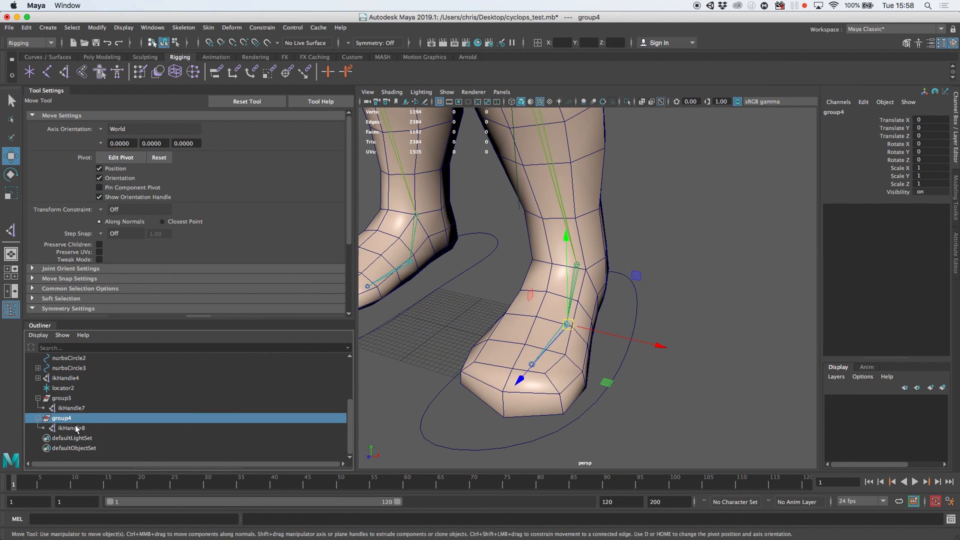
click(81, 429)
click(75, 418)
click(76, 409)
click(72, 419)
ctrl+click(80, 409)
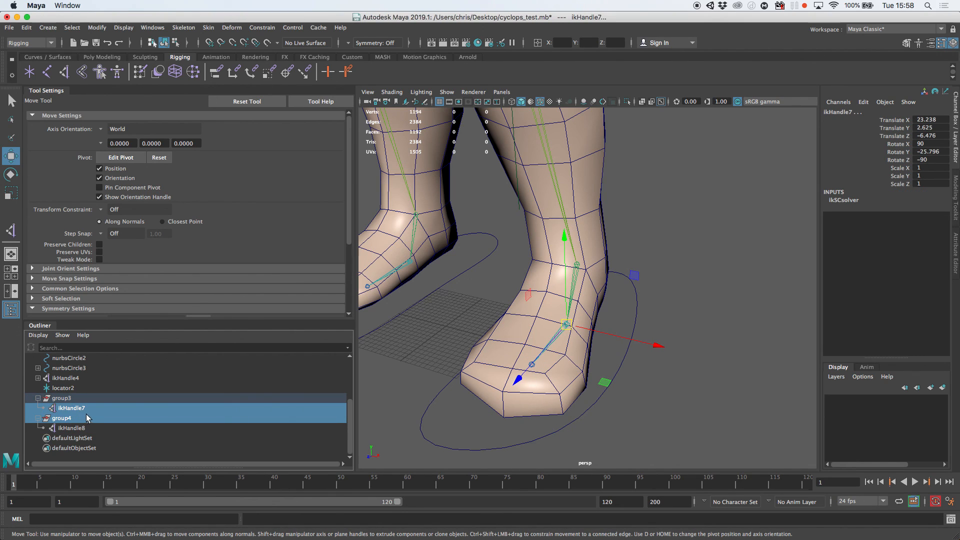
key(p)
Step: Parent group3, the group holding the left foot's IK handles, under ikHandle4
click(38, 418)
click(75, 428)
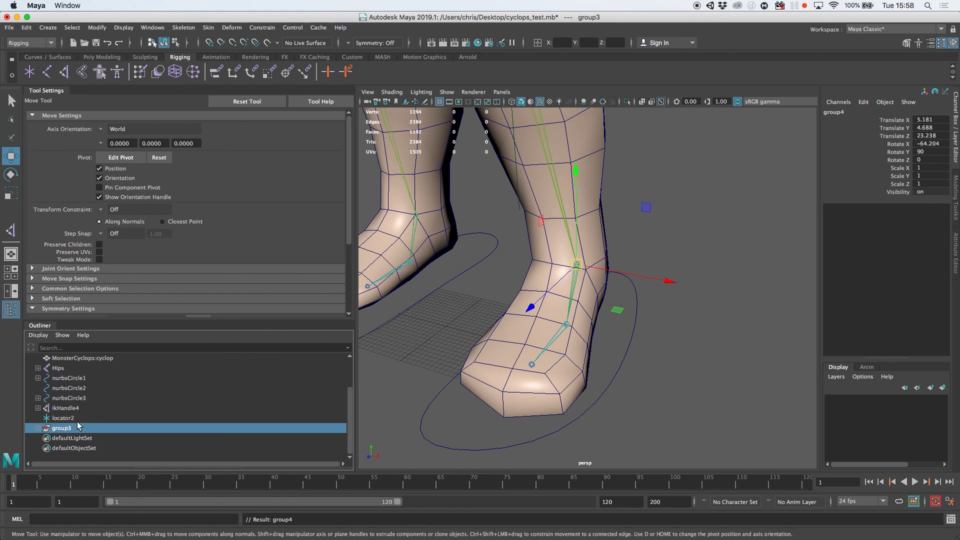
ctrl+click(71, 408)
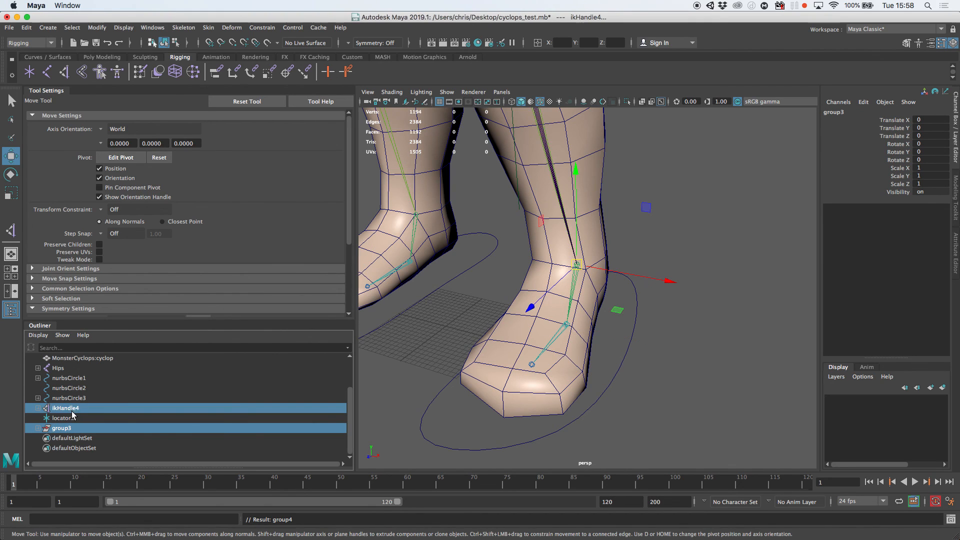
key(p)
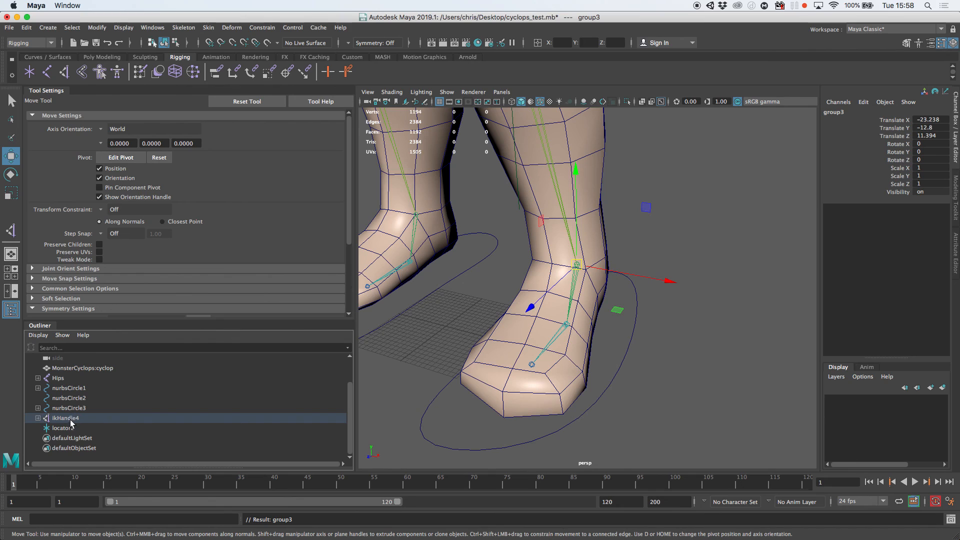
Step: Parent ikHandle4 under the left foot's control curve nurbsCircle2 and expand its hierarchy
click(100, 418)
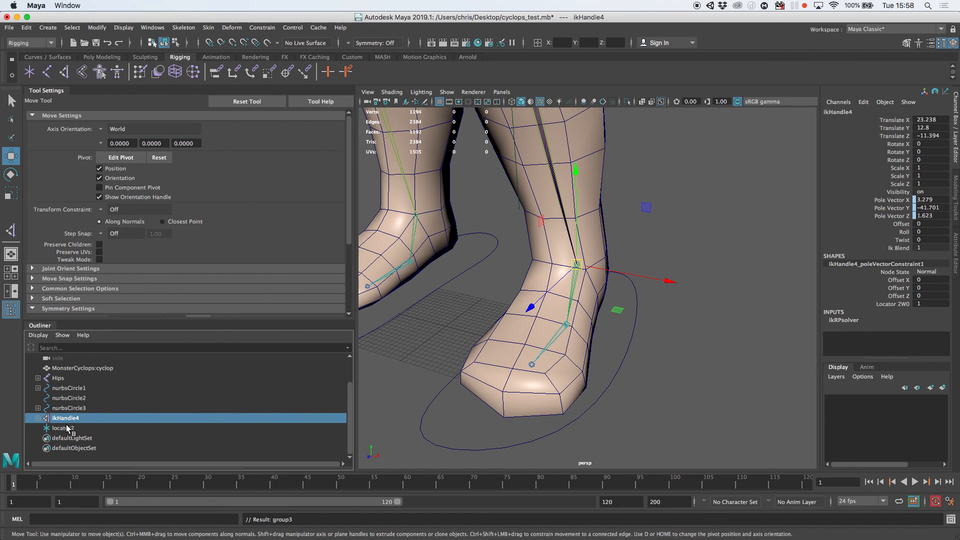
ctrl+click(62, 398)
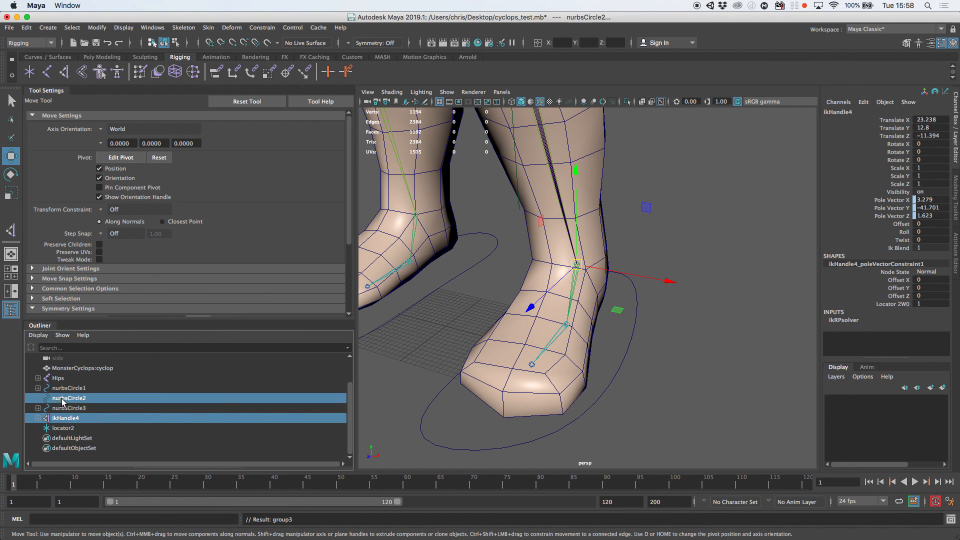
key(p)
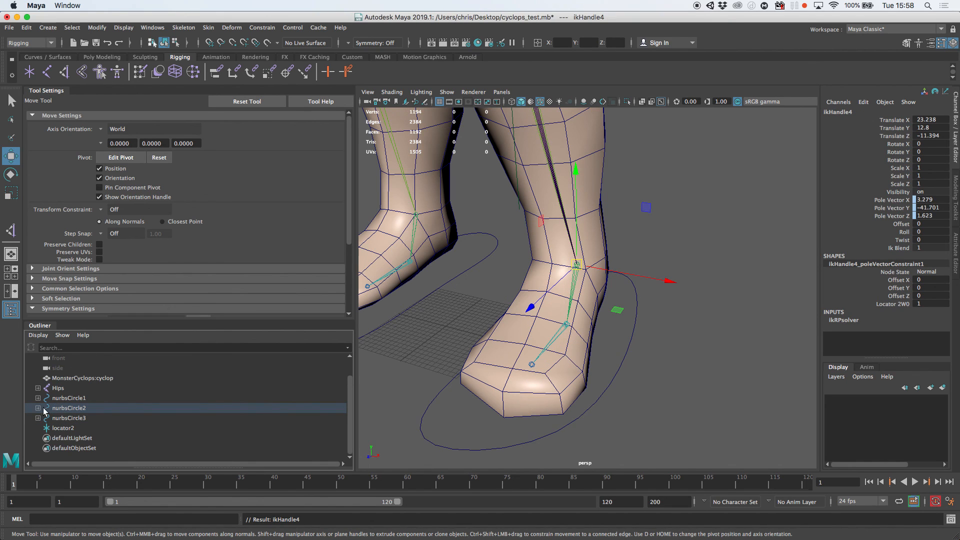
click(38, 407)
Step: Test the left leg rig by moving the foot control nurbsCircle2, and undo the move
click(91, 408)
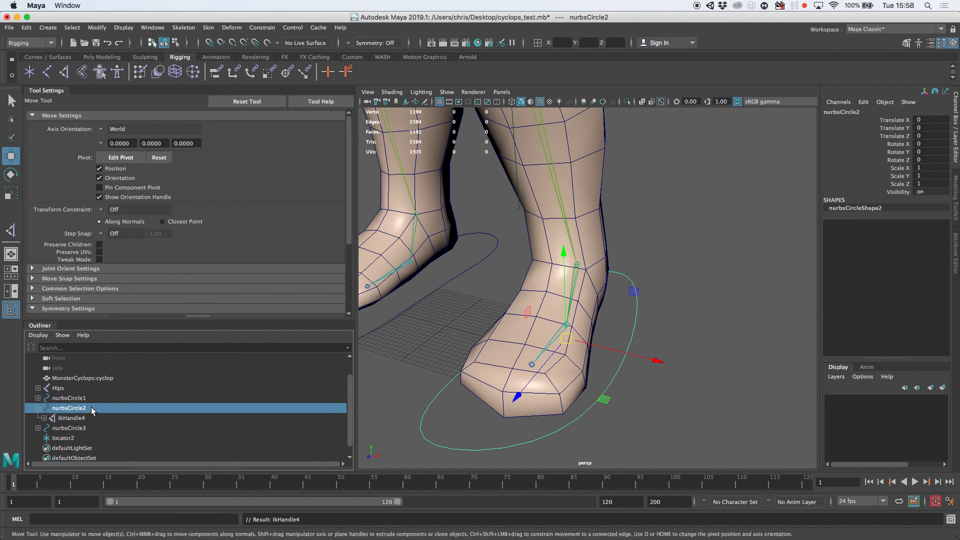
alt+right_drag(651, 328, 613, 316)
alt+middle_drag(613, 316, 620, 352)
click(643, 331)
click(610, 328)
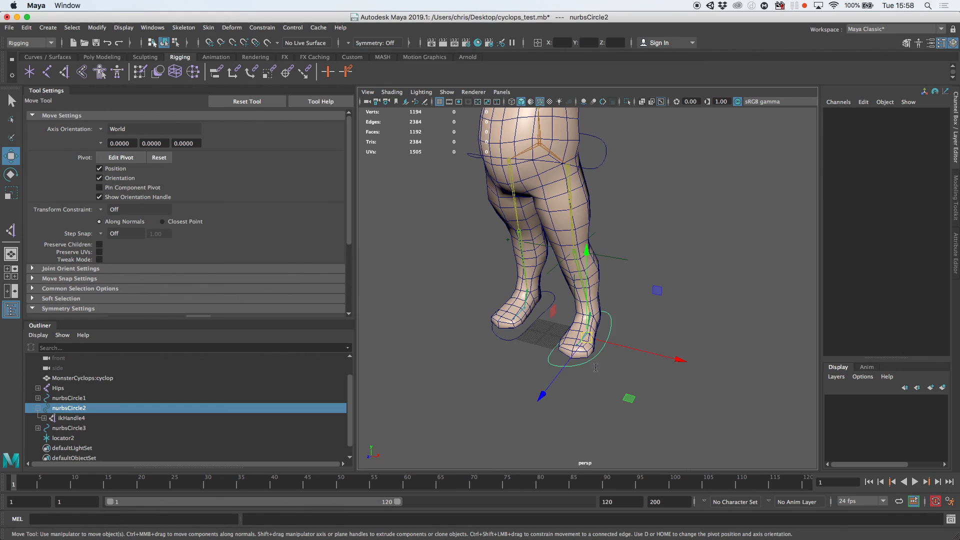
drag(588, 338, 574, 323)
key(ctrl+z)
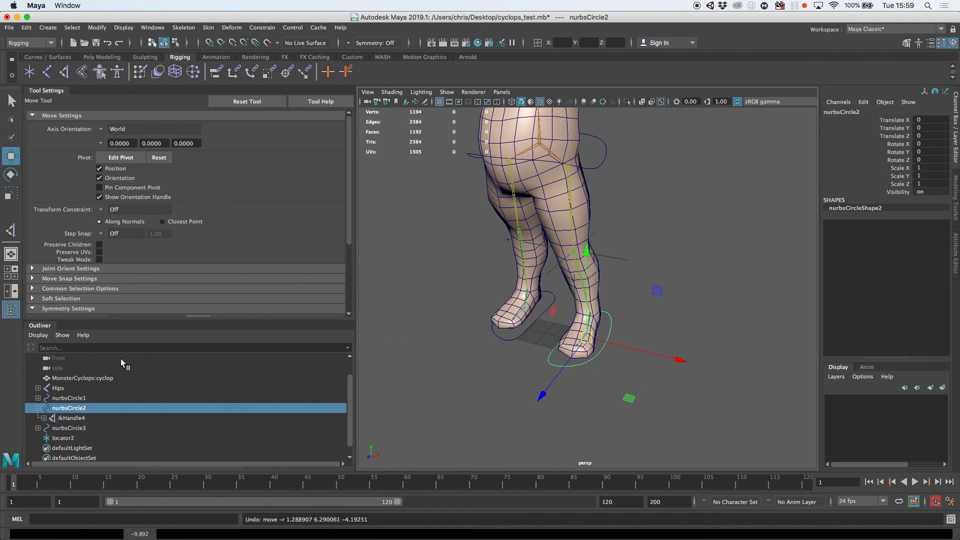
Step: Test-move the left knee's pole vector locator2, undo the move, and parent the locator under nurbsCircle2
click(63, 438)
drag(580, 253, 572, 264)
key(ctrl+z)
ctrl+click(66, 408)
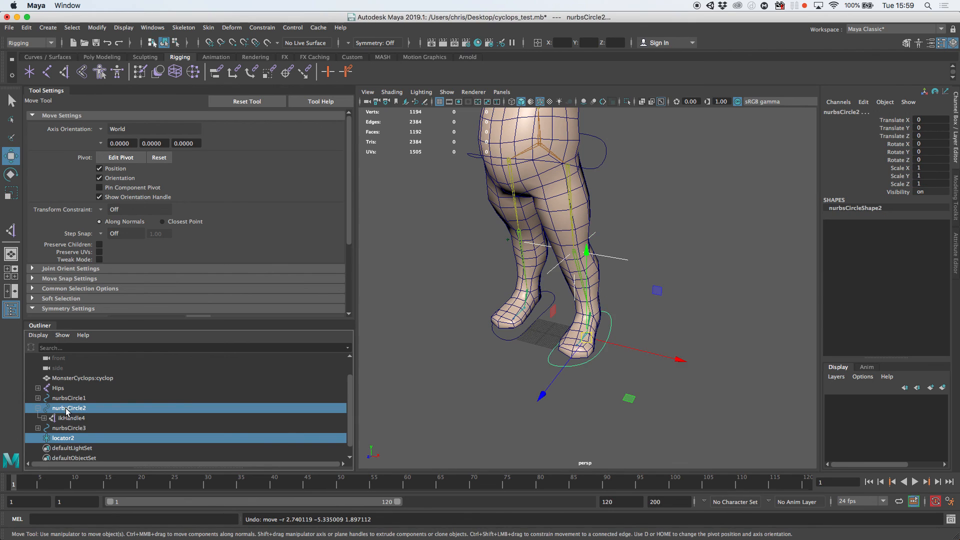
key(p)
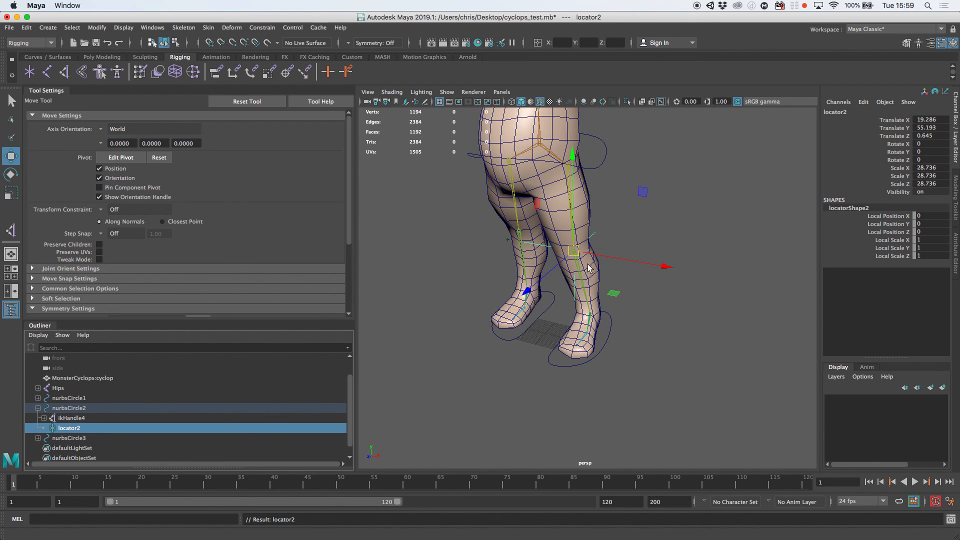
Step: Reset the right foot control nurbsCircle1 by setting its Translate Z to 0
alt+drag(561, 354, 518, 282)
click(503, 256)
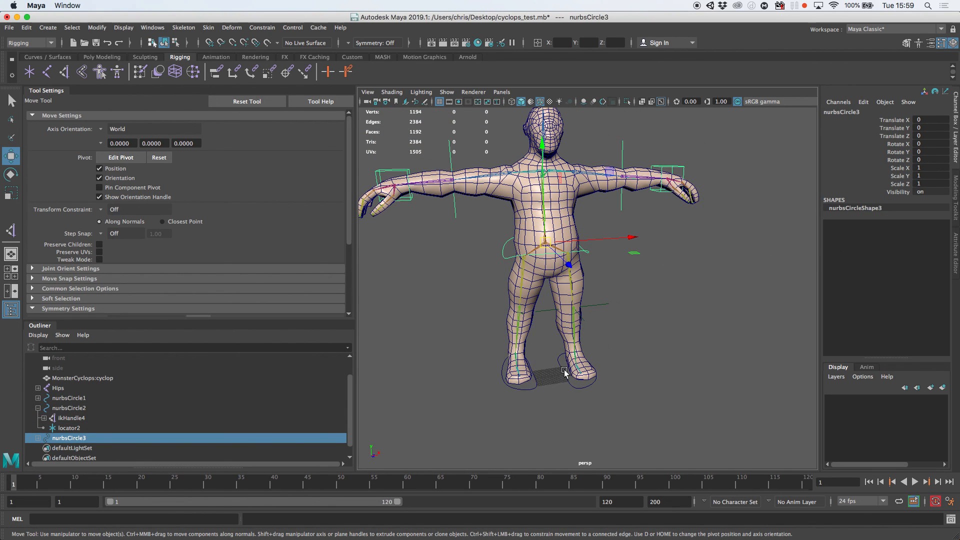
click(536, 384)
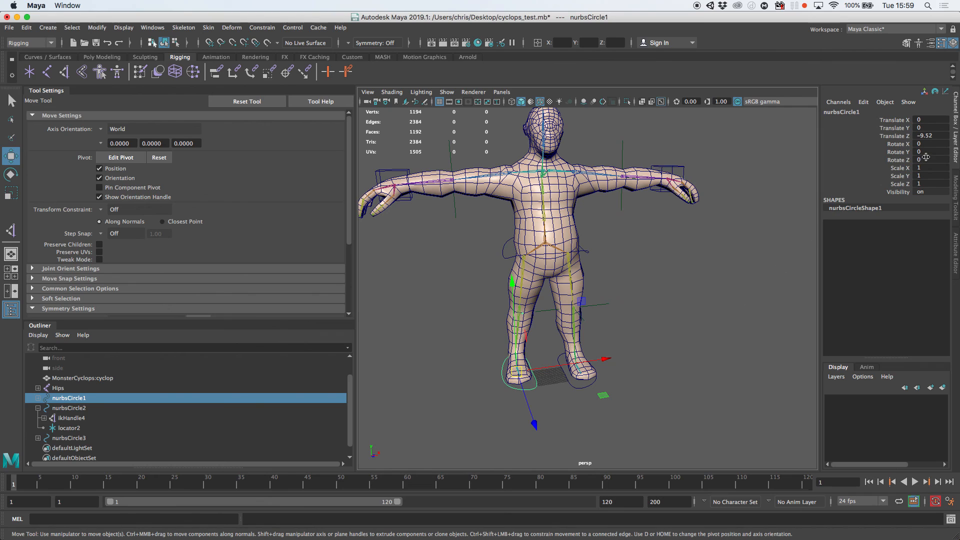
click(929, 135)
text(0)
key(Return)
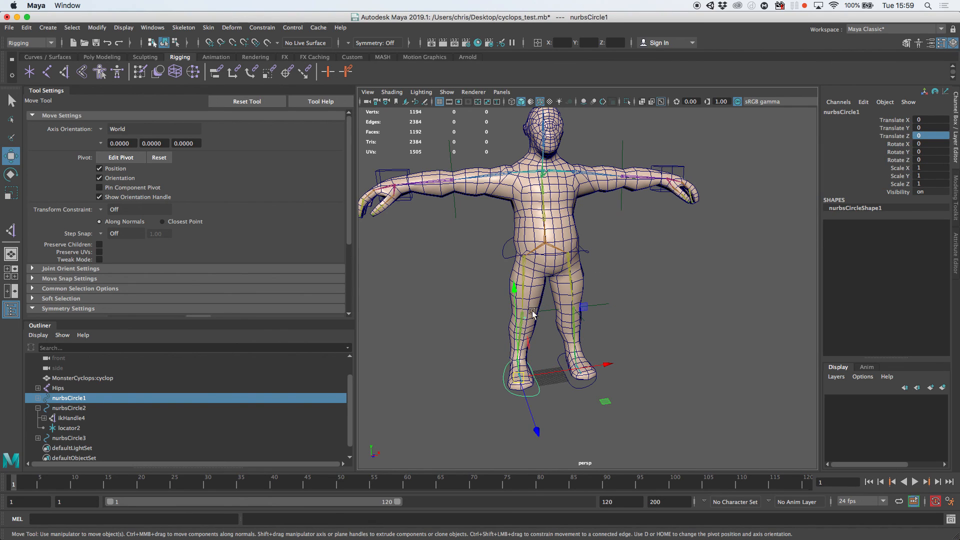
Step: Select the left foot's control curve nurbsCircle2 in the viewport
click(588, 405)
click(580, 389)
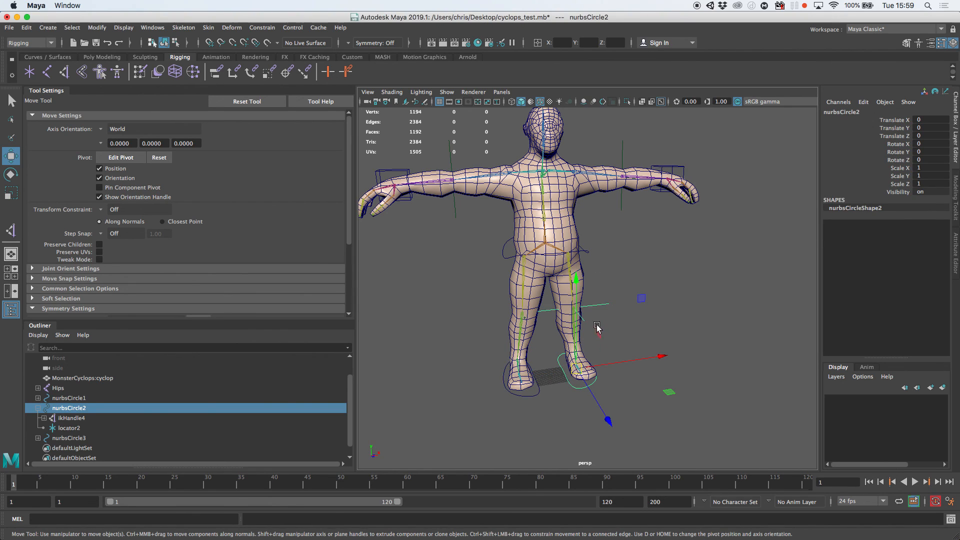